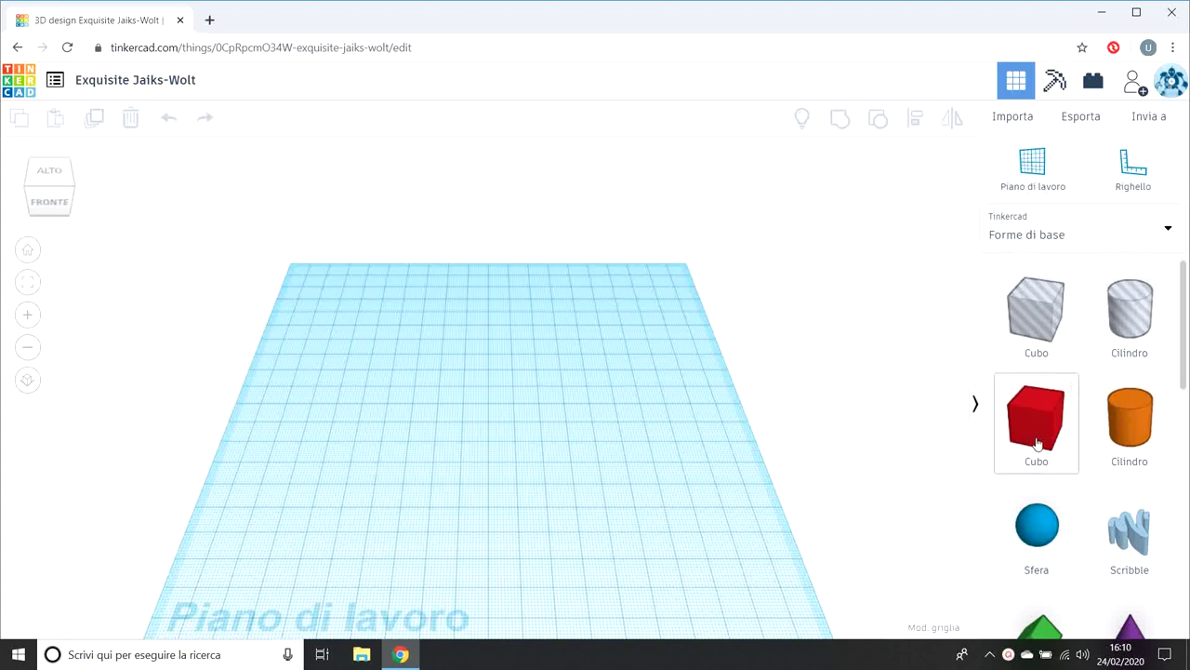
Step: Place a red Cubo box in the centre of the workplane
{"action": "left_click_drag", "start_coordinate": [1040, 434], "coordinate": [487, 441]}
{"action": "right_click_drag", "start_coordinate": [561, 505], "coordinate": [565, 473]}
{"action": "scroll", "coordinate": [569, 474], "scroll_direction": "up", "scroll_amount": 2}
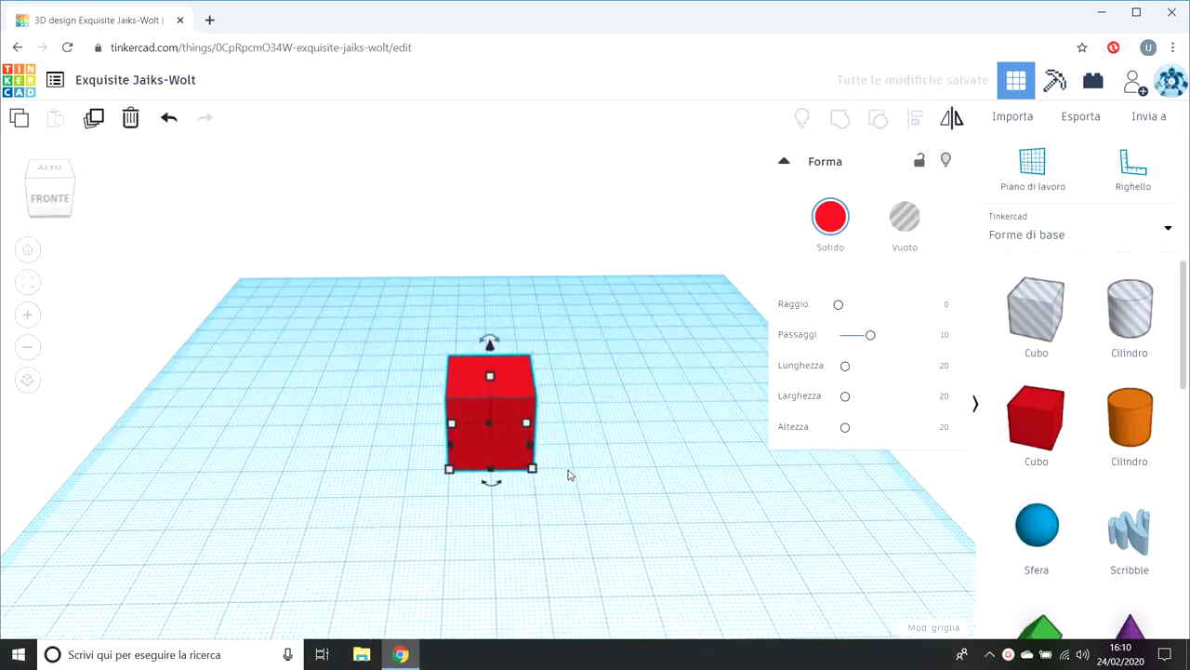
{"action": "scroll", "coordinate": [569, 475], "scroll_direction": "up", "scroll_amount": 2}
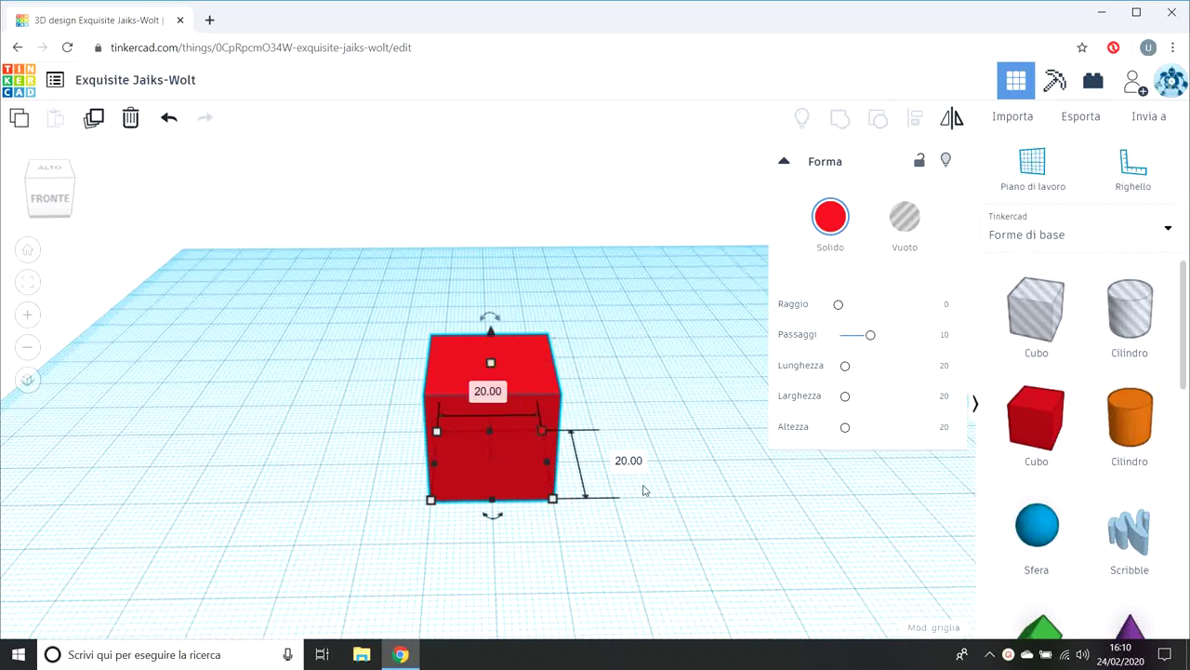
Step: Make the box 50 by 50 and lower its height to about 14
{"action": "left_click", "coordinate": [630, 459]}
{"action": "type", "text": "50"}
{"action": "key", "text": "Return"}
{"action": "left_click", "coordinate": [487, 327]}
{"action": "type", "text": "50"}
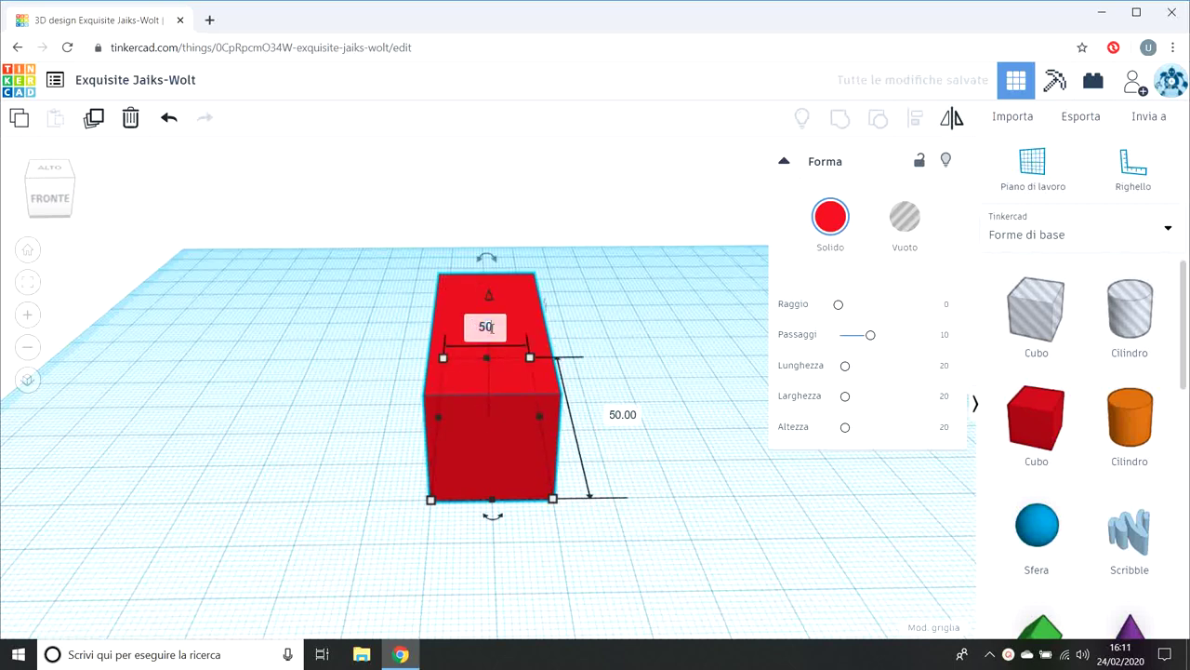
{"action": "key", "text": "Return"}
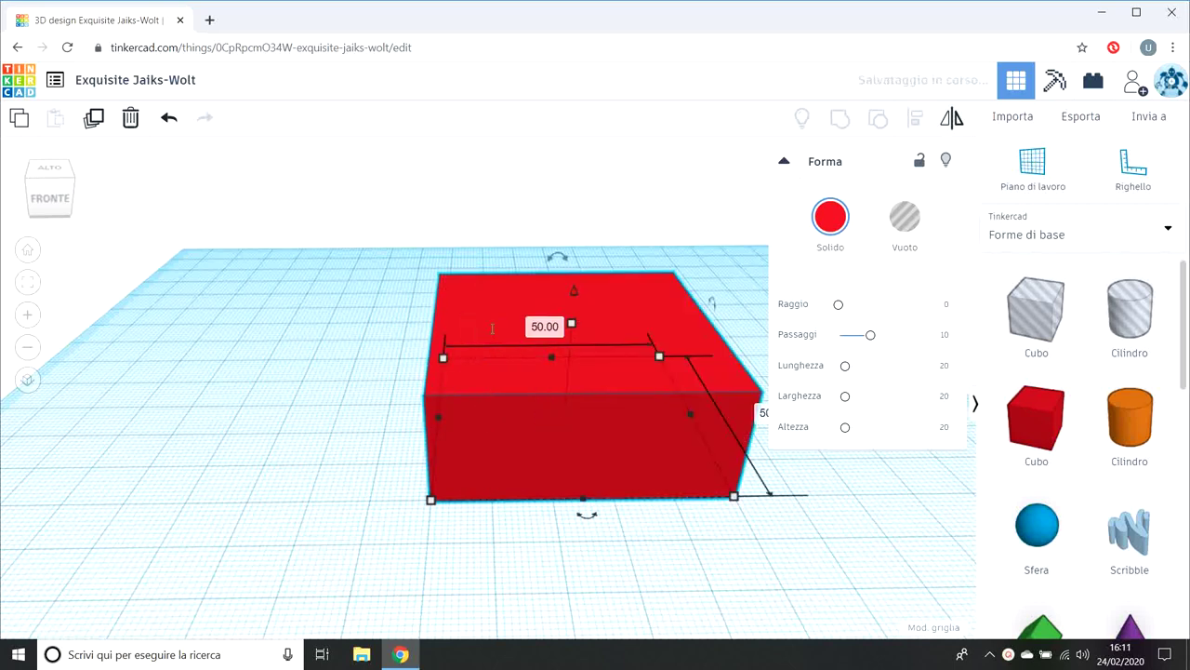
{"action": "left_click_drag", "start_coordinate": [571, 323], "coordinate": [577, 394]}
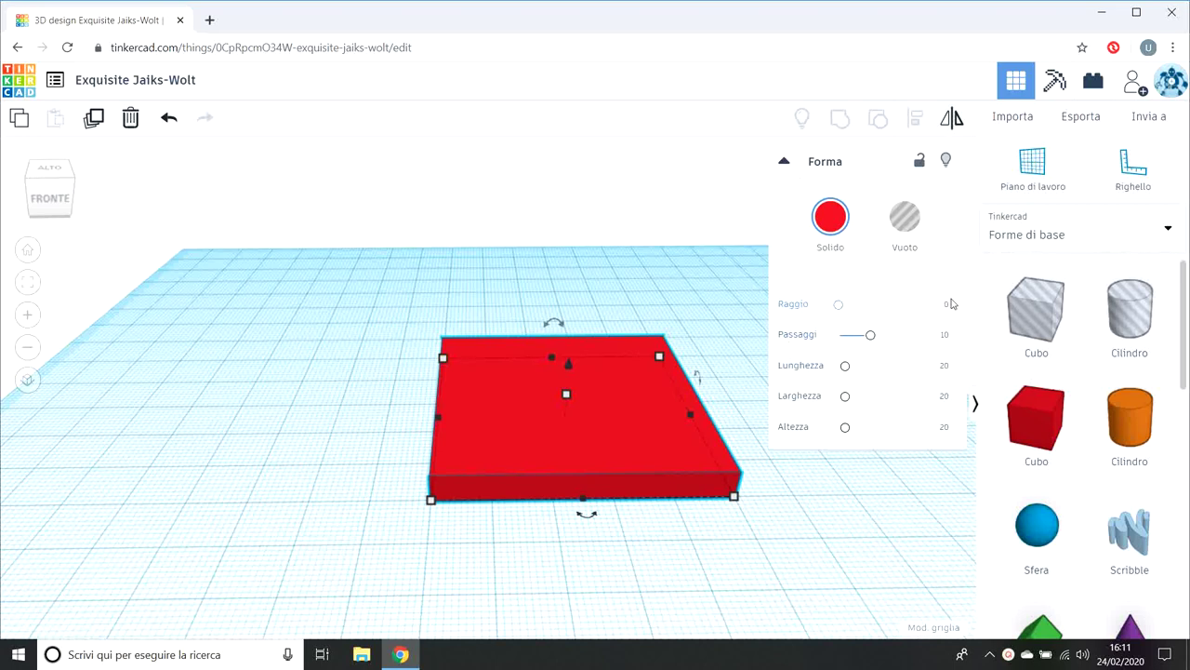
Step: Try out the Raggio slider, varying the slab's edge rounding from none to maximum
{"action": "left_click_drag", "start_coordinate": [839, 309], "coordinate": [843, 312]}
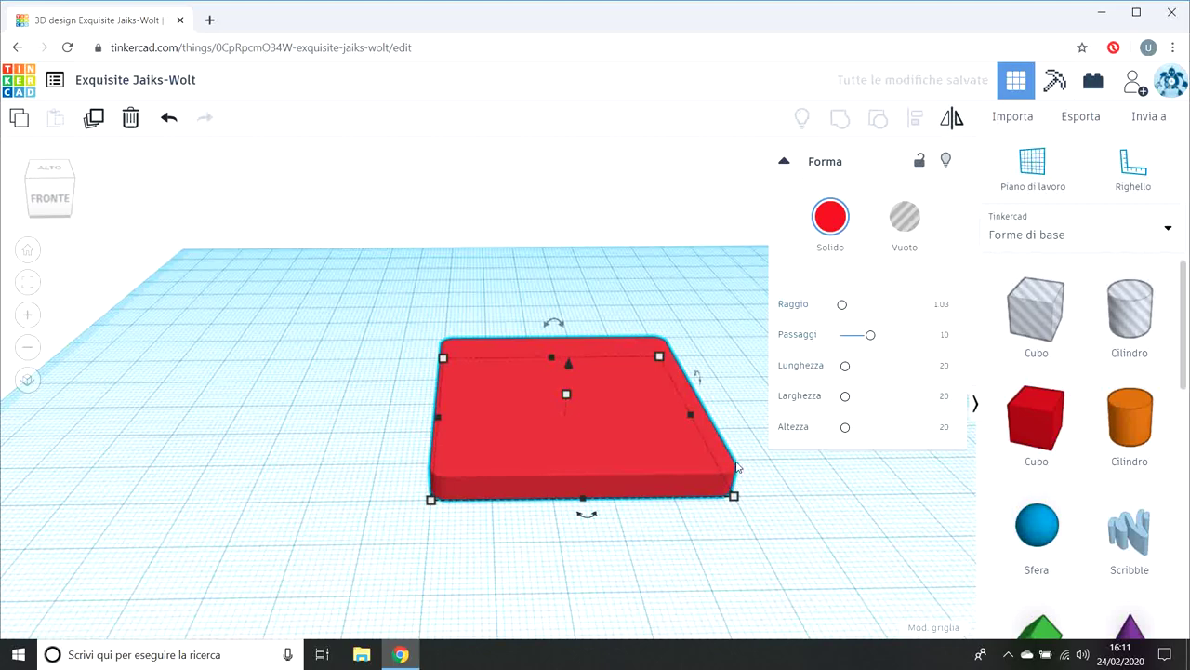
{"action": "scroll", "coordinate": [819, 513], "scroll_direction": "up", "scroll_amount": 2}
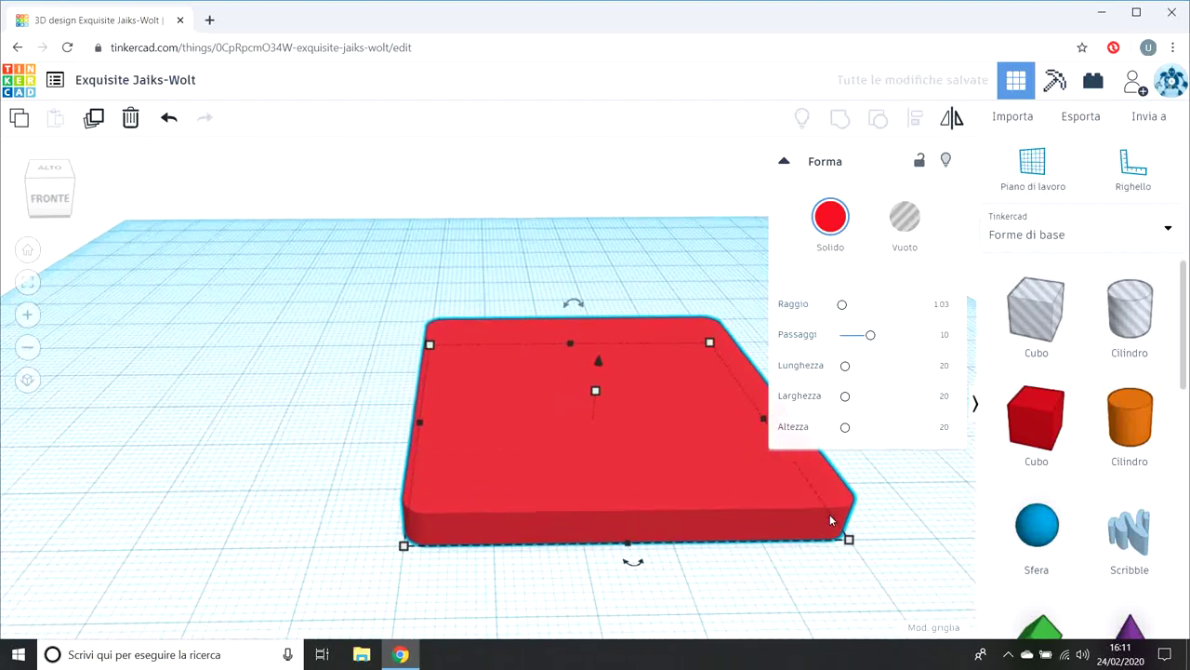
{"action": "middle_click_drag", "start_coordinate": [725, 507], "coordinate": [379, 361]}
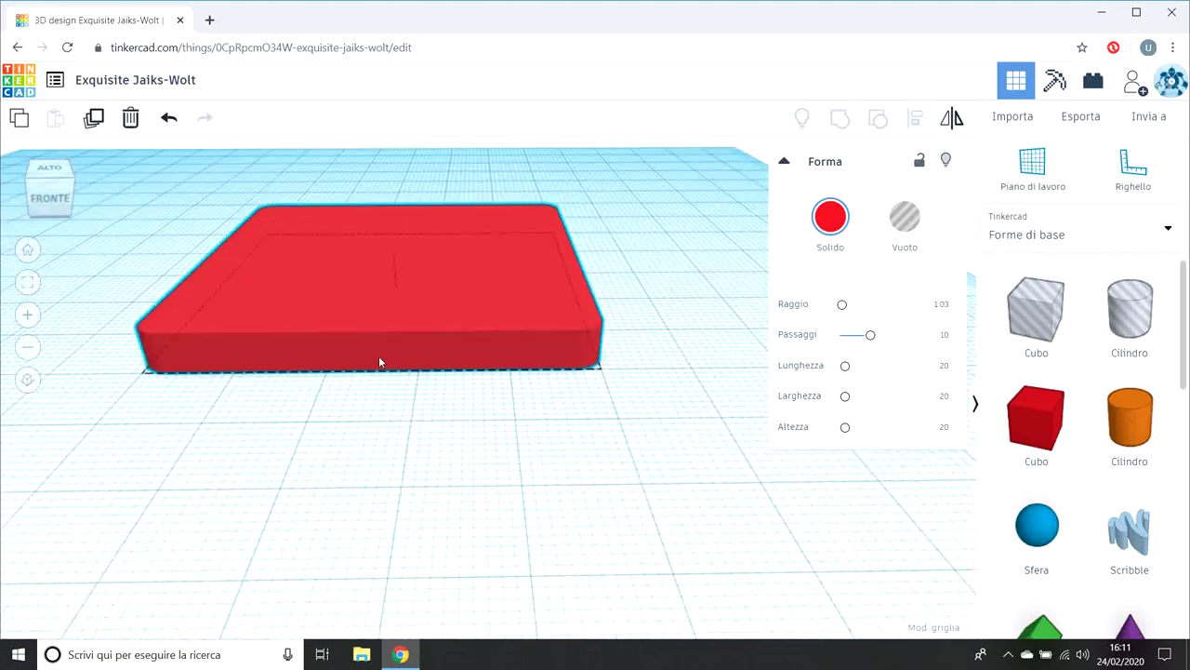
{"action": "scroll", "coordinate": [638, 412], "scroll_direction": "up", "scroll_amount": 1}
{"action": "scroll", "coordinate": [638, 460], "scroll_direction": "up", "scroll_amount": 1}
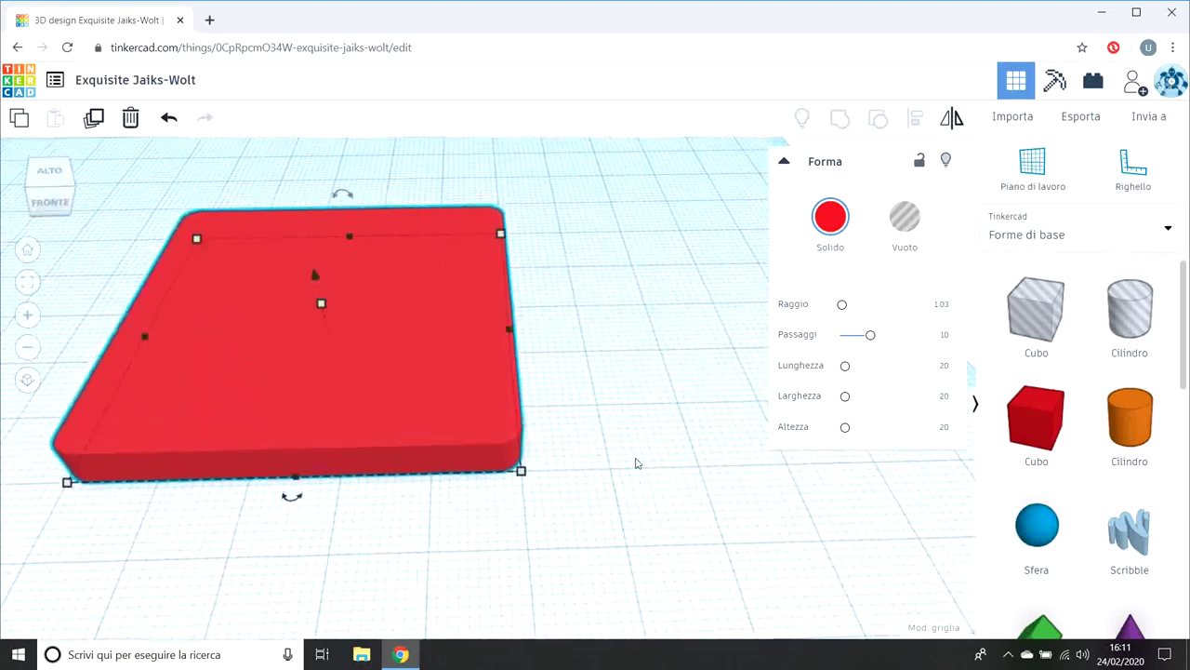
{"action": "scroll", "coordinate": [632, 473], "scroll_direction": "up", "scroll_amount": 1}
{"action": "scroll", "coordinate": [641, 435], "scroll_direction": "up", "scroll_amount": 2}
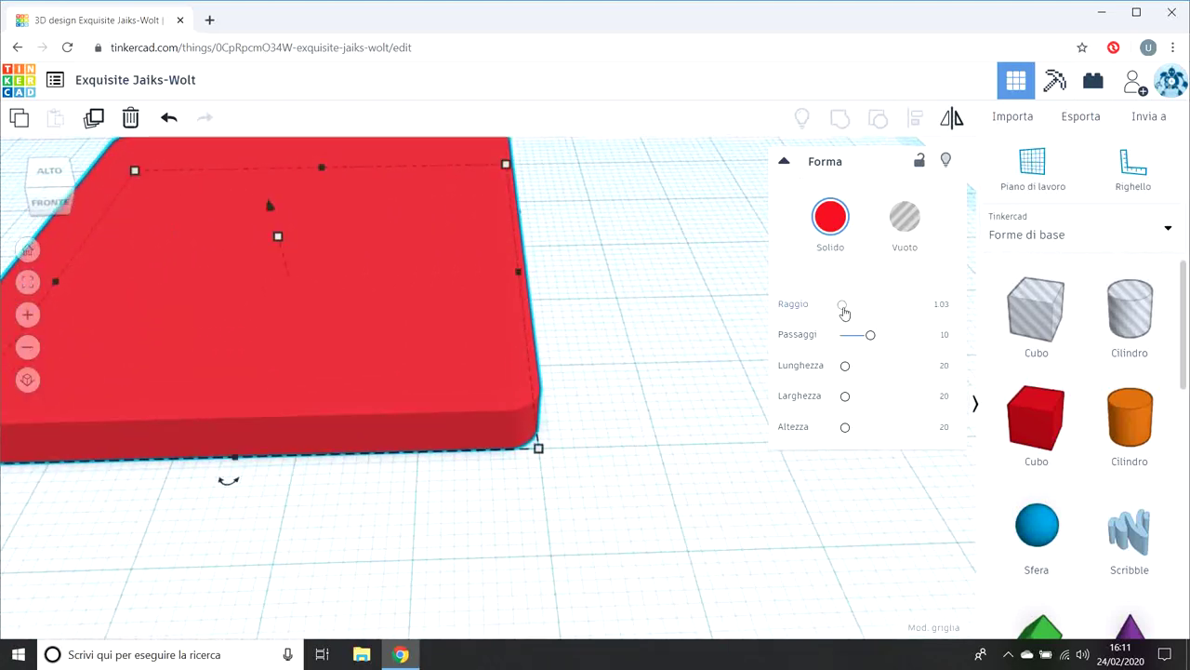
{"action": "left_click_drag", "start_coordinate": [843, 310], "coordinate": [837, 308]}
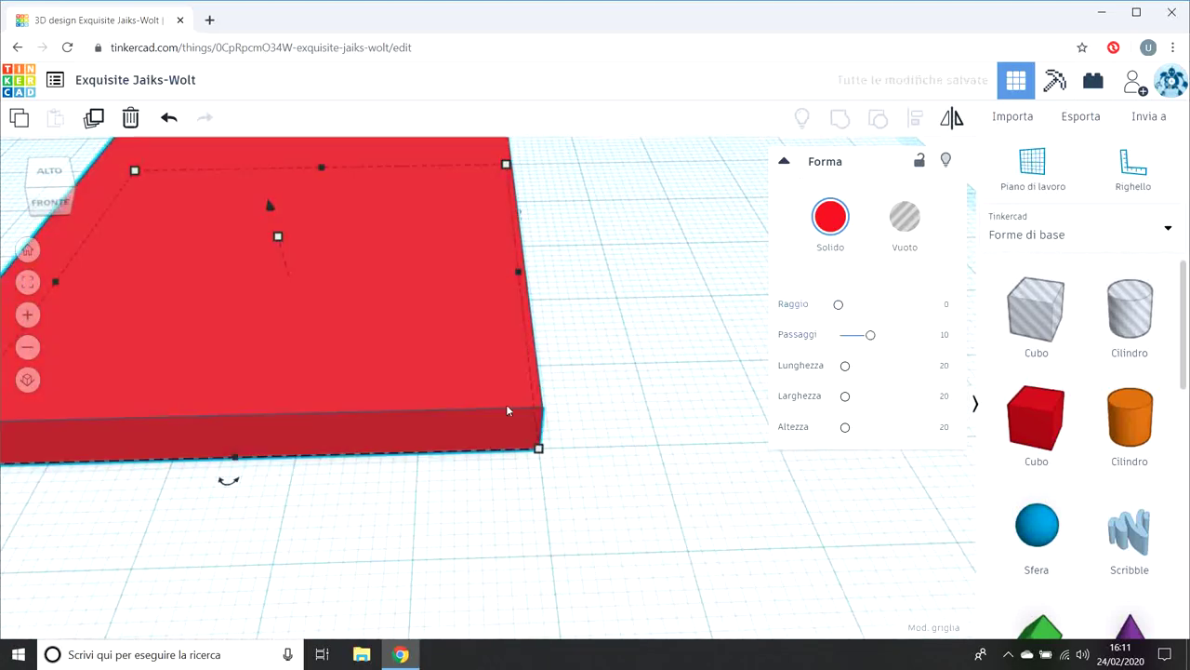
{"action": "left_click_drag", "start_coordinate": [839, 306], "coordinate": [847, 309]}
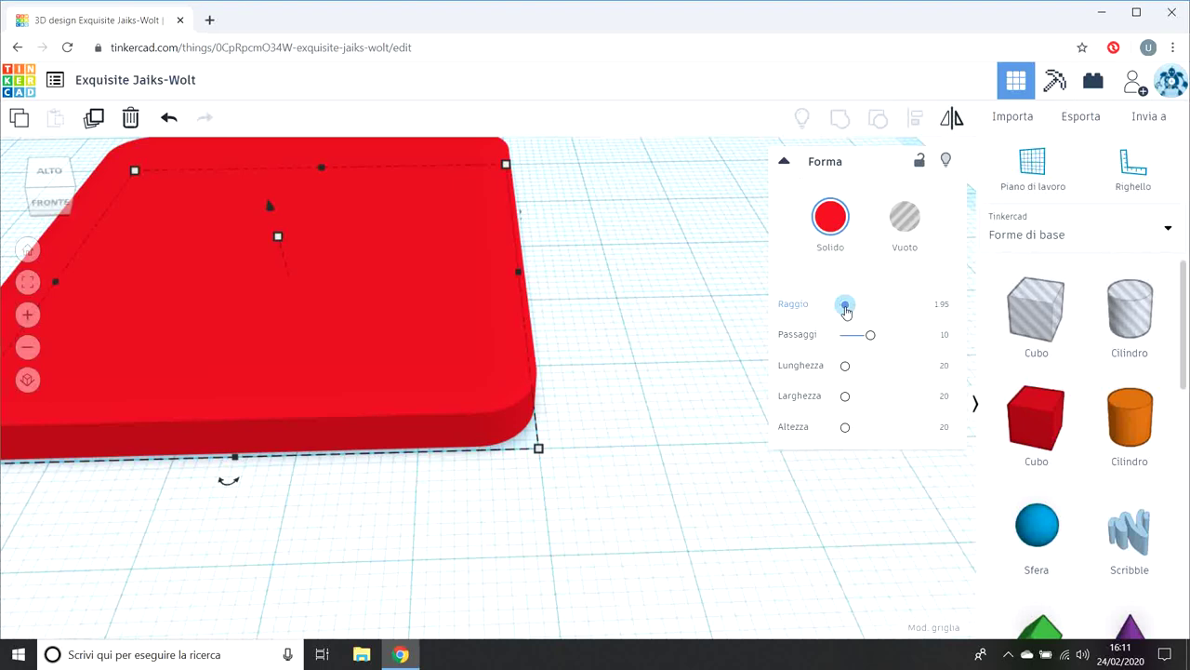
{"action": "left_click_drag", "start_coordinate": [846, 311], "coordinate": [848, 313]}
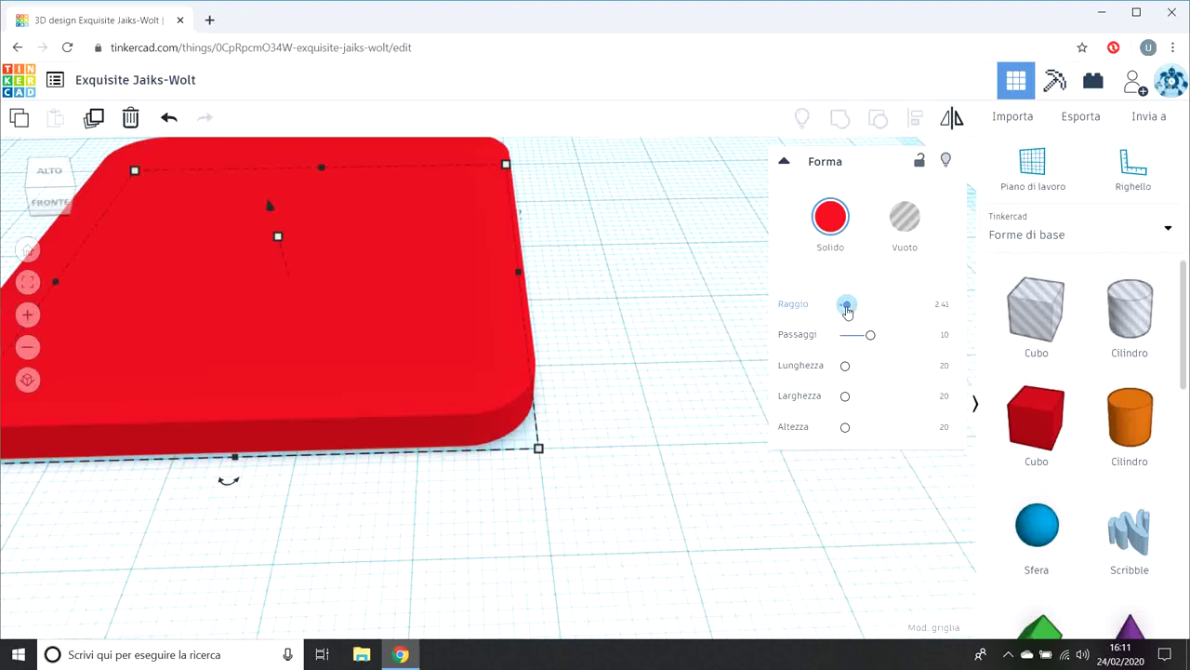
{"action": "left_click_drag", "start_coordinate": [848, 312], "coordinate": [905, 309]}
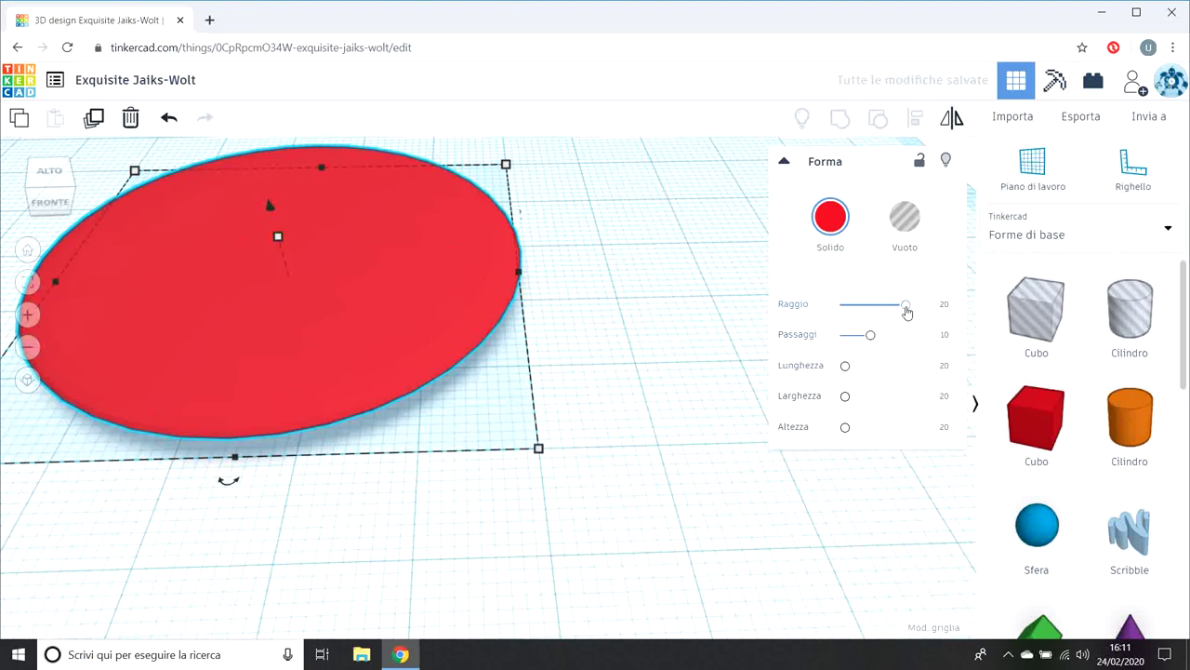
{"action": "mouse_move", "coordinate": [907, 310]}
{"action": "left_mouse_down"}
{"action": "mouse_move", "coordinate": [848, 317]}
{"action": "mouse_move", "coordinate": [861, 323]}
{"action": "mouse_move", "coordinate": [845, 330]}
{"action": "left_mouse_up"}
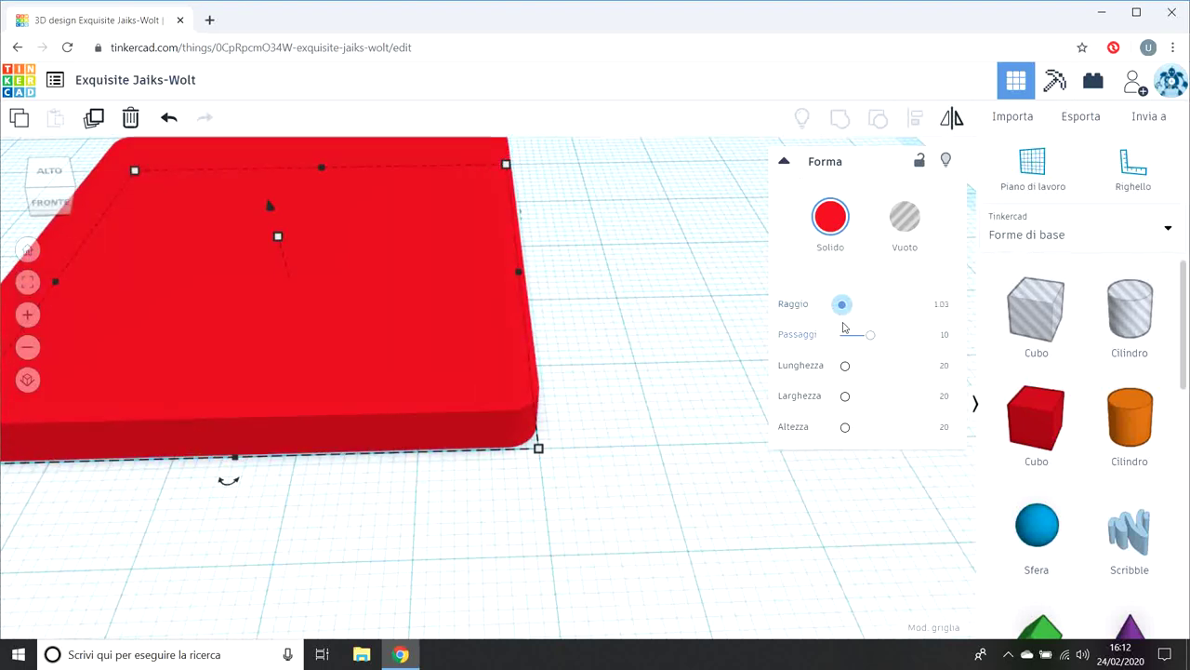
Step: Set the slab's Raggio radius to exactly 2
{"action": "left_click", "coordinate": [940, 306]}
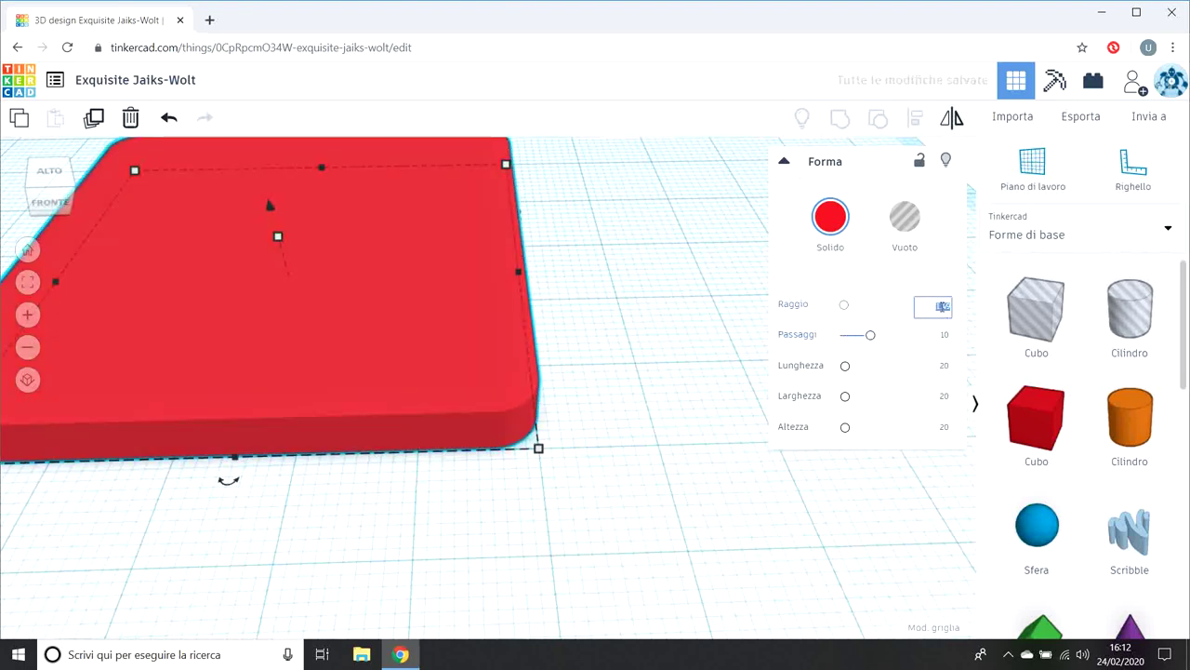
{"action": "type", "text": "2"}
{"action": "key", "text": "Return"}
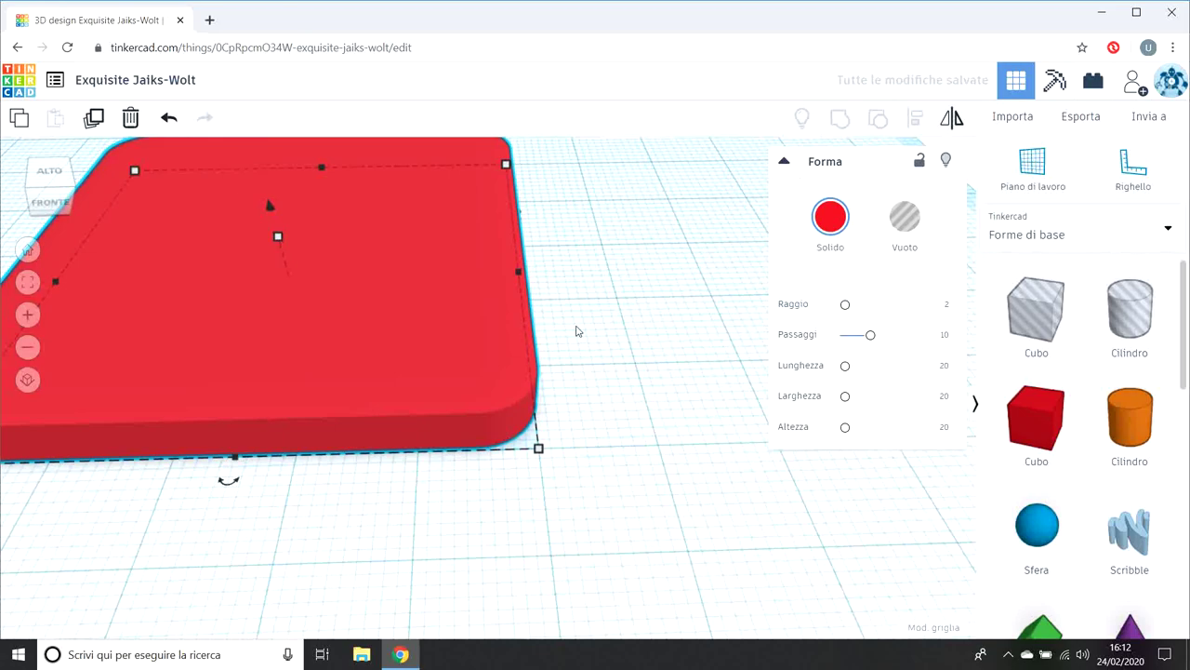
{"action": "scroll", "coordinate": [633, 335], "scroll_direction": "down", "scroll_amount": 2}
Step: Find the Cono shape and place a cone beside the red slab
{"action": "scroll", "coordinate": [683, 343], "scroll_direction": "down", "scroll_amount": 2}
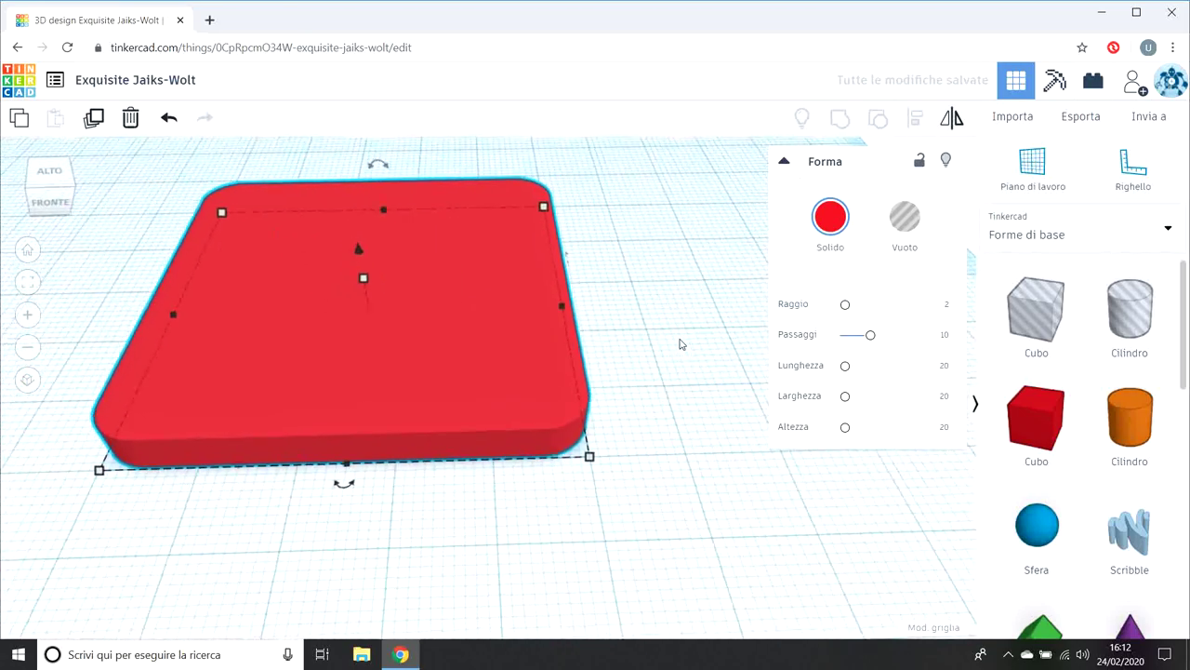
{"action": "scroll", "coordinate": [674, 353], "scroll_direction": "down", "scroll_amount": 1}
{"action": "scroll", "coordinate": [677, 363], "scroll_direction": "down", "scroll_amount": 1}
{"action": "scroll", "coordinate": [678, 364], "scroll_direction": "down", "scroll_amount": 2}
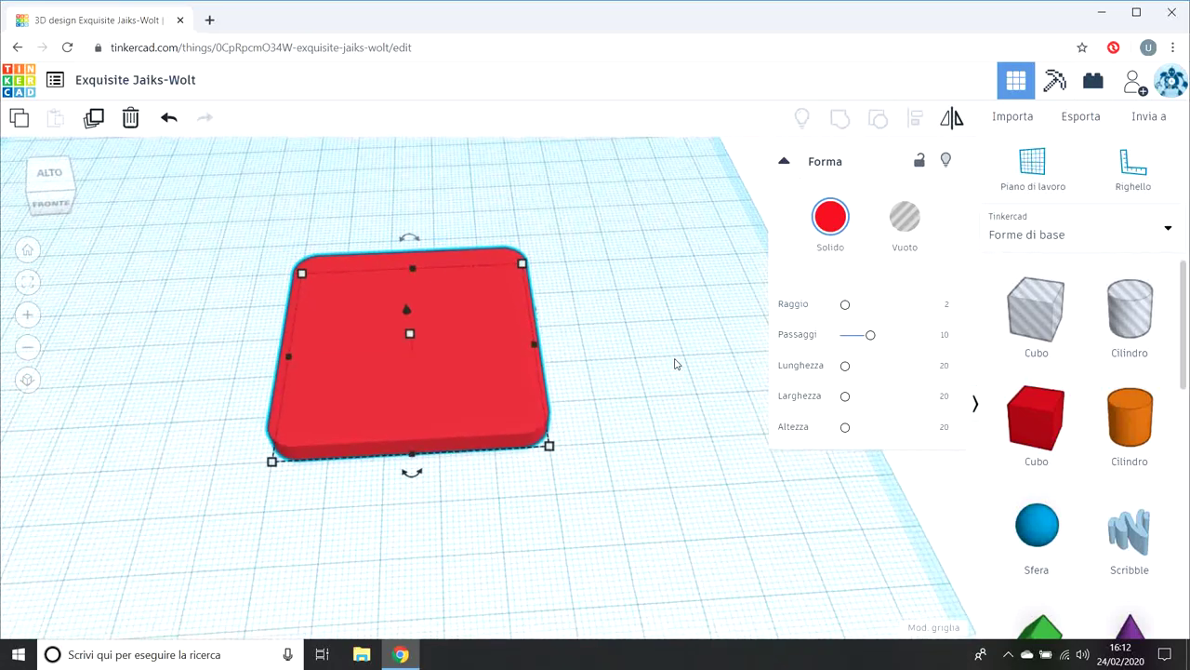
{"action": "scroll", "coordinate": [670, 368], "scroll_direction": "down", "scroll_amount": 1}
{"action": "scroll", "coordinate": [1127, 483], "scroll_direction": "down", "scroll_amount": 2}
{"action": "scroll", "coordinate": [1125, 479], "scroll_direction": "down", "scroll_amount": 1}
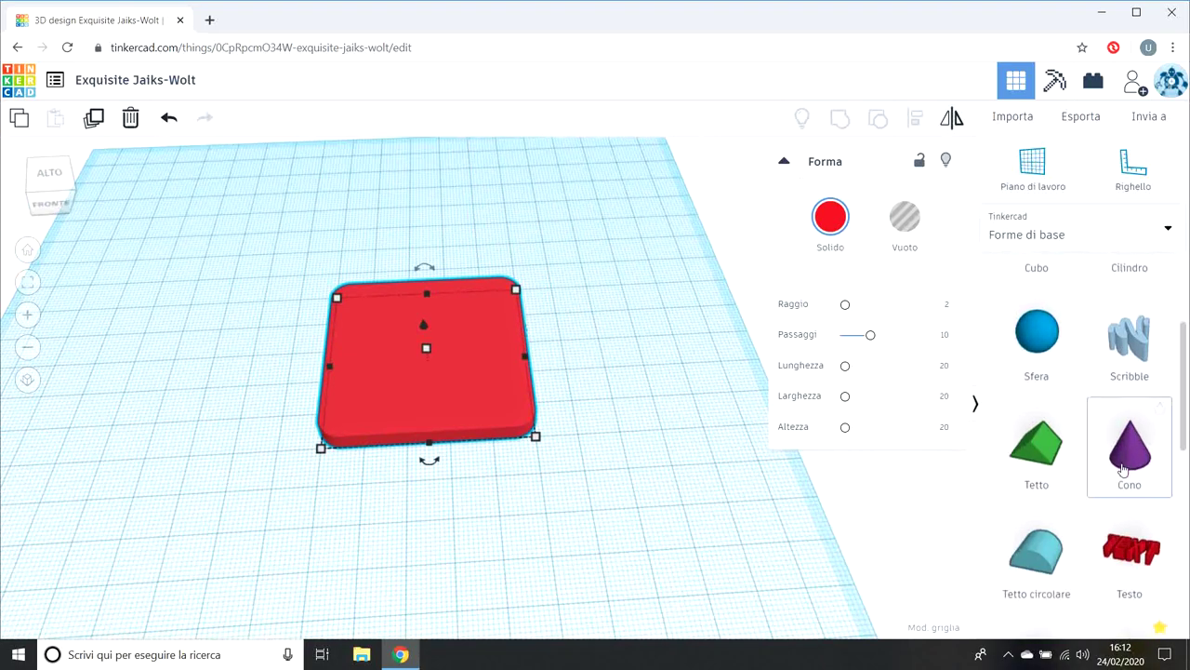
{"action": "scroll", "coordinate": [1121, 472], "scroll_direction": "down", "scroll_amount": 2}
{"action": "scroll", "coordinate": [1121, 472], "scroll_direction": "down", "scroll_amount": 2}
{"action": "scroll", "coordinate": [1122, 476], "scroll_direction": "down", "scroll_amount": 3}
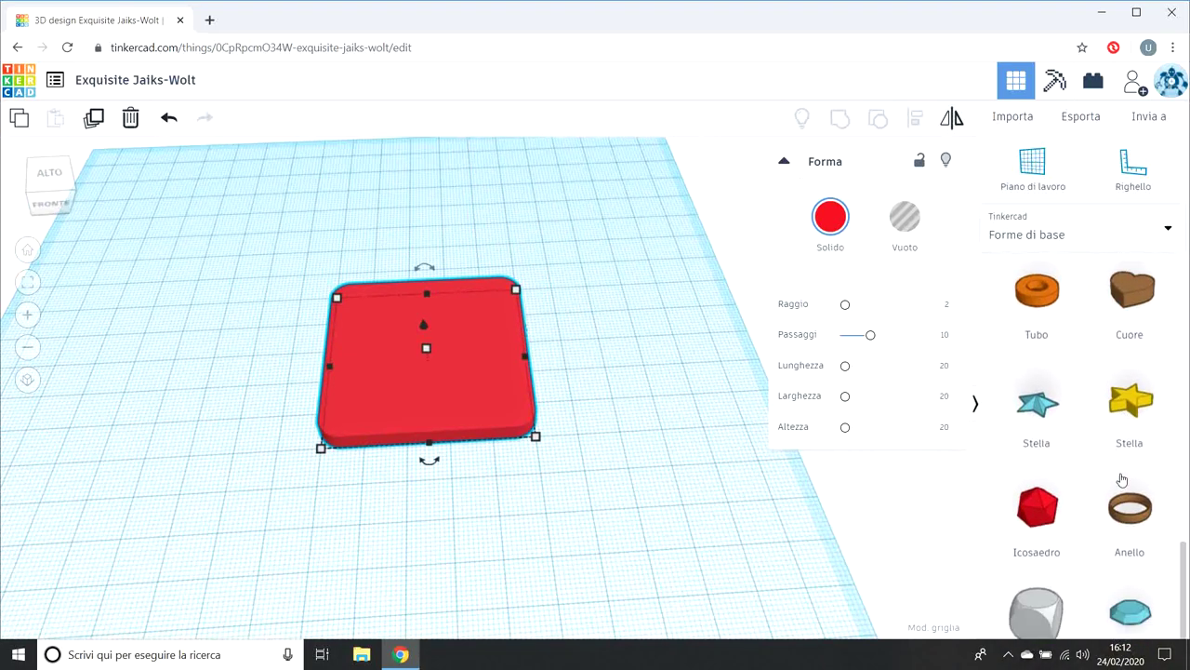
{"action": "scroll", "coordinate": [1123, 483], "scroll_direction": "up", "scroll_amount": 3}
{"action": "scroll", "coordinate": [1123, 483], "scroll_direction": "up", "scroll_amount": 2}
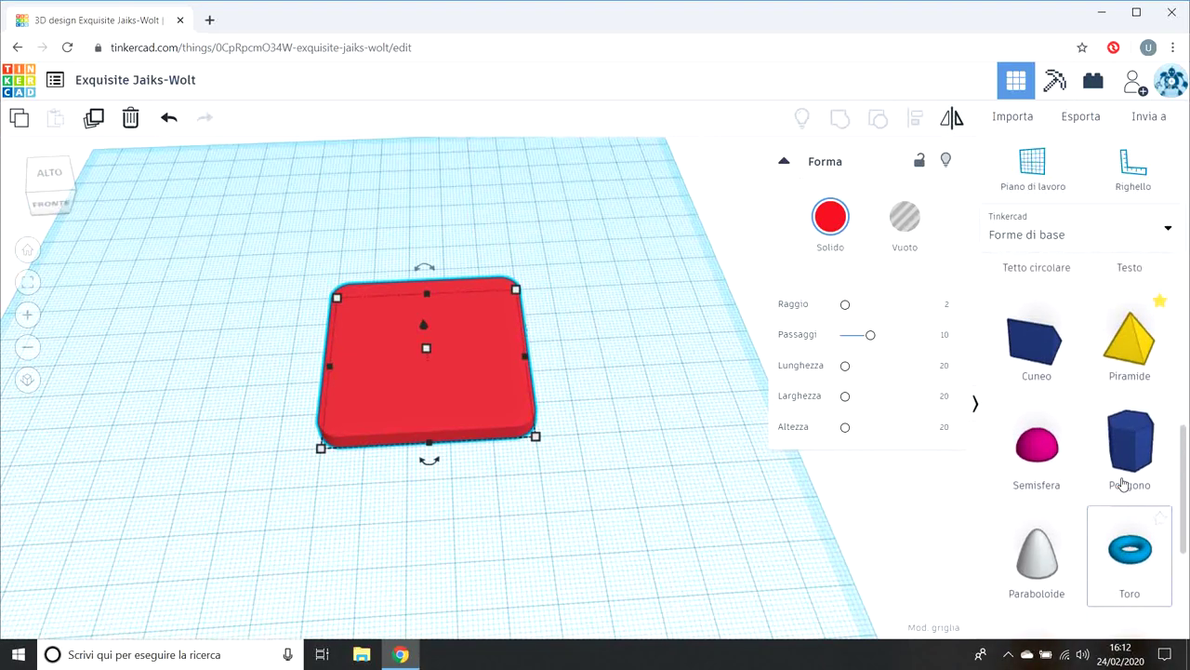
{"action": "scroll", "coordinate": [1122, 484], "scroll_direction": "up", "scroll_amount": 1}
{"action": "scroll", "coordinate": [1123, 485], "scroll_direction": "up", "scroll_amount": 1}
{"action": "scroll", "coordinate": [1123, 484], "scroll_direction": "up", "scroll_amount": 1}
{"action": "scroll", "coordinate": [1122, 479], "scroll_direction": "up", "scroll_amount": 1}
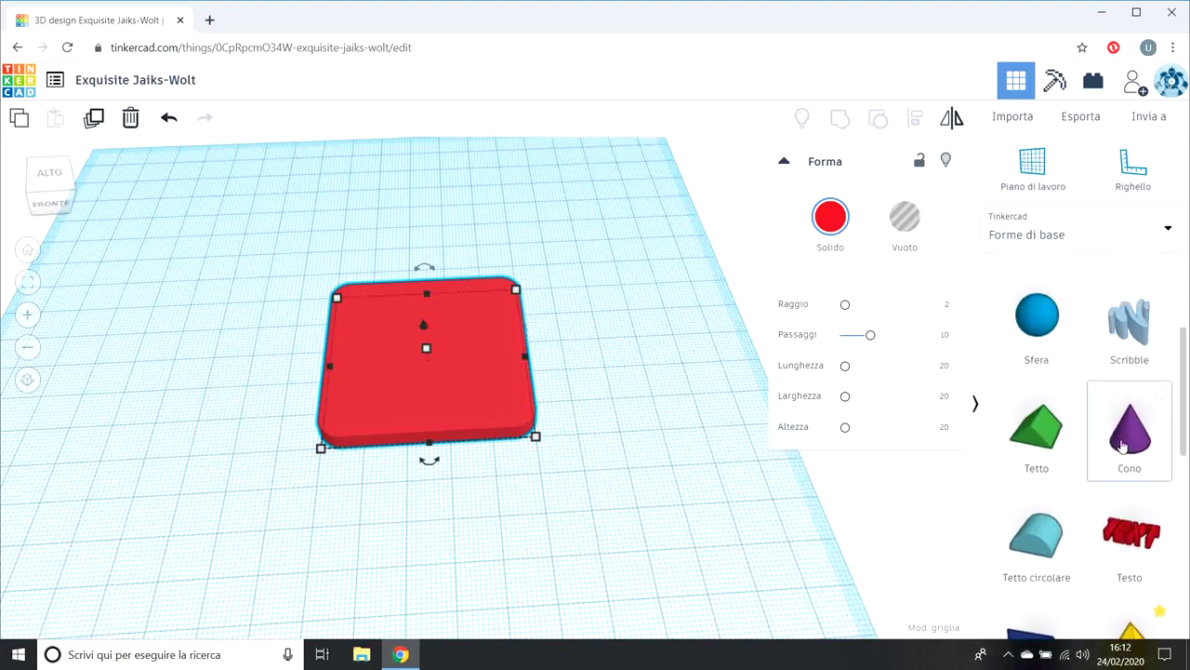
{"action": "left_click_drag", "start_coordinate": [1122, 446], "coordinate": [616, 372]}
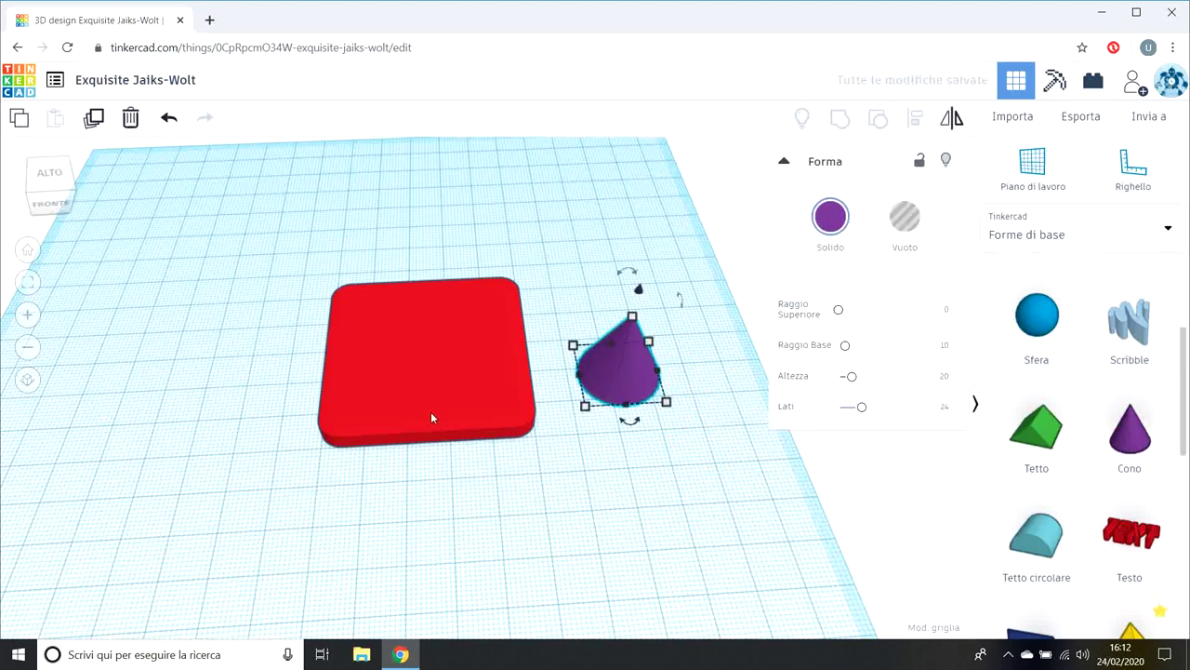
{"action": "mouse_move", "coordinate": [666, 401]}
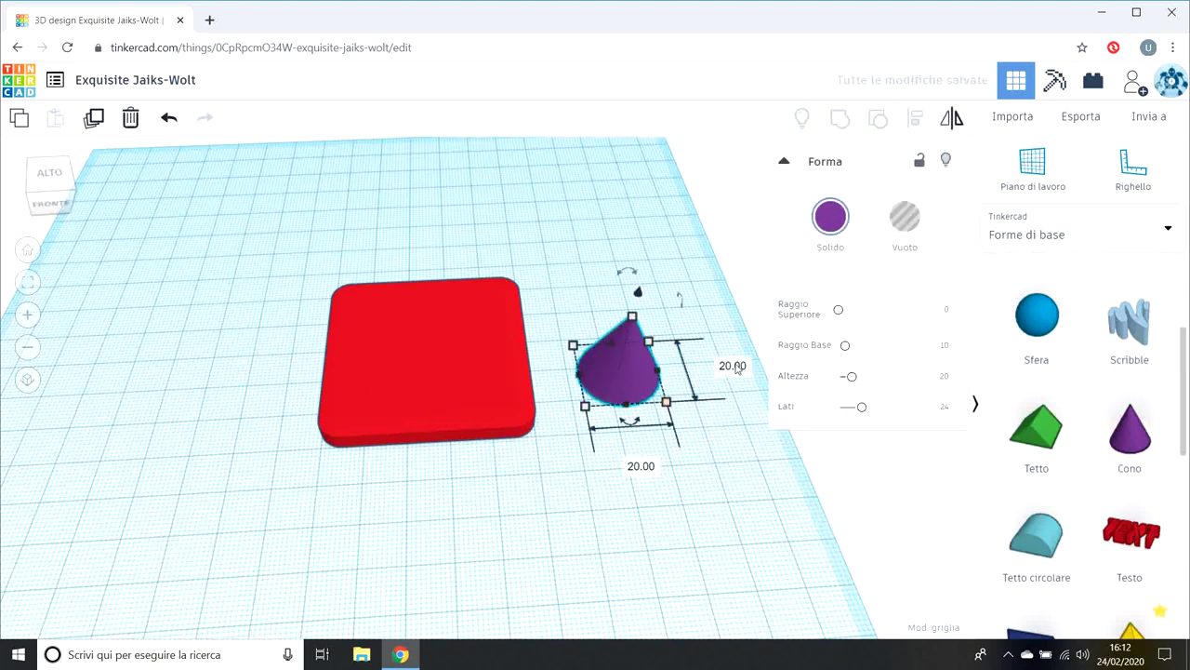
Step: Set the cone's base length and width to 40
{"action": "left_click", "coordinate": [735, 370]}
{"action": "type", "text": "40"}
{"action": "left_click", "coordinate": [640, 465]}
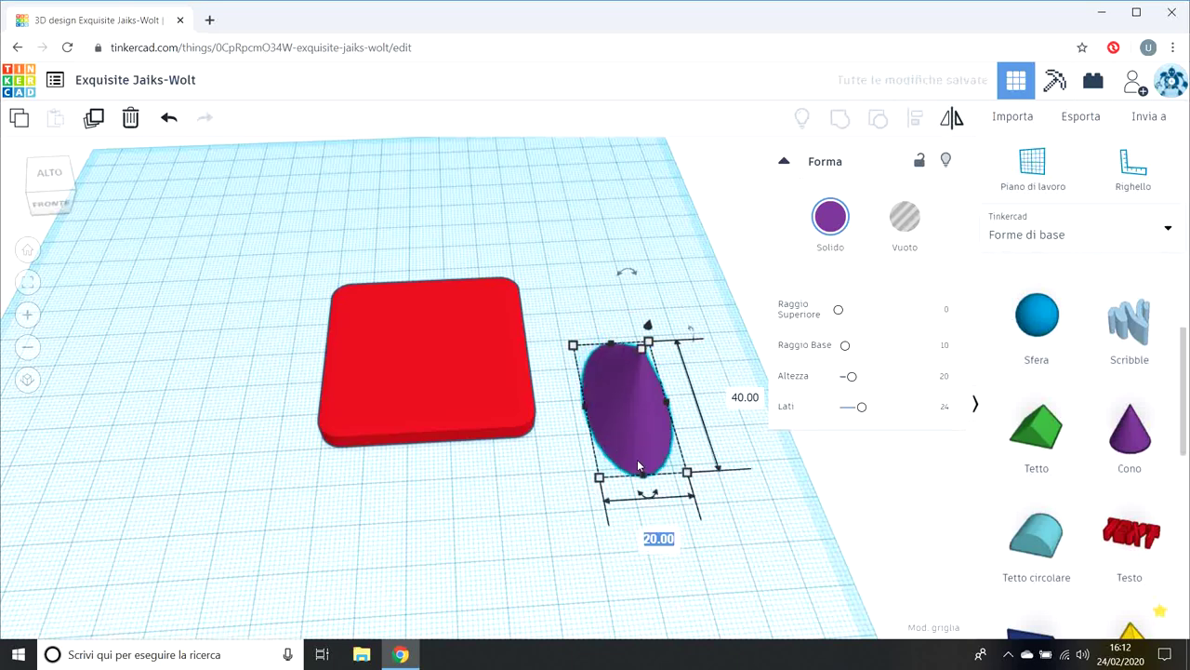
{"action": "type", "text": "40"}
{"action": "key", "text": "Return"}
Step: Stretch the cone to about 39 mm tall, then select both slab and cone
{"action": "right_click_drag", "start_coordinate": [640, 472], "coordinate": [649, 339]}
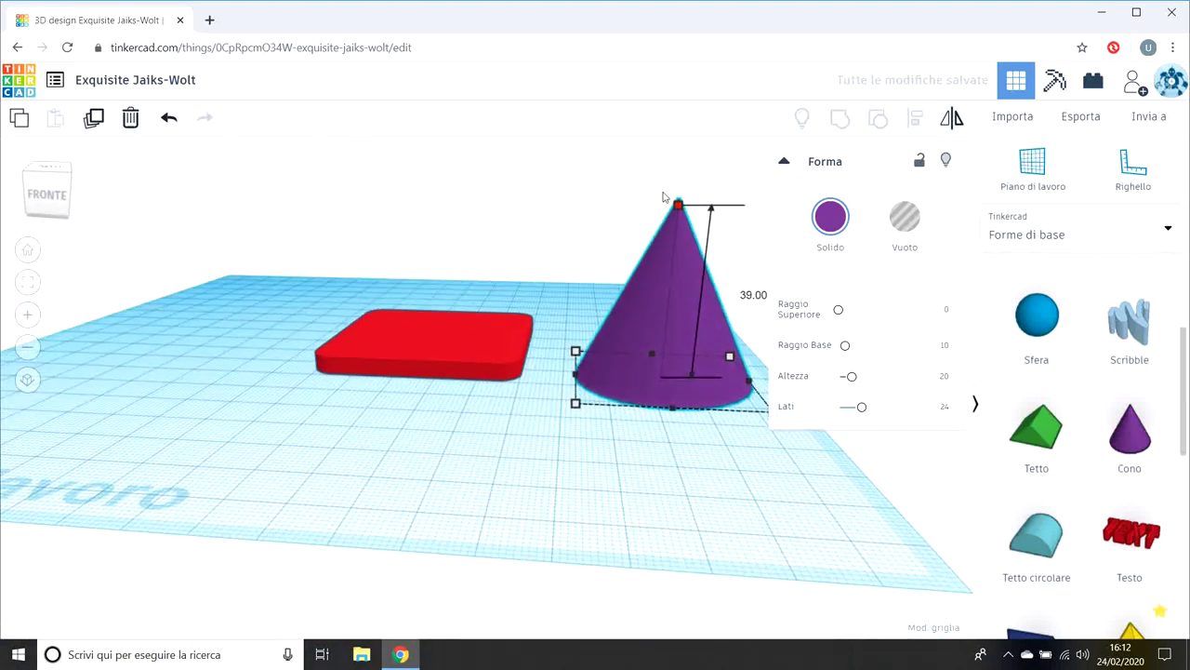
{"action": "left_click_drag", "start_coordinate": [674, 271], "coordinate": [670, 140]}
{"action": "right_click_drag", "start_coordinate": [664, 487], "coordinate": [688, 540]}
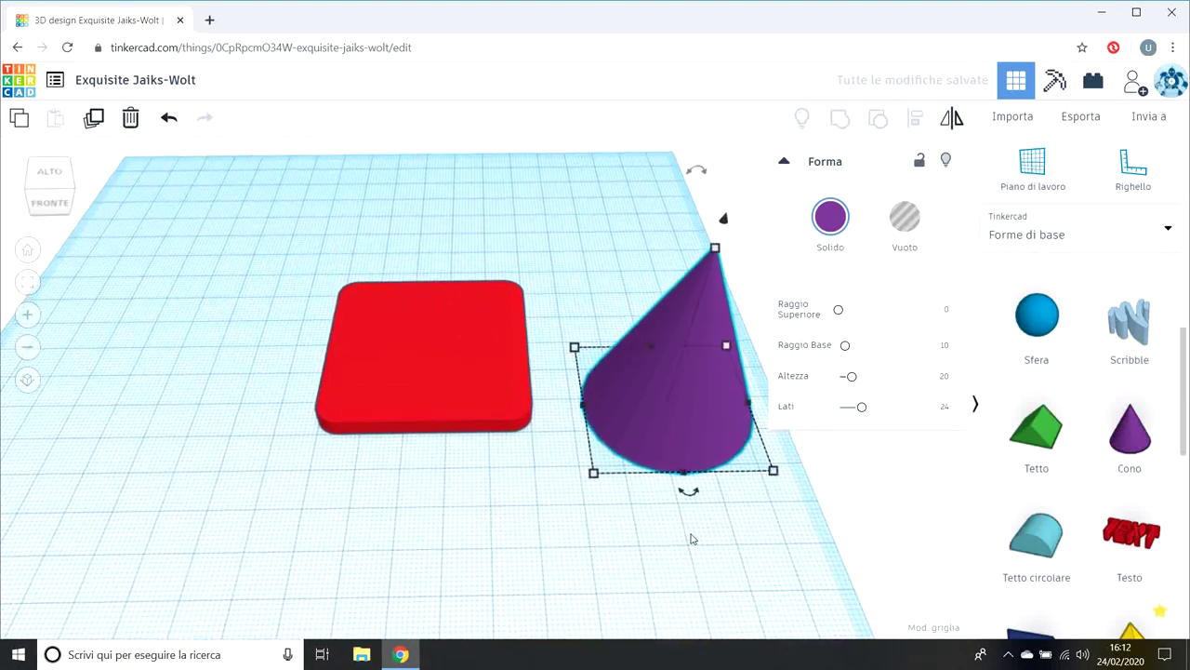
{"action": "left_click_drag", "start_coordinate": [283, 258], "coordinate": [756, 481]}
Step: Align the cone centred on the square slab using the L align tool
{"action": "key", "text": "l"}
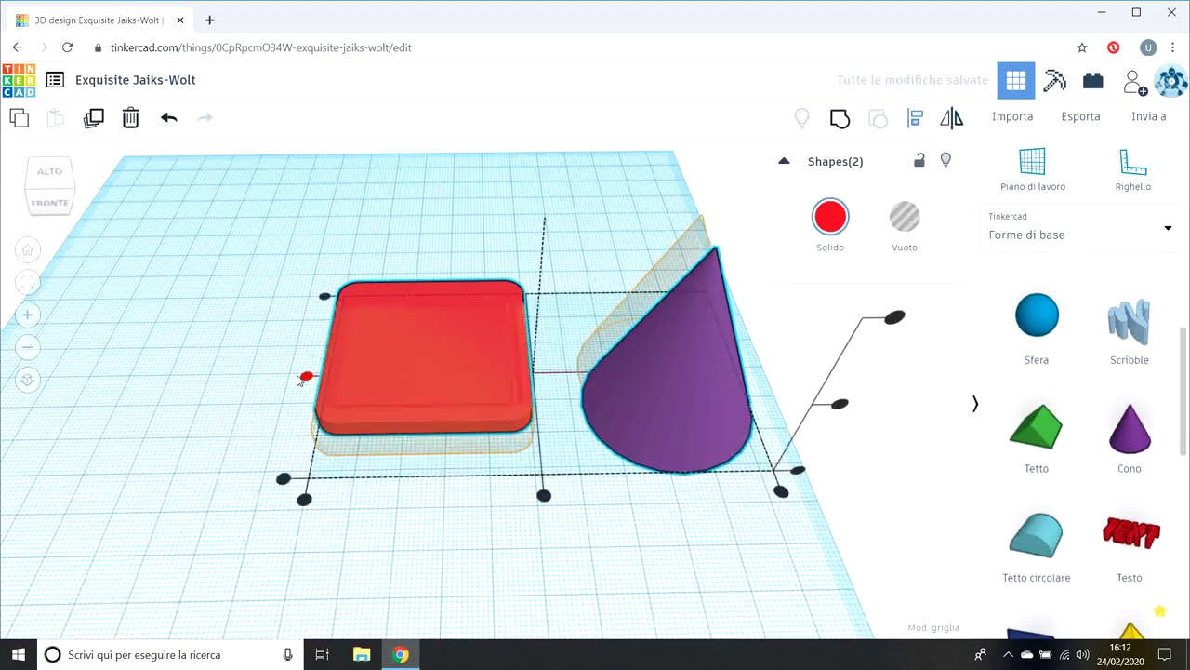
{"action": "left_click", "coordinate": [307, 375]}
{"action": "left_click", "coordinate": [543, 474]}
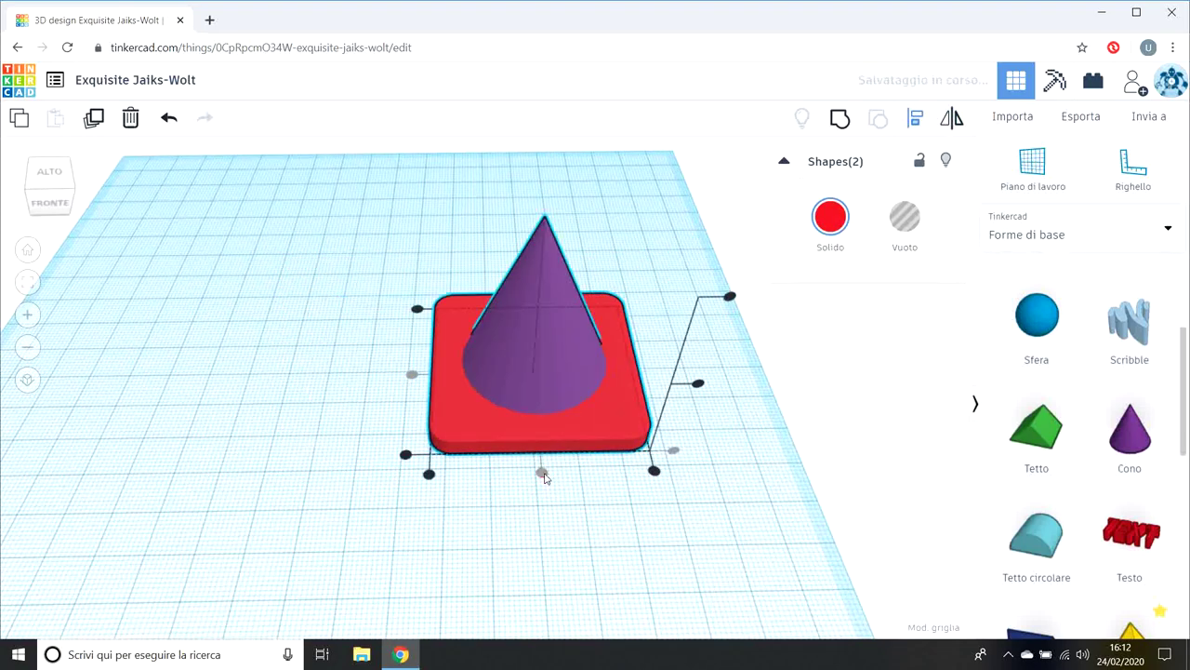
{"action": "mouse_move", "coordinate": [311, 489]}
{"action": "right_mouse_down"}
{"action": "mouse_move", "coordinate": [304, 370]}
{"action": "mouse_move", "coordinate": [287, 388]}
{"action": "mouse_move", "coordinate": [353, 460]}
{"action": "mouse_move", "coordinate": [311, 447]}
{"action": "mouse_move", "coordinate": [316, 279]}
{"action": "right_mouse_up"}
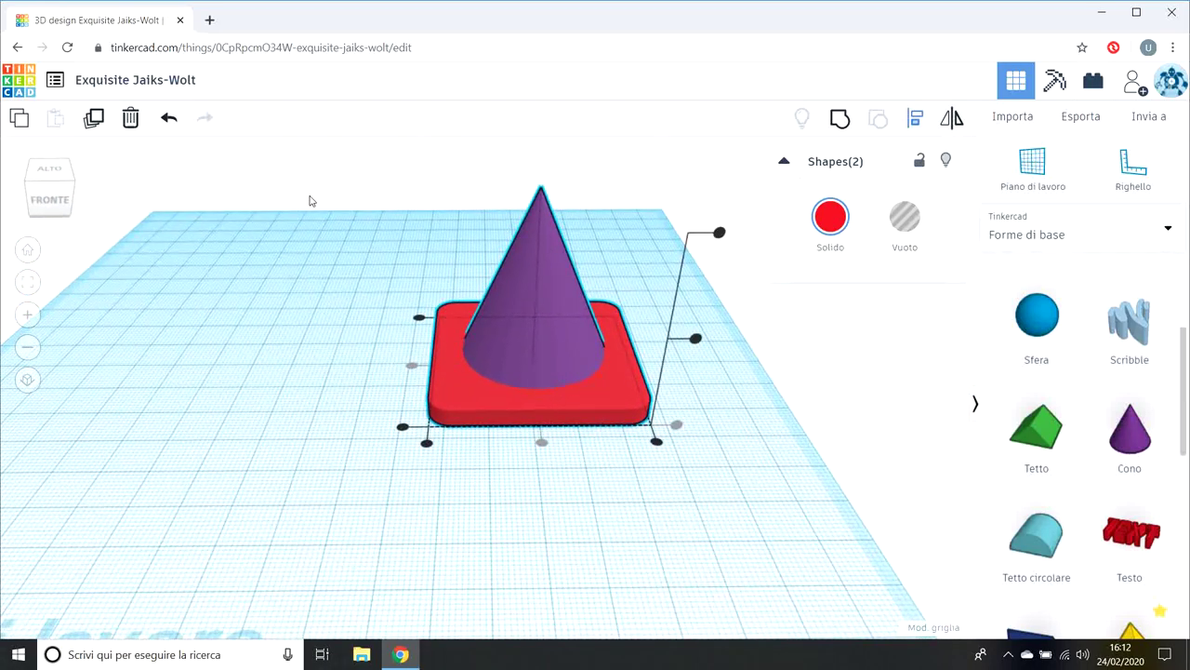
Step: Group the cone and slab with Raggruppa into one red shape
{"action": "left_click_drag", "start_coordinate": [310, 201], "coordinate": [404, 269]}
{"action": "mouse_move", "coordinate": [347, 158]}
{"action": "left_mouse_down"}
{"action": "mouse_move", "coordinate": [391, 220]}
{"action": "mouse_move", "coordinate": [656, 447]}
{"action": "left_mouse_up"}
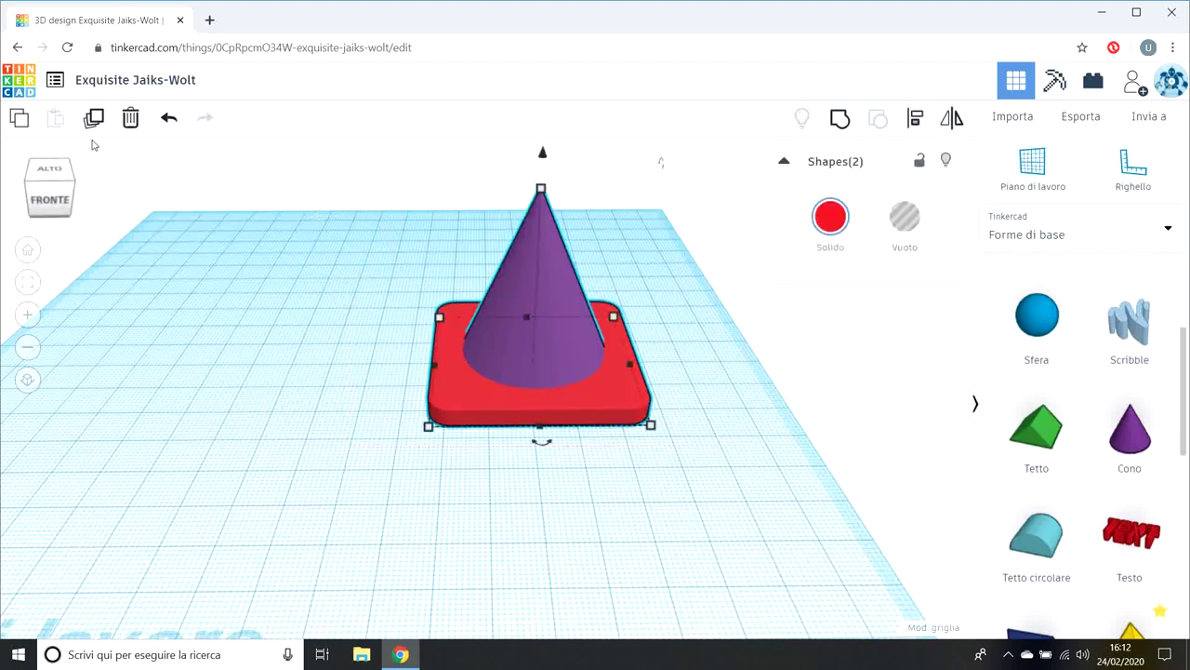
{"action": "left_click", "coordinate": [839, 120]}
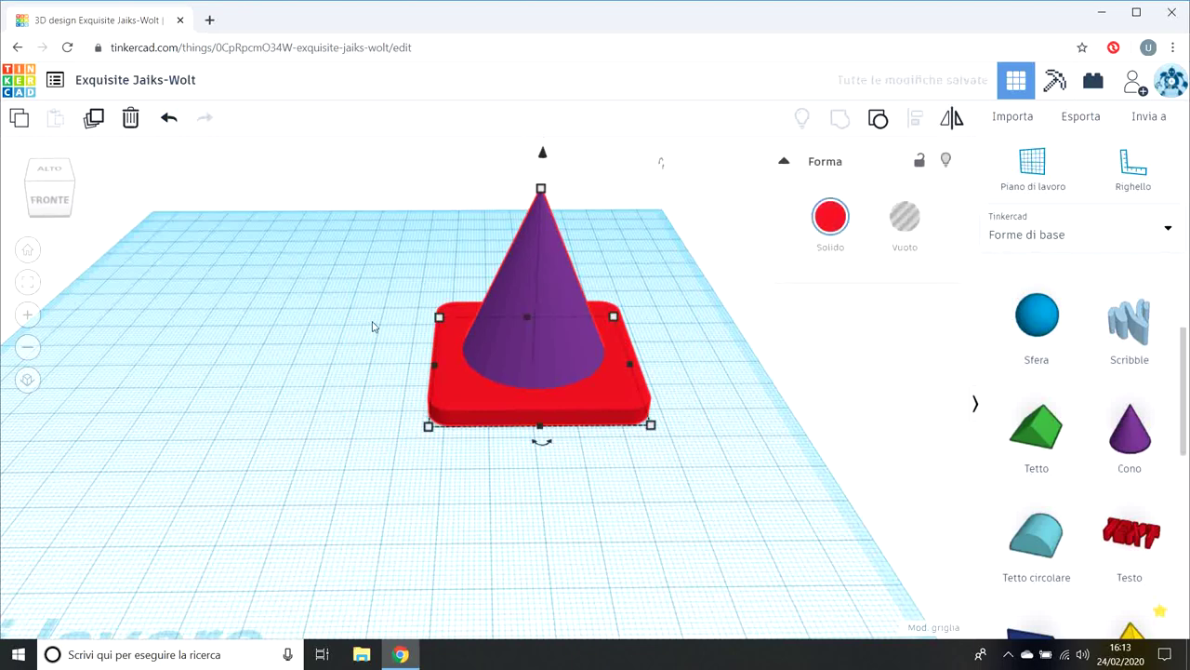
{"action": "right_click_drag", "start_coordinate": [375, 319], "coordinate": [366, 351]}
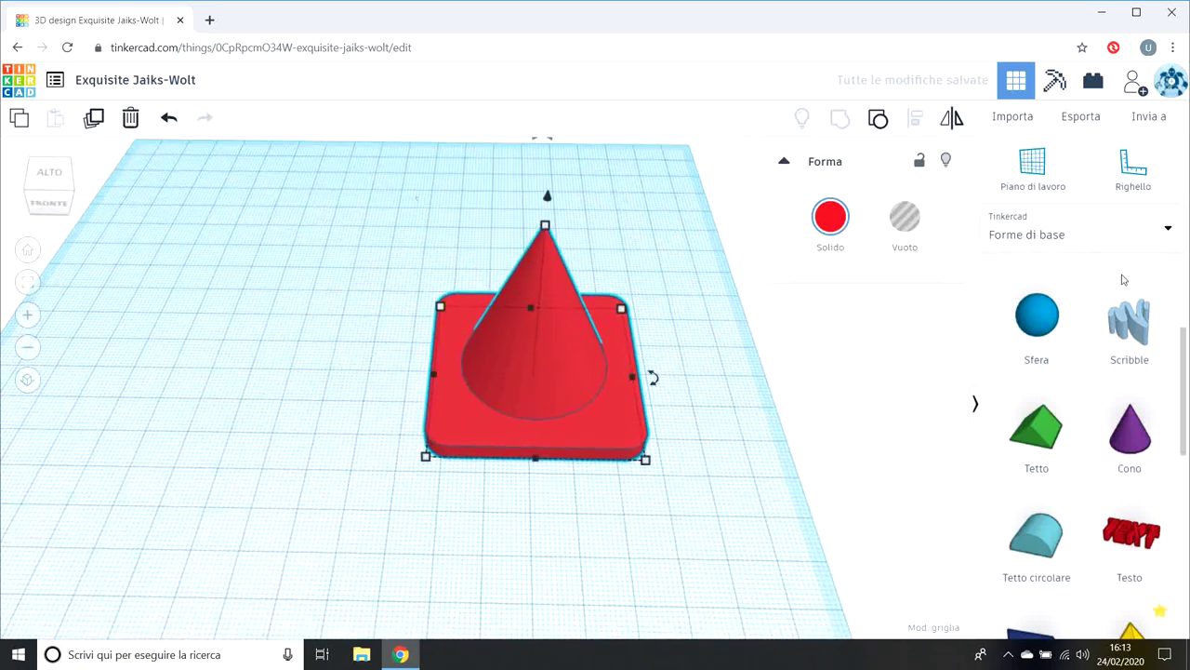
{"action": "scroll", "coordinate": [1049, 335], "scroll_direction": "up", "scroll_amount": 3}
Step: Add a Cubo hole and align it centred over the cone's tip
{"action": "mouse_move", "coordinate": [1048, 335]}
{"action": "left_mouse_down"}
{"action": "mouse_move", "coordinate": [508, 476]}
{"action": "mouse_move", "coordinate": [319, 415]}
{"action": "mouse_move", "coordinate": [347, 391]}
{"action": "left_mouse_up"}
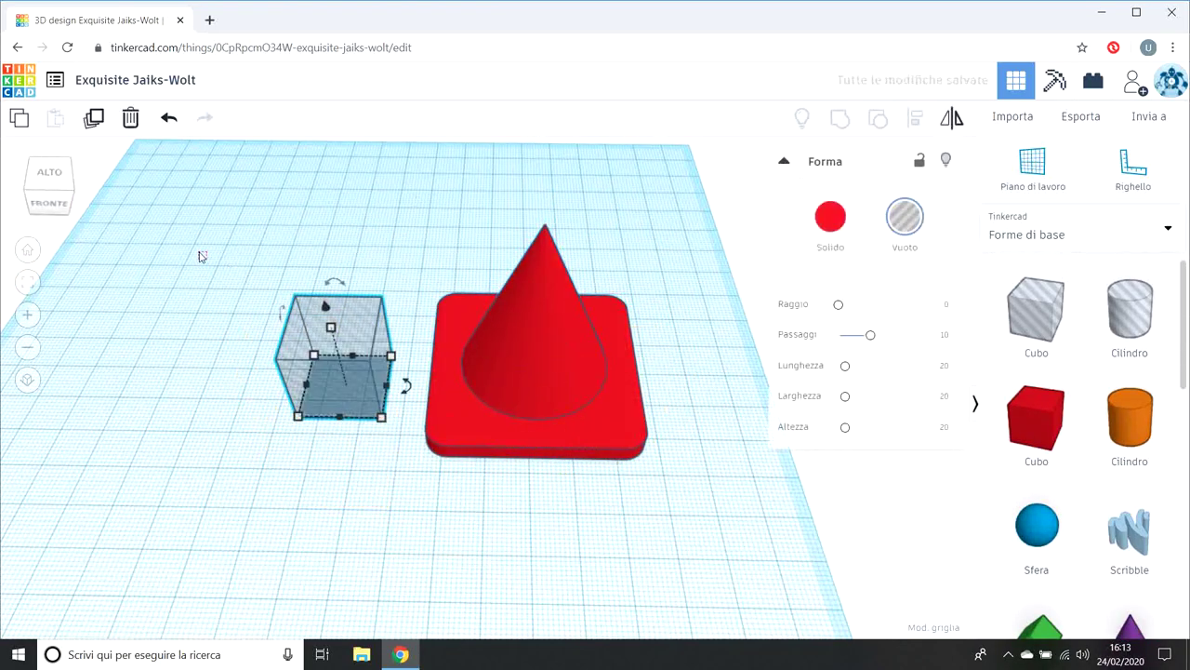
{"action": "left_click_drag", "start_coordinate": [199, 257], "coordinate": [721, 502]}
{"action": "key", "text": "l"}
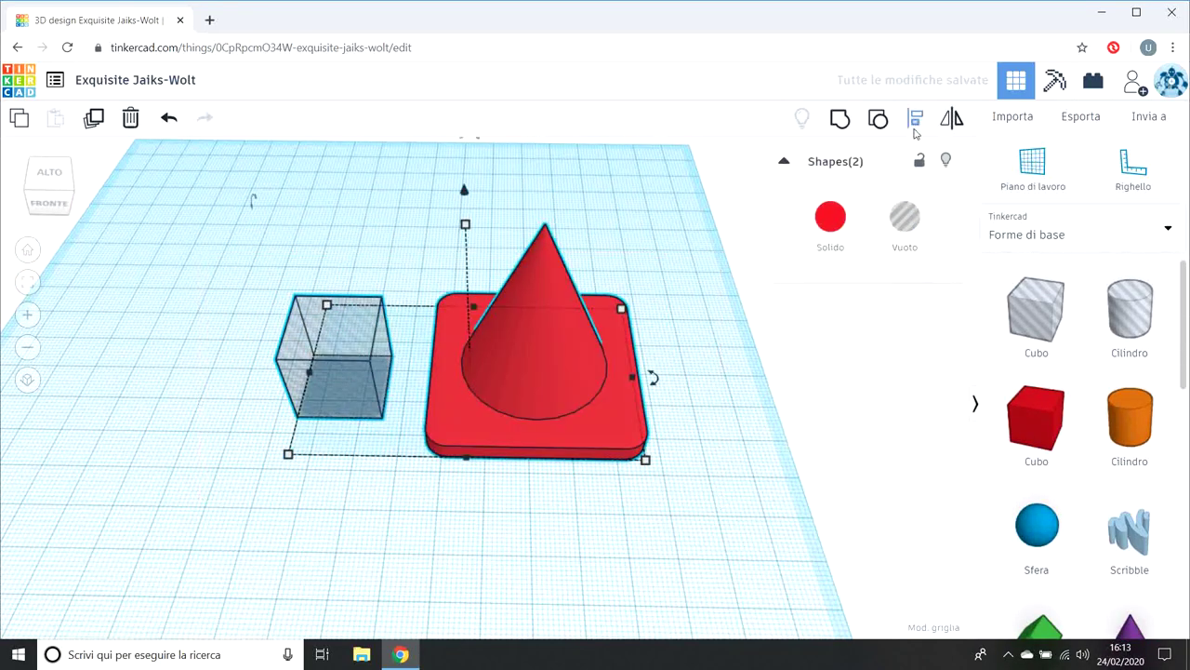
{"action": "left_click", "coordinate": [728, 316]}
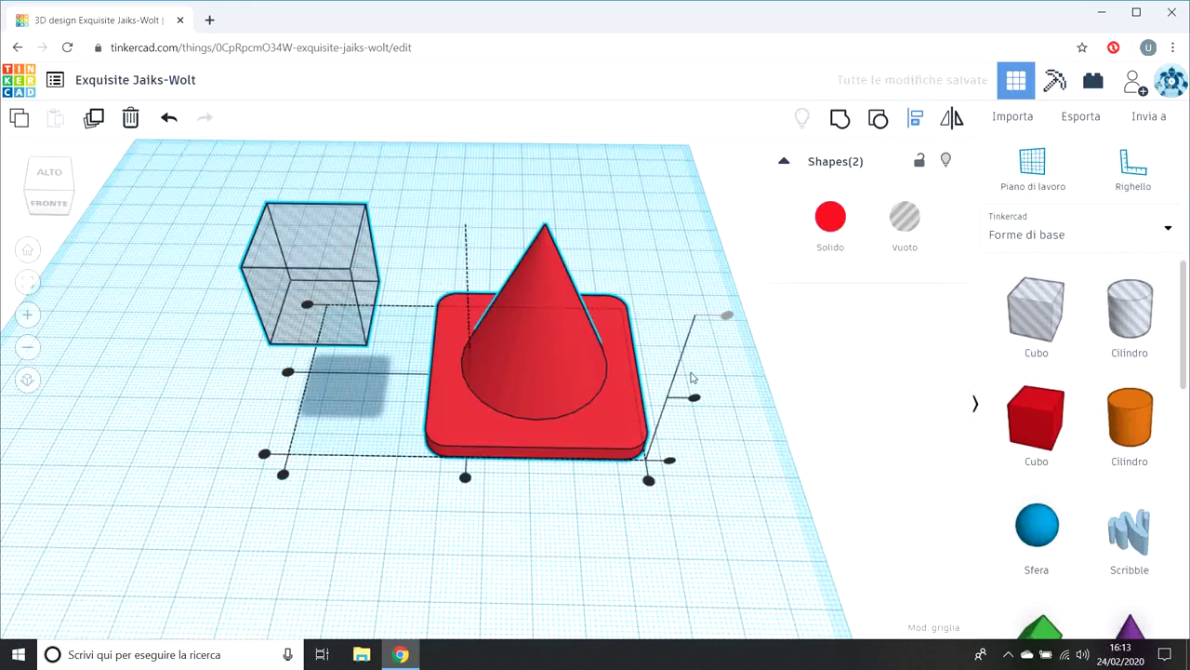
{"action": "left_click", "coordinate": [288, 373]}
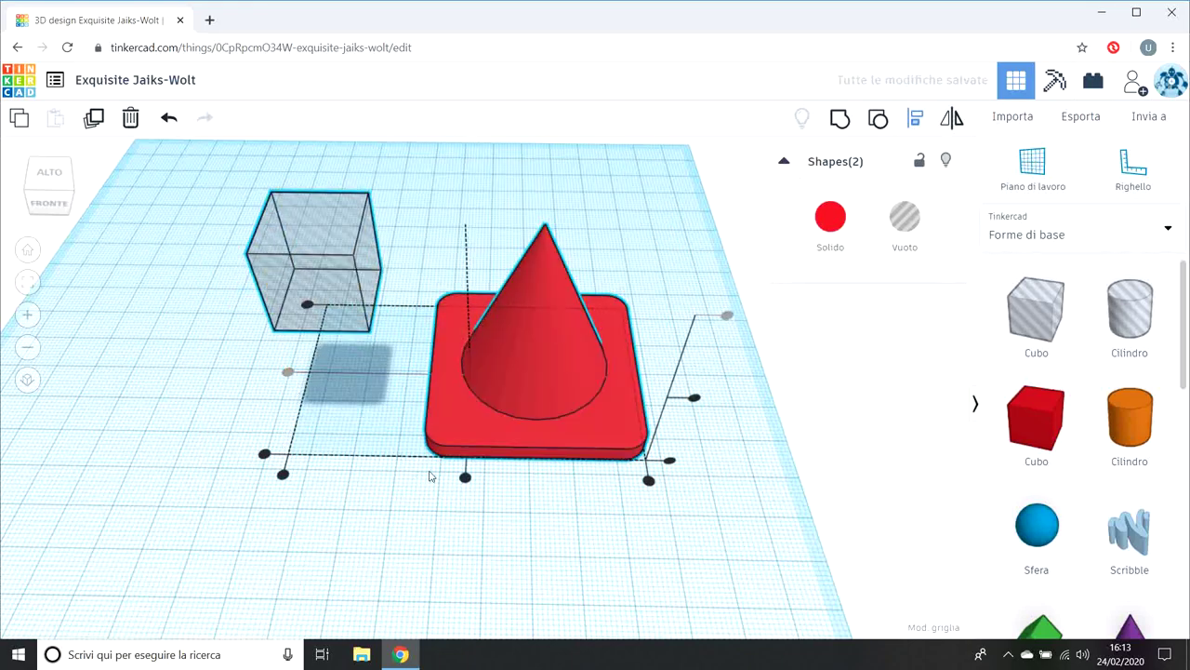
{"action": "left_click", "coordinate": [465, 477]}
{"action": "mouse_move", "coordinate": [542, 512]}
{"action": "right_mouse_down"}
{"action": "mouse_move", "coordinate": [550, 438]}
{"action": "mouse_move", "coordinate": [551, 481]}
{"action": "right_mouse_up"}
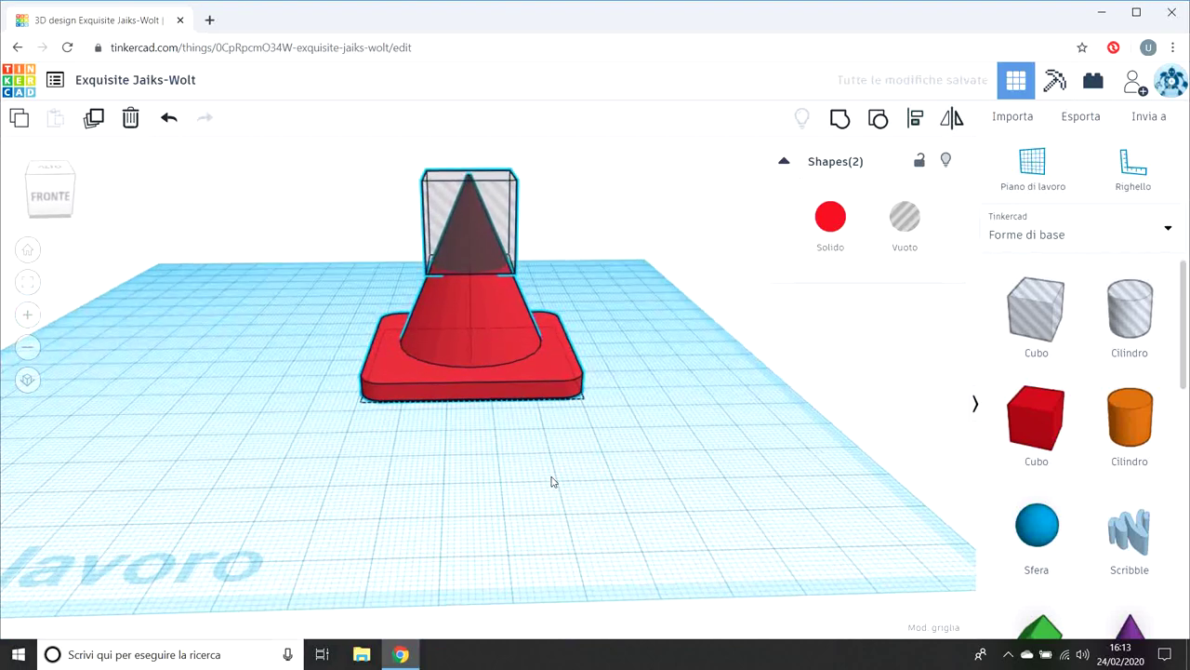
{"action": "key", "text": "l"}
{"action": "scroll", "coordinate": [547, 229], "scroll_direction": "down", "scroll_amount": 3}
{"action": "scroll", "coordinate": [547, 228], "scroll_direction": "down", "scroll_amount": 2}
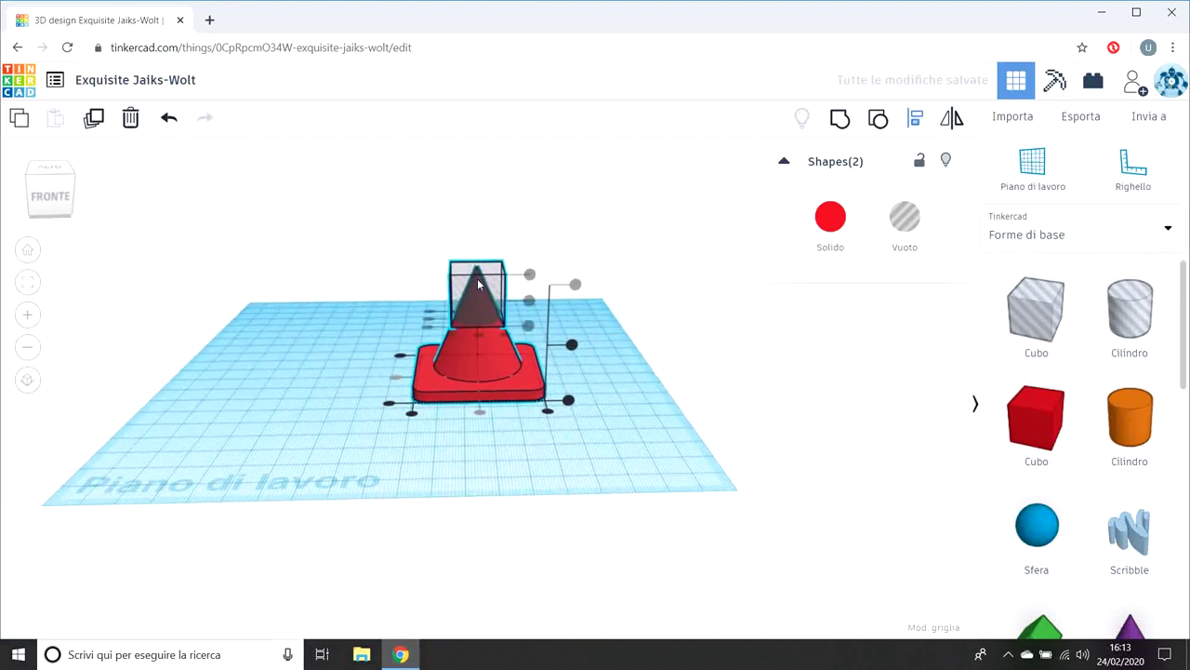
{"action": "left_click", "coordinate": [471, 229]}
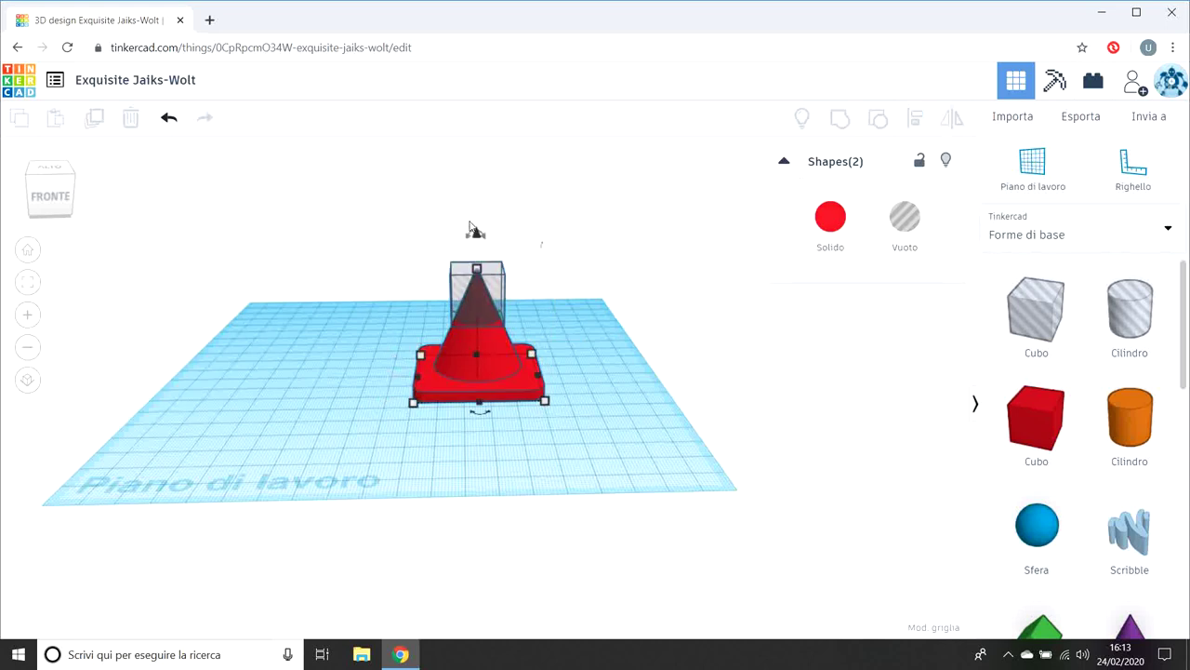
Step: Raise the hole cube to 13 and group it with the cone
{"action": "left_click", "coordinate": [493, 267]}
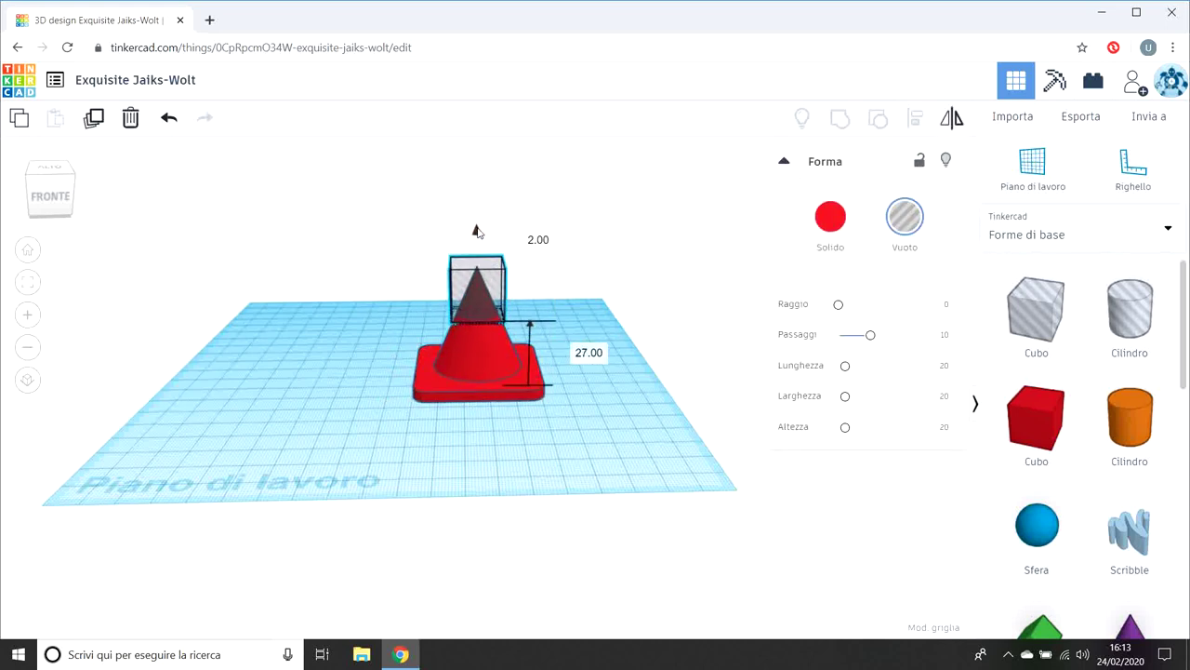
{"action": "left_click_drag", "start_coordinate": [476, 231], "coordinate": [477, 205]}
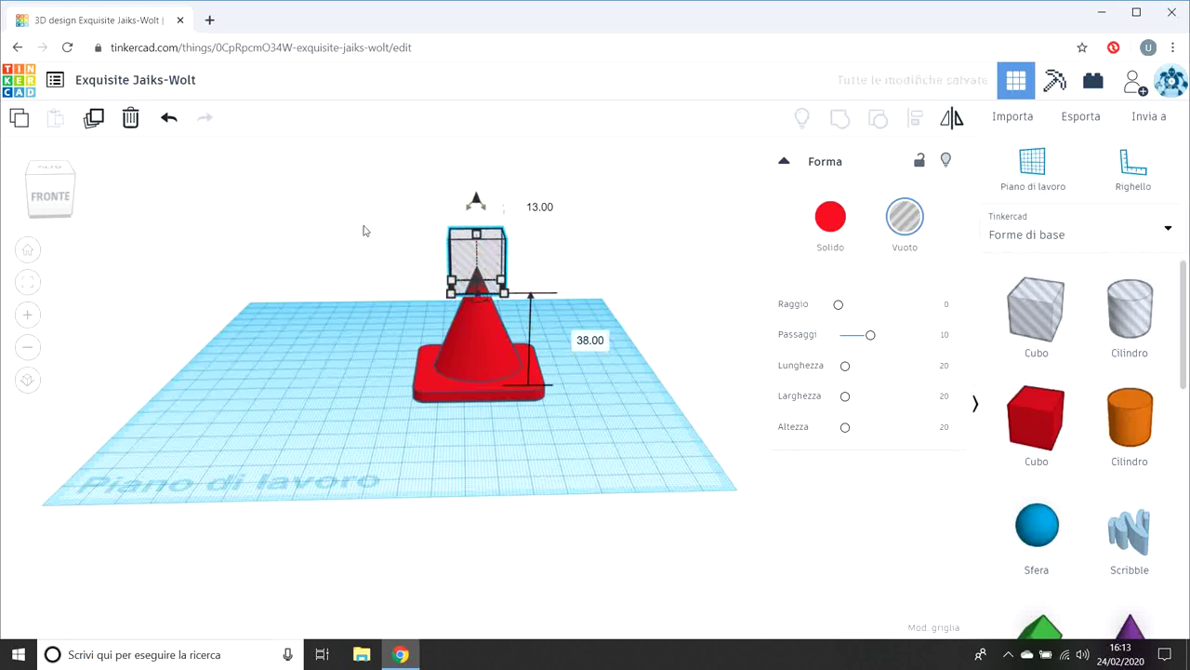
{"action": "left_click", "coordinate": [313, 238]}
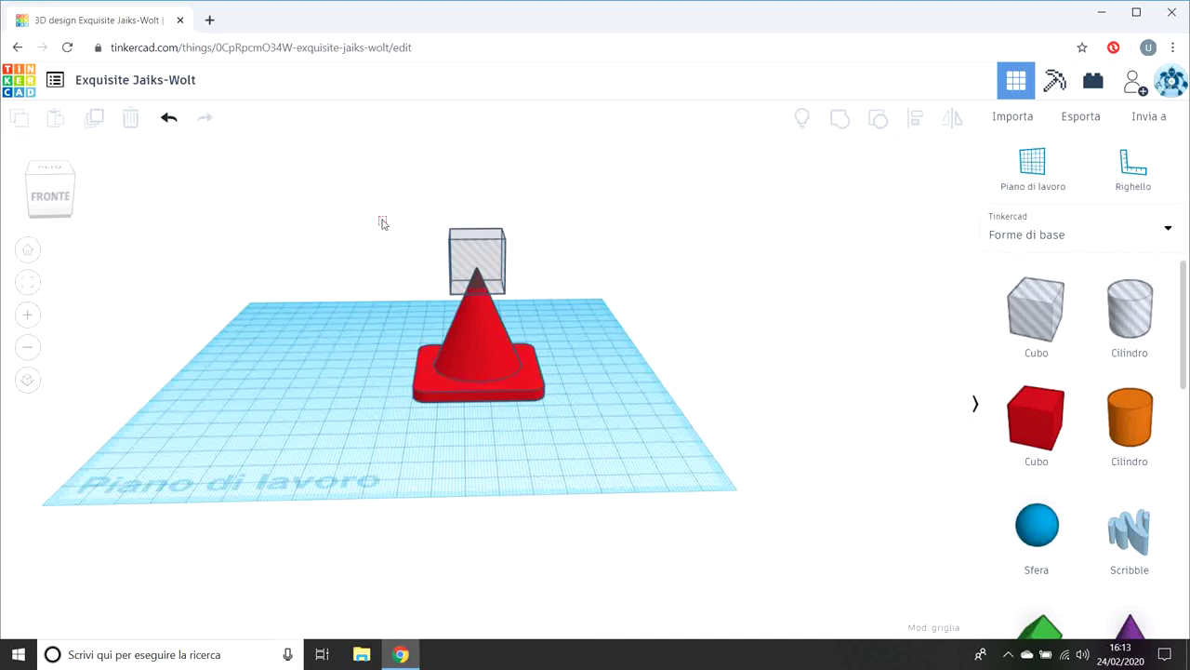
{"action": "left_click_drag", "start_coordinate": [381, 223], "coordinate": [610, 454]}
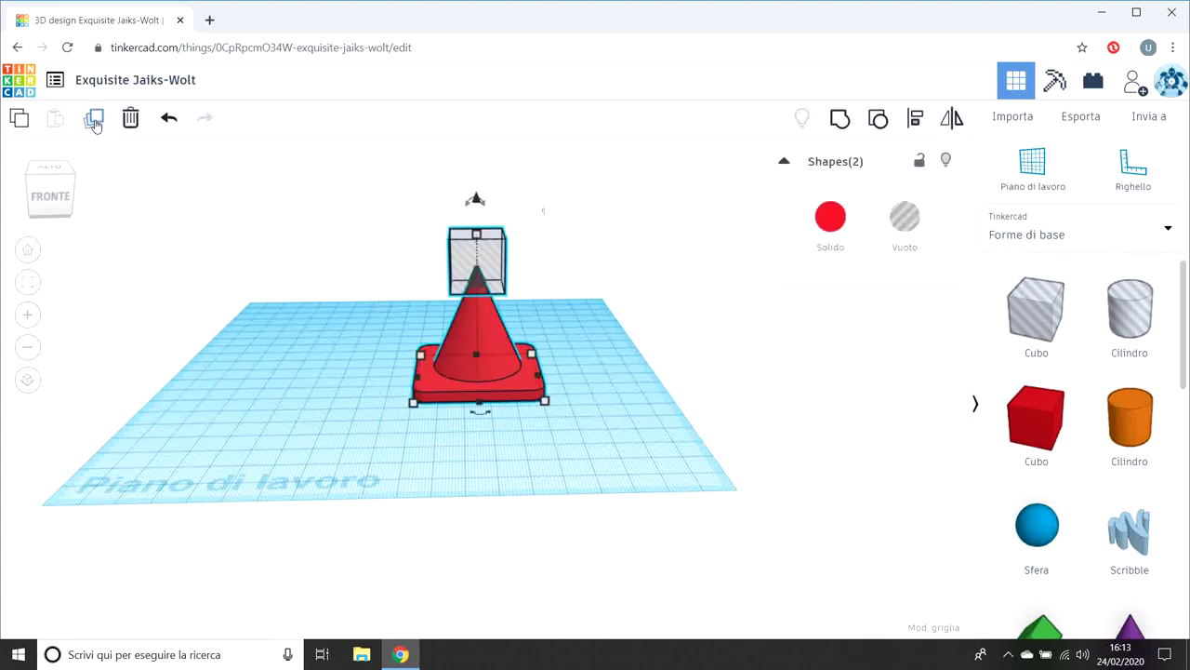
{"action": "left_click", "coordinate": [839, 119]}
Step: Place a second cone on the workplane beside the traffic cone
{"action": "left_click", "coordinate": [659, 251]}
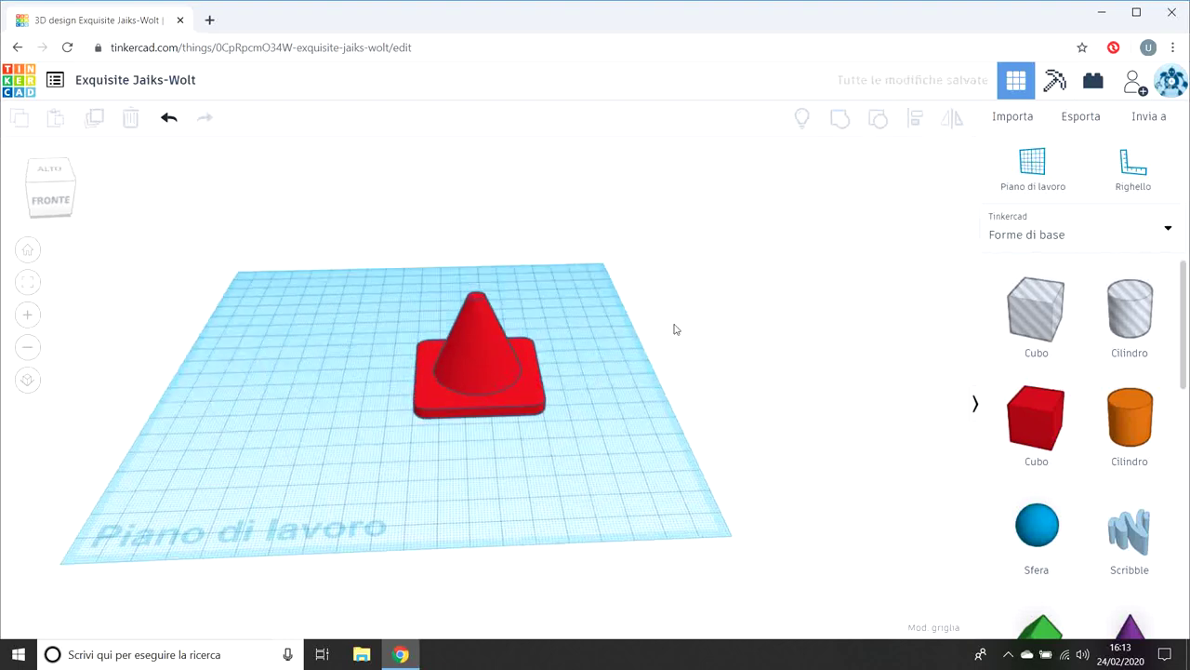
{"action": "mouse_move", "coordinate": [665, 298]}
{"action": "right_mouse_down"}
{"action": "mouse_move", "coordinate": [690, 384]}
{"action": "mouse_move", "coordinate": [642, 279]}
{"action": "mouse_move", "coordinate": [645, 293]}
{"action": "right_mouse_up"}
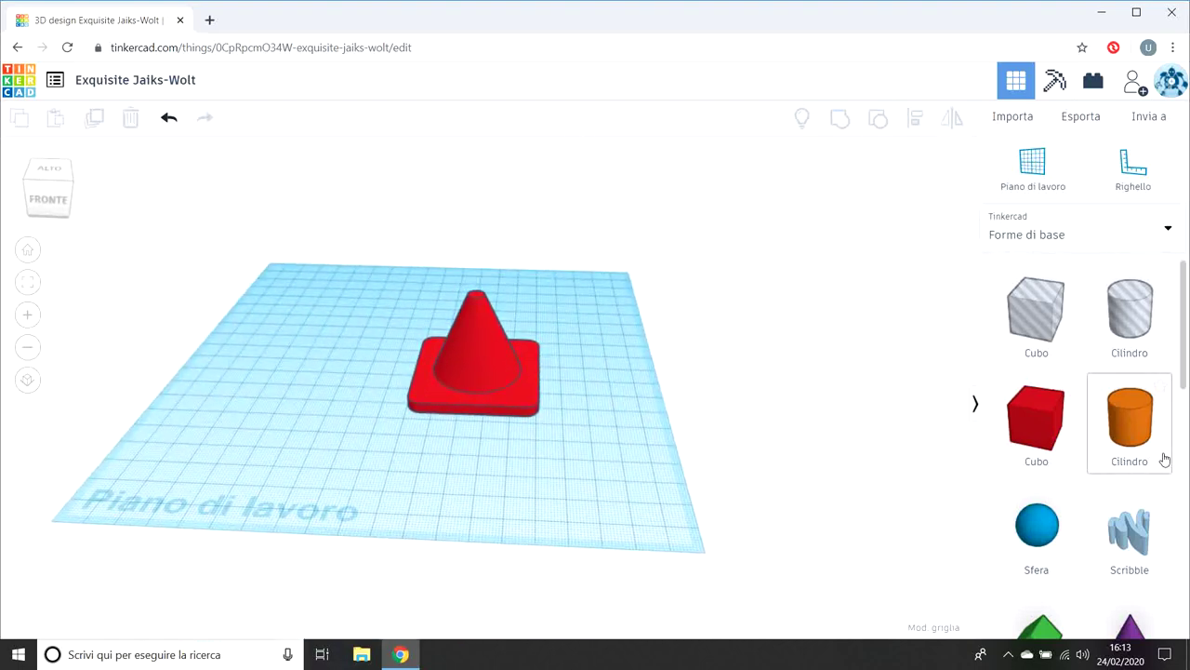
{"action": "scroll", "coordinate": [1161, 456], "scroll_direction": "down", "scroll_amount": 1}
{"action": "mouse_move", "coordinate": [1161, 558]}
{"action": "left_mouse_down"}
{"action": "mouse_move", "coordinate": [739, 398]}
{"action": "mouse_move", "coordinate": [618, 398]}
{"action": "left_mouse_up"}
{"action": "mouse_move", "coordinate": [649, 406]}
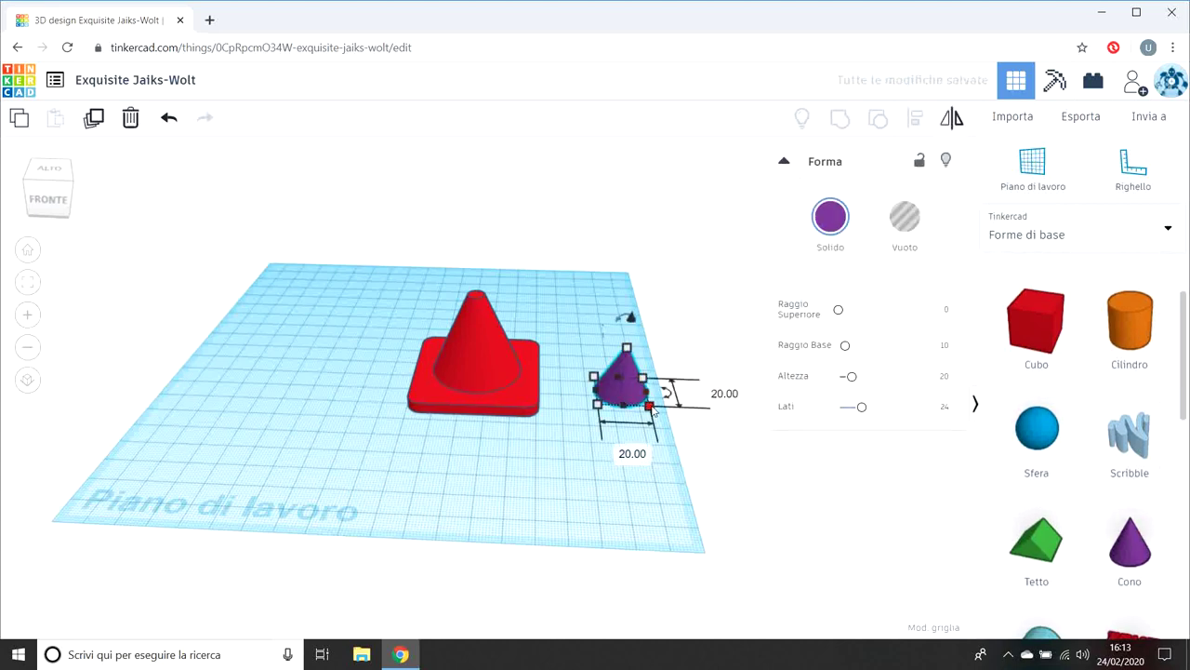
Step: Size the new cone 35 by 35, 60 tall, and make it a Vuoto hole
{"action": "left_click", "coordinate": [713, 391]}
{"action": "type", "text": "35"}
{"action": "key", "text": "Tab"}
{"action": "type", "text": "35"}
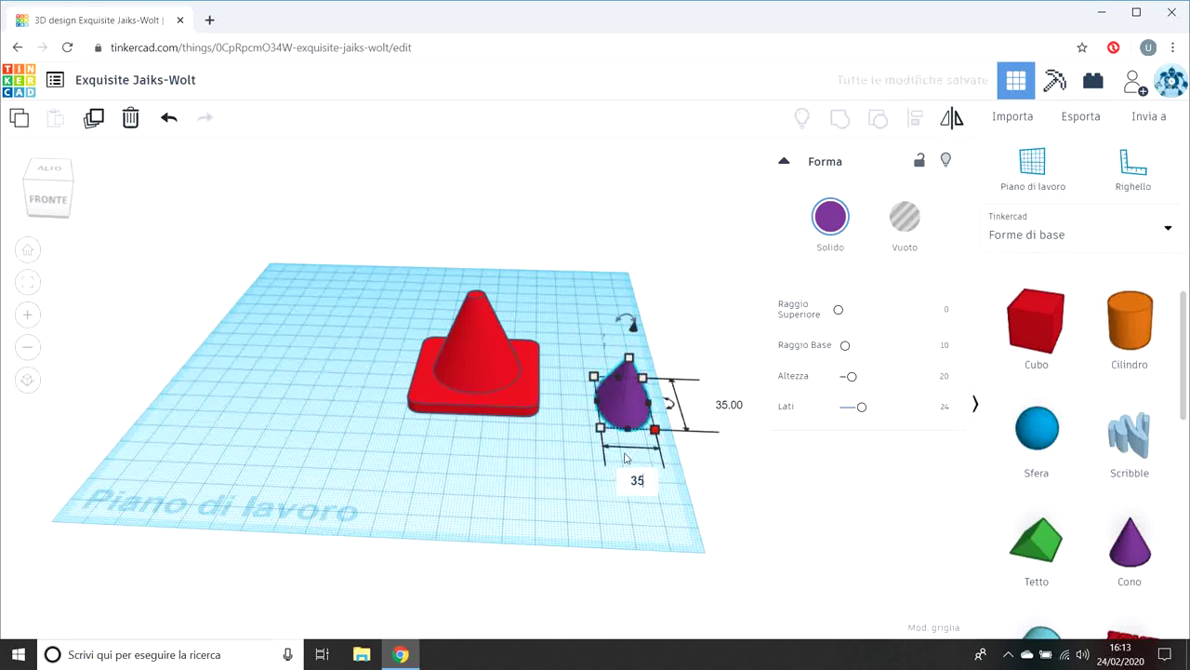
{"action": "key", "text": "Return"}
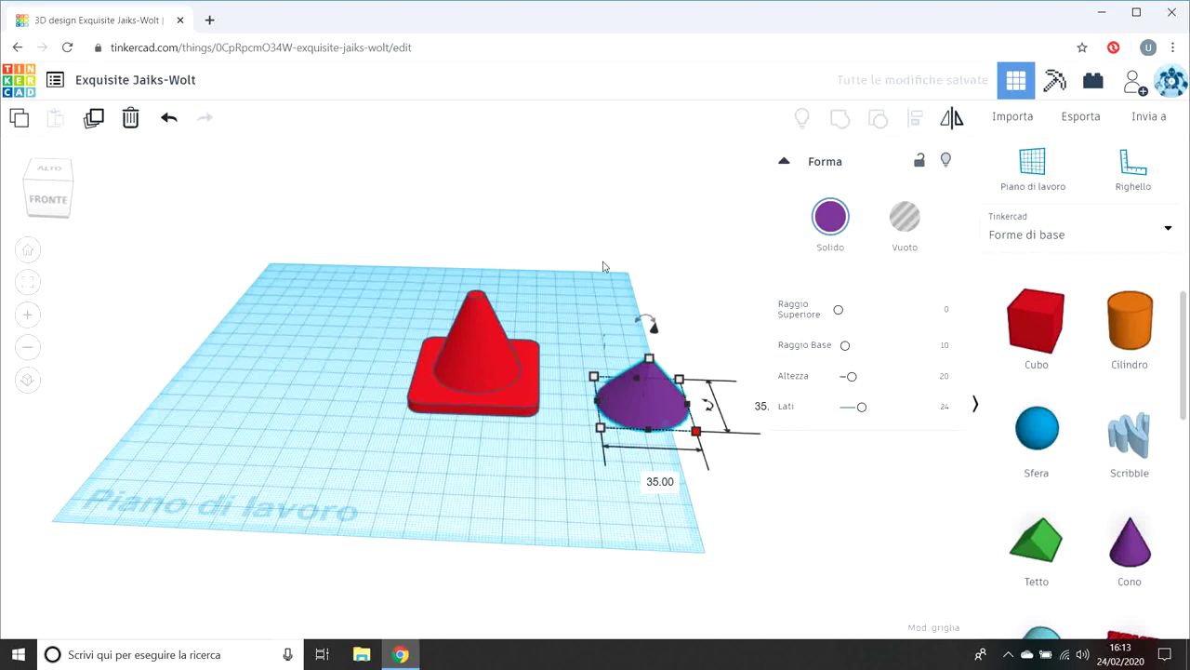
{"action": "left_click_drag", "start_coordinate": [650, 359], "coordinate": [657, 265]}
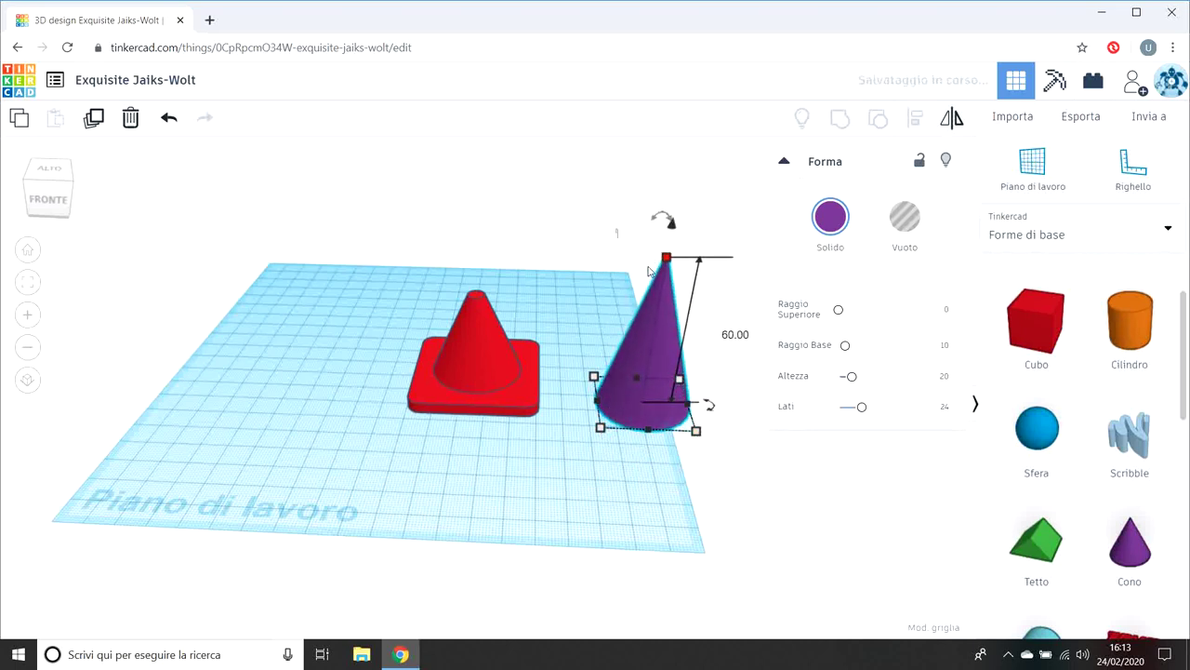
{"action": "left_click", "coordinate": [904, 217]}
Step: Centre the hole cone inside the red traffic cone on both axes
{"action": "left_click_drag", "start_coordinate": [356, 260], "coordinate": [744, 456]}
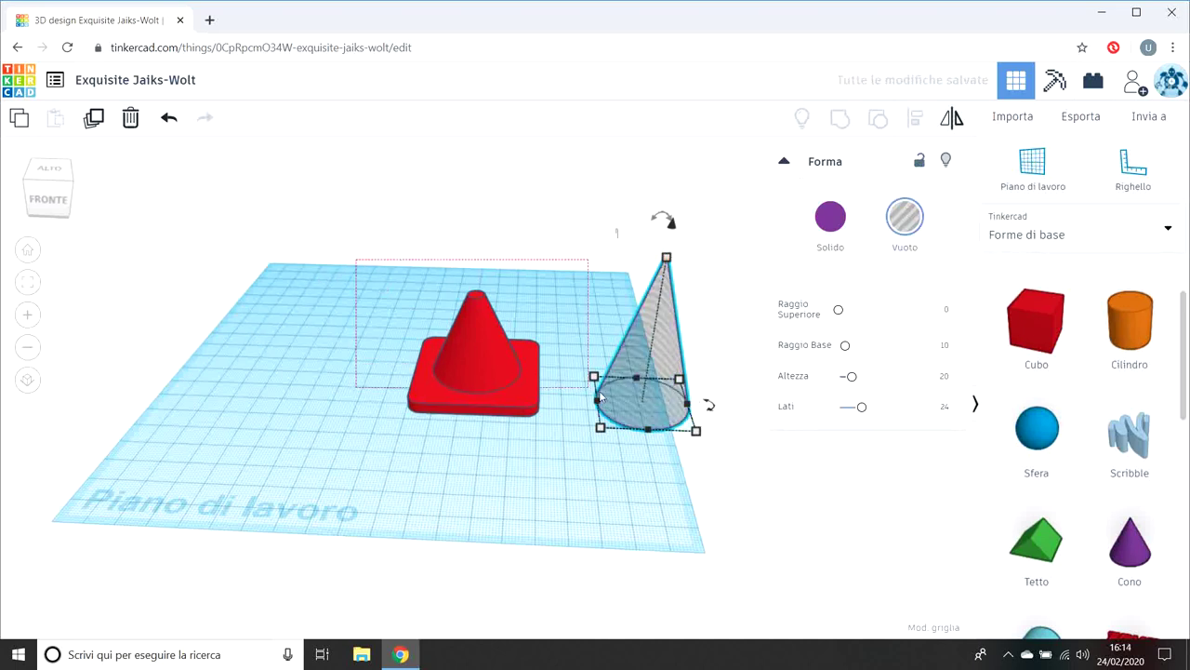
{"action": "left_click", "coordinate": [915, 117]}
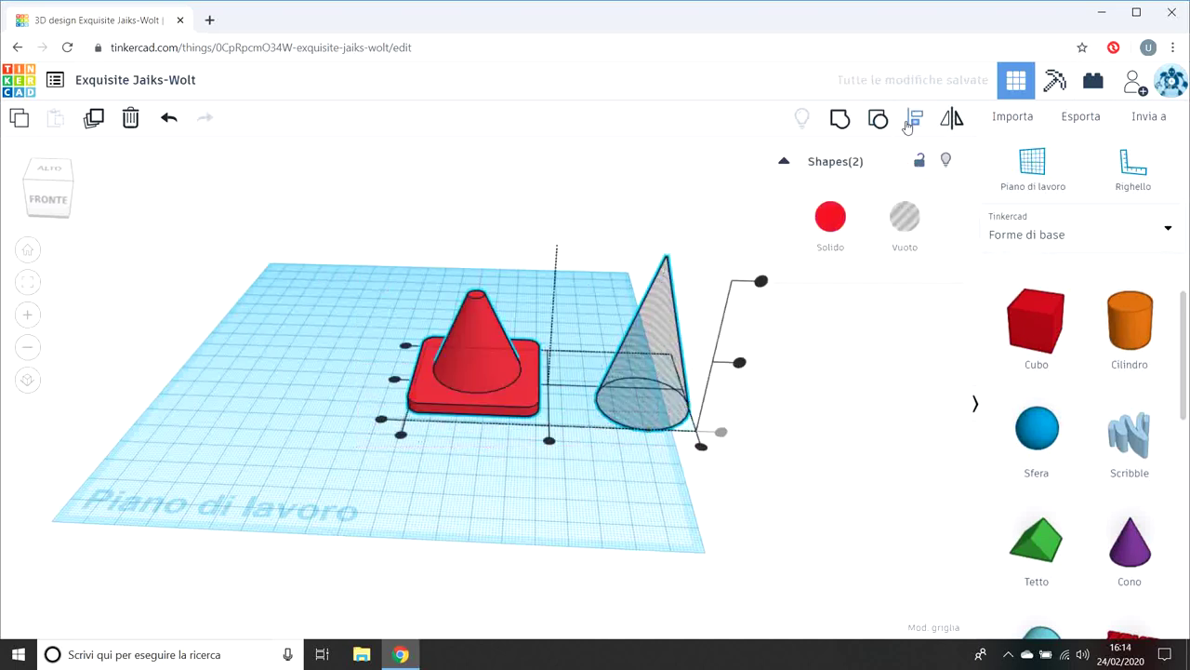
{"action": "left_click", "coordinate": [548, 441]}
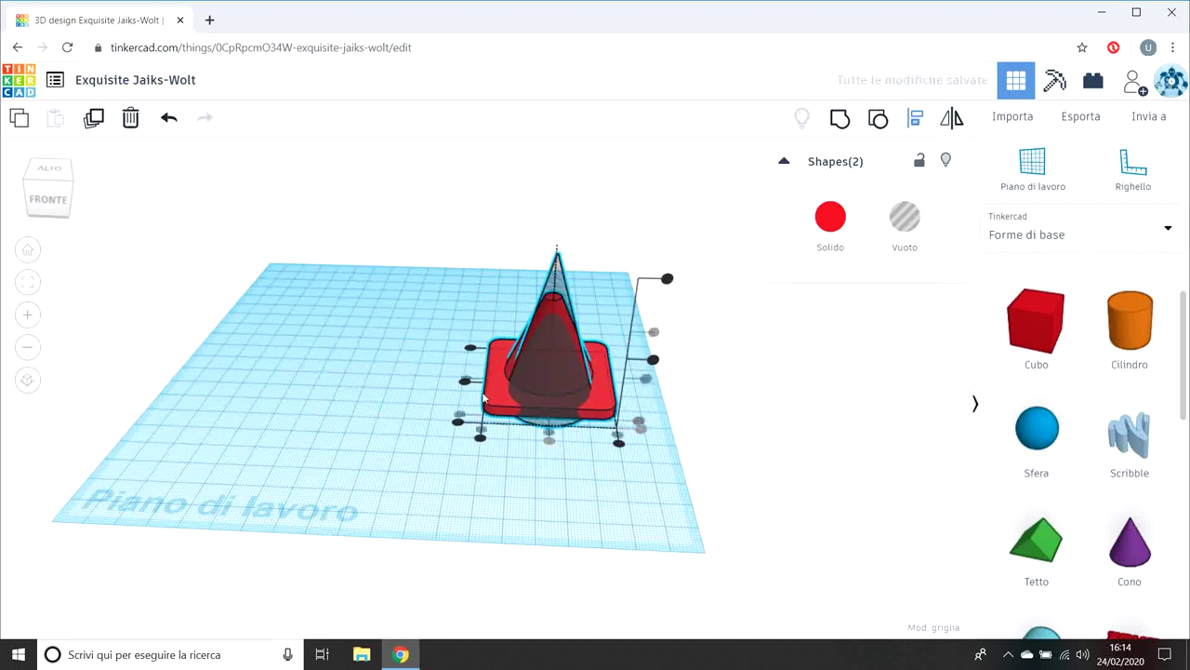
{"action": "left_click", "coordinate": [464, 383]}
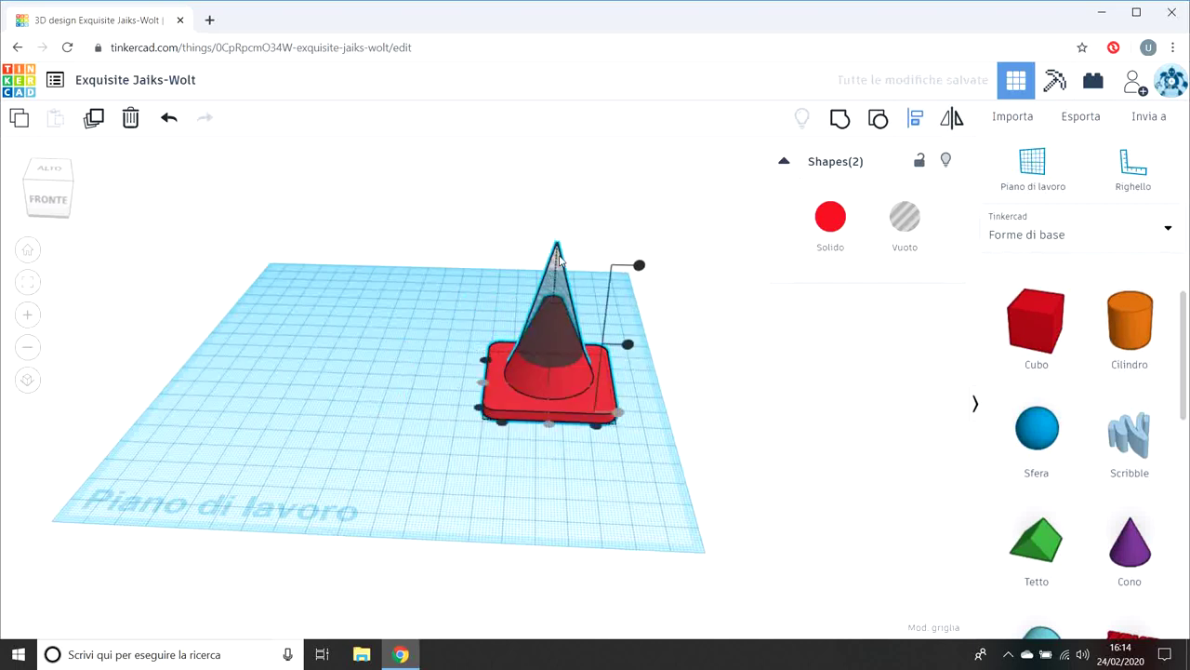
{"action": "left_click", "coordinate": [457, 321]}
Step: Shorten the hole cone to about 43 tall and group it with the red cone
{"action": "left_click", "coordinate": [556, 272]}
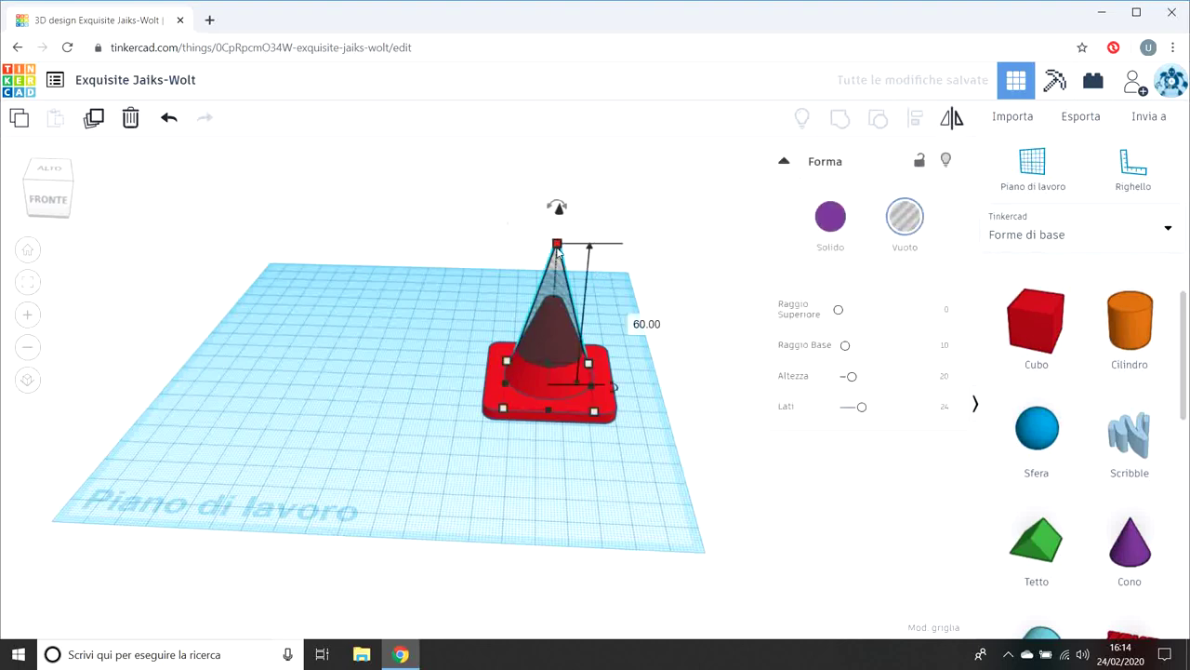
{"action": "left_click_drag", "start_coordinate": [557, 244], "coordinate": [563, 295]}
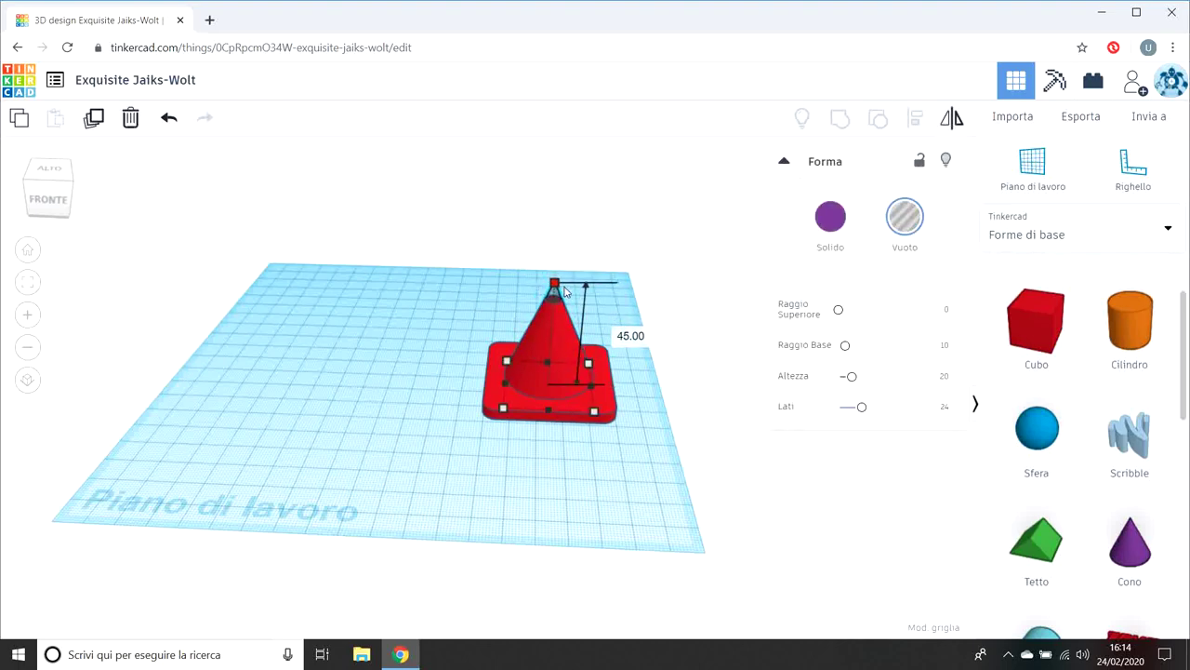
{"action": "right_click_drag", "start_coordinate": [697, 419], "coordinate": [452, 380]}
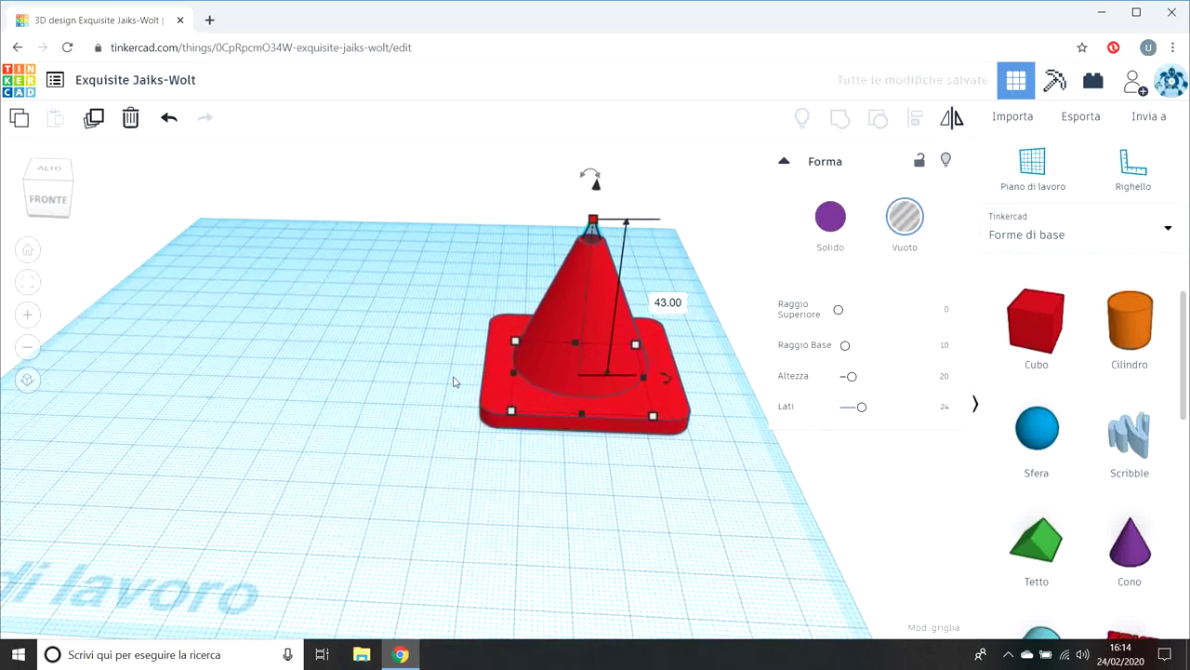
{"action": "mouse_move", "coordinate": [335, 301]}
{"action": "right_mouse_down"}
{"action": "mouse_move", "coordinate": [302, 418]}
{"action": "mouse_move", "coordinate": [319, 191]}
{"action": "mouse_move", "coordinate": [340, 316]}
{"action": "mouse_move", "coordinate": [391, 225]}
{"action": "right_mouse_up"}
{"action": "mouse_move", "coordinate": [392, 225]}
{"action": "left_mouse_down"}
{"action": "mouse_move", "coordinate": [668, 481]}
{"action": "mouse_move", "coordinate": [672, 462]}
{"action": "left_mouse_up"}
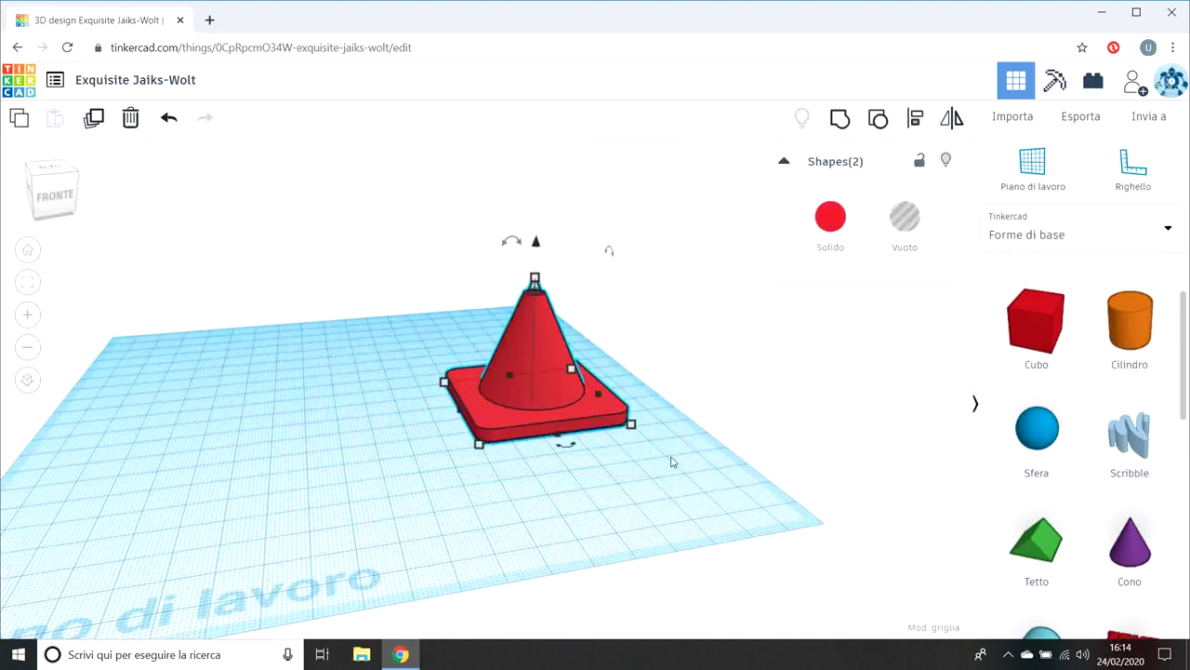
{"action": "left_click", "coordinate": [840, 118]}
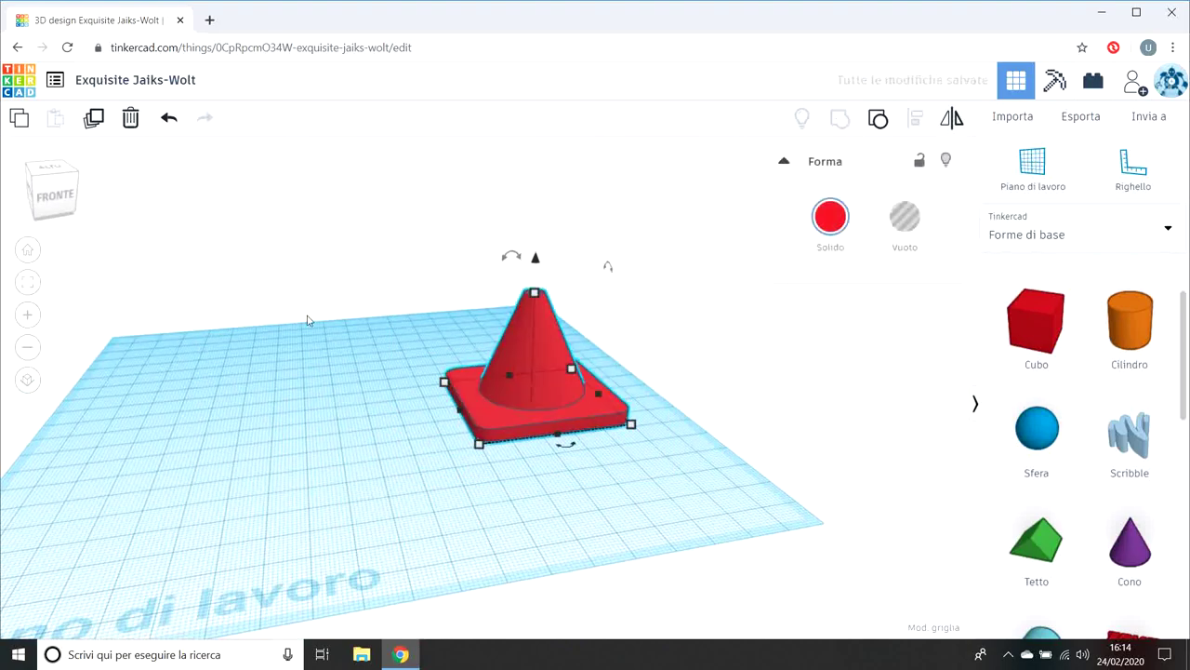
Step: Orbit, pan and zoom around the hollow traffic cone, then select it
{"action": "mouse_move", "coordinate": [307, 322]}
{"action": "right_mouse_down"}
{"action": "mouse_move", "coordinate": [310, 450]}
{"action": "mouse_move", "coordinate": [351, 282]}
{"action": "mouse_move", "coordinate": [312, 250]}
{"action": "mouse_move", "coordinate": [244, 516]}
{"action": "mouse_move", "coordinate": [345, 534]}
{"action": "mouse_move", "coordinate": [353, 510]}
{"action": "mouse_move", "coordinate": [510, 419]}
{"action": "right_mouse_up"}
{"action": "left_click_drag", "start_coordinate": [511, 419], "coordinate": [371, 404]}
{"action": "left_click", "coordinate": [514, 431]}
{"action": "scroll", "coordinate": [531, 399], "scroll_direction": "down", "scroll_amount": 4}
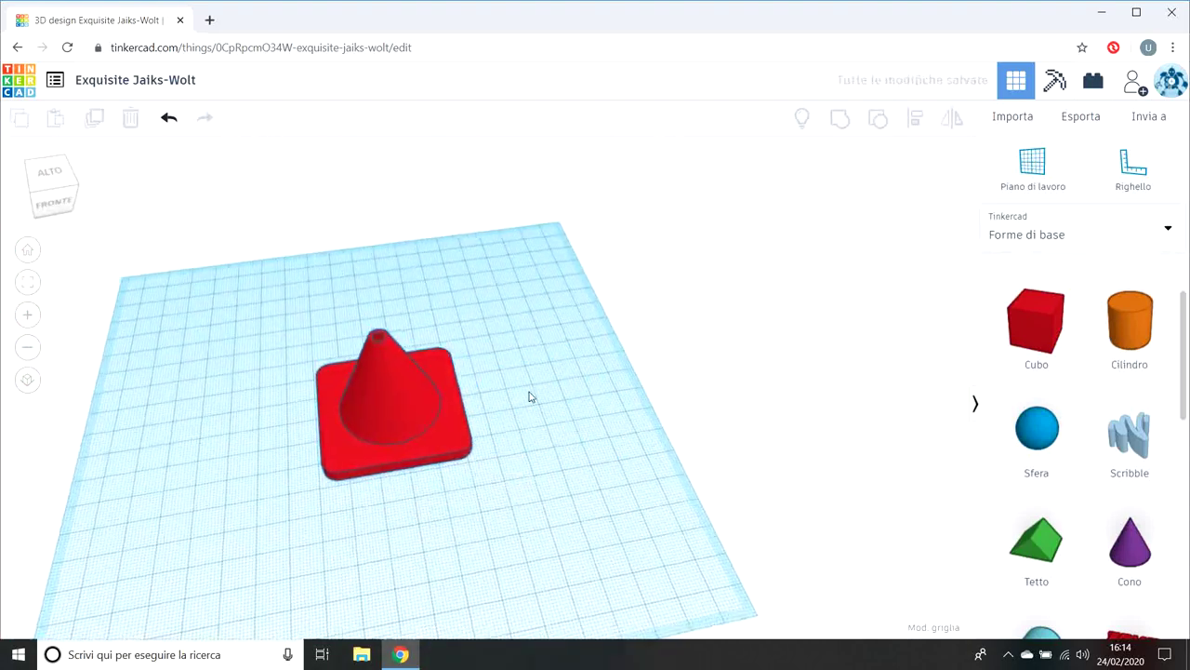
{"action": "mouse_move", "coordinate": [581, 400]}
{"action": "right_mouse_down"}
{"action": "mouse_move", "coordinate": [598, 337]}
{"action": "mouse_move", "coordinate": [555, 343]}
{"action": "mouse_move", "coordinate": [537, 390]}
{"action": "mouse_move", "coordinate": [481, 399]}
{"action": "mouse_move", "coordinate": [494, 415]}
{"action": "right_mouse_up"}
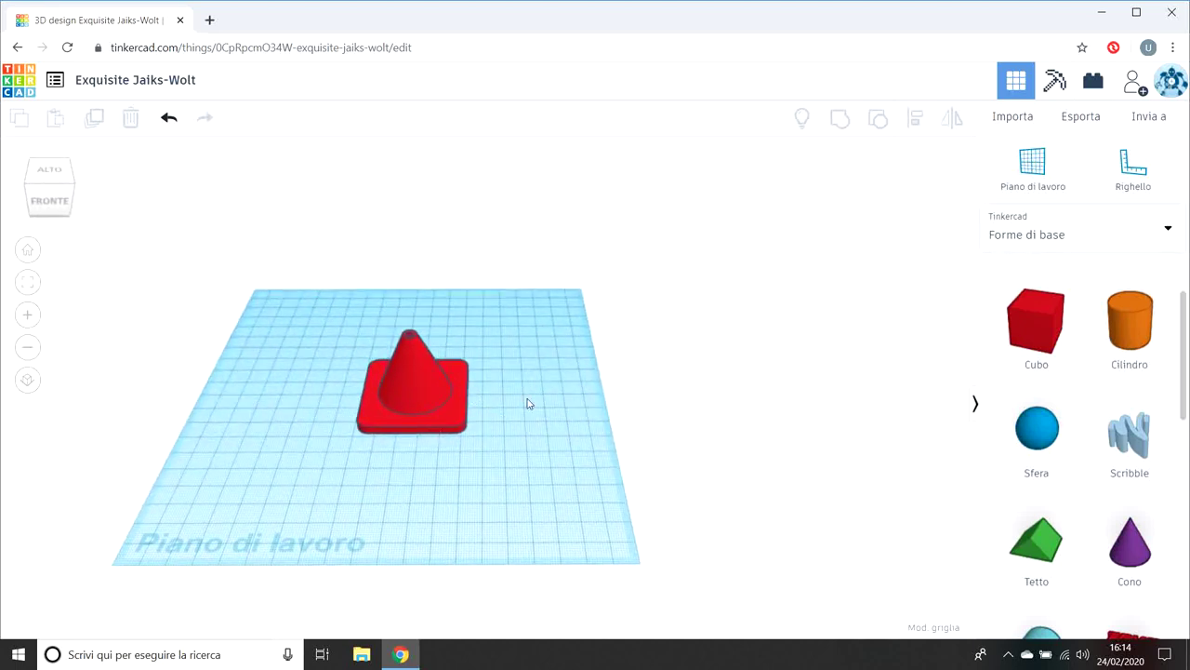
{"action": "mouse_move", "coordinate": [547, 366]}
{"action": "middle_mouse_down"}
{"action": "mouse_move", "coordinate": [606, 359]}
{"action": "mouse_move", "coordinate": [788, 387]}
{"action": "middle_mouse_up"}
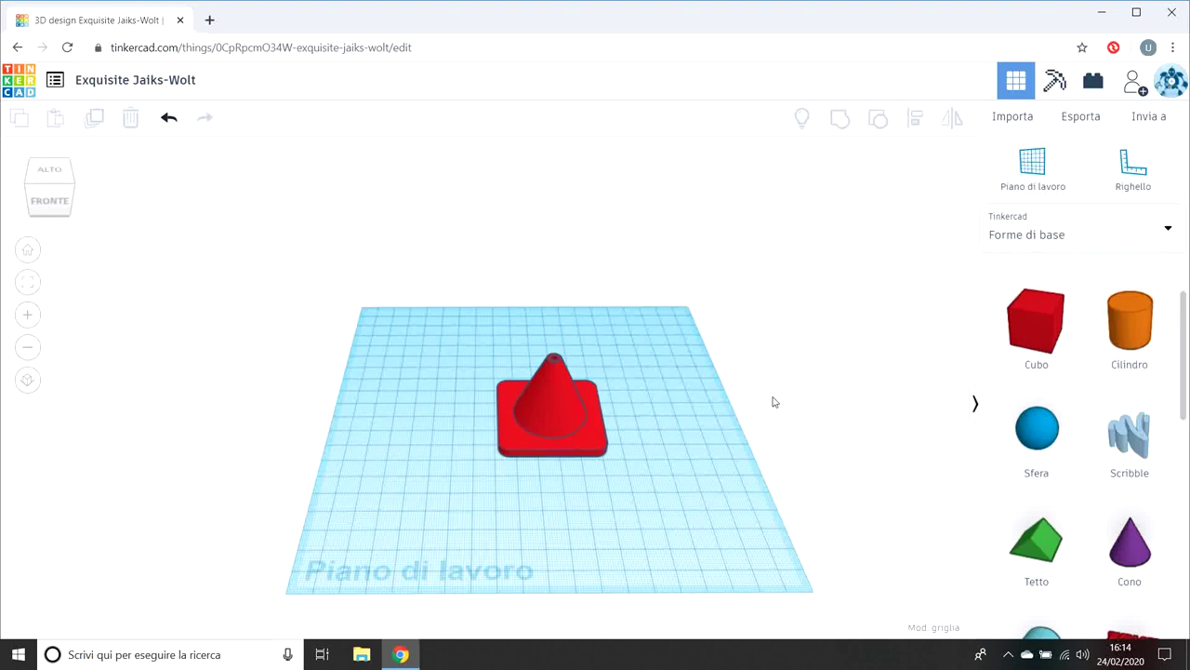
{"action": "scroll", "coordinate": [585, 472], "scroll_direction": "up", "scroll_amount": 2}
{"action": "scroll", "coordinate": [585, 471], "scroll_direction": "up", "scroll_amount": 2}
{"action": "scroll", "coordinate": [586, 469], "scroll_direction": "up", "scroll_amount": 1}
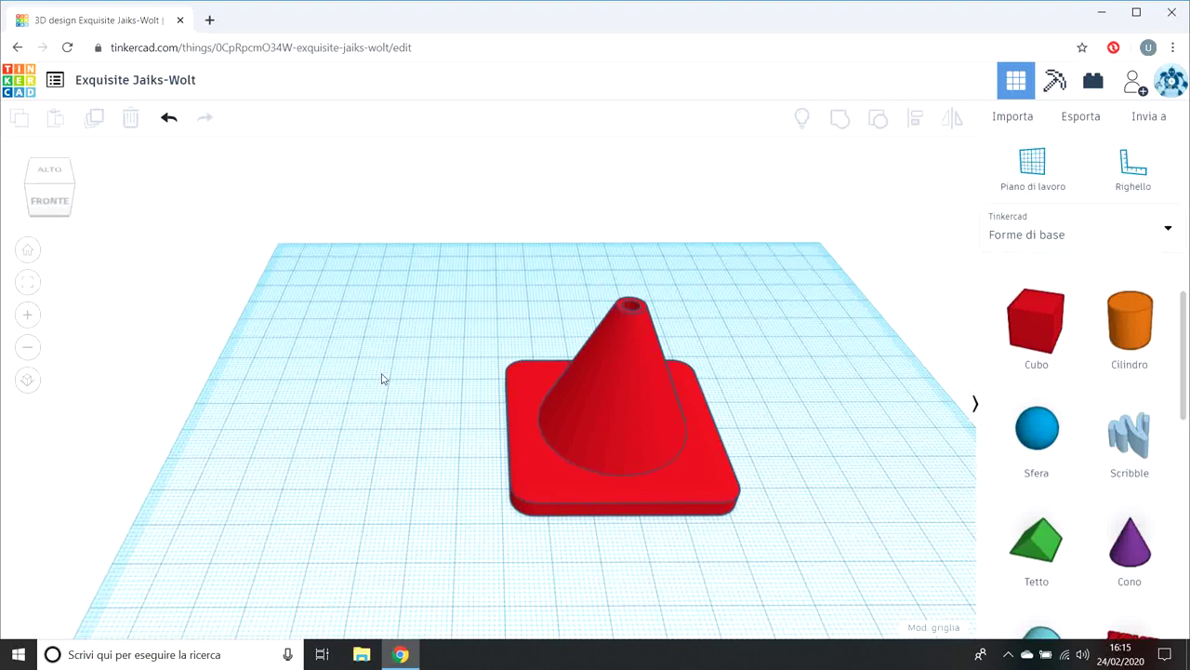
{"action": "mouse_move", "coordinate": [399, 372]}
{"action": "right_mouse_down"}
{"action": "mouse_move", "coordinate": [602, 465]}
{"action": "mouse_move", "coordinate": [667, 385]}
{"action": "mouse_move", "coordinate": [603, 430]}
{"action": "mouse_move", "coordinate": [474, 454]}
{"action": "right_mouse_up"}
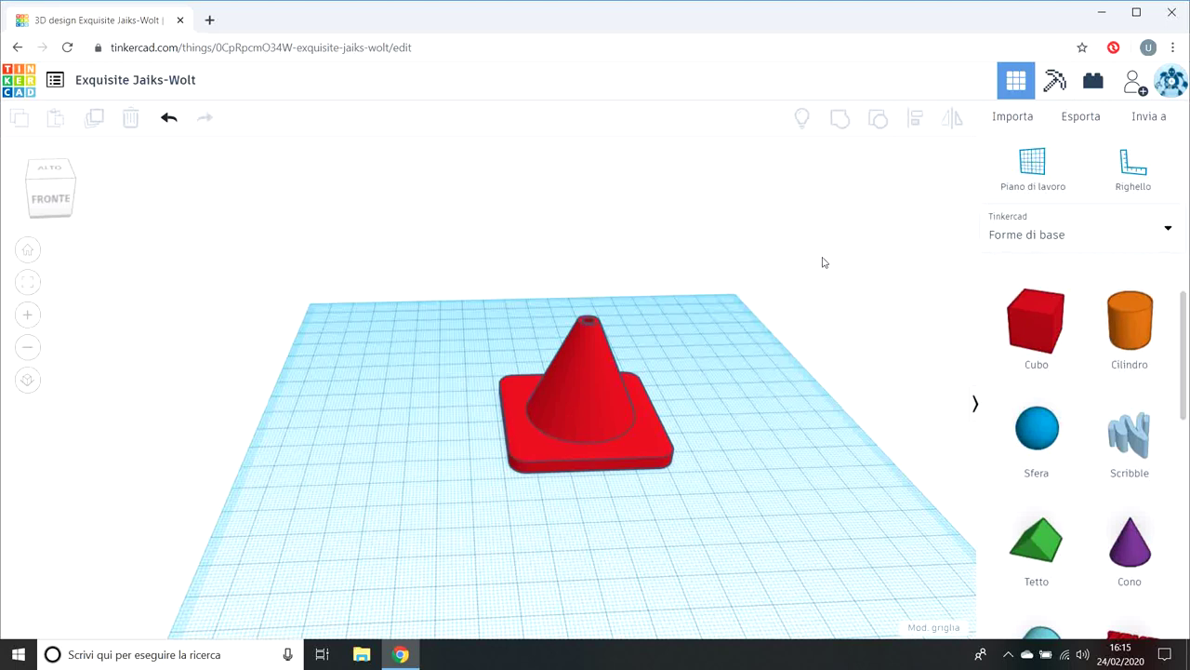
{"action": "left_click", "coordinate": [579, 385]}
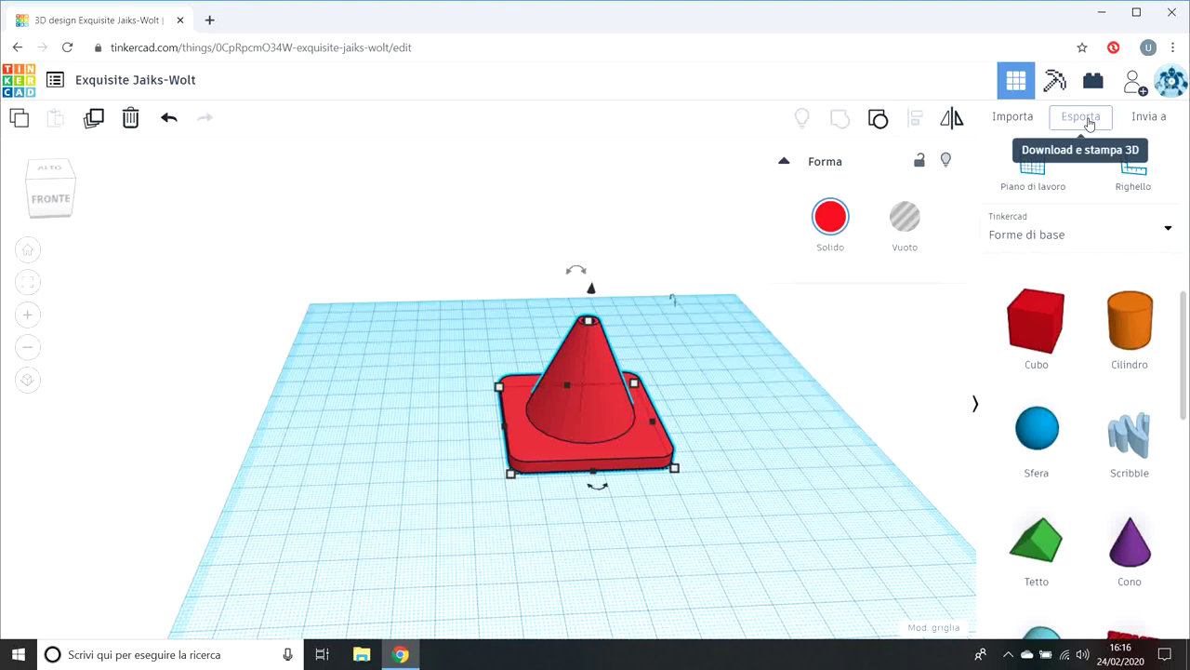
Step: In Esporta, set Includi to 'Tutti gli elementi del progetto'
{"action": "left_click", "coordinate": [1088, 121]}
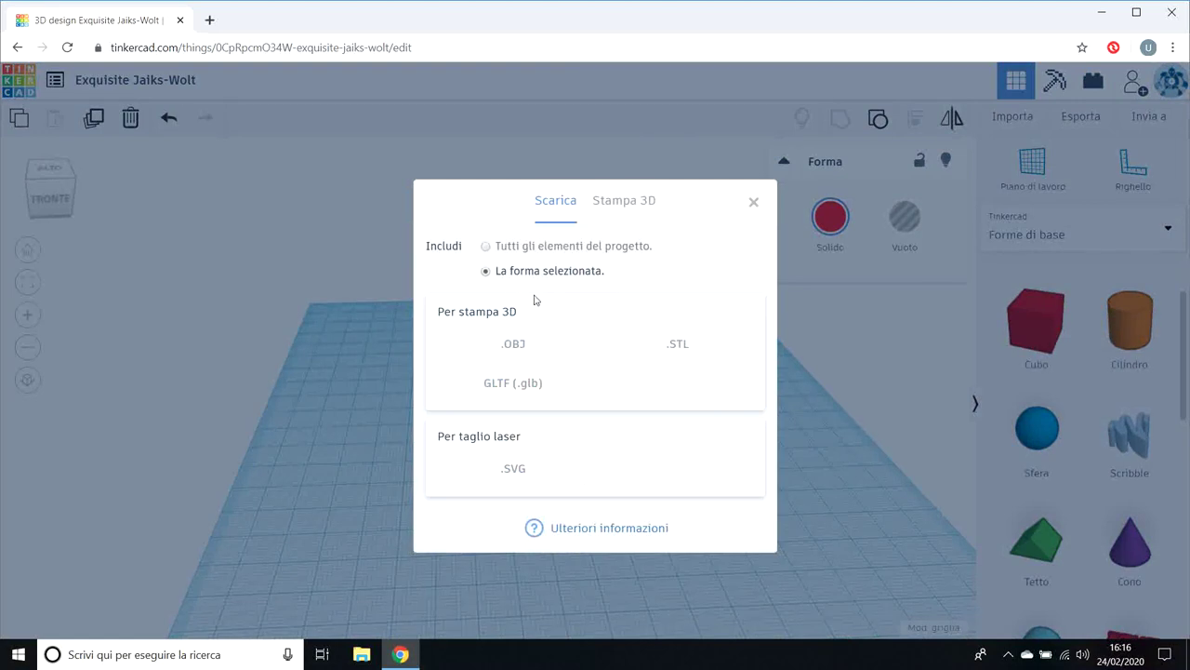
{"action": "left_click", "coordinate": [486, 247]}
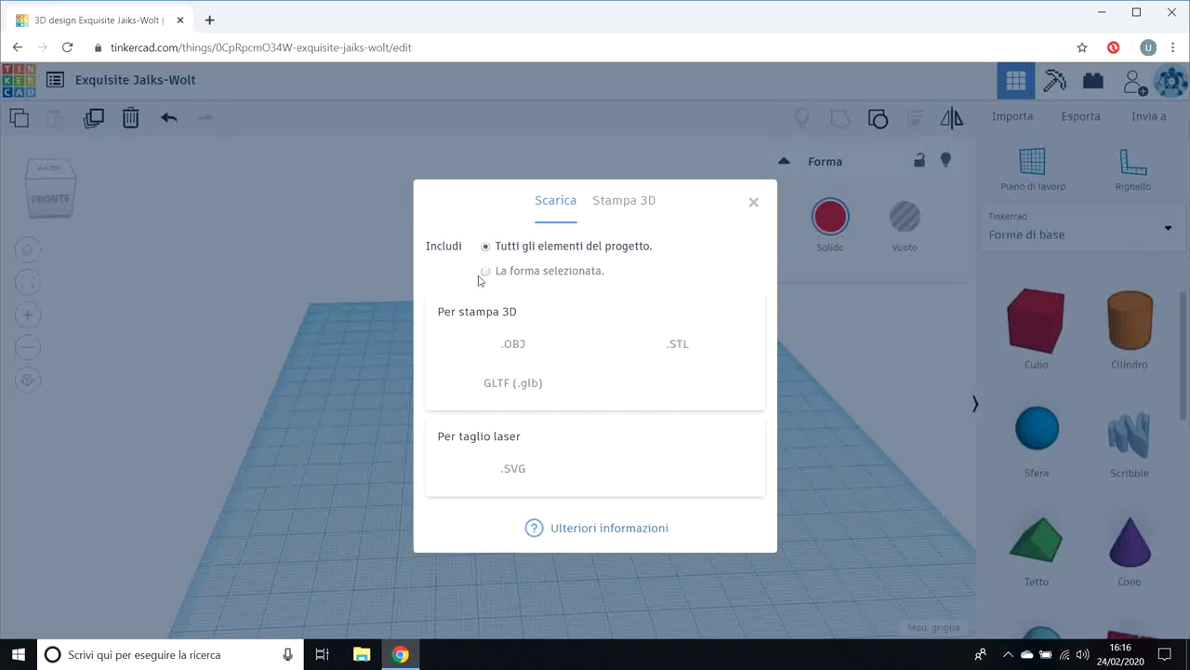
Step: Switch Includi back to 'La forma selezionata' and close the export dialog
{"action": "left_click", "coordinate": [488, 273]}
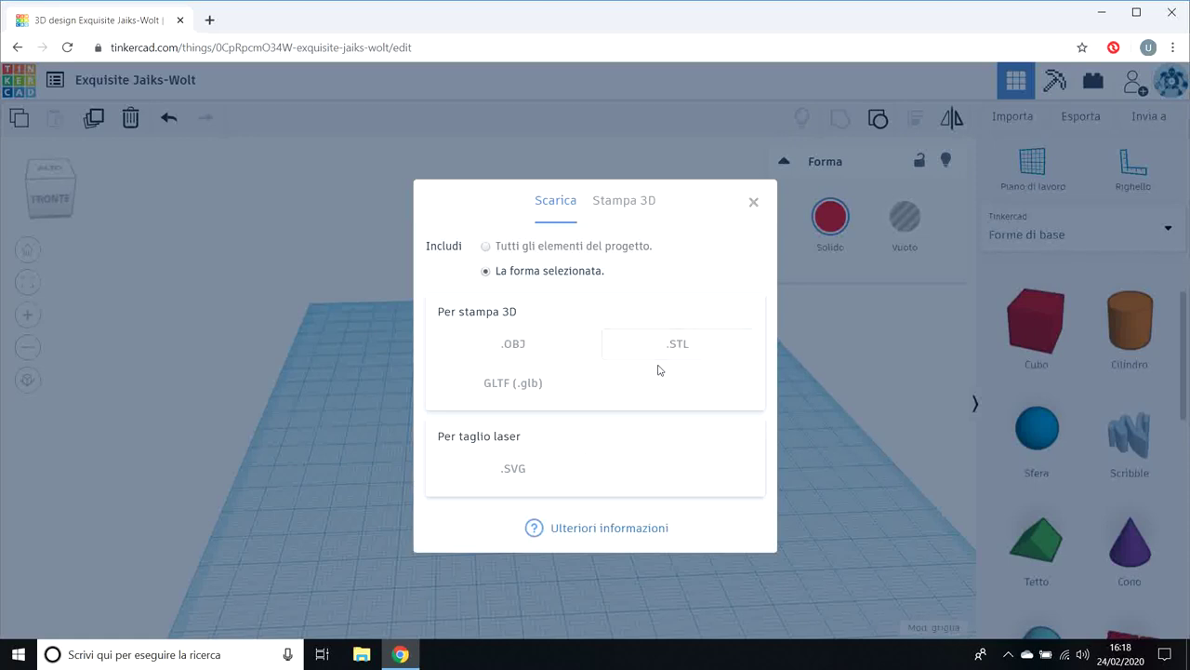
{"action": "left_click", "coordinate": [756, 206]}
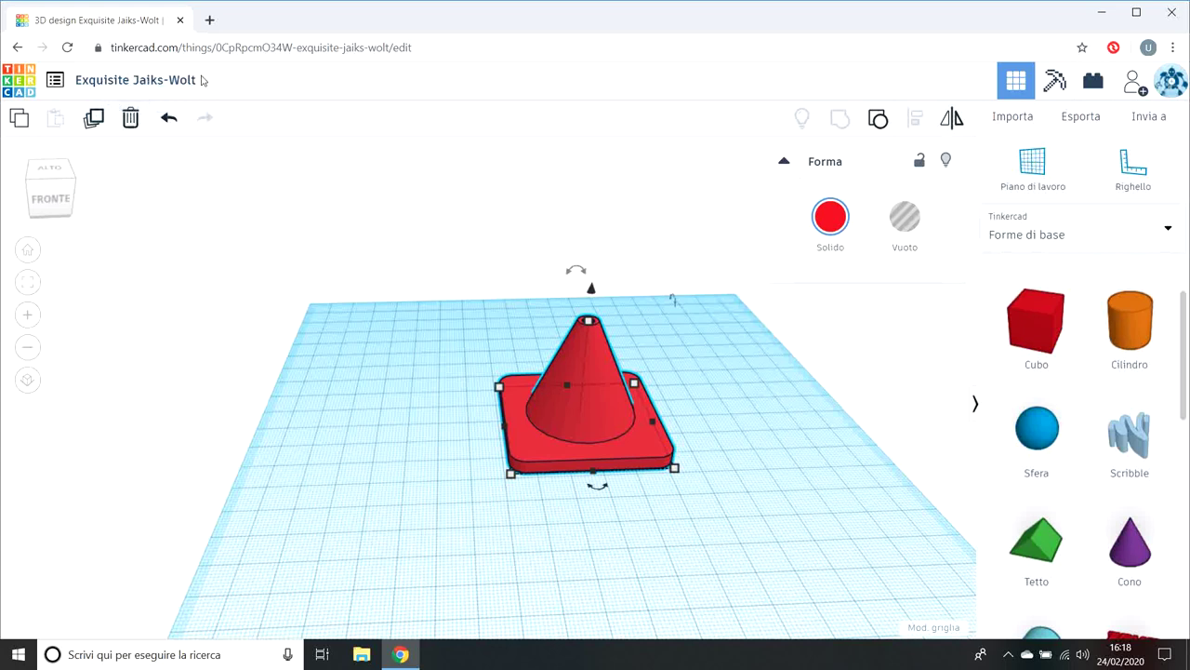
Step: Rename the Tinkercad design to 'Cono traffico'
{"action": "left_click", "coordinate": [181, 82]}
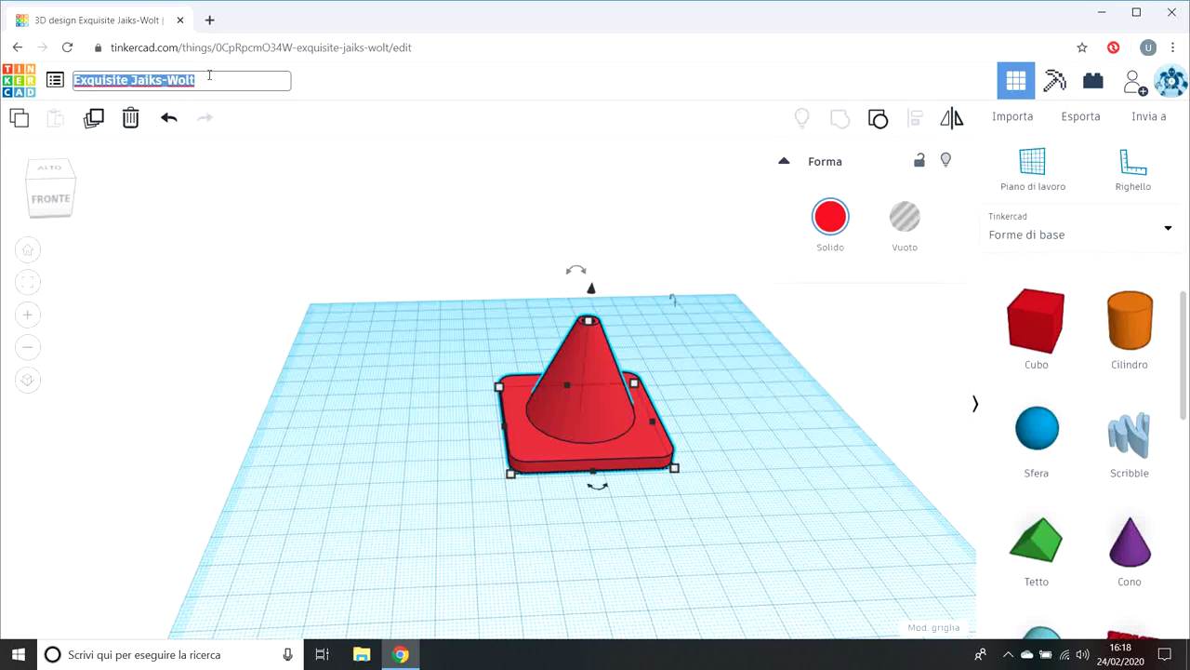
{"action": "key", "text": "BackSpace"}
{"action": "type", "text": "Cono traffico"}
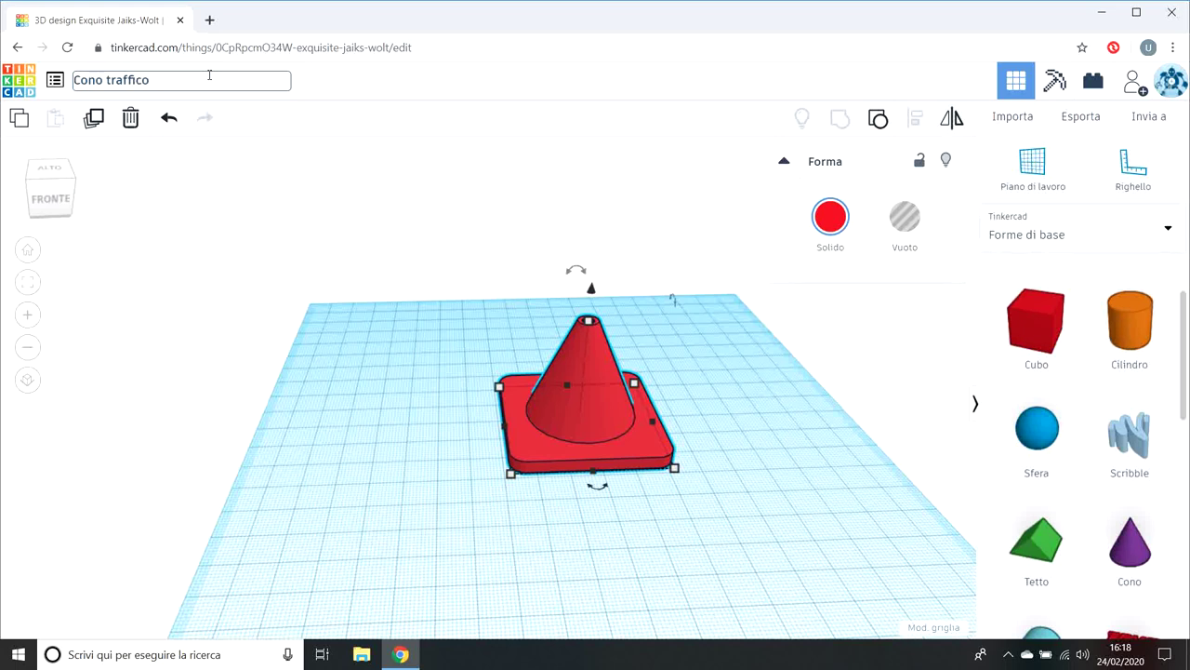
{"action": "key", "text": "Return"}
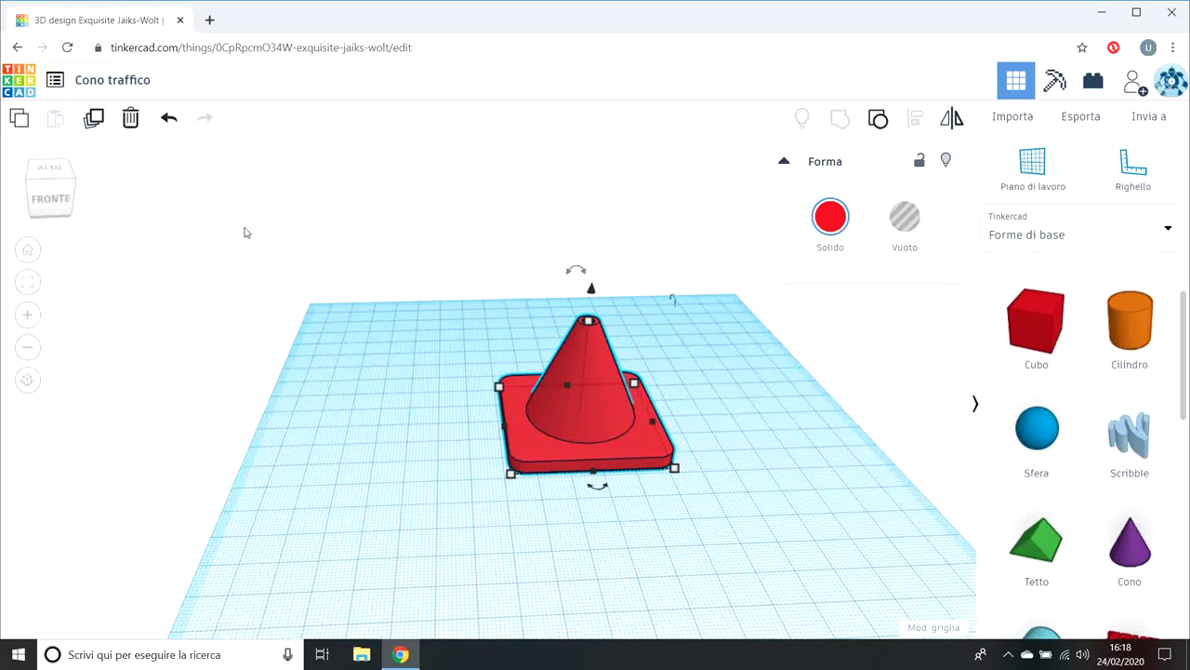
Step: Export the whole project as an .STL file with all elements included
{"action": "left_click", "coordinate": [244, 232]}
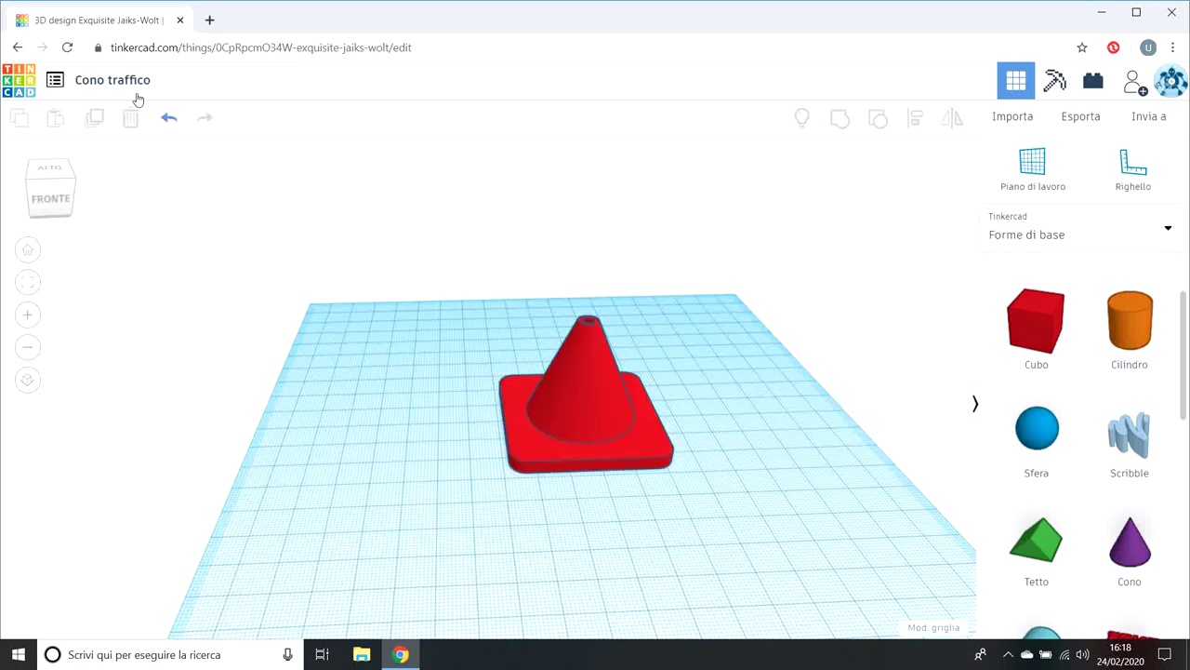
{"action": "left_click", "coordinate": [1045, 120]}
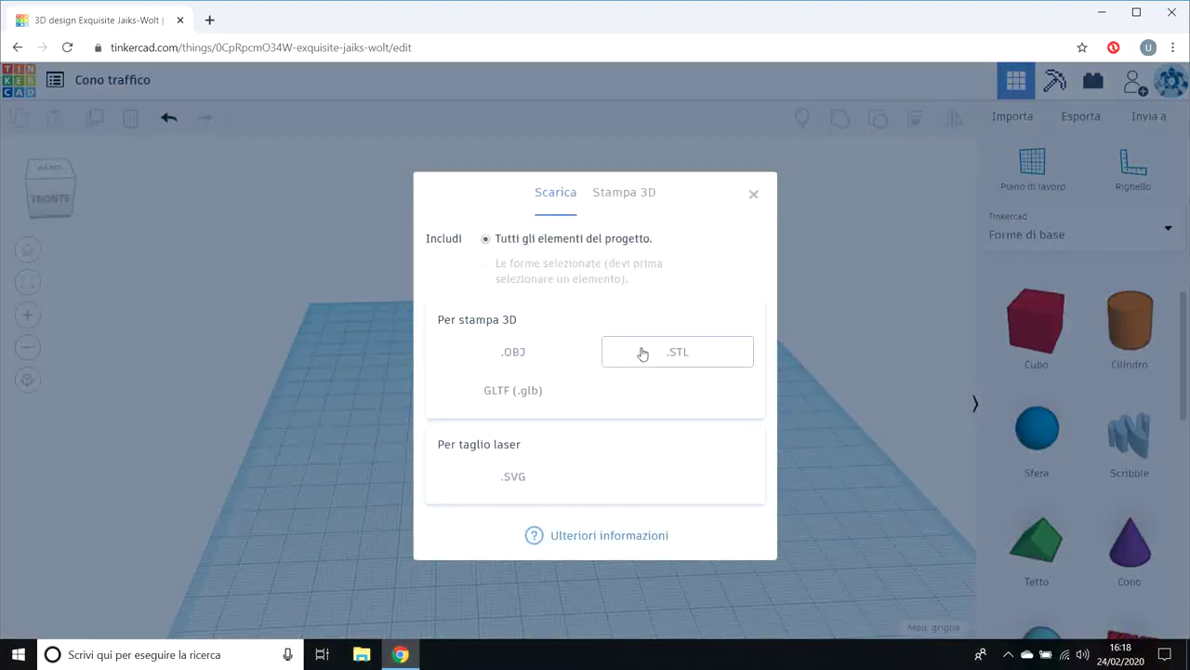
{"action": "left_click", "coordinate": [641, 353]}
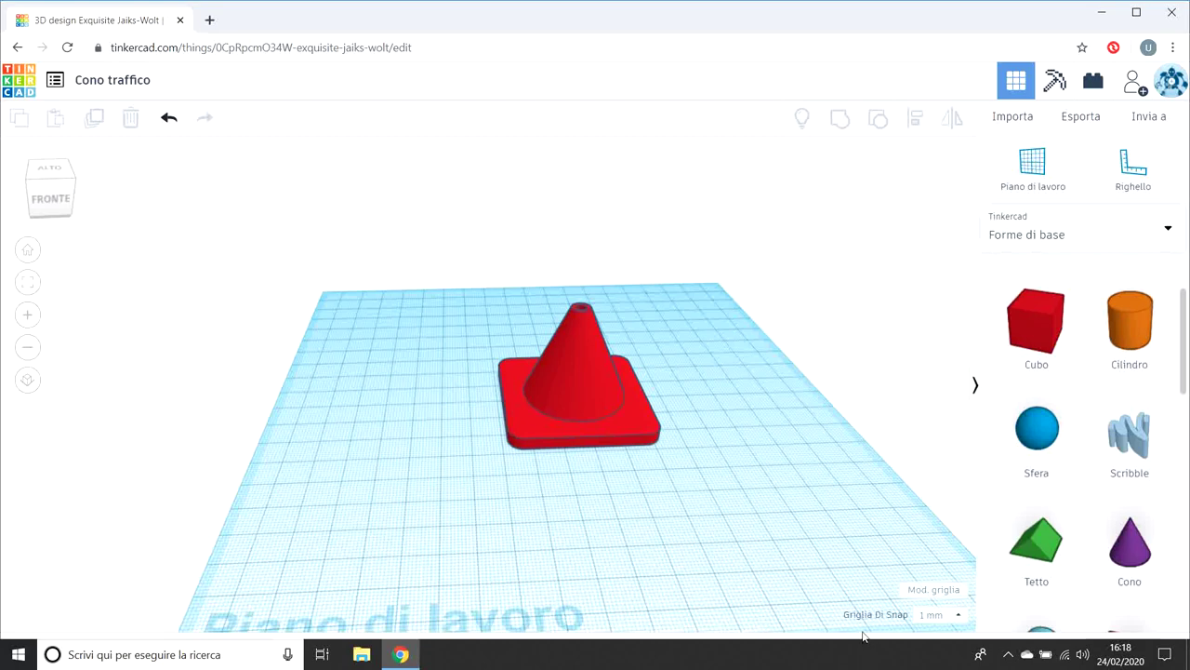
Step: From File Explorer's Download folder, open the Cono traffico file with Print 3D
{"action": "left_click", "coordinate": [370, 654]}
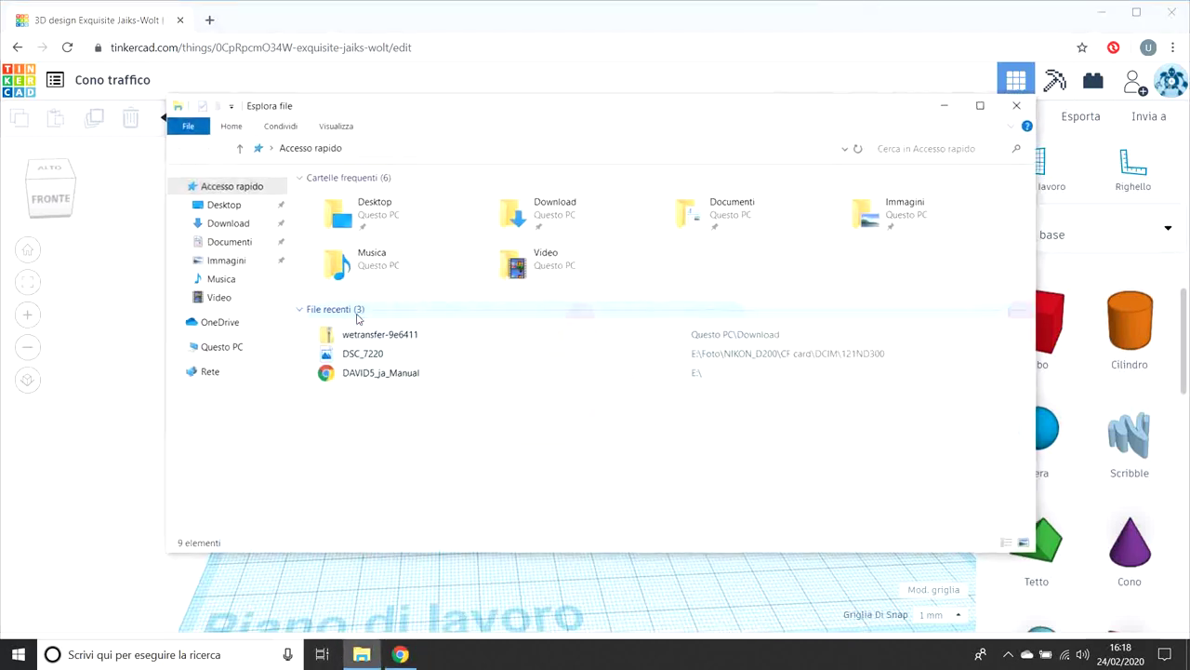
{"action": "left_click", "coordinate": [229, 225]}
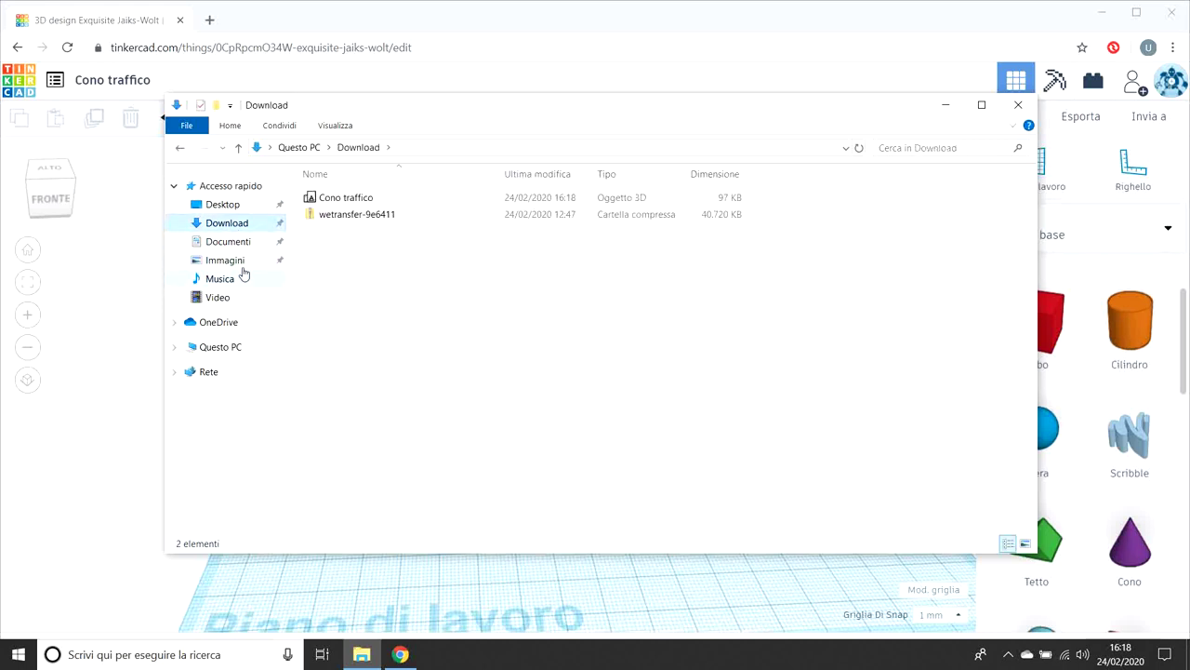
{"action": "left_click", "coordinate": [376, 201]}
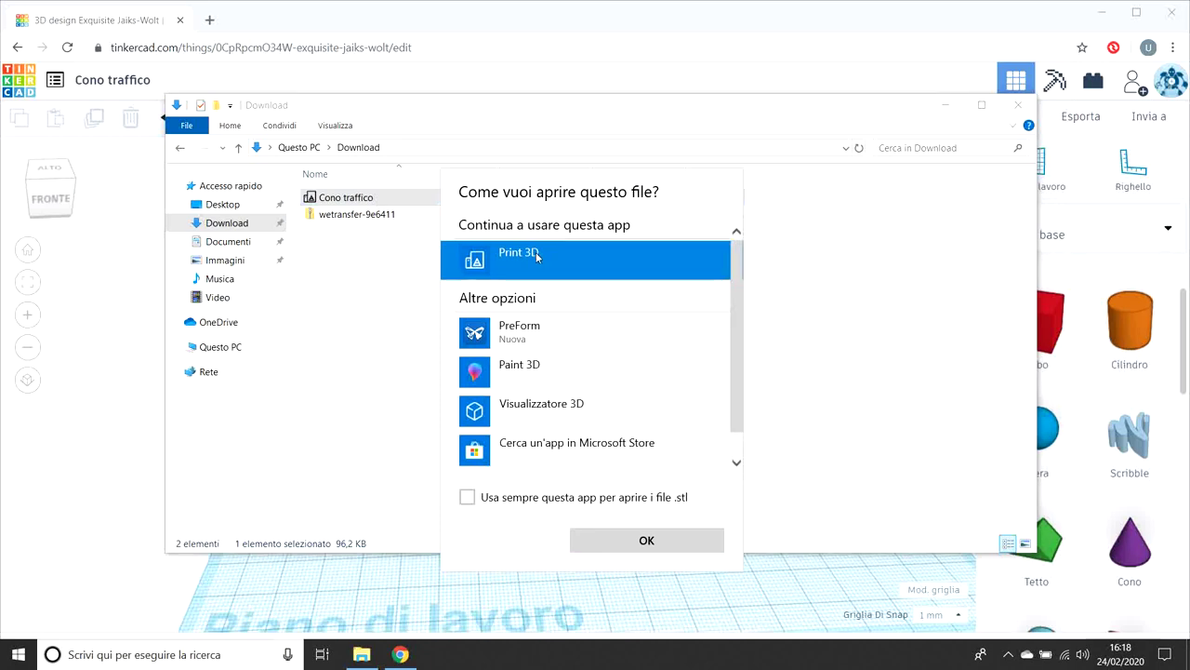
{"action": "left_click", "coordinate": [659, 540]}
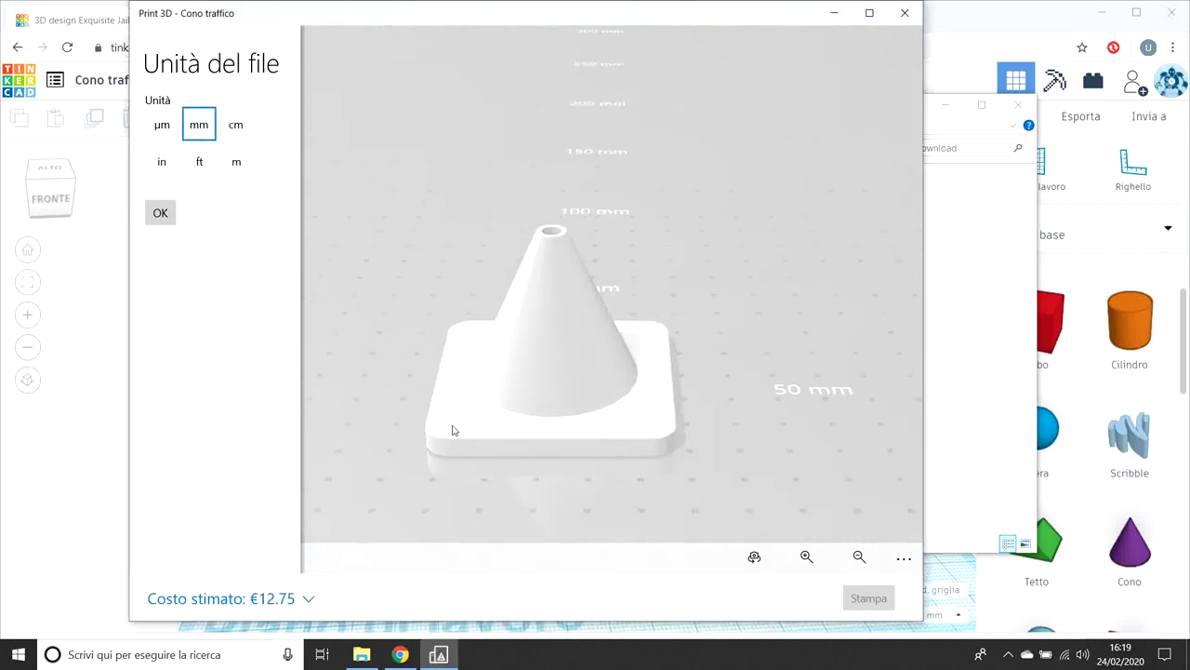
Step: Orbit the Cono traffico model to check its underside, top and square base, and close the Download window
{"action": "mouse_move", "coordinate": [452, 428]}
{"action": "left_mouse_down"}
{"action": "mouse_move", "coordinate": [895, 419]}
{"action": "mouse_move", "coordinate": [657, 309]}
{"action": "mouse_move", "coordinate": [633, 381]}
{"action": "left_mouse_up"}
{"action": "left_click_drag", "start_coordinate": [932, 378], "coordinate": [871, 401]}
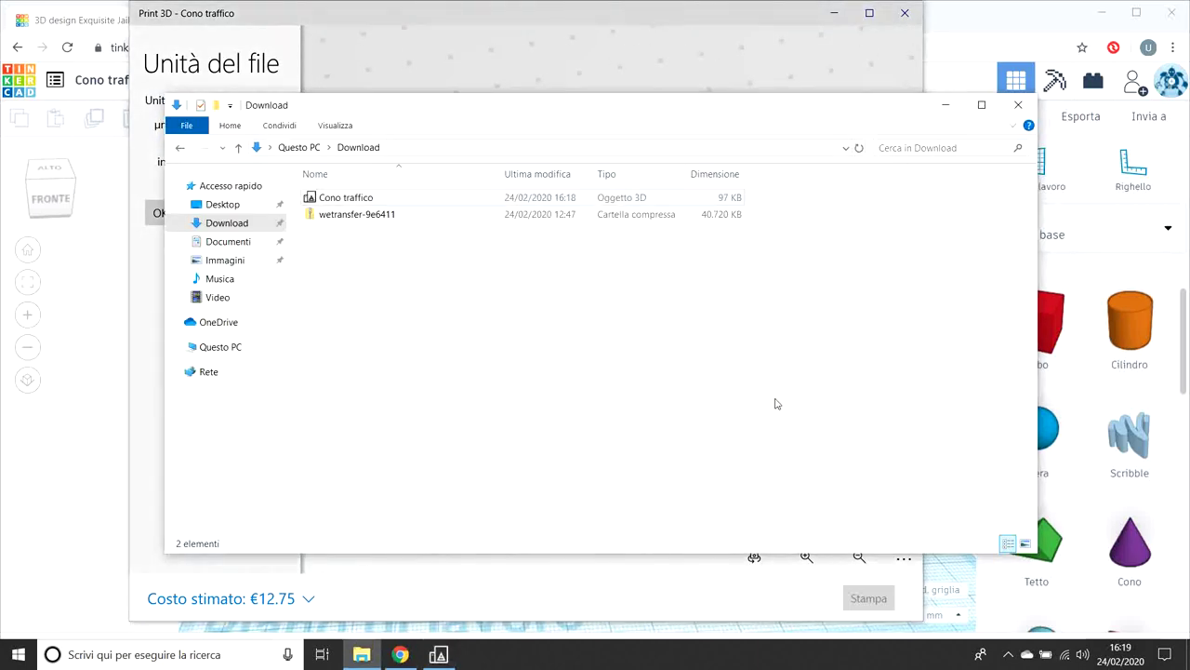
{"action": "left_click", "coordinate": [1019, 104]}
{"action": "mouse_move", "coordinate": [673, 377]}
{"action": "left_mouse_down"}
{"action": "mouse_move", "coordinate": [545, 331]}
{"action": "mouse_move", "coordinate": [465, 245]}
{"action": "left_mouse_up"}
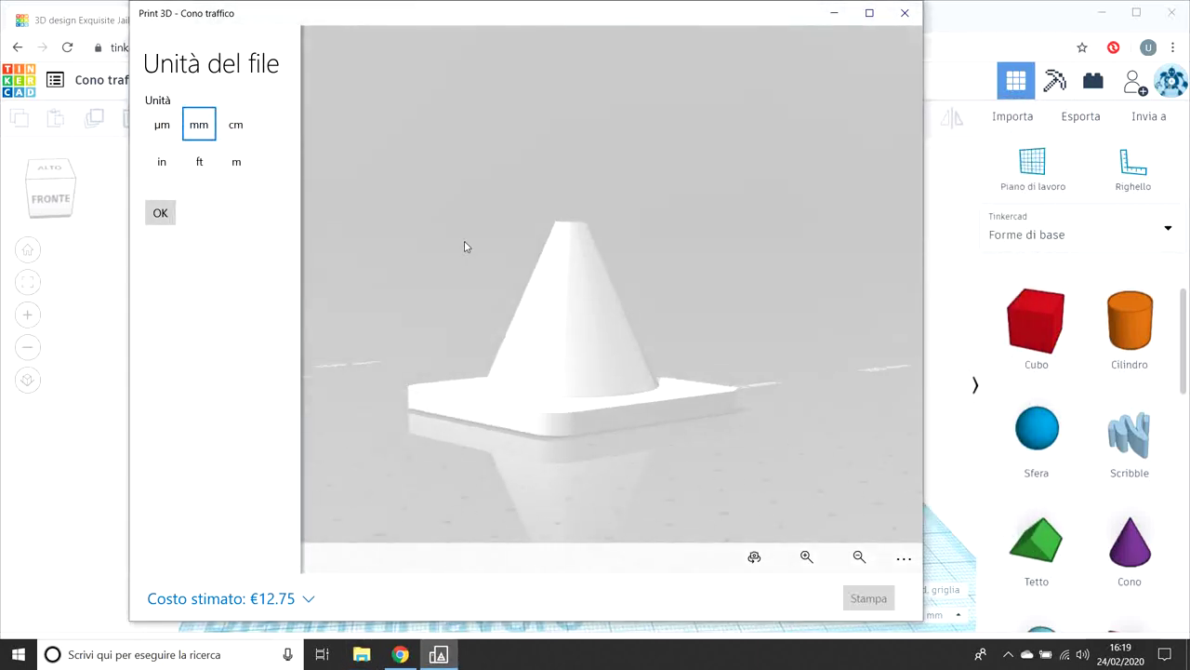
{"action": "mouse_move", "coordinate": [717, 303]}
{"action": "left_mouse_down"}
{"action": "mouse_move", "coordinate": [606, 357]}
{"action": "mouse_move", "coordinate": [522, 456]}
{"action": "left_mouse_up"}
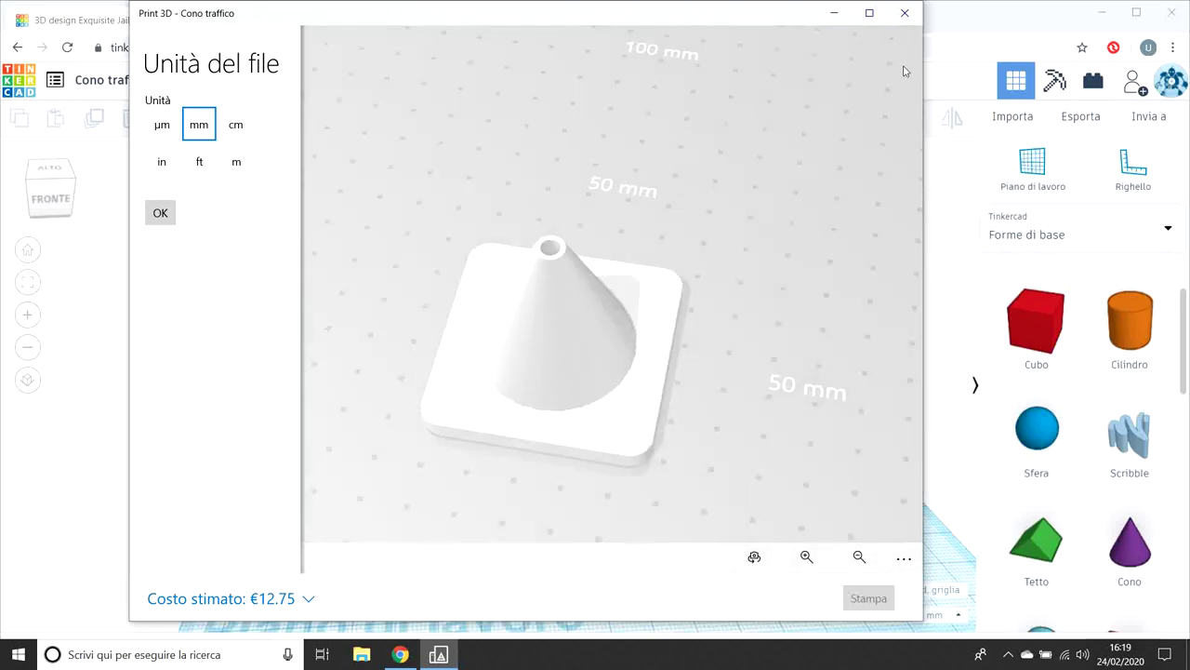
Step: Close Print 3D, then review Tinkercad's Esporta dialog: the Stampa 3D services and Scarica formats
{"action": "left_click", "coordinate": [904, 13]}
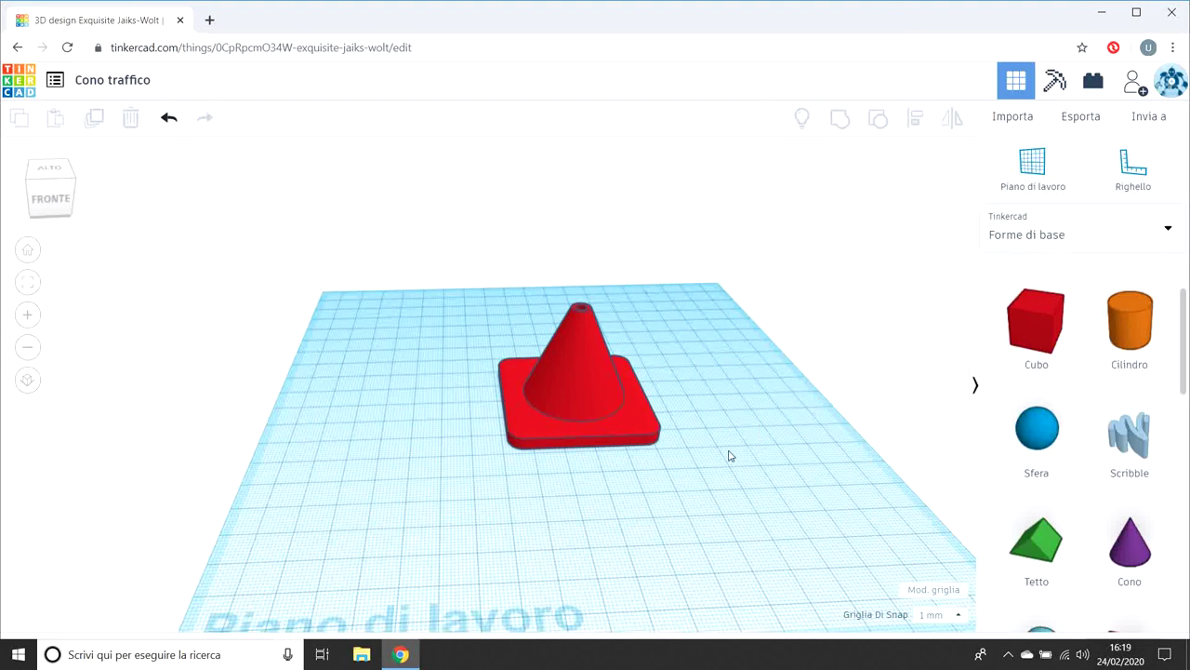
{"action": "left_click", "coordinate": [1081, 116]}
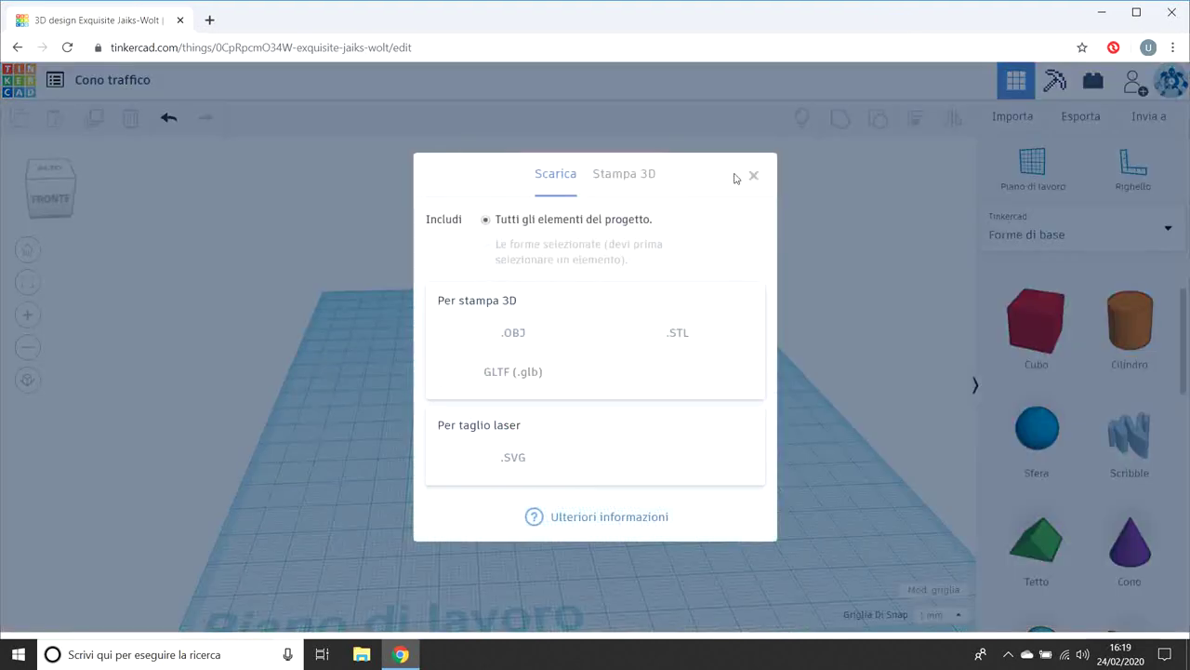
{"action": "left_click", "coordinate": [606, 179]}
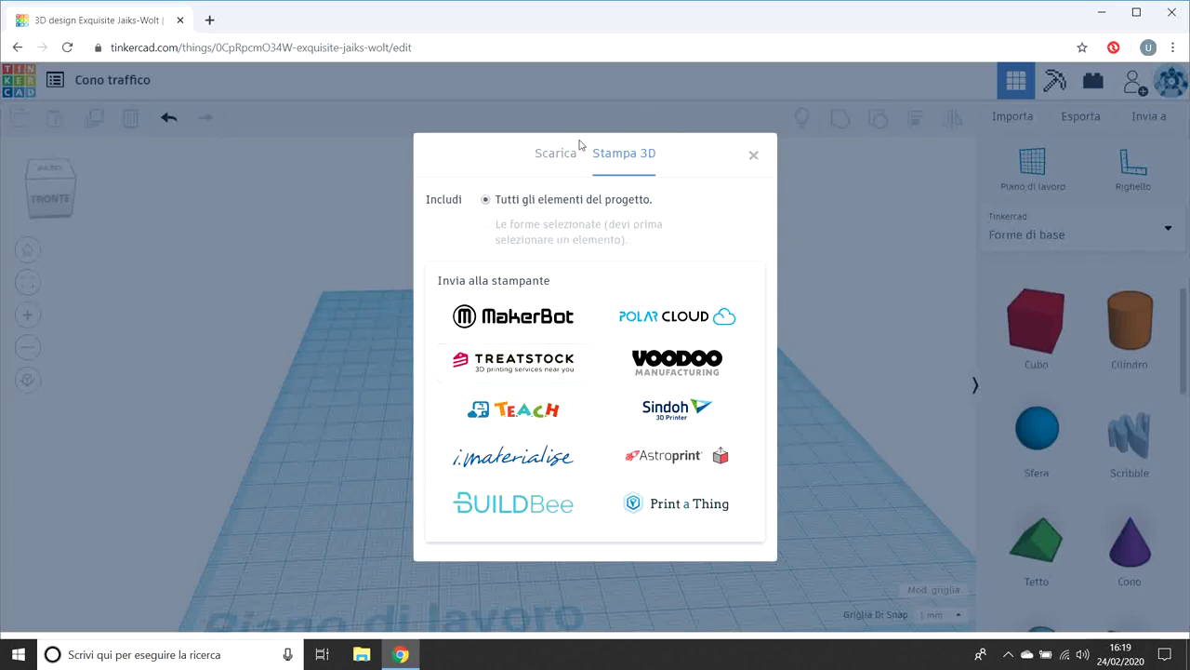
{"action": "left_click", "coordinate": [556, 155]}
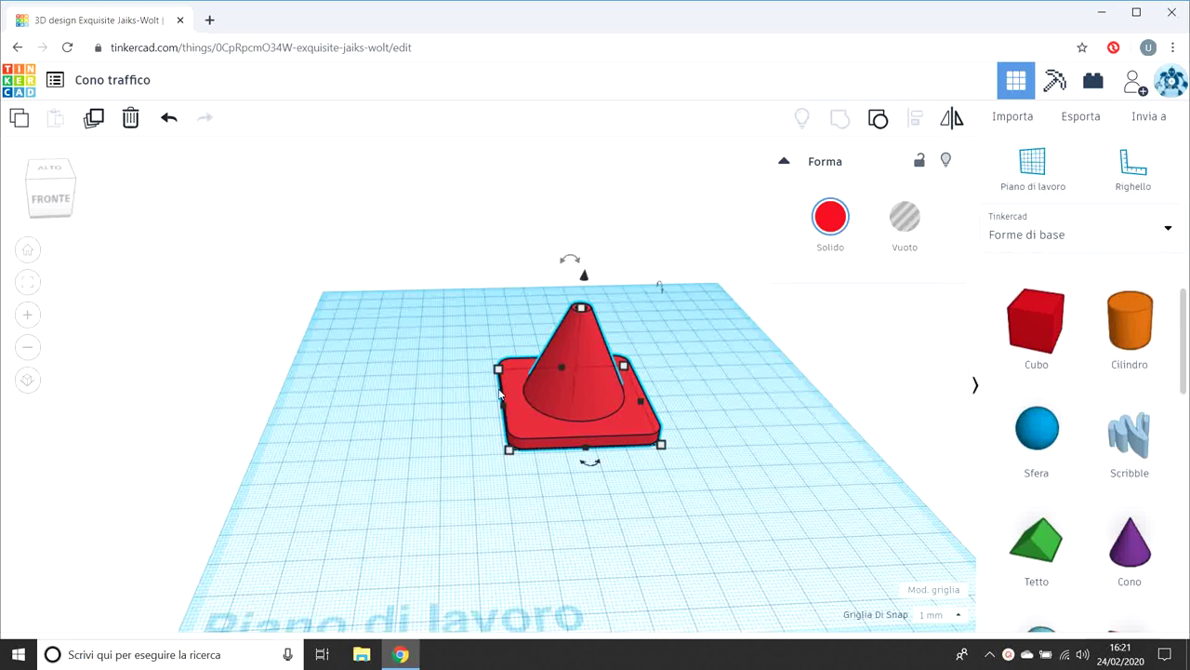
Step: Reselect the cone and bring up the Invia dialog listing Autodesk Fusion 360
{"action": "left_click", "coordinate": [717, 426]}
{"action": "left_click", "coordinate": [550, 435]}
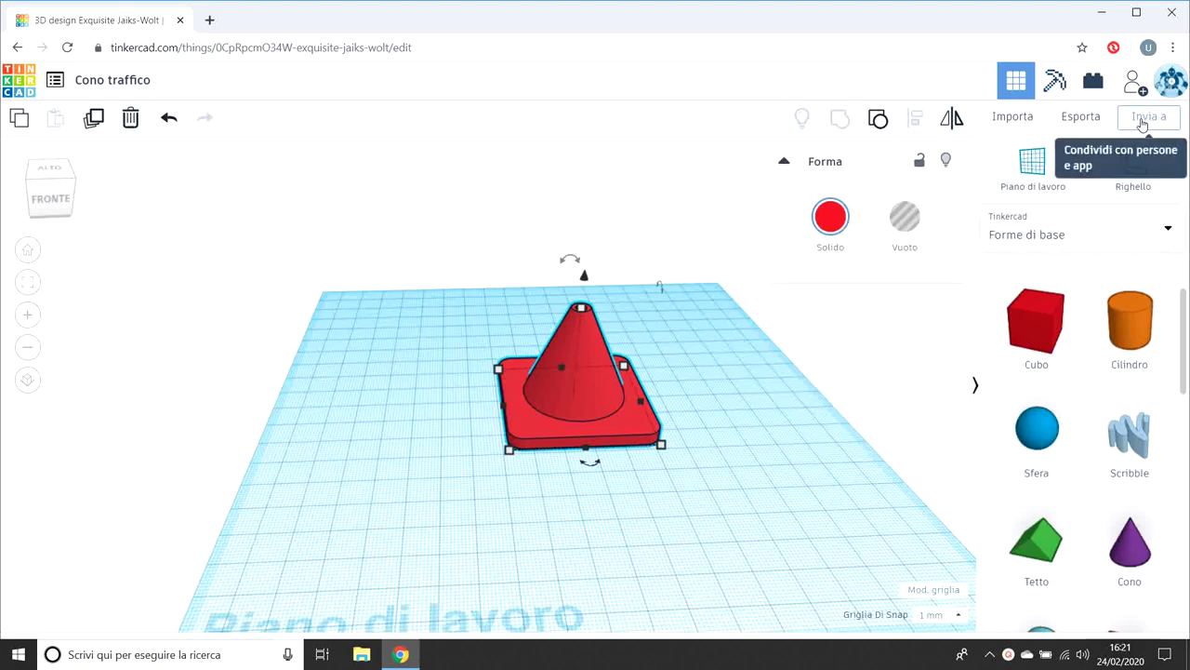
{"action": "left_click", "coordinate": [1142, 124]}
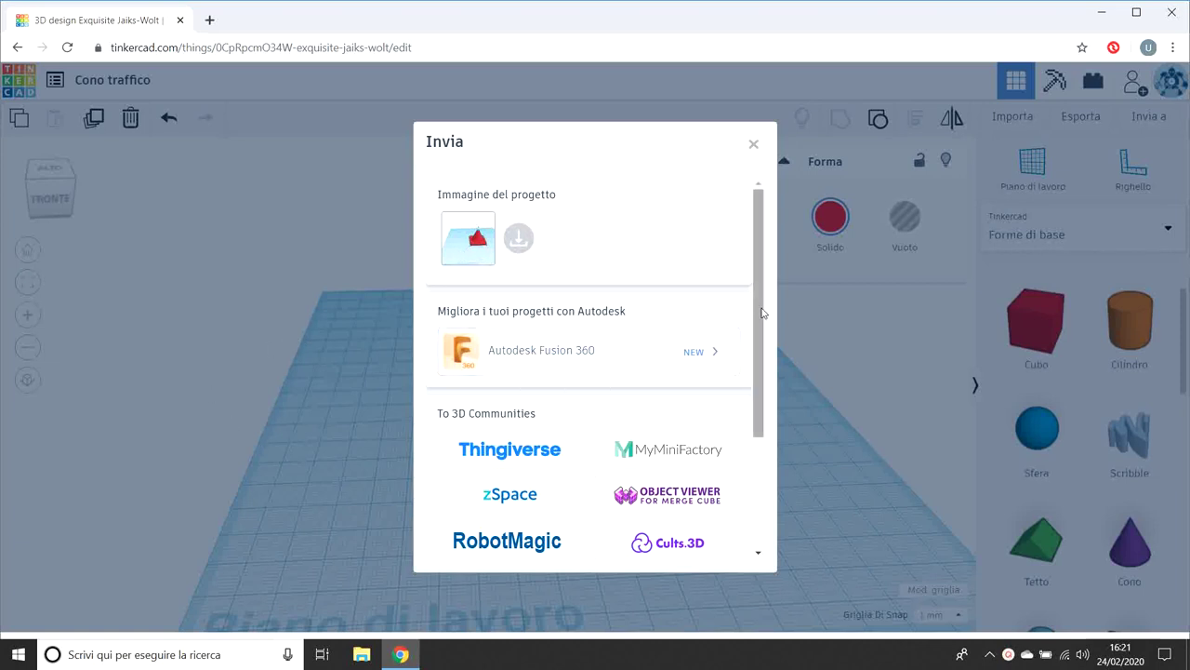
{"action": "left_click_drag", "start_coordinate": [763, 313], "coordinate": [790, 442]}
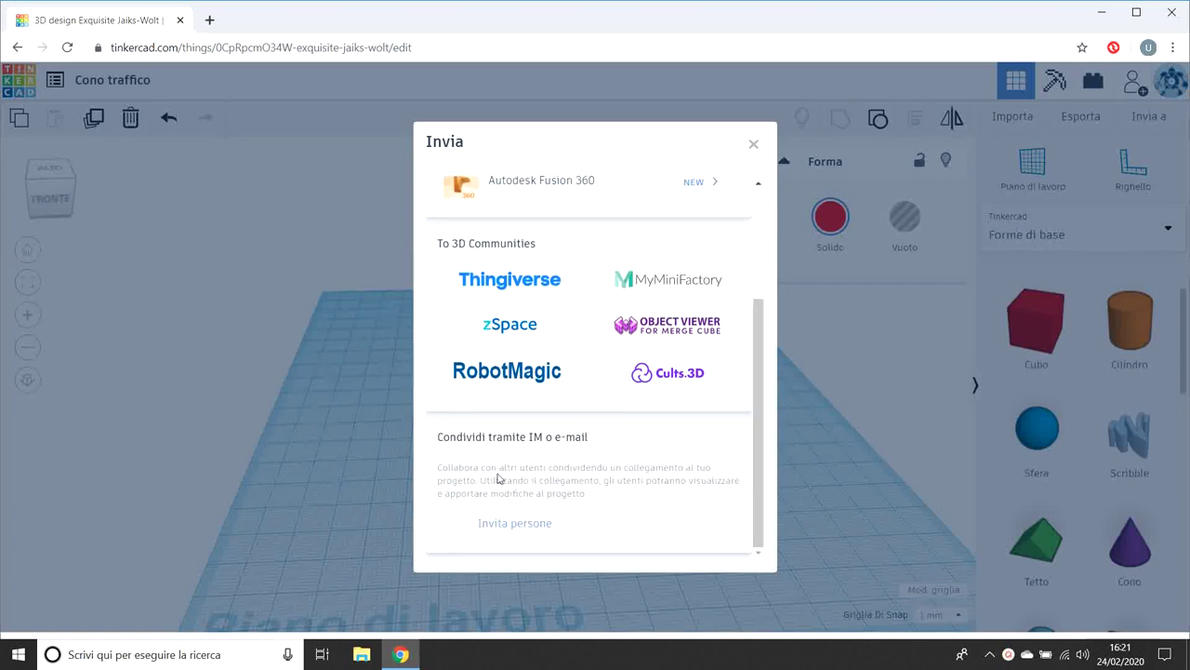
{"action": "left_click", "coordinate": [535, 521]}
{"action": "scroll", "coordinate": [484, 320], "scroll_direction": "up", "scroll_amount": 2}
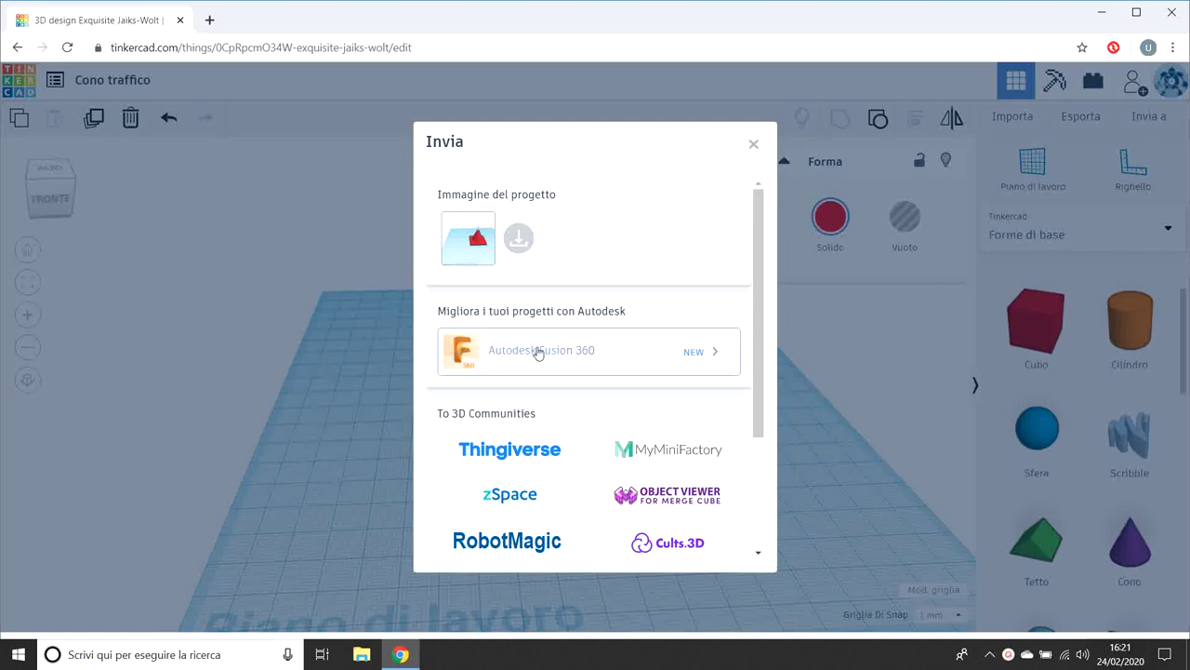
Step: Send only the selected cone shapes to Autodesk Fusion 360, opening Cono traffico.f3d there
{"action": "left_click", "coordinate": [619, 361]}
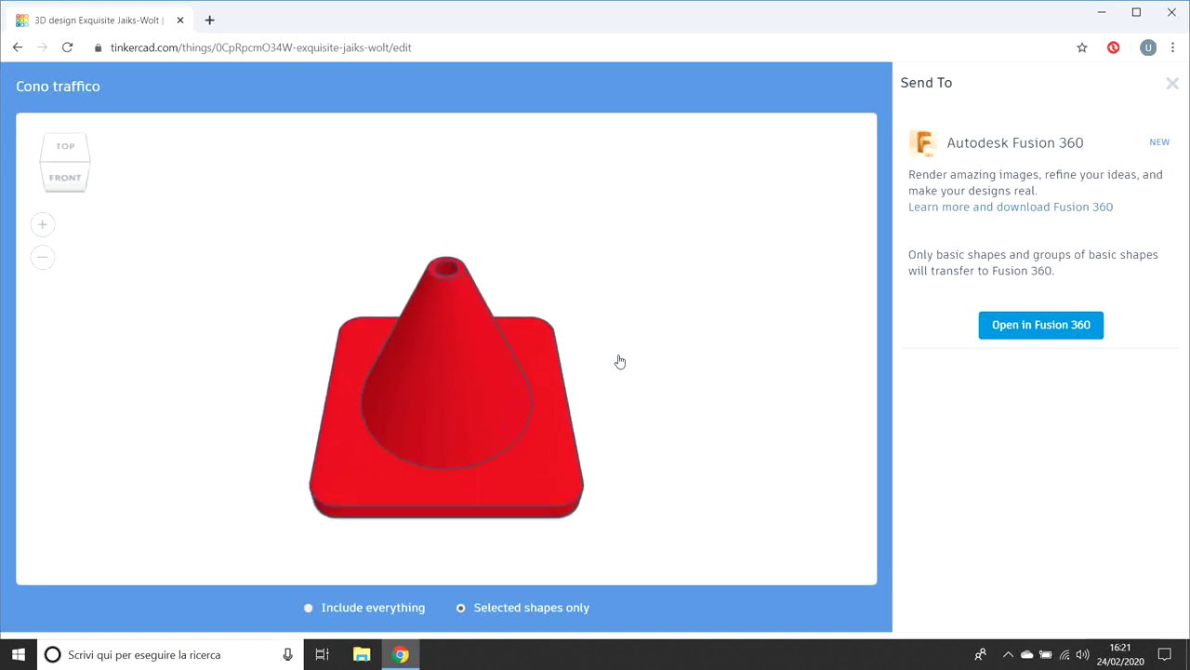
{"action": "mouse_move", "coordinate": [637, 437]}
{"action": "left_mouse_down"}
{"action": "mouse_move", "coordinate": [407, 295]}
{"action": "mouse_move", "coordinate": [359, 309]}
{"action": "mouse_move", "coordinate": [356, 443]}
{"action": "left_mouse_up"}
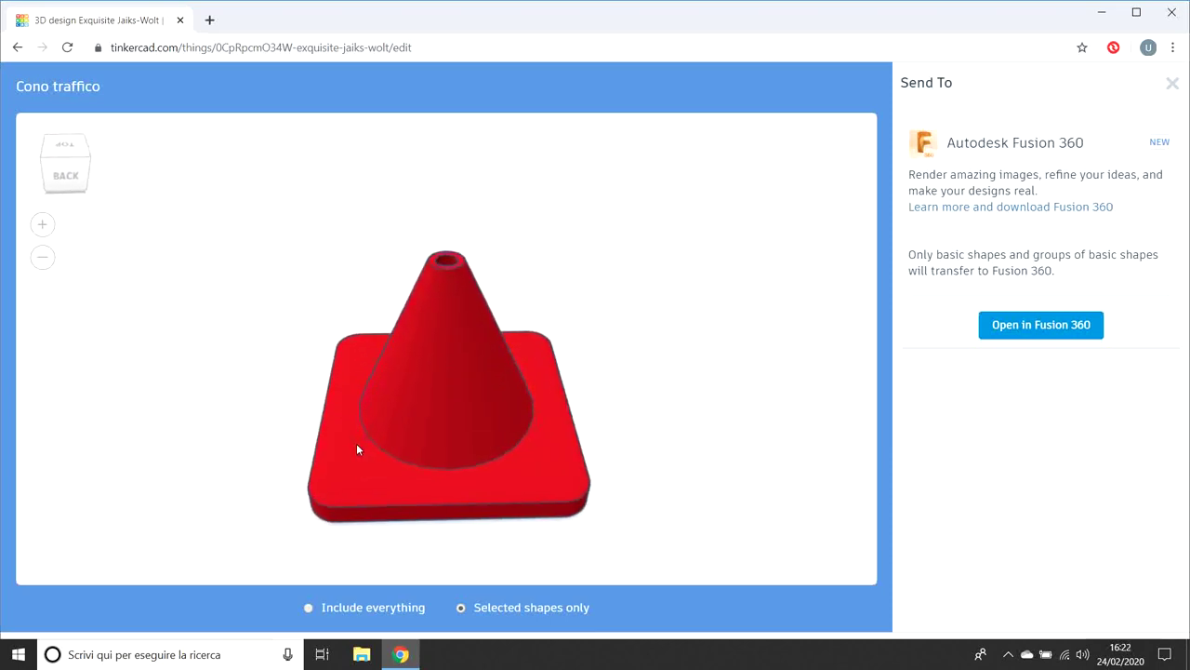
{"action": "left_click", "coordinate": [460, 609]}
{"action": "mouse_move", "coordinate": [505, 366]}
{"action": "left_mouse_down"}
{"action": "mouse_move", "coordinate": [510, 406]}
{"action": "mouse_move", "coordinate": [452, 382]}
{"action": "left_mouse_up"}
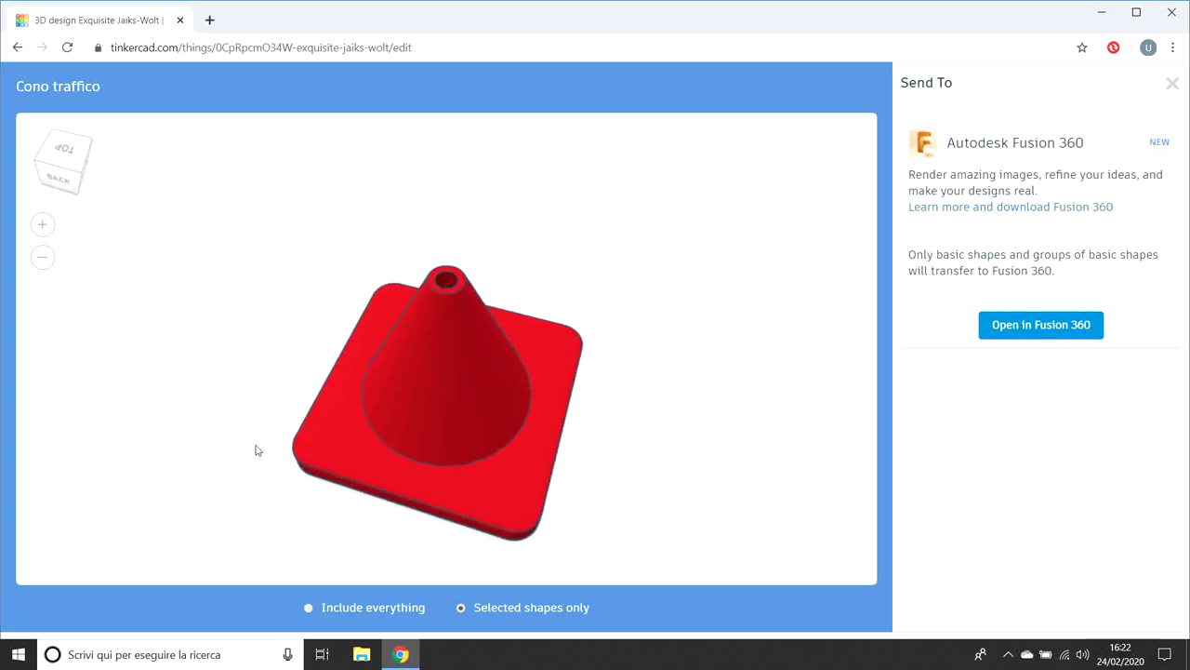
{"action": "mouse_move", "coordinate": [424, 210]}
{"action": "left_mouse_down"}
{"action": "mouse_move", "coordinate": [477, 326]}
{"action": "mouse_move", "coordinate": [478, 295]}
{"action": "mouse_move", "coordinate": [604, 285]}
{"action": "mouse_move", "coordinate": [308, 269]}
{"action": "mouse_move", "coordinate": [451, 288]}
{"action": "mouse_move", "coordinate": [447, 367]}
{"action": "mouse_move", "coordinate": [493, 376]}
{"action": "left_mouse_up"}
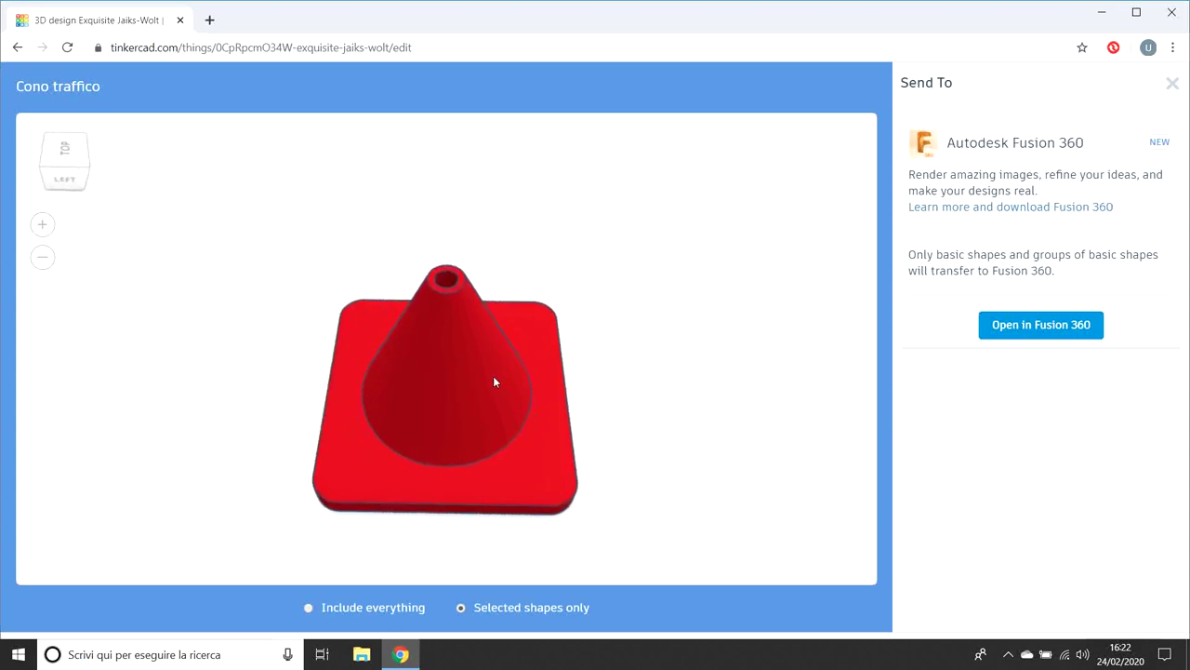
{"action": "left_click", "coordinate": [1017, 323]}
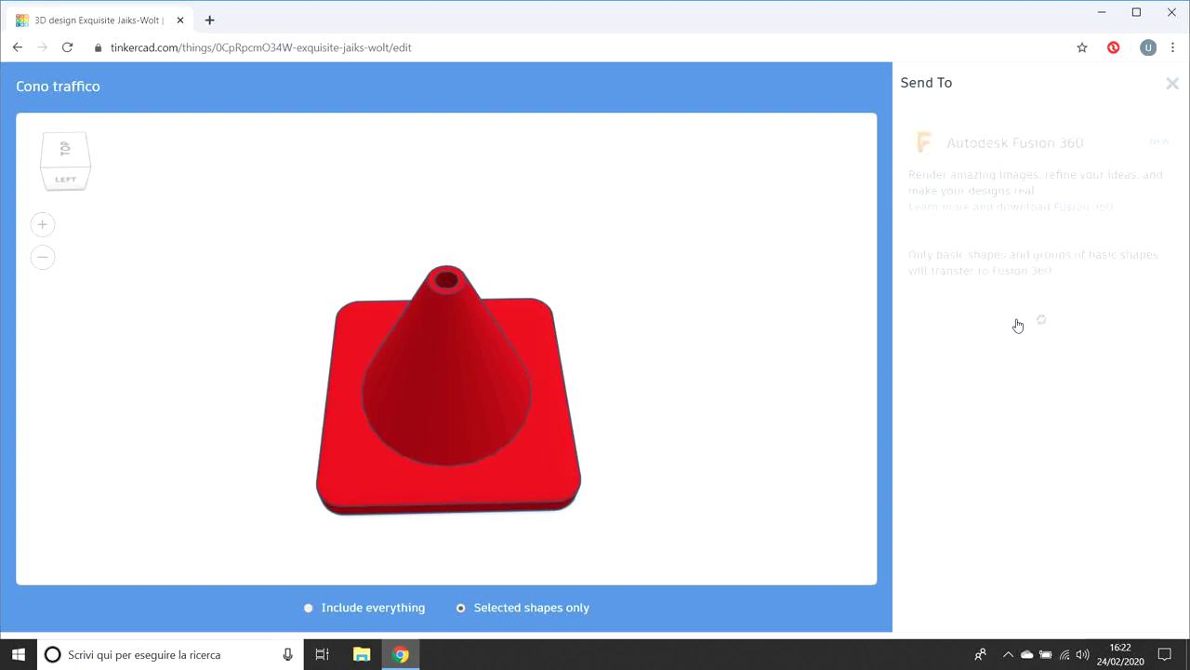
{"action": "left_click", "coordinate": [1008, 655]}
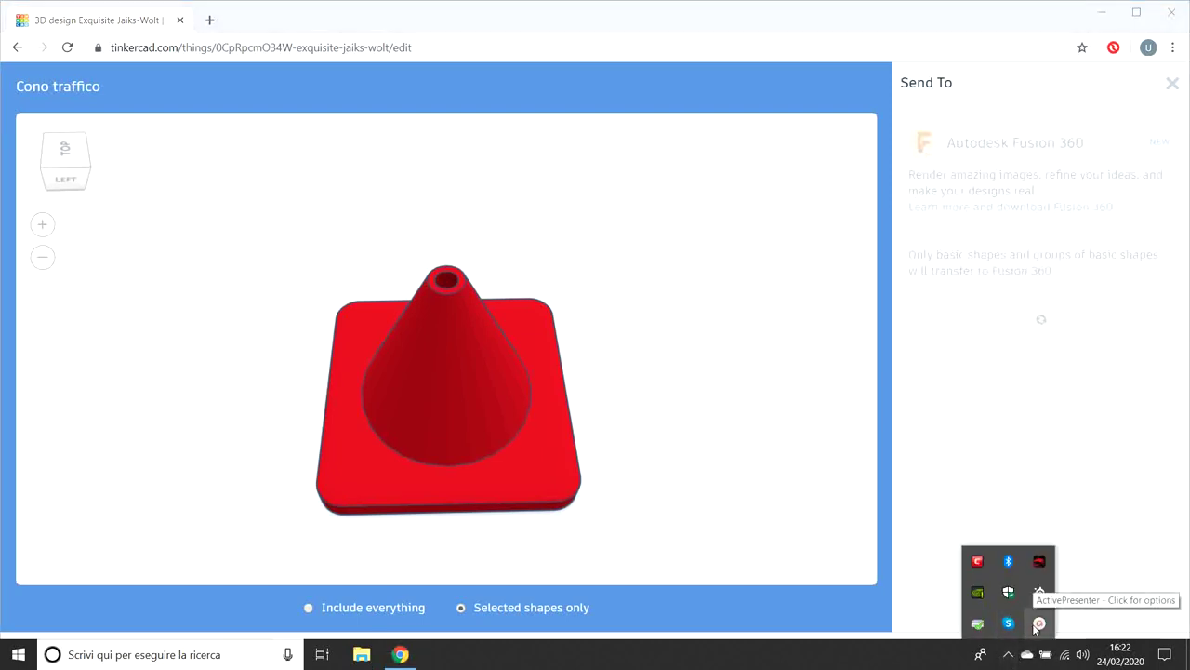
{"action": "left_click", "coordinate": [1038, 624]}
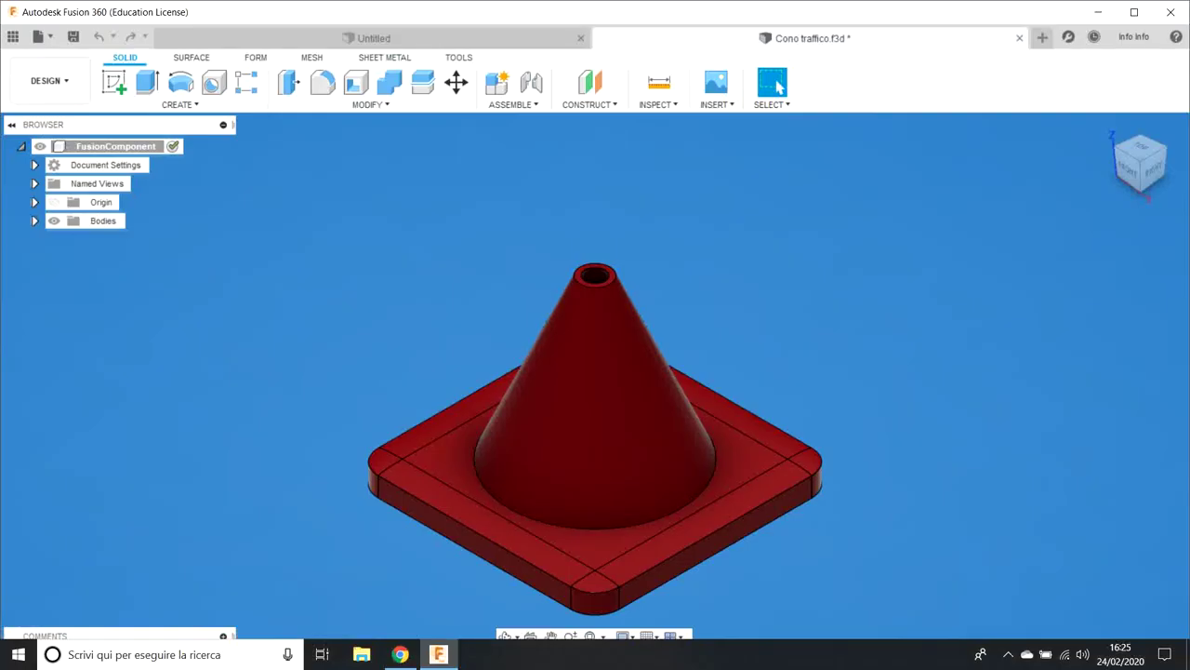
Step: Maximize the Fusion 360 window showing Cono traffico.f3d
{"action": "left_click", "coordinate": [1132, 13]}
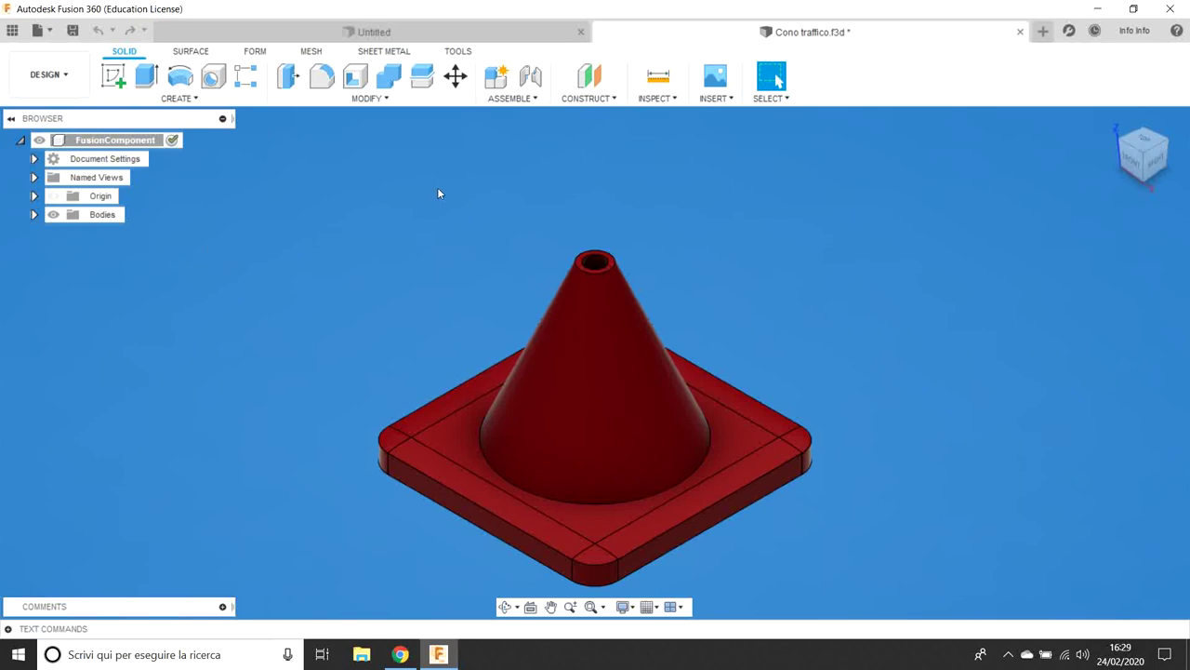
{"action": "scroll", "coordinate": [346, 216], "scroll_direction": "up", "scroll_amount": 2}
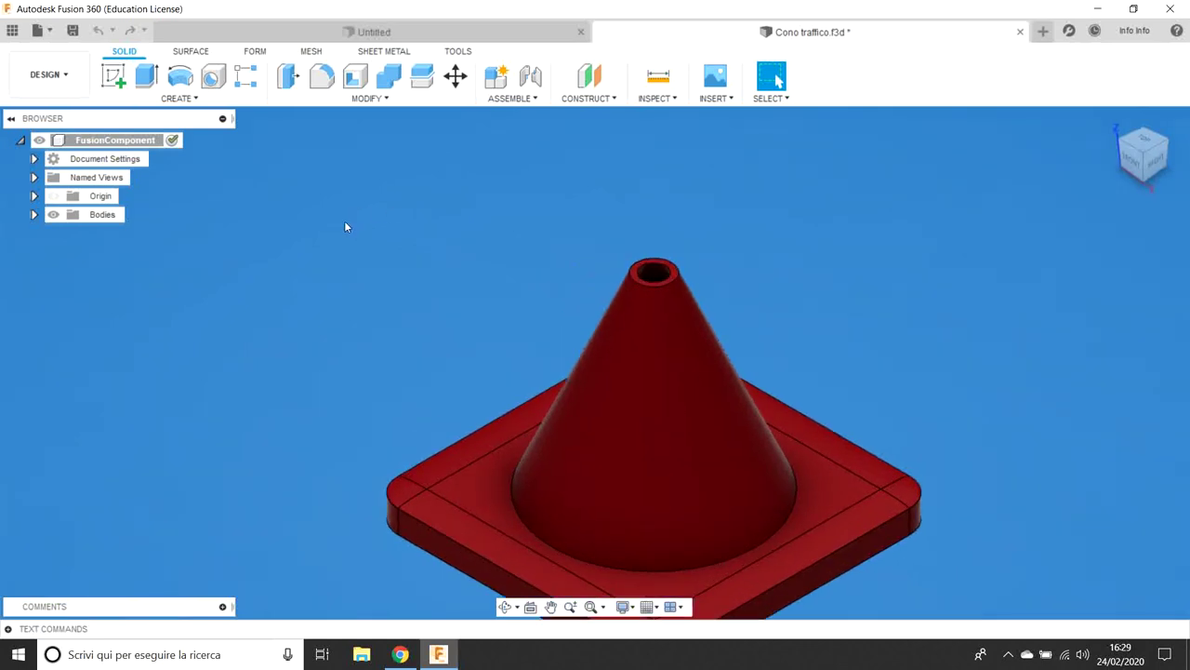
{"action": "scroll", "coordinate": [344, 227], "scroll_direction": "down", "scroll_amount": 2}
{"action": "scroll", "coordinate": [344, 232], "scroll_direction": "down", "scroll_amount": 2}
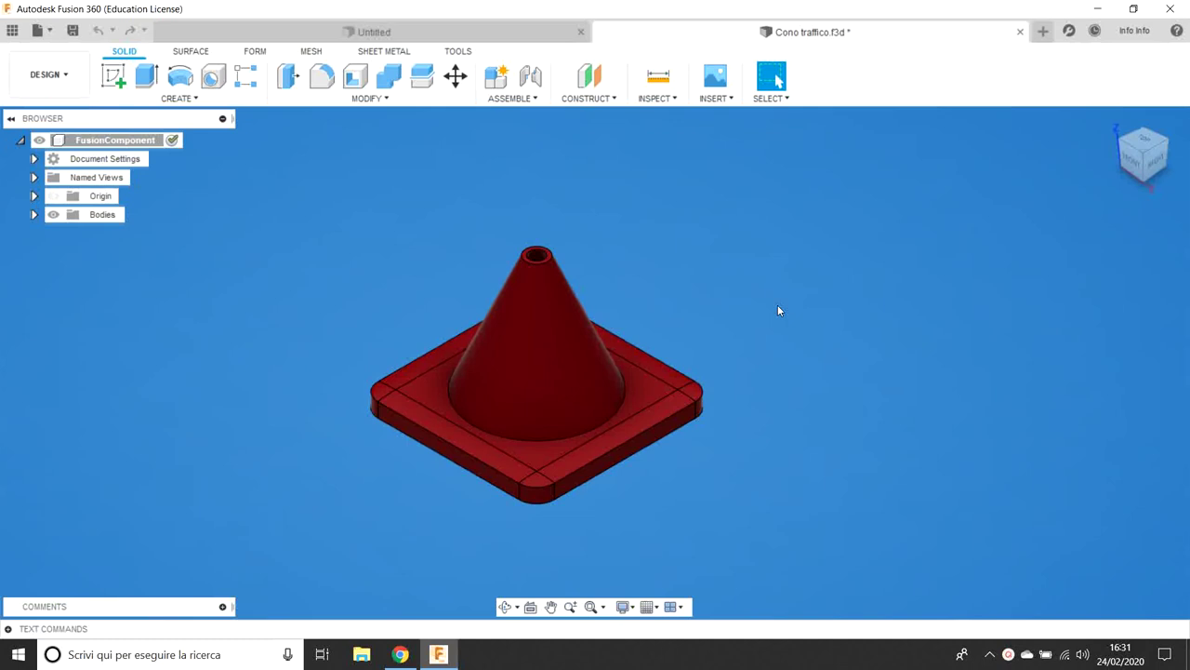
{"action": "scroll", "coordinate": [772, 311], "scroll_direction": "down", "scroll_amount": 2}
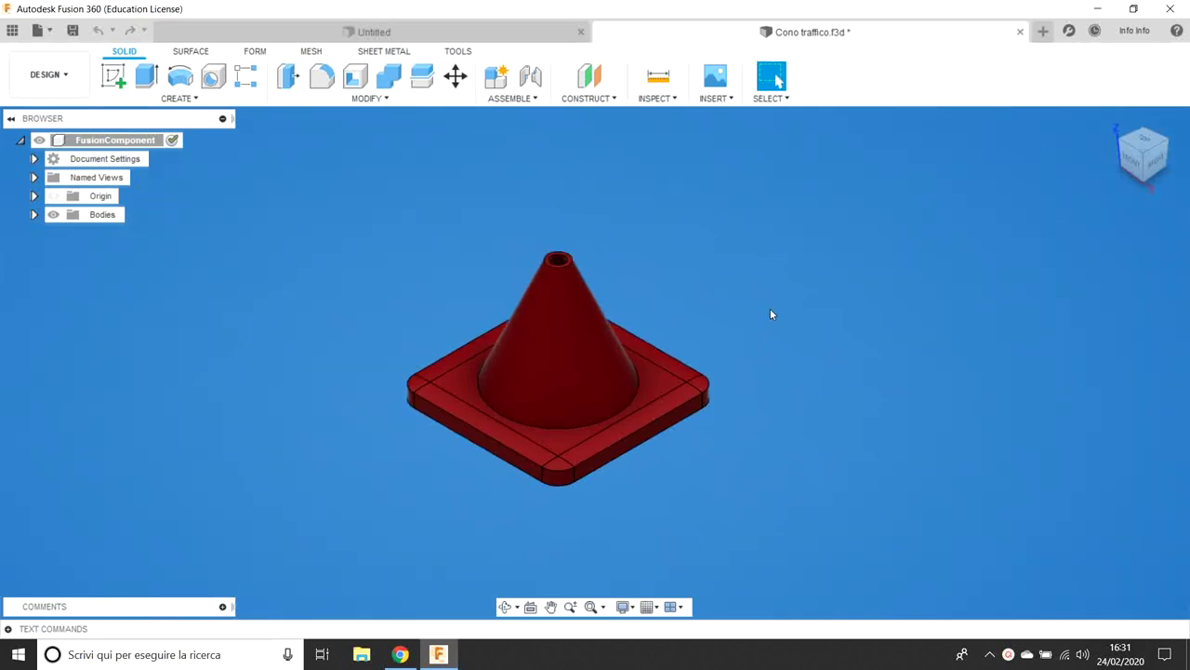
{"action": "scroll", "coordinate": [770, 313], "scroll_direction": "down", "scroll_amount": 1}
{"action": "scroll", "coordinate": [770, 313], "scroll_direction": "down", "scroll_amount": 1}
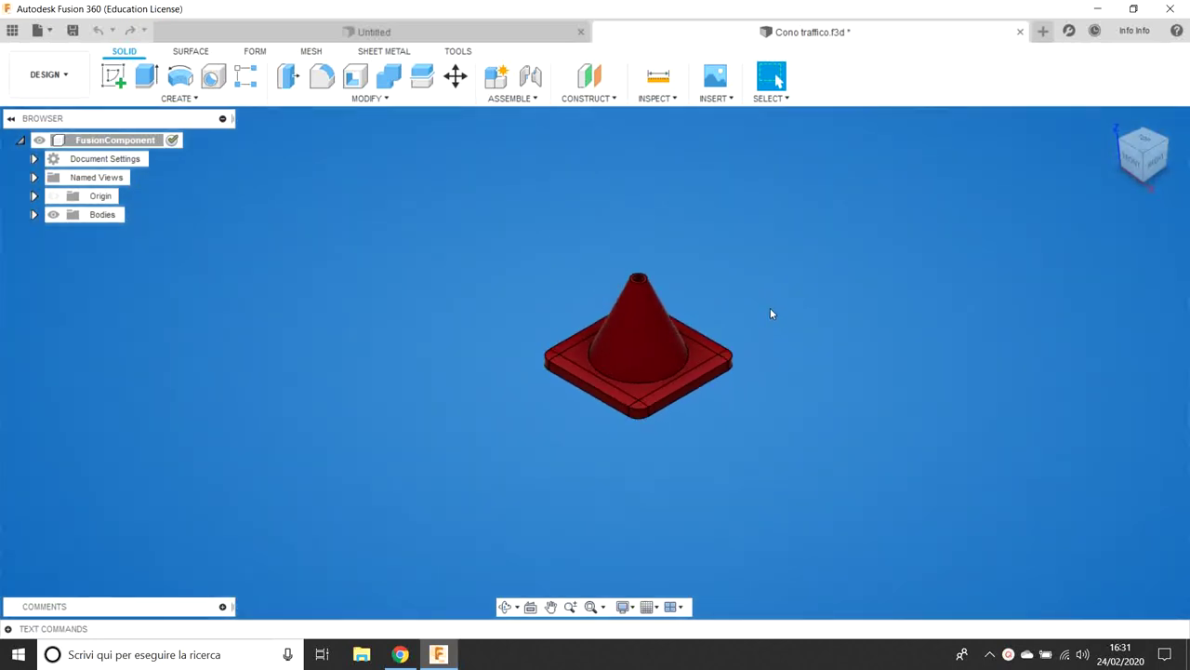
{"action": "scroll", "coordinate": [770, 313], "scroll_direction": "up", "scroll_amount": 2}
{"action": "scroll", "coordinate": [768, 316], "scroll_direction": "up", "scroll_amount": 2}
{"action": "scroll", "coordinate": [768, 316], "scroll_direction": "up", "scroll_amount": 2}
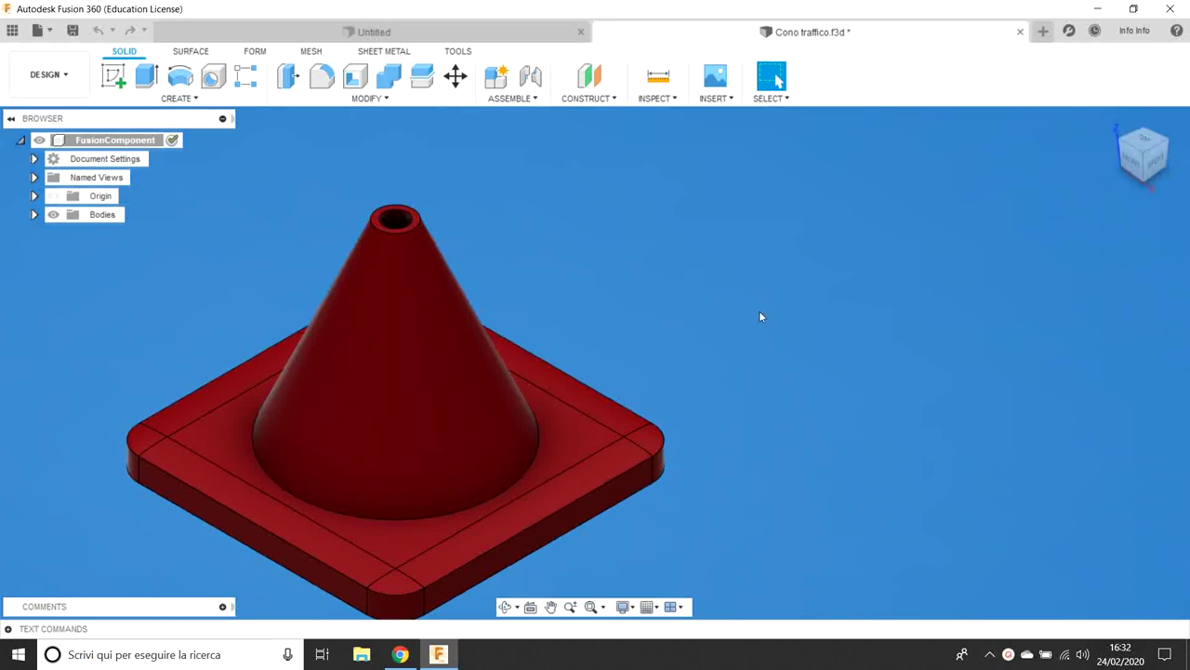
{"action": "scroll", "coordinate": [760, 316], "scroll_direction": "down", "scroll_amount": 1}
{"action": "scroll", "coordinate": [760, 316], "scroll_direction": "down", "scroll_amount": 1}
{"action": "scroll", "coordinate": [758, 317], "scroll_direction": "down", "scroll_amount": 1}
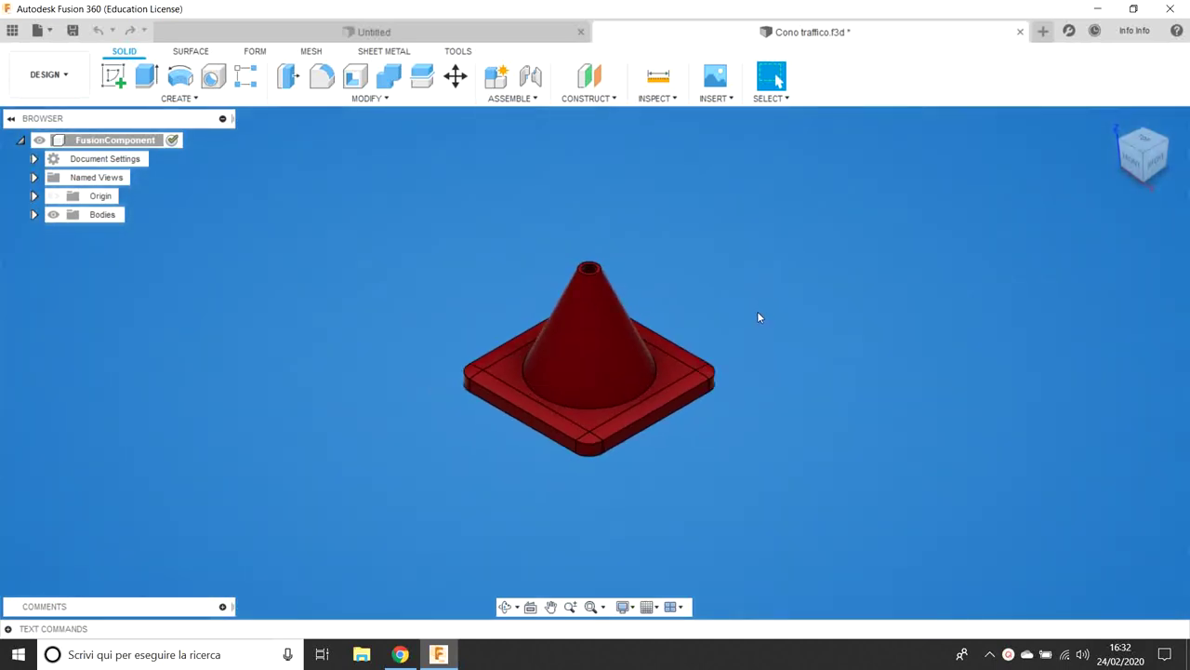
{"action": "scroll", "coordinate": [758, 318], "scroll_direction": "down", "scroll_amount": 1}
{"action": "scroll", "coordinate": [758, 317], "scroll_direction": "down", "scroll_amount": 1}
{"action": "scroll", "coordinate": [758, 317], "scroll_direction": "down", "scroll_amount": 1}
{"action": "scroll", "coordinate": [758, 318], "scroll_direction": "down", "scroll_amount": 1}
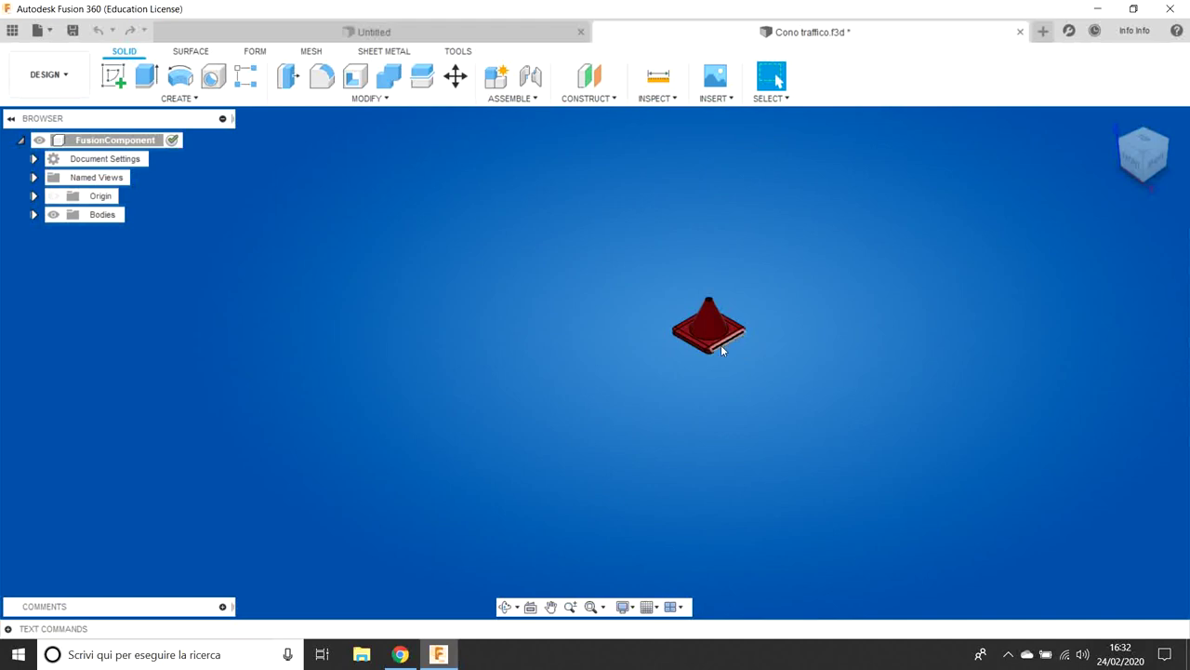
{"action": "scroll", "coordinate": [721, 344], "scroll_direction": "up", "scroll_amount": 1}
{"action": "scroll", "coordinate": [720, 343], "scroll_direction": "up", "scroll_amount": 1}
{"action": "scroll", "coordinate": [725, 349], "scroll_direction": "up", "scroll_amount": 1}
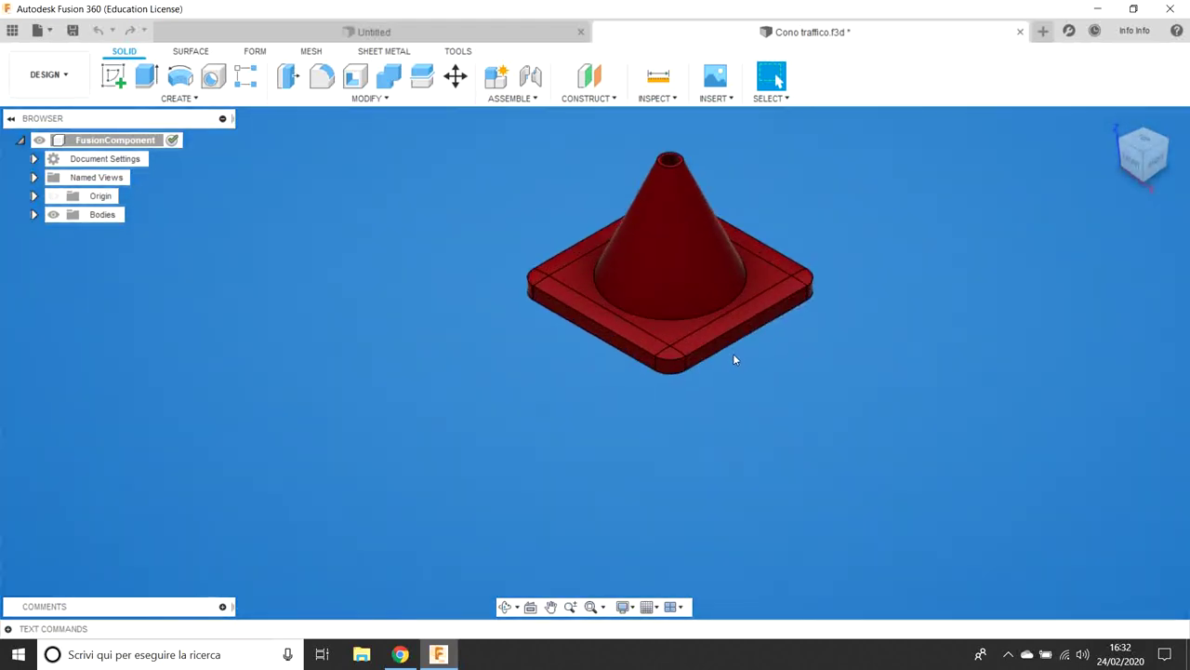
{"action": "scroll", "coordinate": [865, 224], "scroll_direction": "up", "scroll_amount": 1}
{"action": "scroll", "coordinate": [871, 225], "scroll_direction": "up", "scroll_amount": 2}
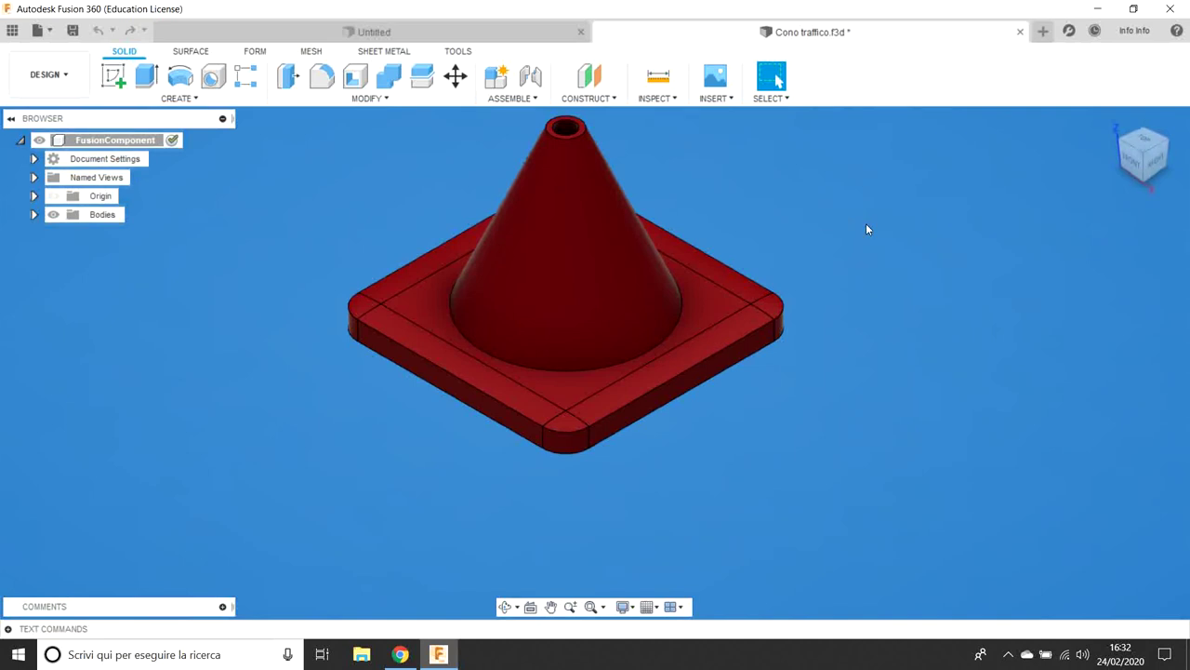
{"action": "left_click_drag", "start_coordinate": [866, 223], "coordinate": [351, 430]}
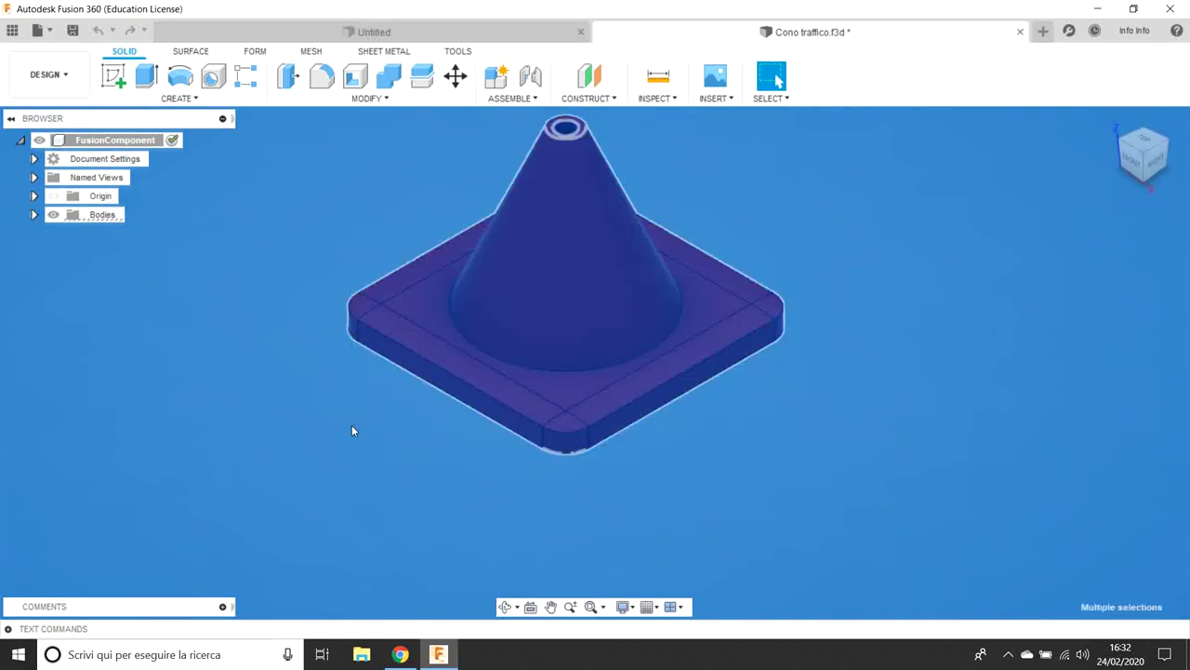
{"action": "mouse_move", "coordinate": [331, 244]}
{"action": "left_mouse_down"}
{"action": "mouse_move", "coordinate": [302, 289]}
{"action": "mouse_move", "coordinate": [320, 352]}
{"action": "left_mouse_up"}
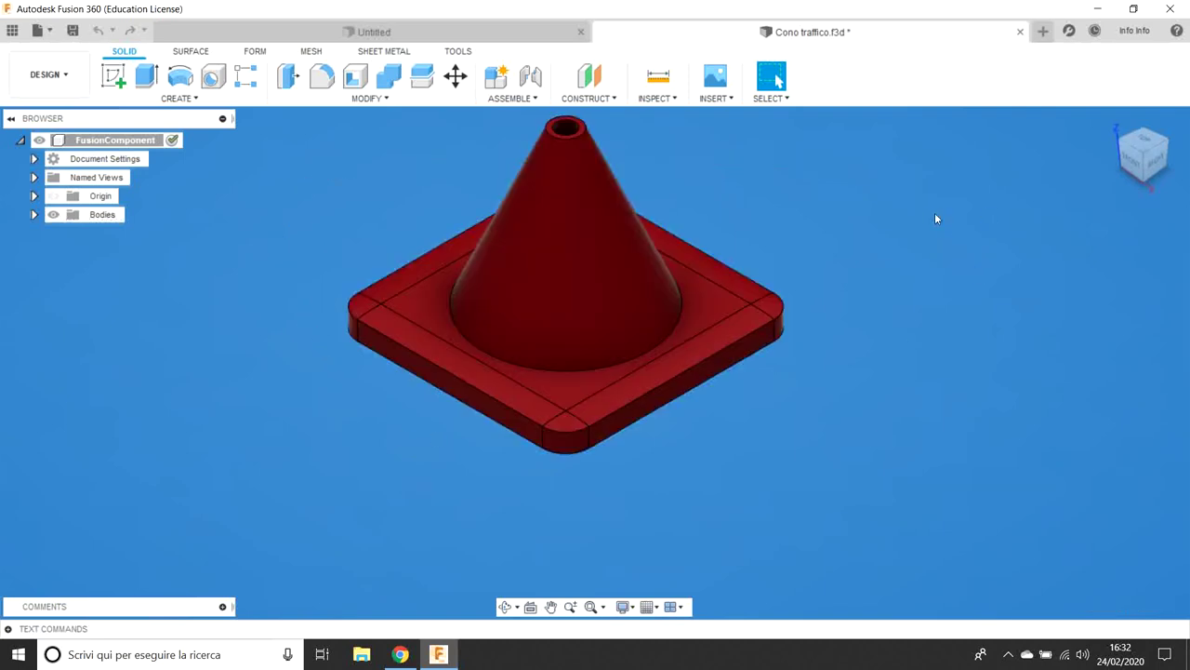
{"action": "left_click_drag", "start_coordinate": [953, 205], "coordinate": [316, 473]}
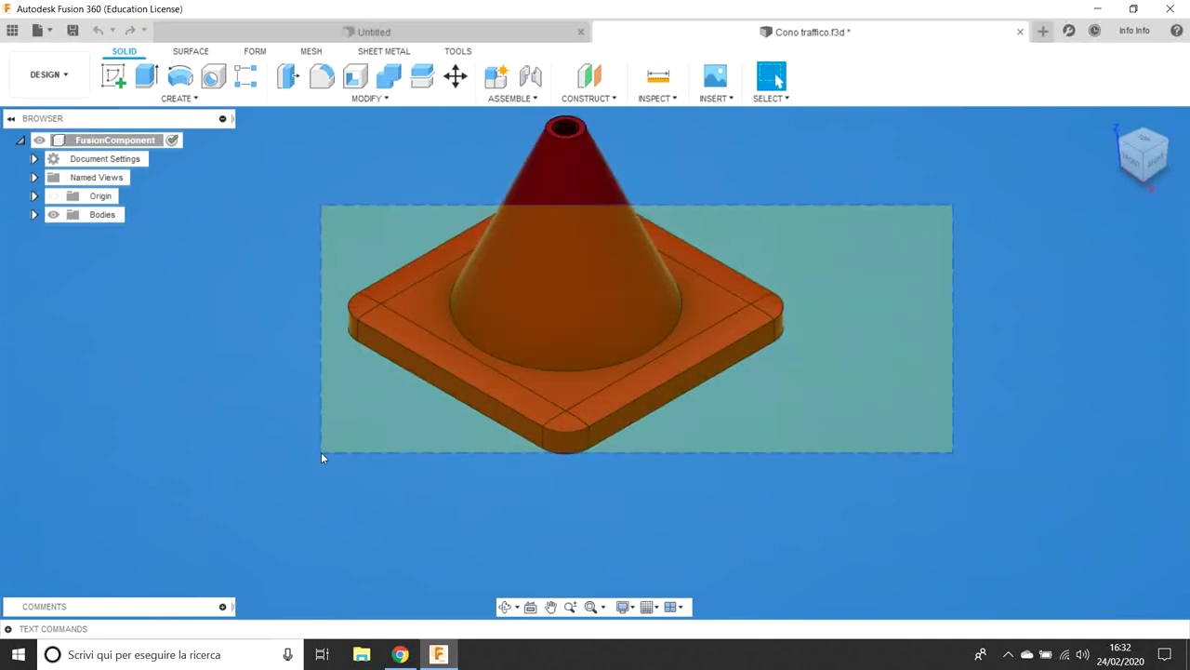
{"action": "left_click", "coordinate": [935, 249]}
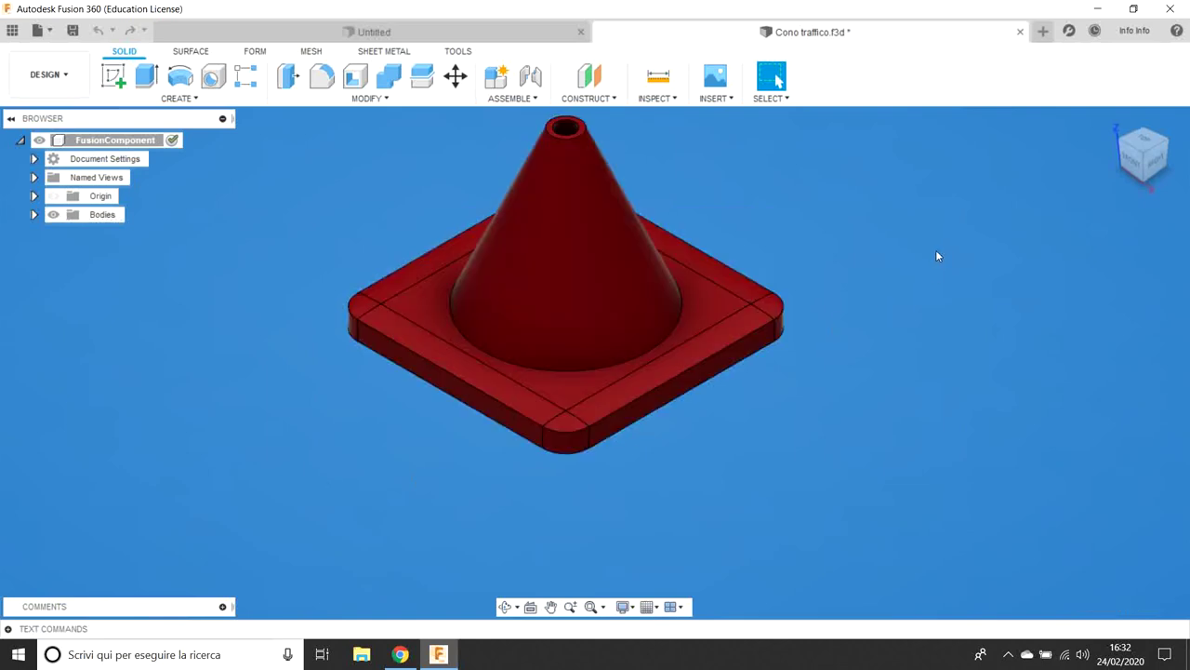
{"action": "left_click_drag", "start_coordinate": [965, 207], "coordinate": [296, 213]}
{"action": "left_click_drag", "start_coordinate": [294, 484], "coordinate": [293, 484]}
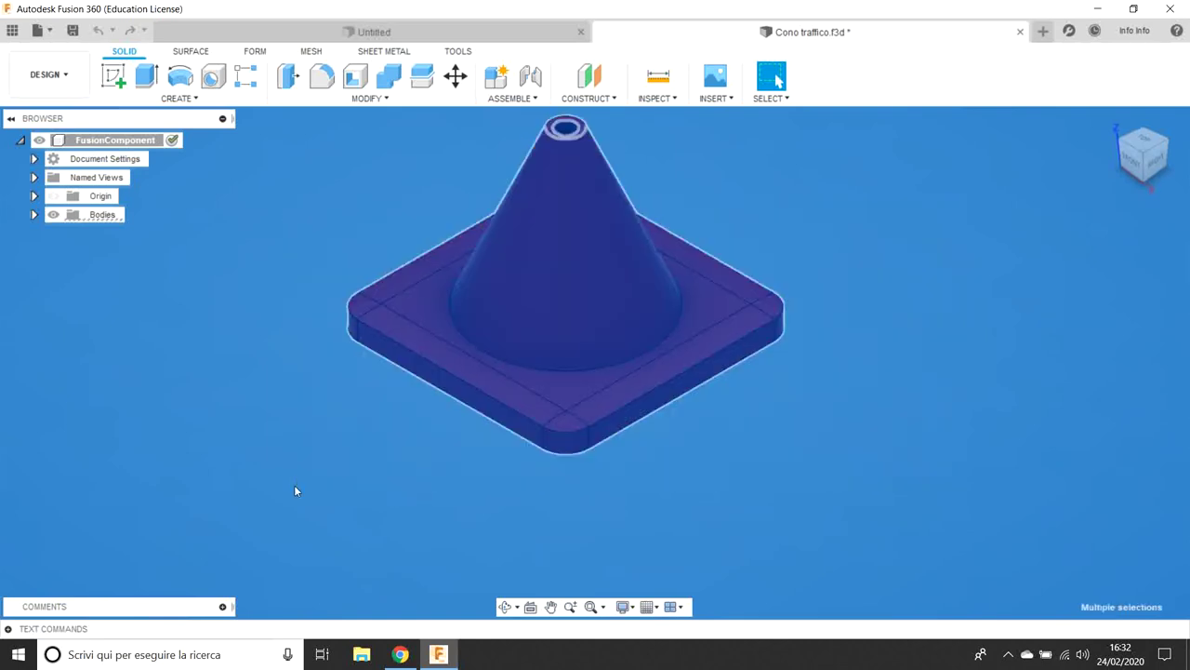
{"action": "left_click", "coordinate": [946, 290]}
{"action": "mouse_move", "coordinate": [986, 211]}
{"action": "left_mouse_down"}
{"action": "mouse_move", "coordinate": [366, 138]}
{"action": "mouse_move", "coordinate": [290, 509]}
{"action": "left_mouse_up"}
{"action": "left_click", "coordinate": [268, 434]}
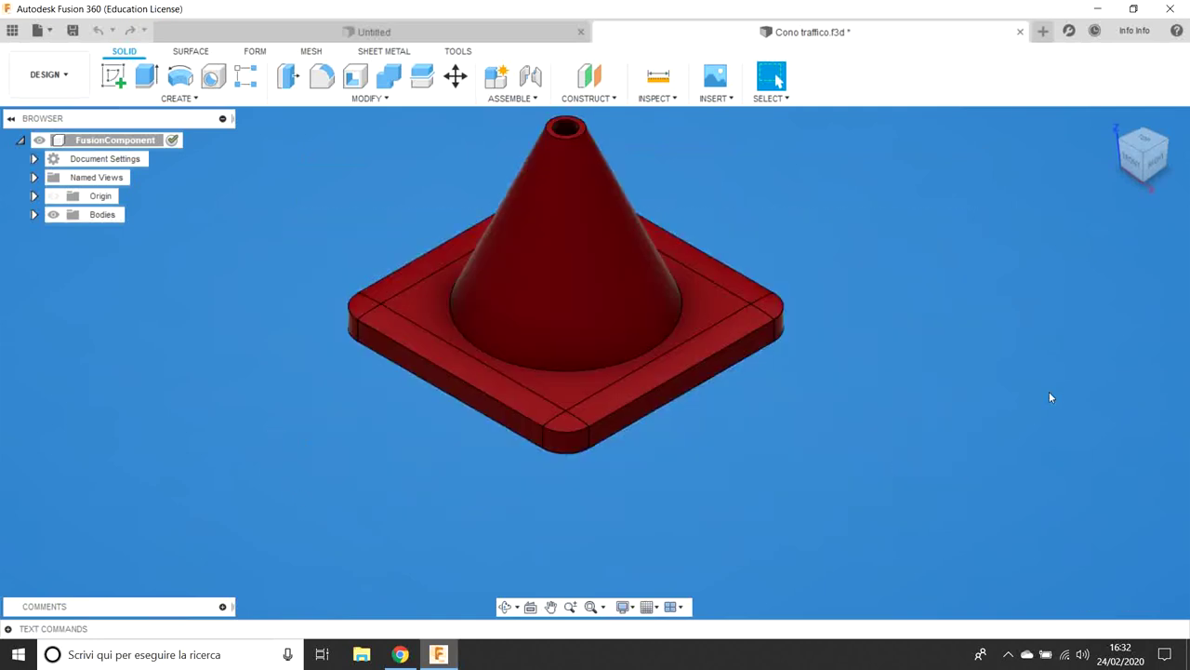
{"action": "left_click_drag", "start_coordinate": [754, 183], "coordinate": [341, 229]}
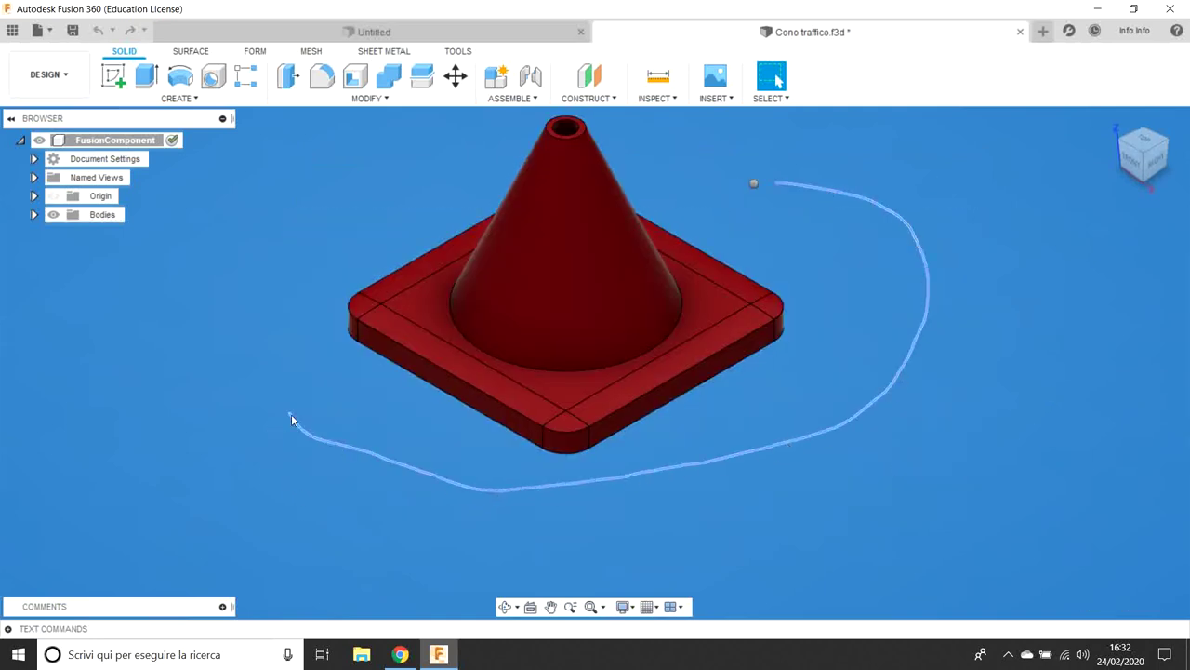
{"action": "left_click_drag", "start_coordinate": [499, 152], "coordinate": [578, 122]}
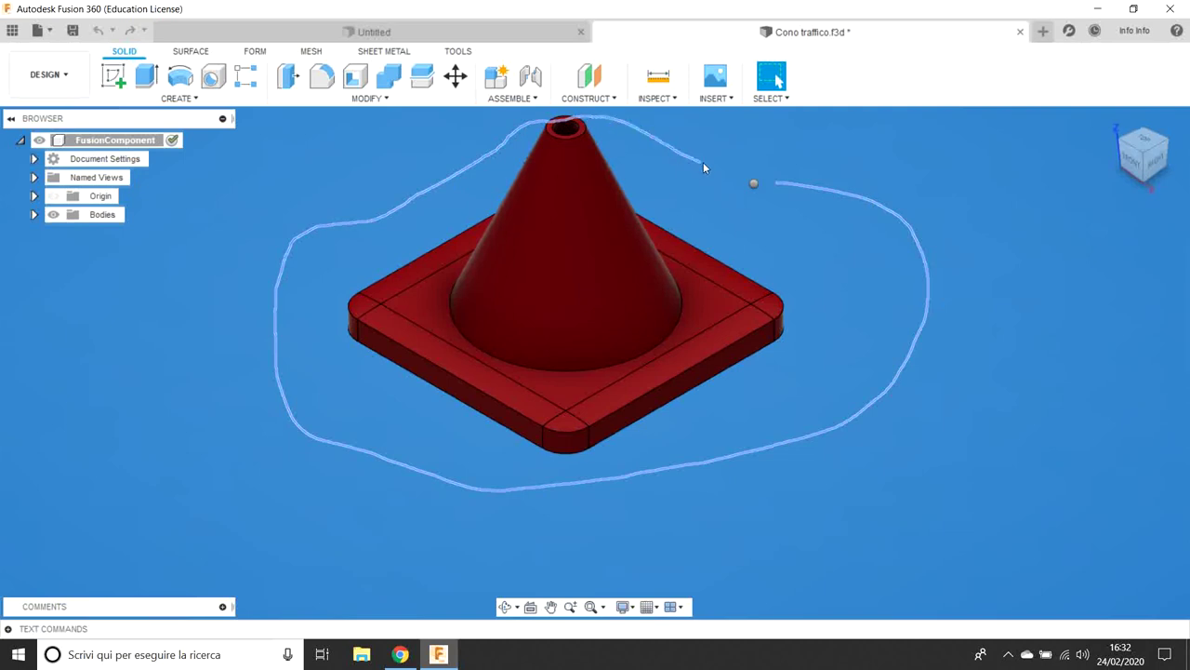
{"action": "left_click_drag", "start_coordinate": [788, 184], "coordinate": [790, 186]}
{"action": "left_click_drag", "start_coordinate": [950, 180], "coordinate": [212, 500]}
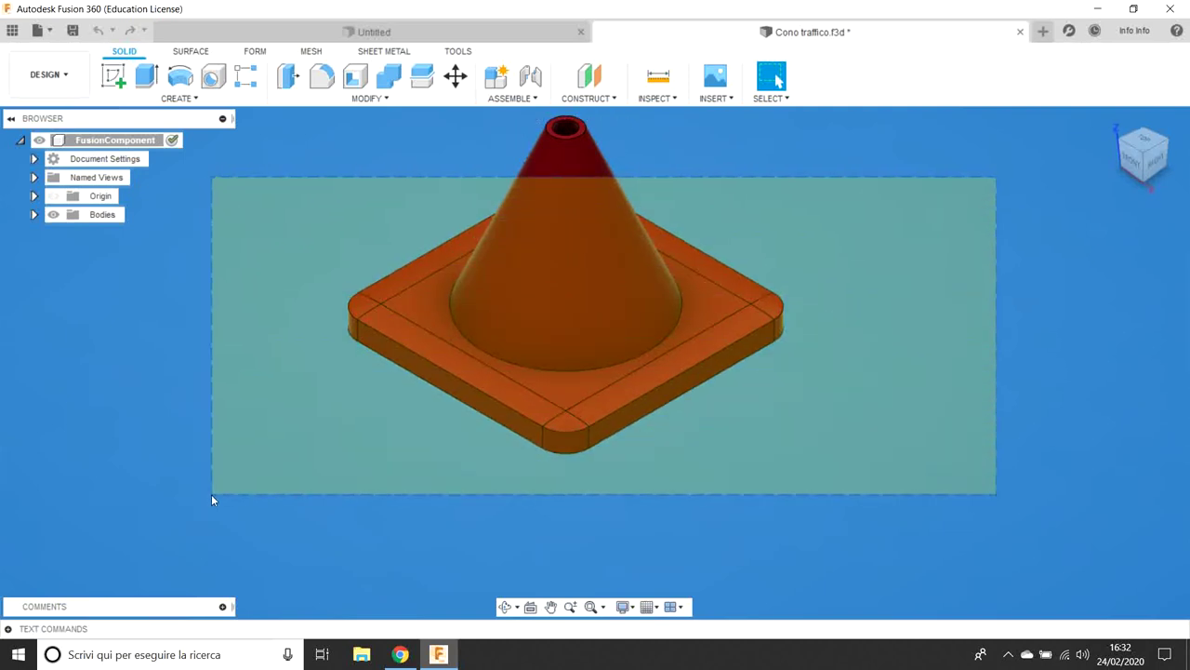
{"action": "left_click_drag", "start_coordinate": [211, 494], "coordinate": [212, 494]}
{"action": "left_click", "coordinate": [300, 244]}
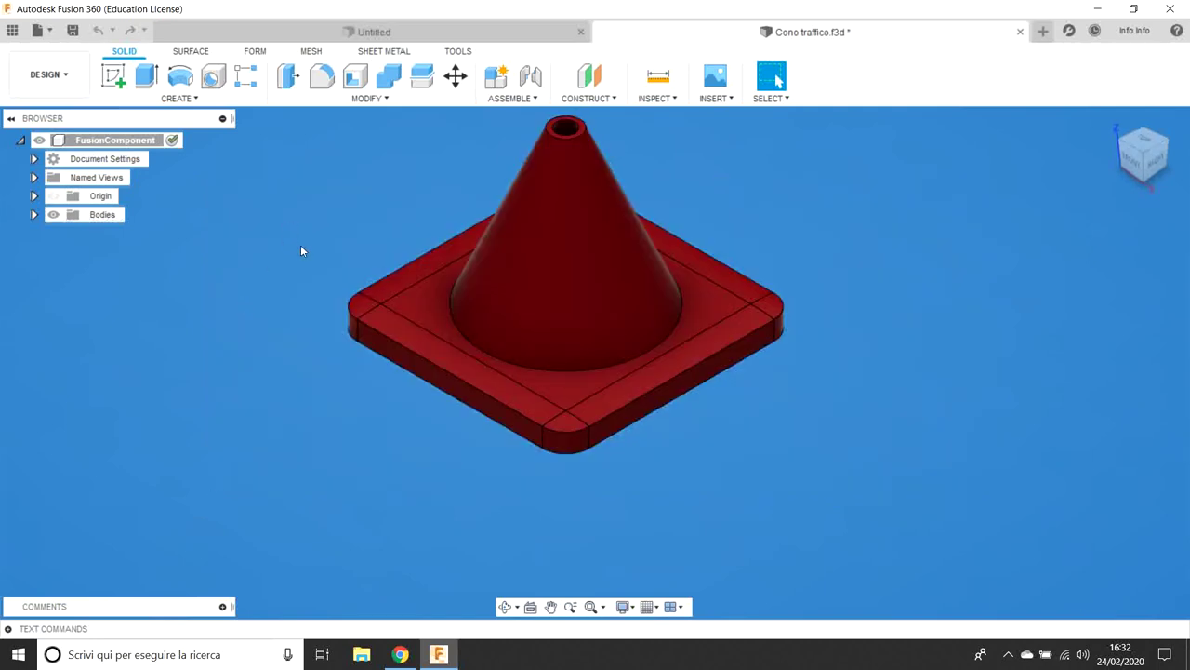
{"action": "mouse_move", "coordinate": [292, 169]}
{"action": "left_mouse_down"}
{"action": "mouse_move", "coordinate": [410, 368]}
{"action": "mouse_move", "coordinate": [1033, 462]}
{"action": "left_mouse_up"}
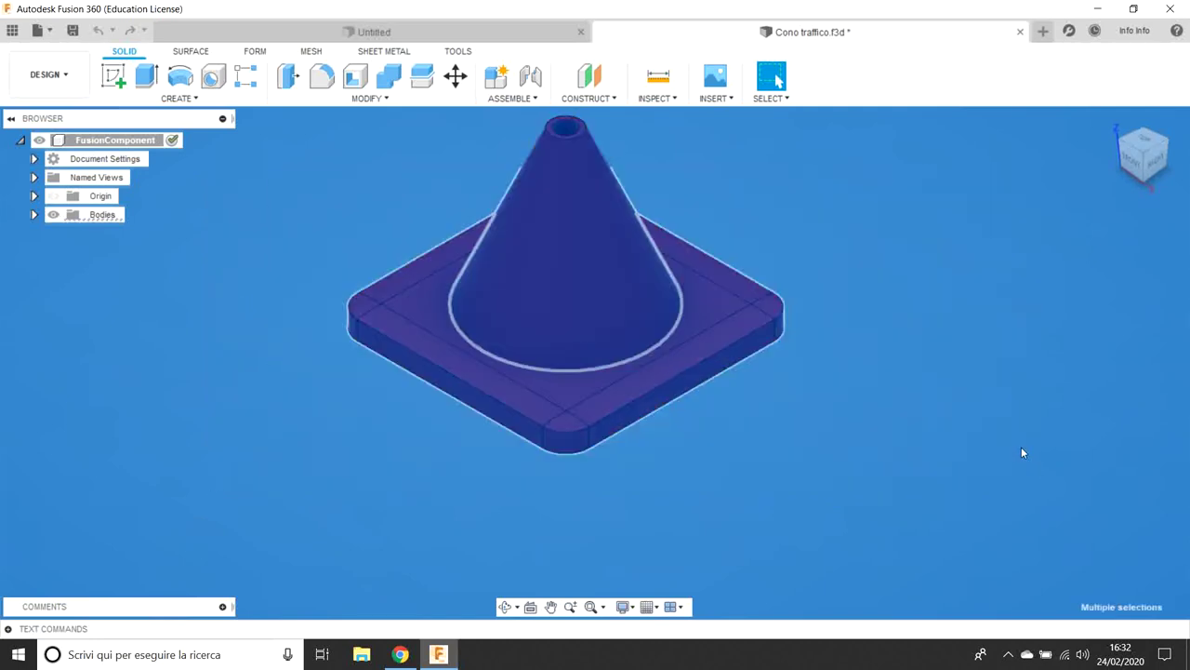
{"action": "left_click", "coordinate": [1021, 447]}
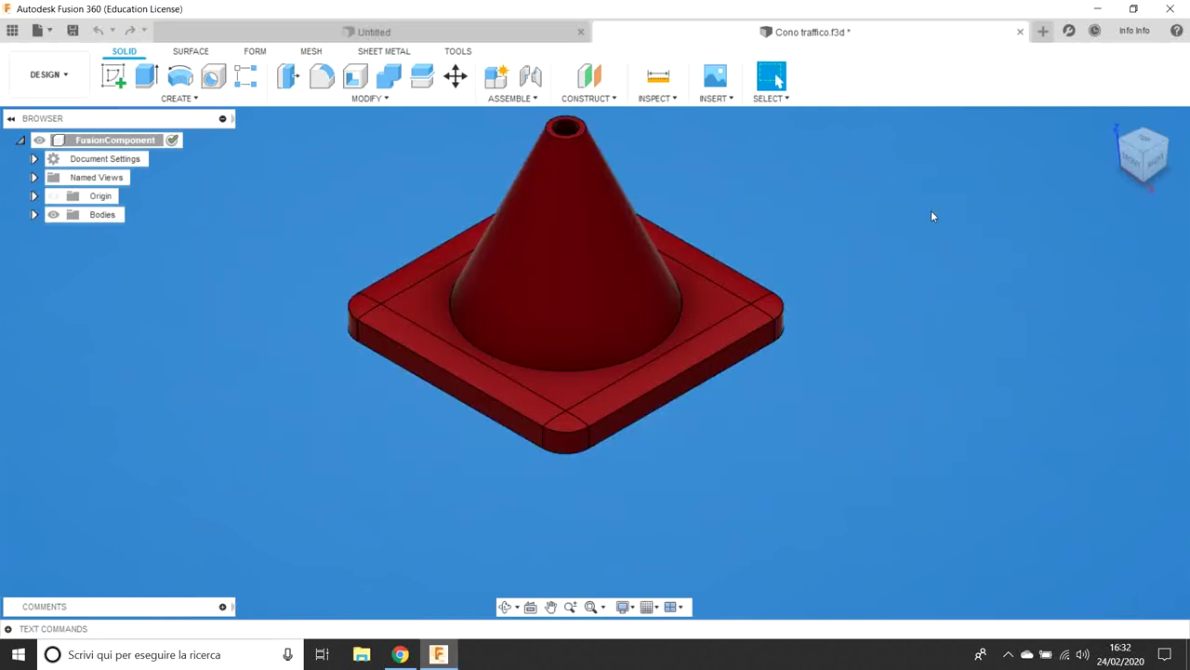
{"action": "mouse_move", "coordinate": [956, 184]}
{"action": "left_mouse_down"}
{"action": "mouse_move", "coordinate": [991, 407]}
{"action": "mouse_move", "coordinate": [826, 460]}
{"action": "mouse_move", "coordinate": [914, 226]}
{"action": "mouse_move", "coordinate": [798, 437]}
{"action": "mouse_move", "coordinate": [810, 449]}
{"action": "left_mouse_up"}
{"action": "mouse_move", "coordinate": [803, 212]}
{"action": "left_mouse_down"}
{"action": "mouse_move", "coordinate": [273, 199]}
{"action": "mouse_move", "coordinate": [641, 480]}
{"action": "mouse_move", "coordinate": [881, 251]}
{"action": "left_mouse_up"}
{"action": "right_click", "coordinate": [884, 249]}
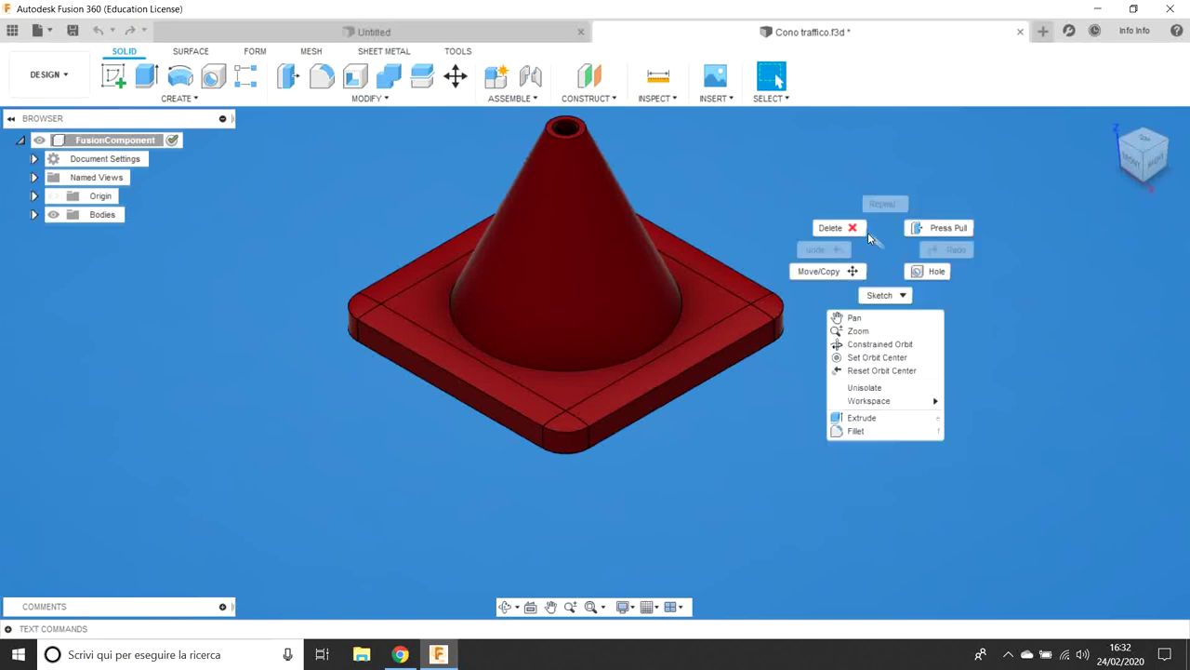
{"action": "left_click", "coordinate": [749, 190]}
{"action": "mouse_move", "coordinate": [739, 183]}
{"action": "left_mouse_down"}
{"action": "mouse_move", "coordinate": [518, 124]}
{"action": "mouse_move", "coordinate": [191, 384]}
{"action": "mouse_move", "coordinate": [821, 399]}
{"action": "mouse_move", "coordinate": [707, 175]}
{"action": "left_mouse_up"}
{"action": "right_click", "coordinate": [720, 181]}
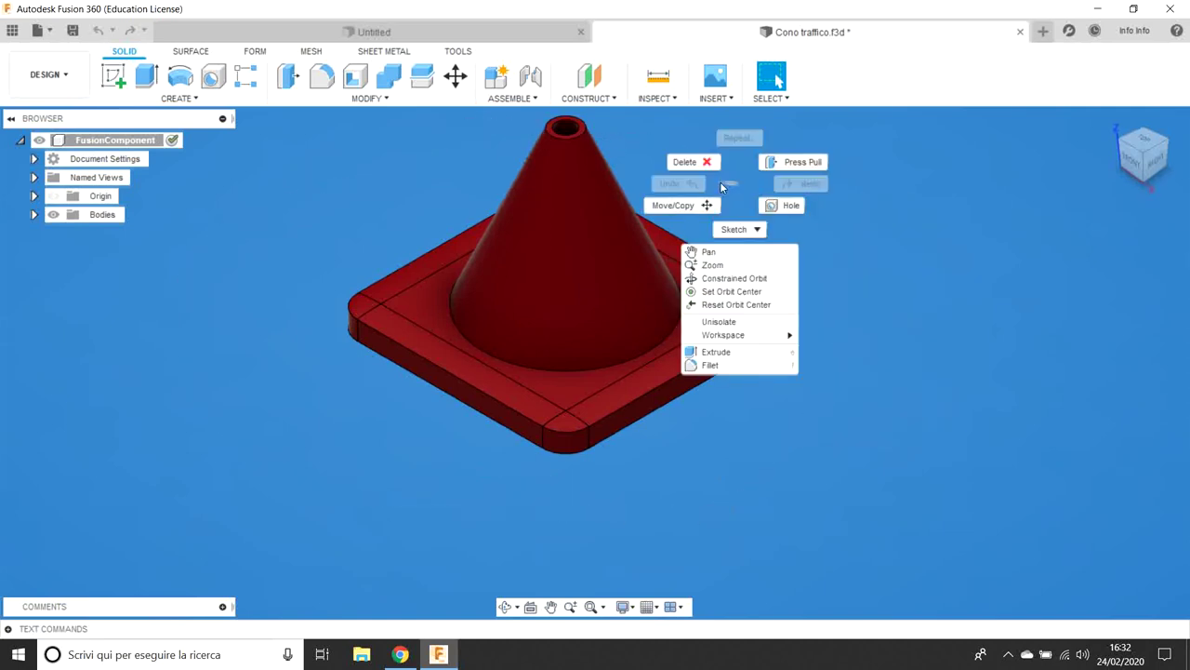
{"action": "left_click", "coordinate": [570, 193]}
{"action": "right_click", "coordinate": [447, 168]}
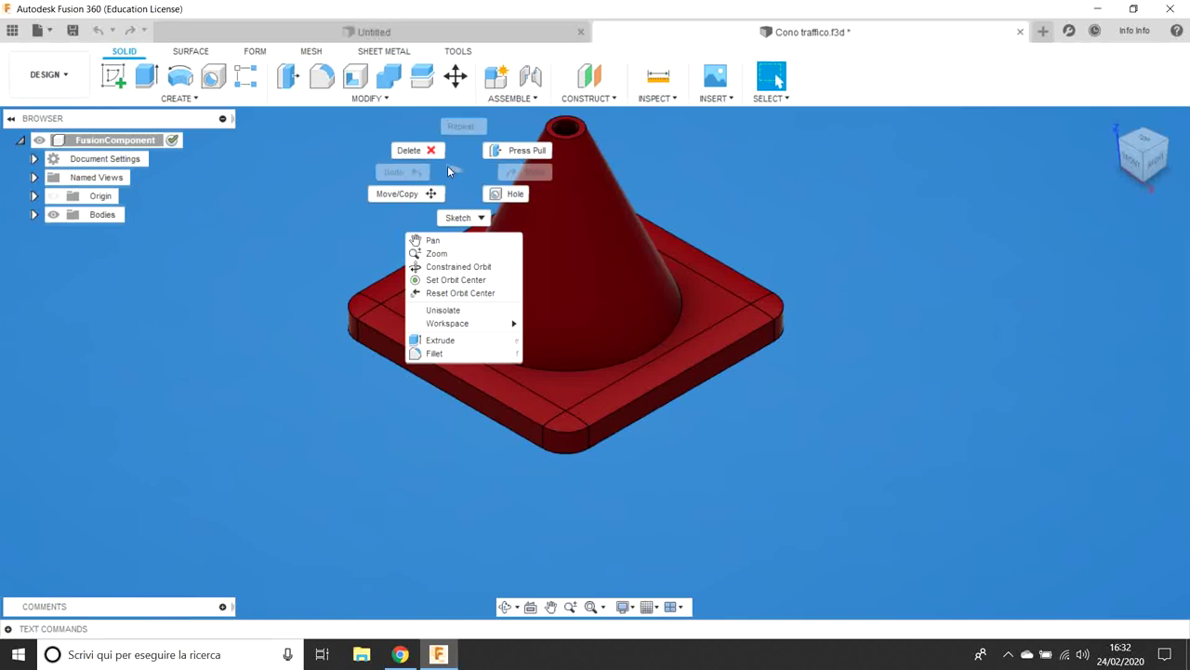
{"action": "left_click", "coordinate": [951, 204]}
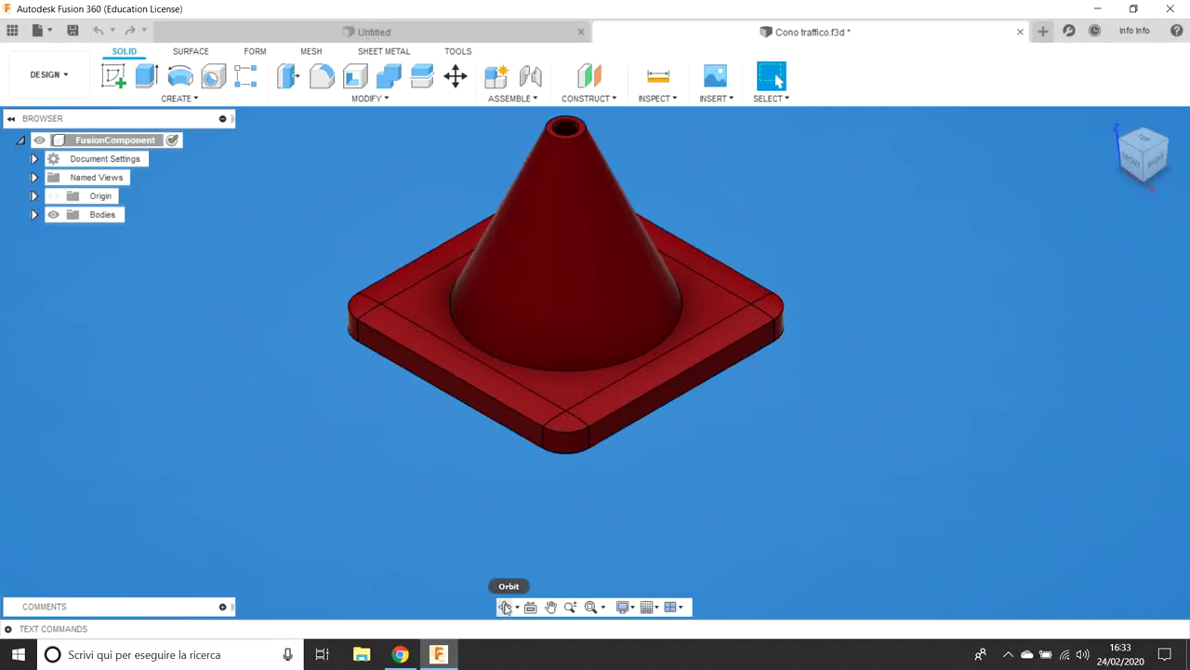
Step: Orbit around the traffic cone from a near top-down view to an oblique low side view
{"action": "left_click", "coordinate": [504, 608]}
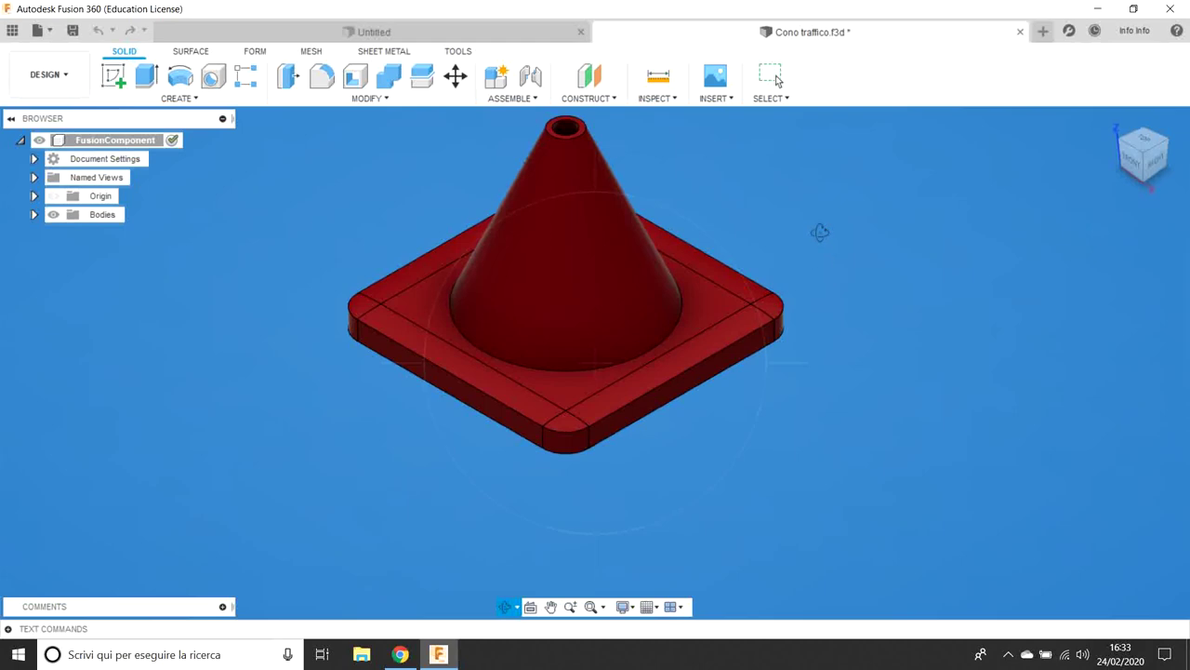
{"action": "mouse_move", "coordinate": [820, 234]}
{"action": "left_mouse_down"}
{"action": "mouse_move", "coordinate": [787, 294]}
{"action": "mouse_move", "coordinate": [586, 279]}
{"action": "mouse_move", "coordinate": [651, 353]}
{"action": "mouse_move", "coordinate": [595, 307]}
{"action": "left_mouse_up"}
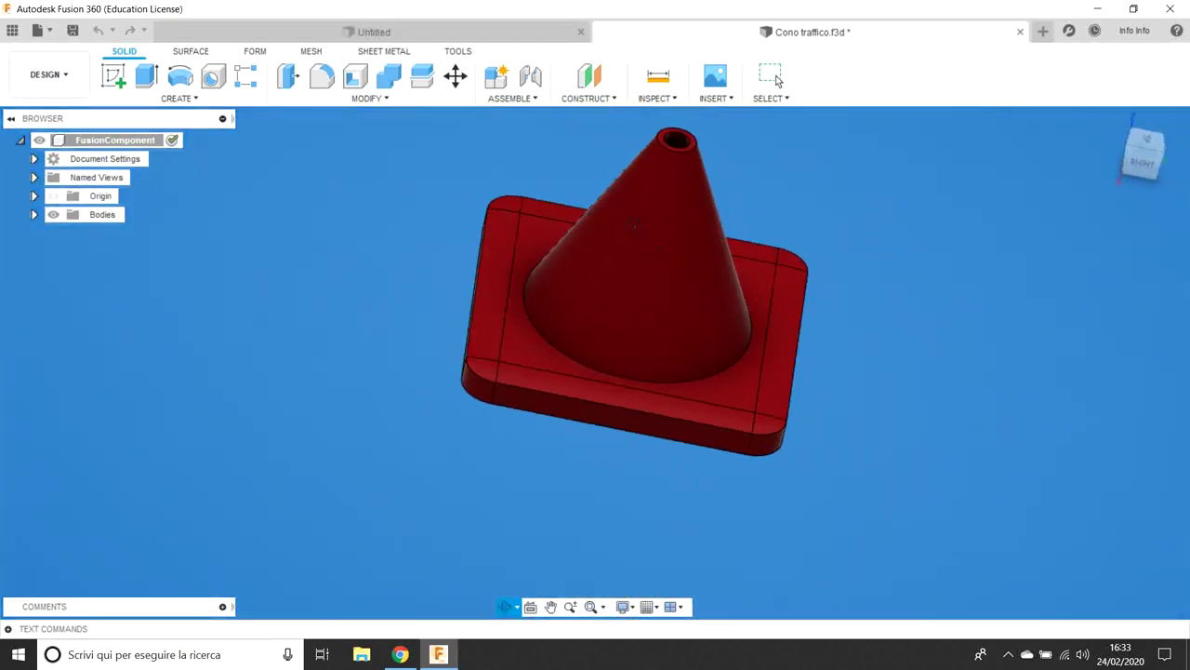
{"action": "mouse_move", "coordinate": [595, 306]}
{"action": "left_mouse_down"}
{"action": "mouse_move", "coordinate": [511, 152]}
{"action": "mouse_move", "coordinate": [697, 194]}
{"action": "left_mouse_up"}
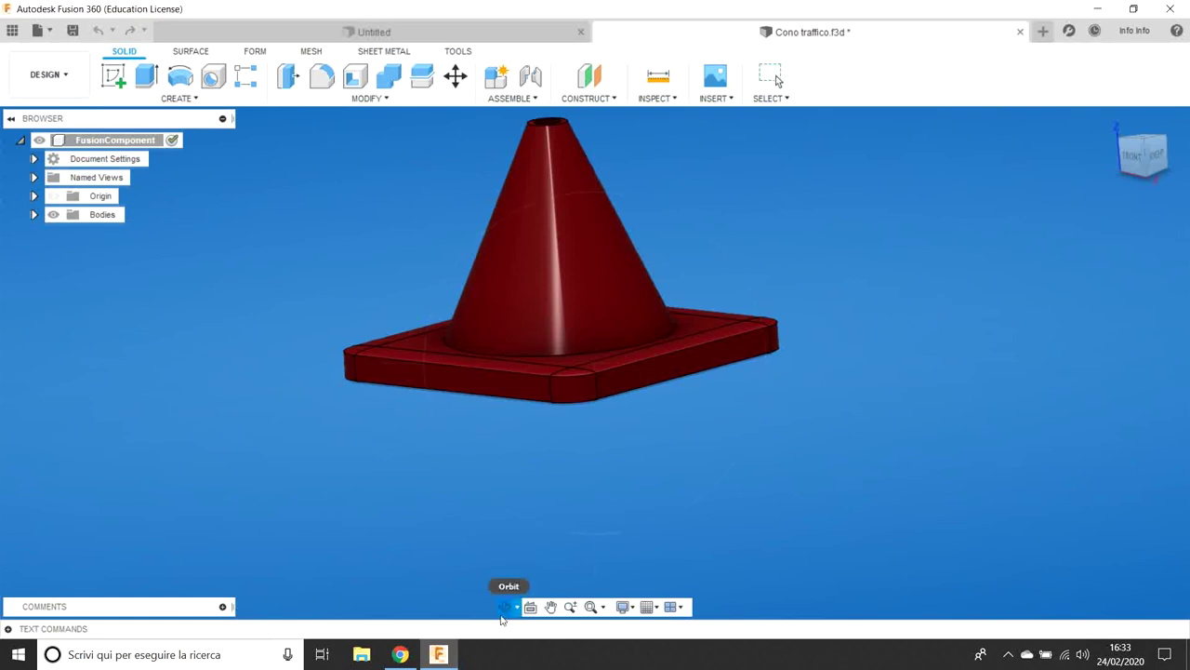
Step: Use Look At on the base's top face, tilt away, then Look At again for a straight front view
{"action": "left_click", "coordinate": [502, 607]}
{"action": "key", "text": "Escape"}
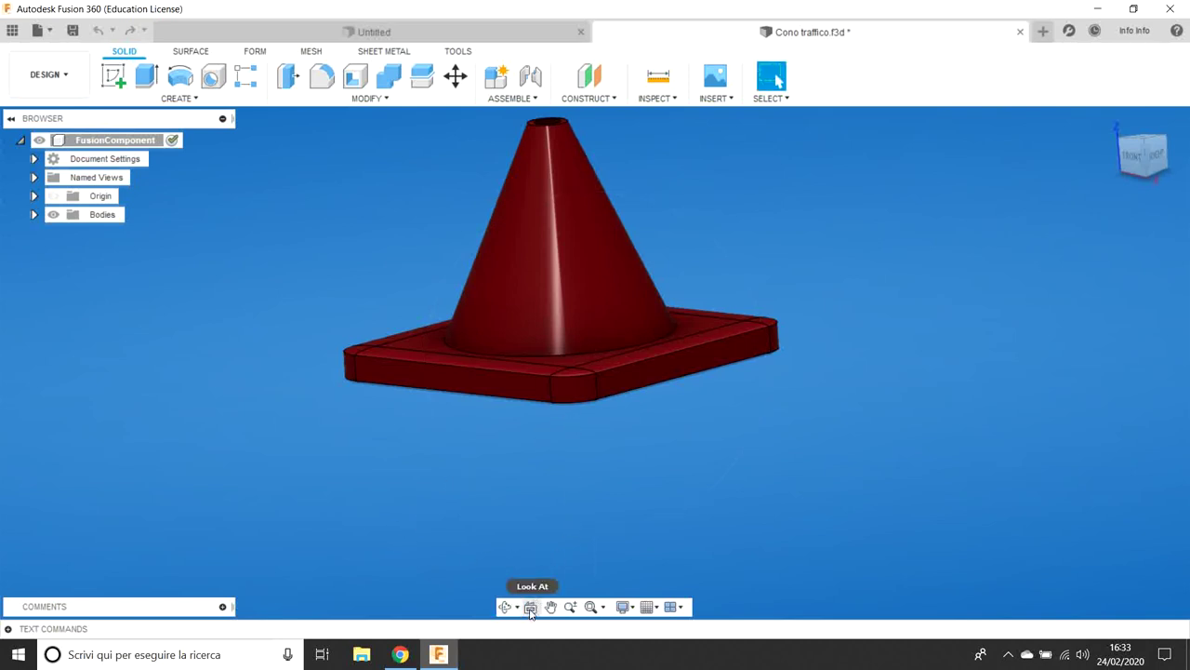
{"action": "left_click", "coordinate": [531, 608]}
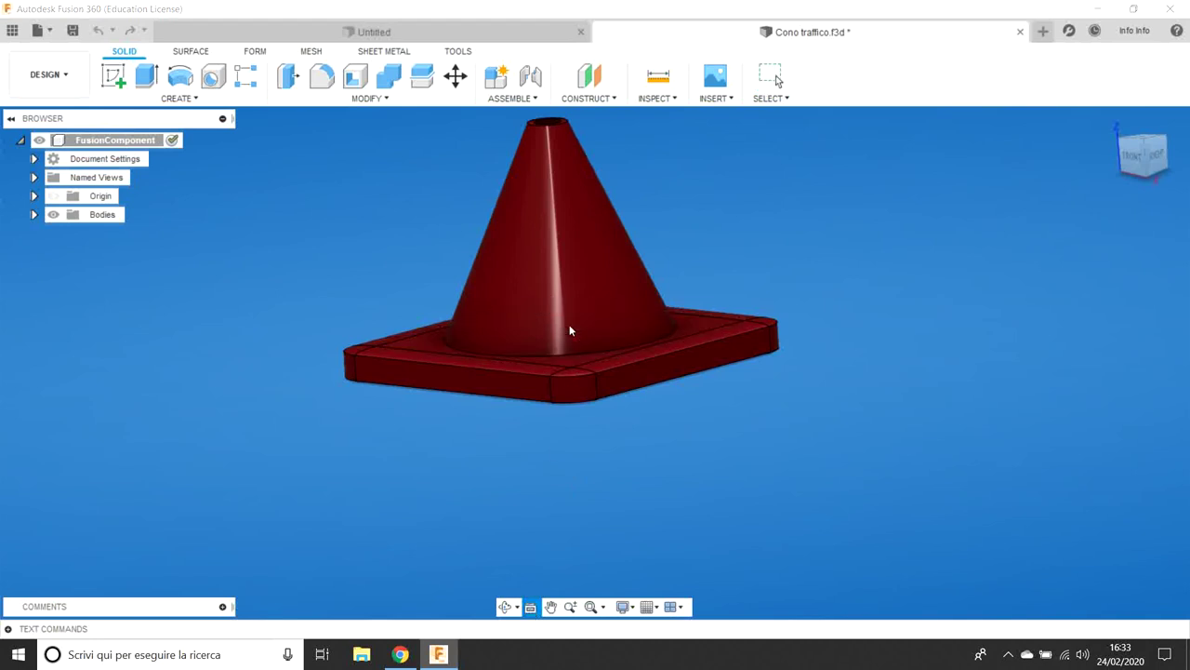
{"action": "left_click", "coordinate": [583, 366]}
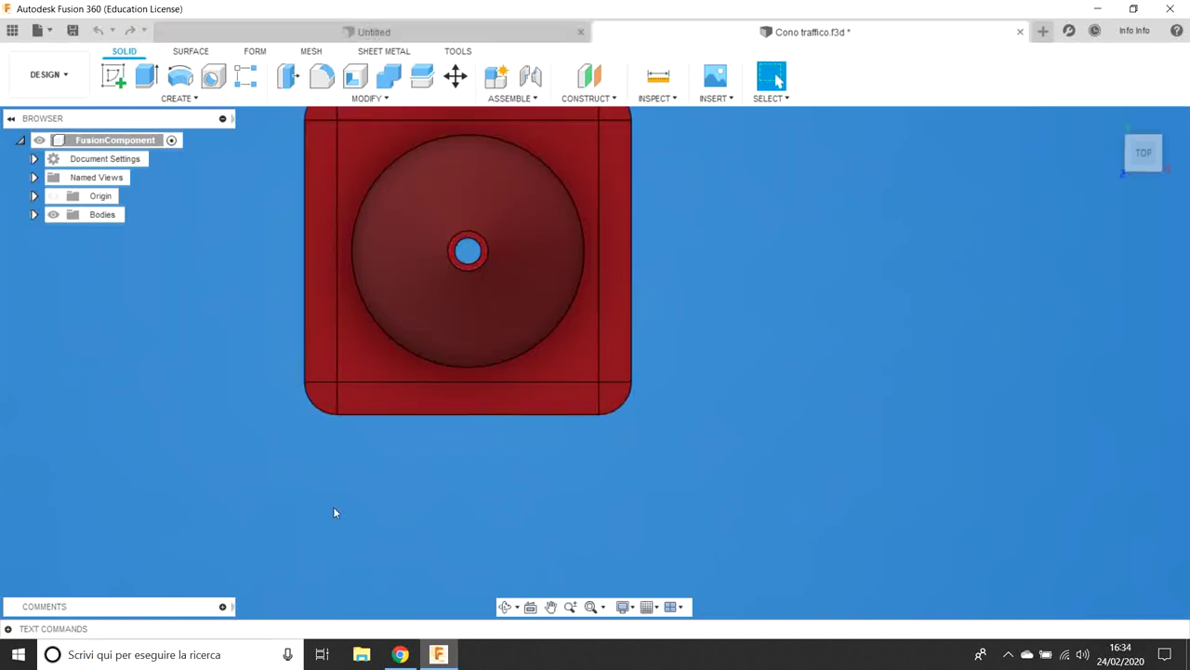
{"action": "left_click", "coordinate": [530, 607]}
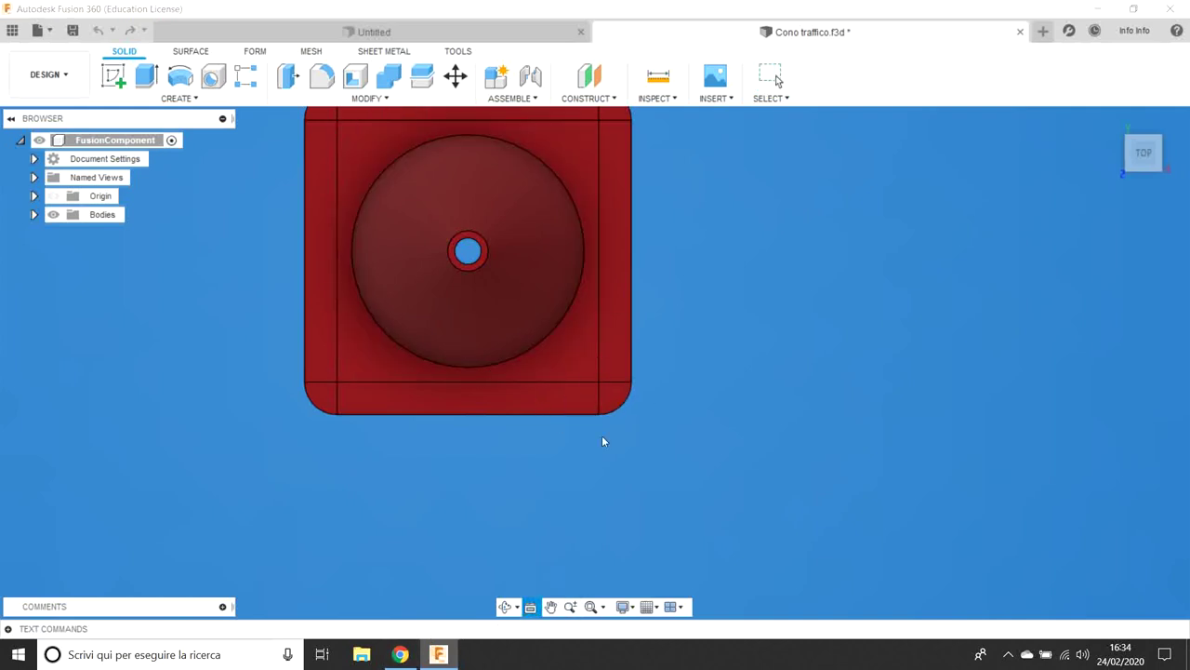
{"action": "mouse_move", "coordinate": [505, 604]}
{"action": "middle_mouse_down", "text": "shift"}
{"action": "mouse_move", "coordinate": [590, 512]}
{"action": "mouse_move", "coordinate": [548, 489]}
{"action": "middle_mouse_up", "text": "shift"}
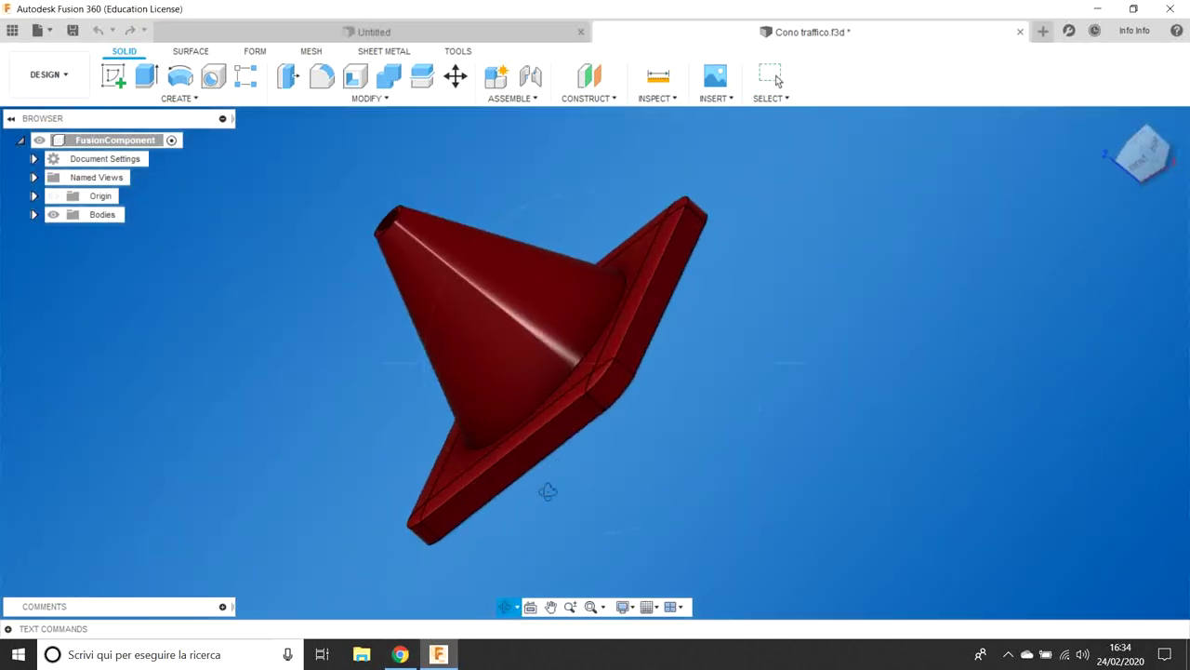
{"action": "left_click", "coordinate": [533, 452]}
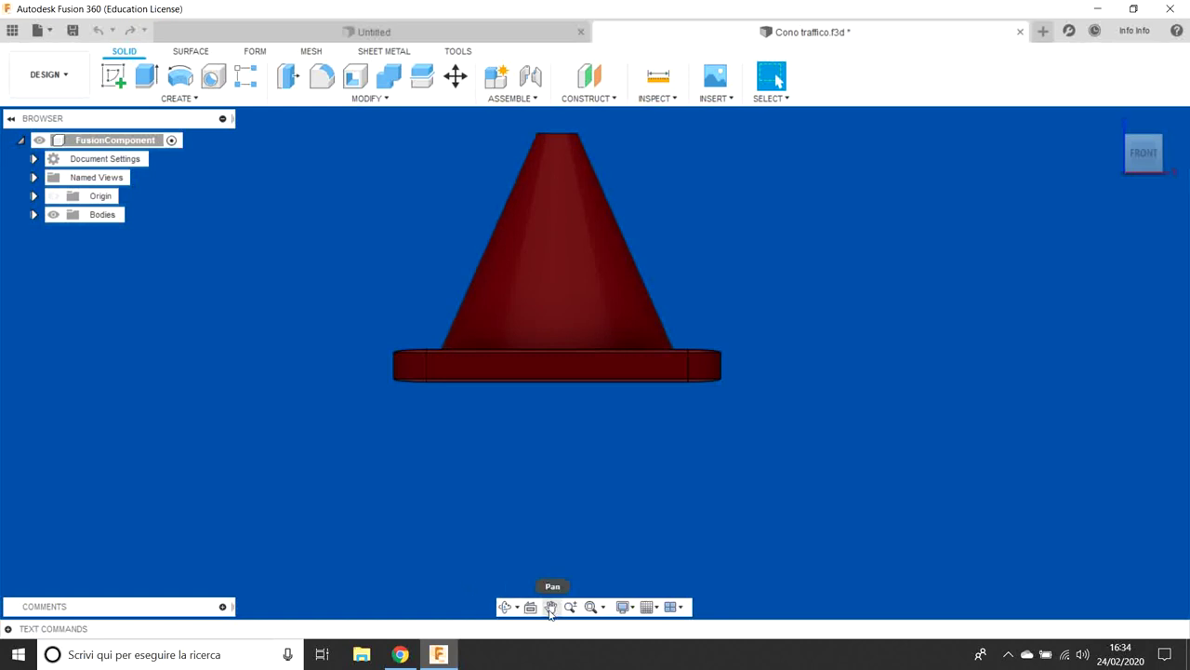
Step: Pan and orbit the cone into a centred, tilted three-quarter view from above
{"action": "left_click", "coordinate": [551, 608]}
{"action": "left_click_drag", "start_coordinate": [778, 332], "coordinate": [790, 435]}
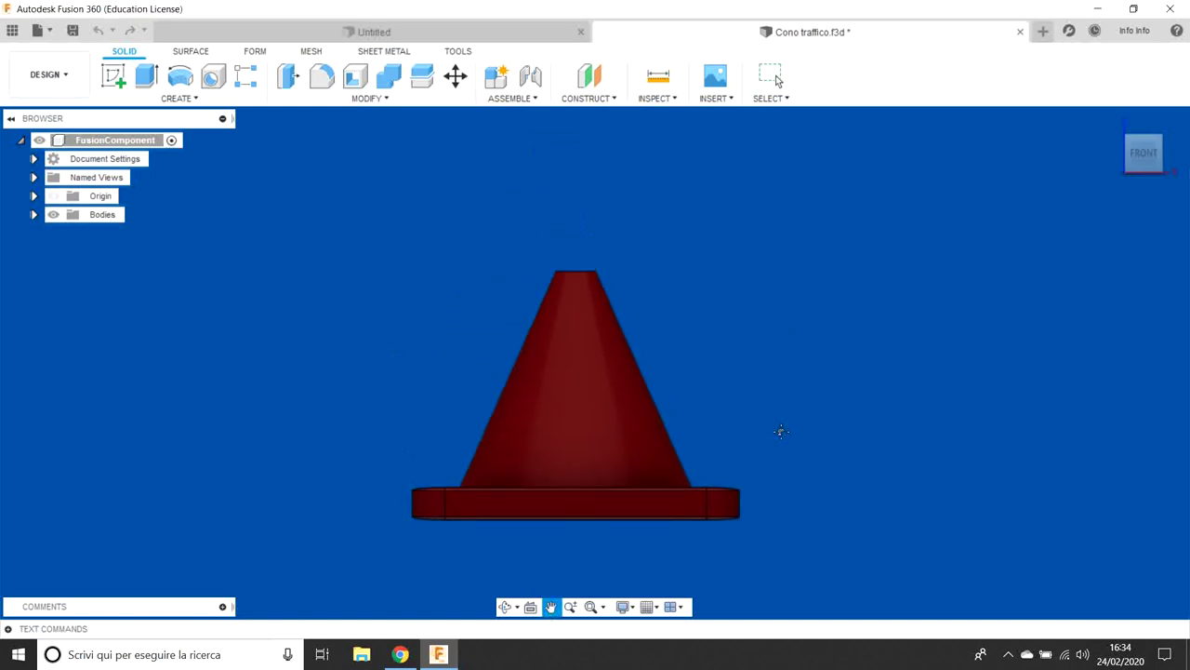
{"action": "mouse_move", "coordinate": [476, 358]}
{"action": "left_mouse_down"}
{"action": "mouse_move", "coordinate": [696, 329]}
{"action": "mouse_move", "coordinate": [808, 279]}
{"action": "mouse_move", "coordinate": [381, 277]}
{"action": "mouse_move", "coordinate": [294, 403]}
{"action": "mouse_move", "coordinate": [418, 422]}
{"action": "mouse_move", "coordinate": [654, 277]}
{"action": "mouse_move", "coordinate": [537, 254]}
{"action": "left_mouse_up"}
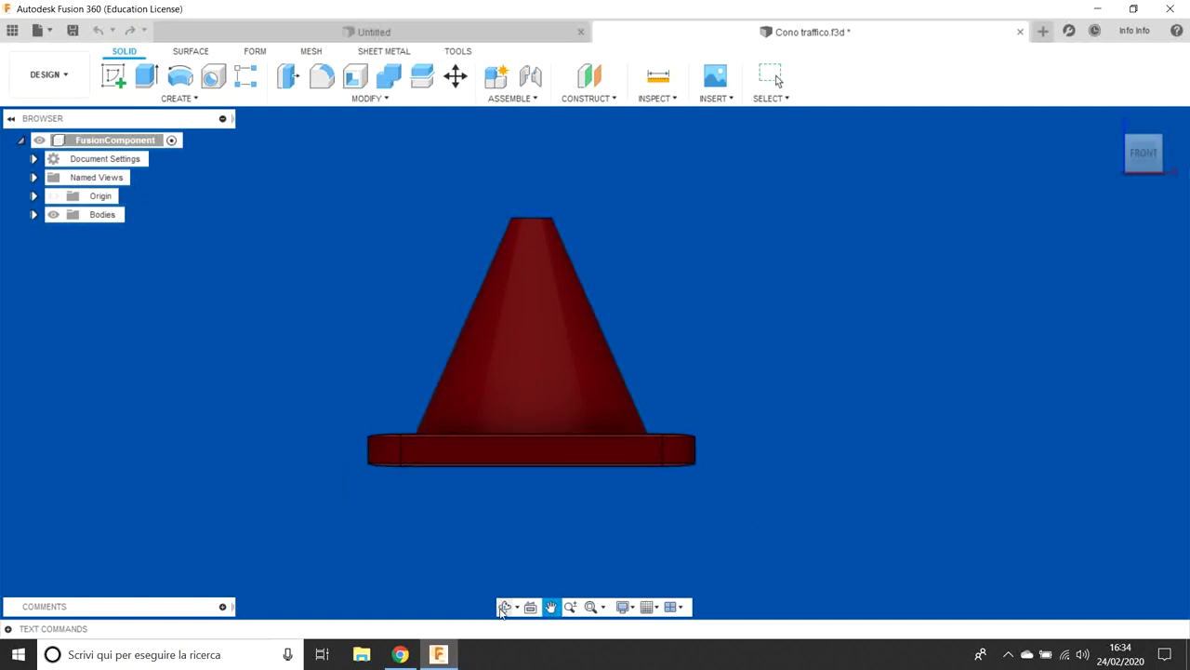
{"action": "key", "text": "Escape"}
{"action": "left_click", "coordinate": [503, 609]}
{"action": "left_click_drag", "start_coordinate": [540, 372], "coordinate": [627, 368]}
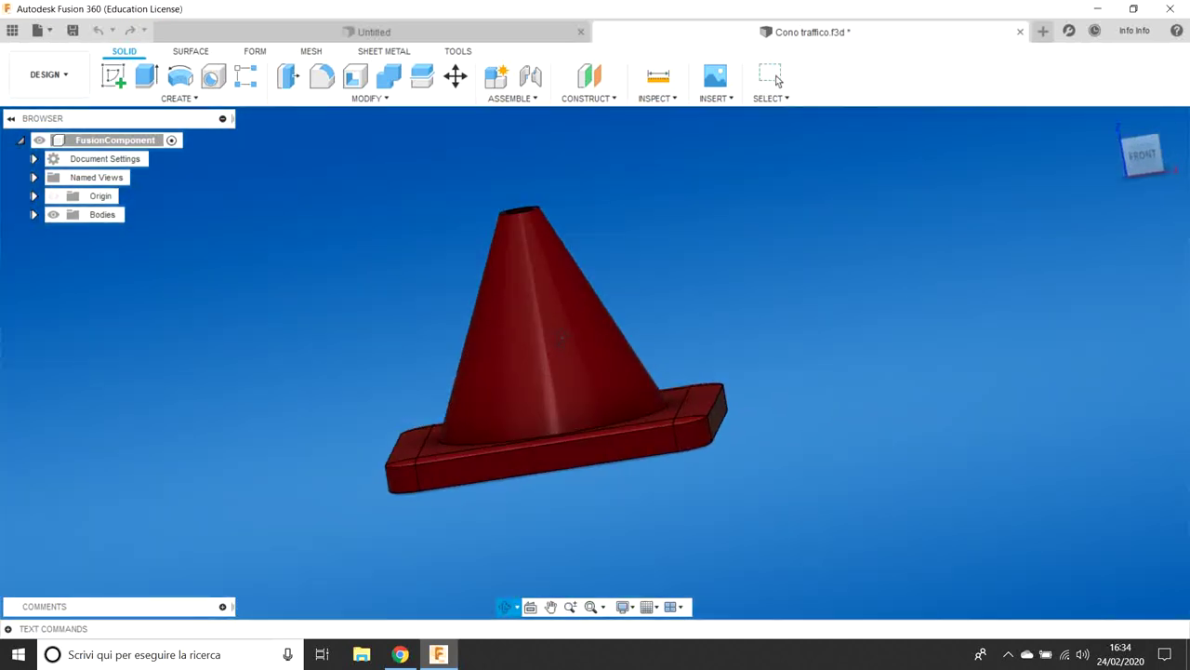
{"action": "mouse_move", "coordinate": [561, 340]}
{"action": "left_mouse_down"}
{"action": "mouse_move", "coordinate": [616, 307]}
{"action": "mouse_move", "coordinate": [515, 308]}
{"action": "mouse_move", "coordinate": [600, 229]}
{"action": "left_mouse_up"}
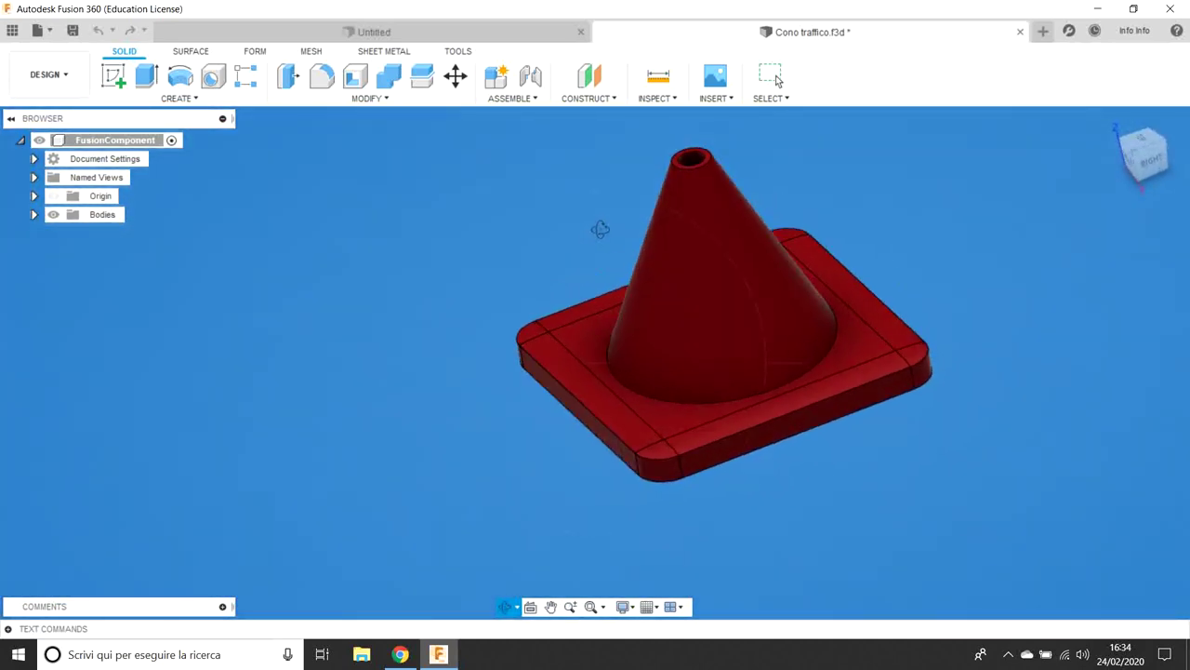
{"action": "left_click", "coordinate": [559, 614]}
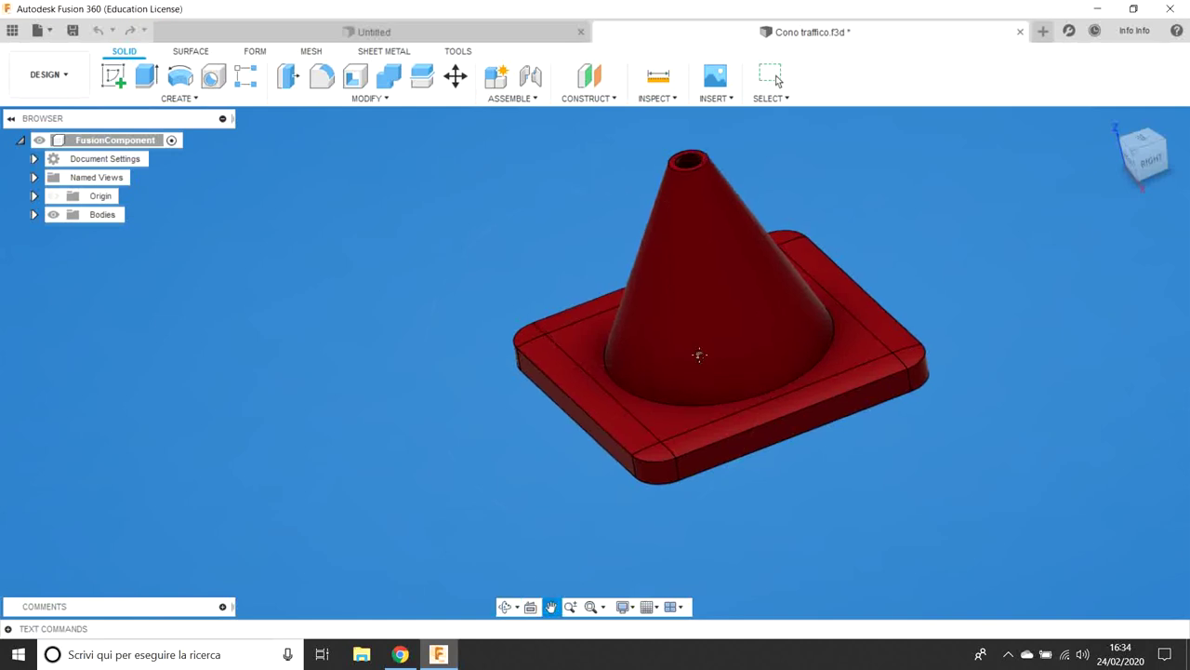
{"action": "mouse_move", "coordinate": [696, 353]}
{"action": "left_mouse_down"}
{"action": "mouse_move", "coordinate": [499, 378]}
{"action": "mouse_move", "coordinate": [368, 253]}
{"action": "mouse_move", "coordinate": [616, 255]}
{"action": "mouse_move", "coordinate": [529, 285]}
{"action": "mouse_move", "coordinate": [484, 242]}
{"action": "mouse_move", "coordinate": [519, 270]}
{"action": "left_mouse_up"}
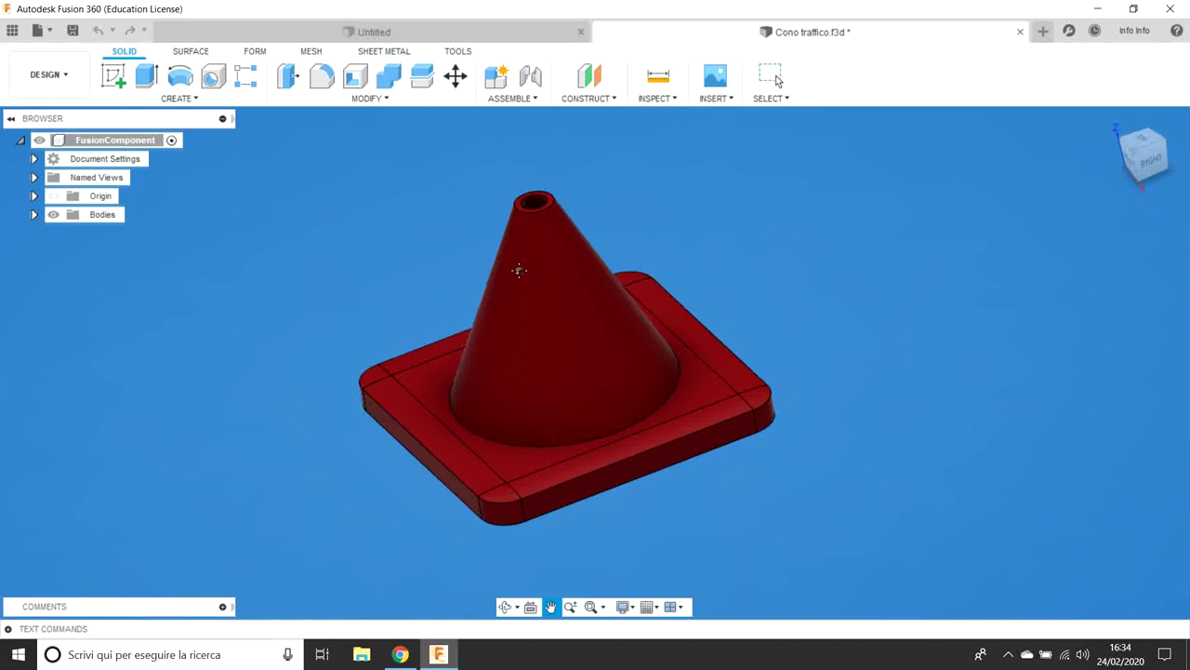
Step: Zoom the view out and back in, then fit the whole traffic cone into the viewport
{"action": "left_click", "coordinate": [775, 75]}
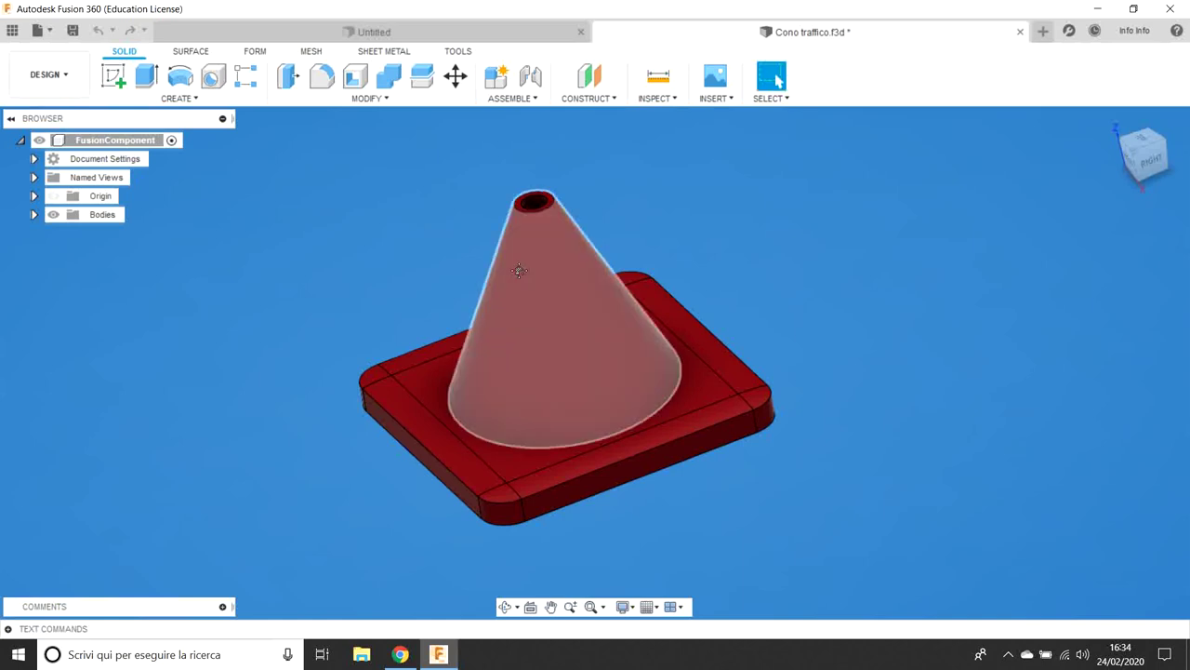
{"action": "left_click", "coordinate": [571, 608]}
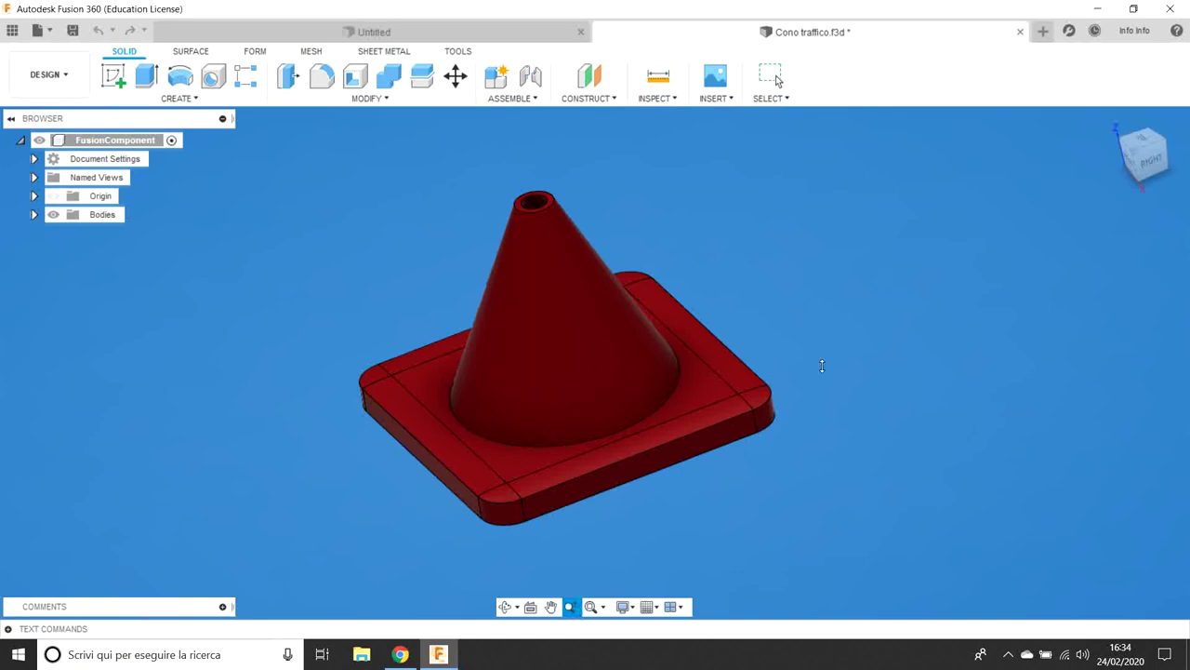
{"action": "mouse_move", "coordinate": [823, 365]}
{"action": "left_mouse_down"}
{"action": "mouse_move", "coordinate": [790, 250]}
{"action": "mouse_move", "coordinate": [789, 374]}
{"action": "left_mouse_up"}
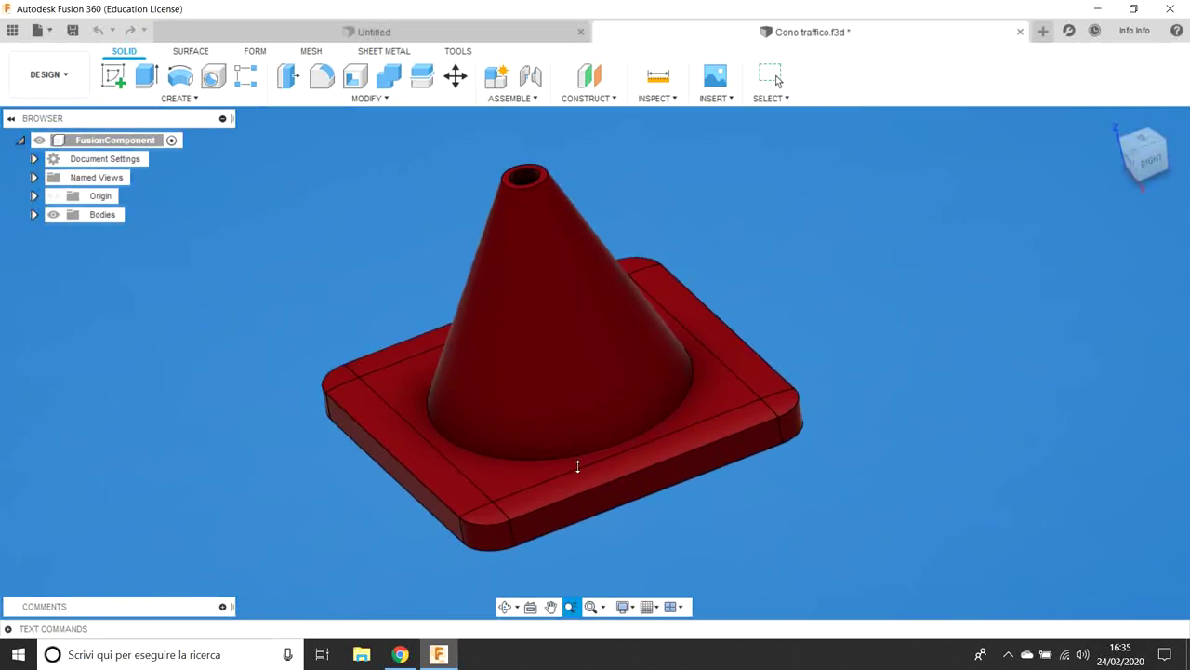
{"action": "mouse_move", "coordinate": [877, 497]}
{"action": "left_mouse_down"}
{"action": "mouse_move", "coordinate": [865, 481]}
{"action": "mouse_move", "coordinate": [867, 513]}
{"action": "left_mouse_up"}
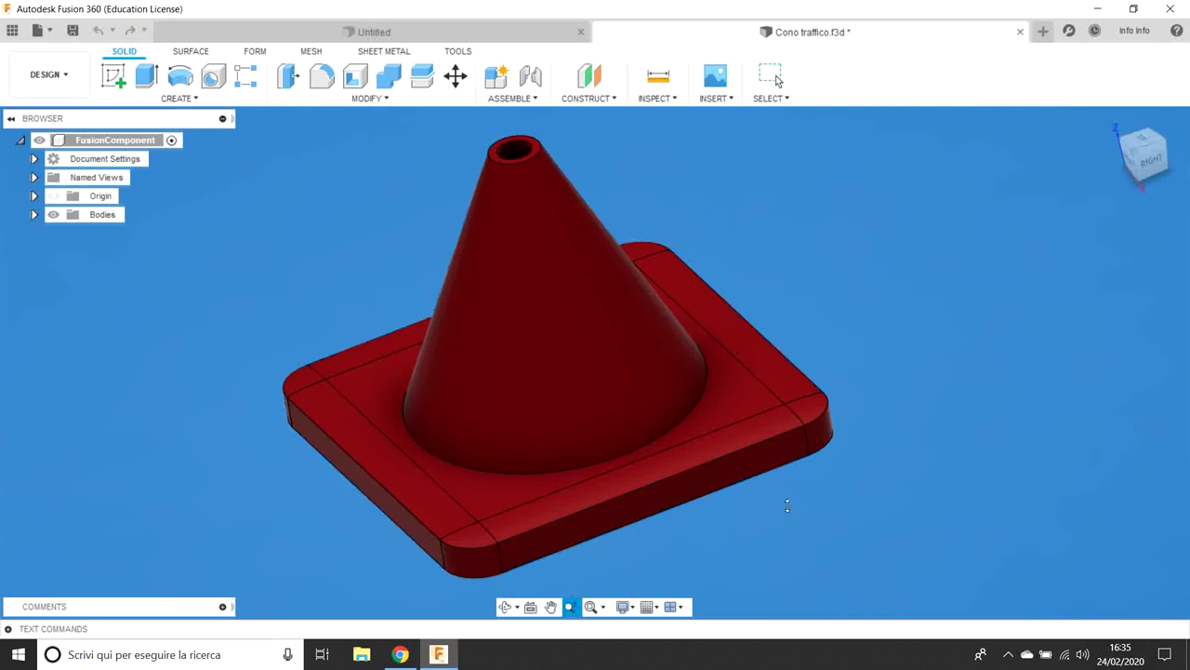
{"action": "left_click", "coordinate": [775, 75]}
{"action": "left_click", "coordinate": [592, 607]}
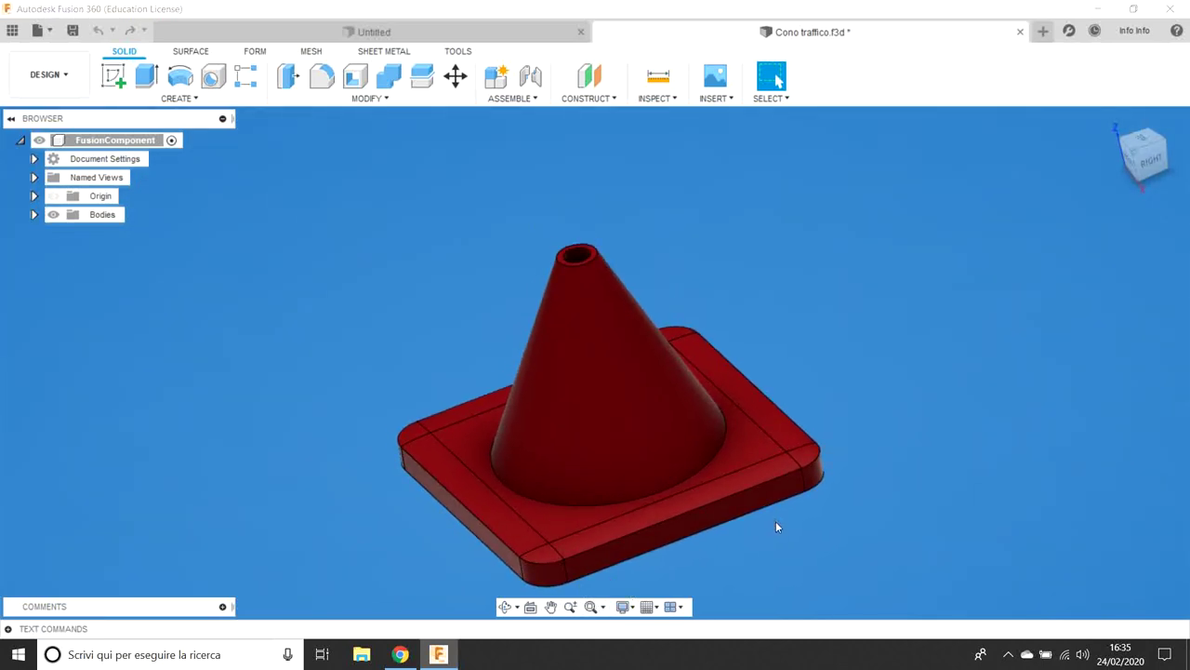
Step: Window-zoom into the area around the cone tip, then clear the accidental body selection
{"action": "left_click", "coordinate": [603, 608]}
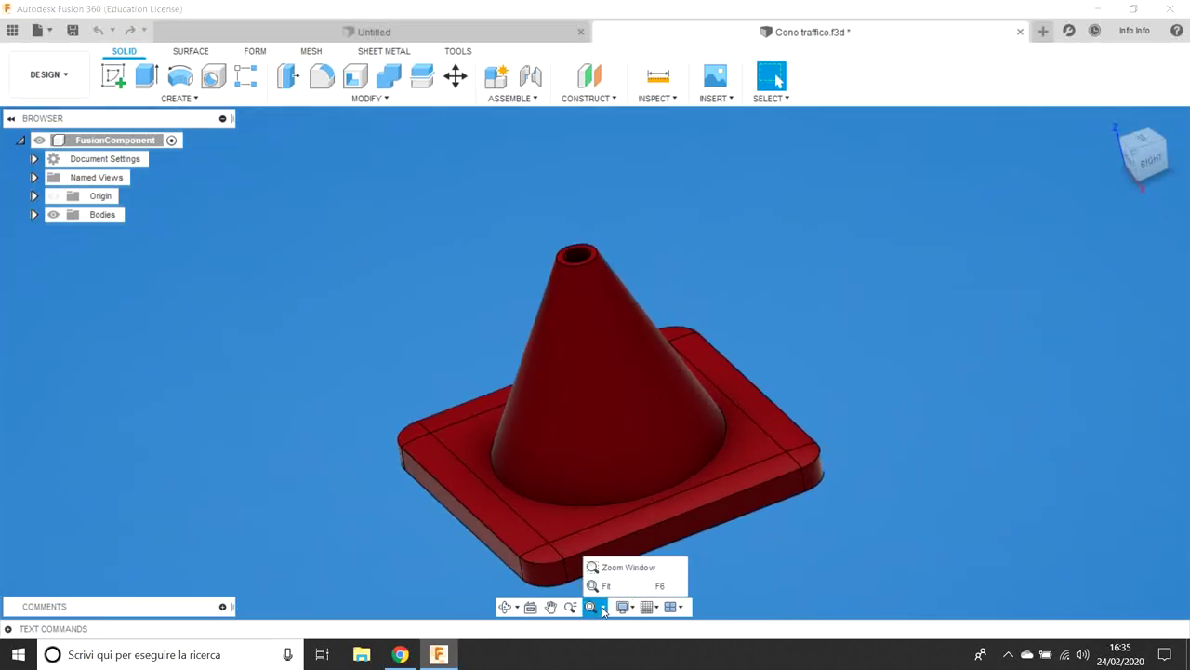
{"action": "left_click", "coordinate": [602, 609]}
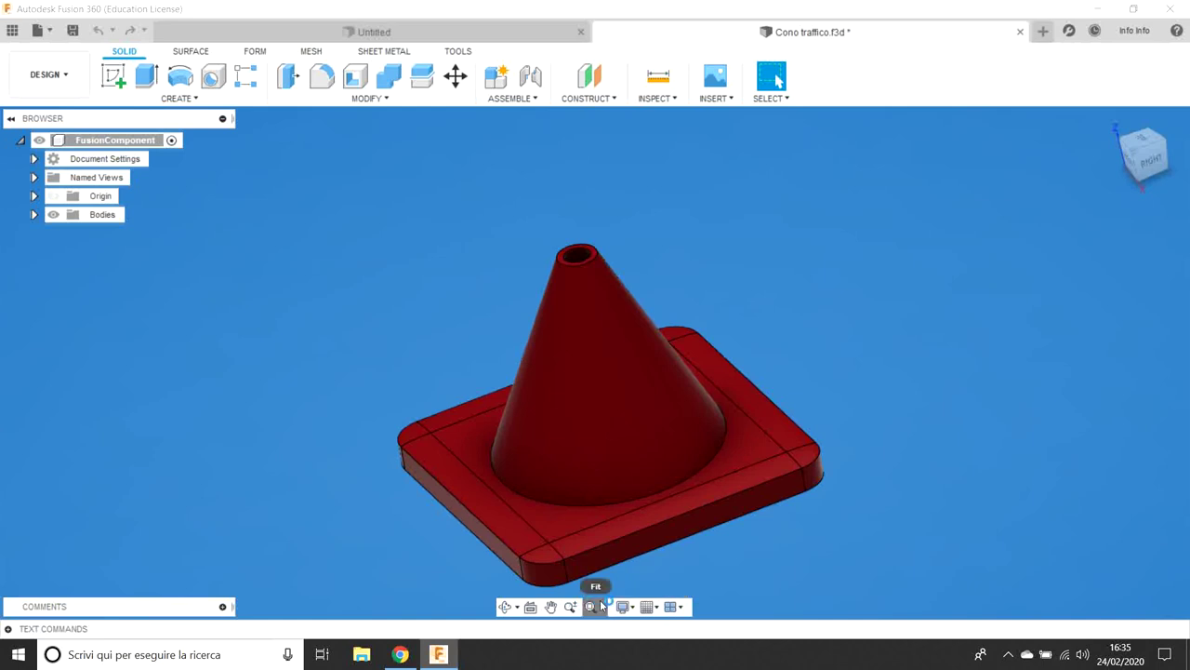
{"action": "left_click", "coordinate": [602, 607]}
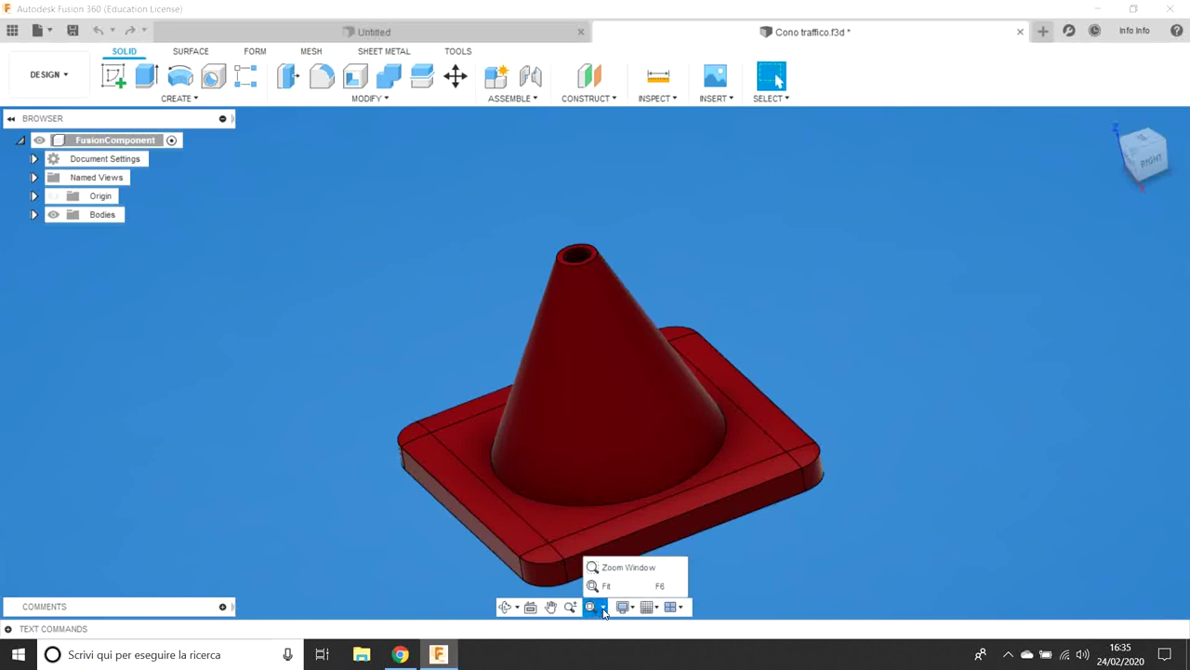
{"action": "left_click", "coordinate": [619, 565]}
{"action": "left_click_drag", "start_coordinate": [492, 254], "coordinate": [679, 339]}
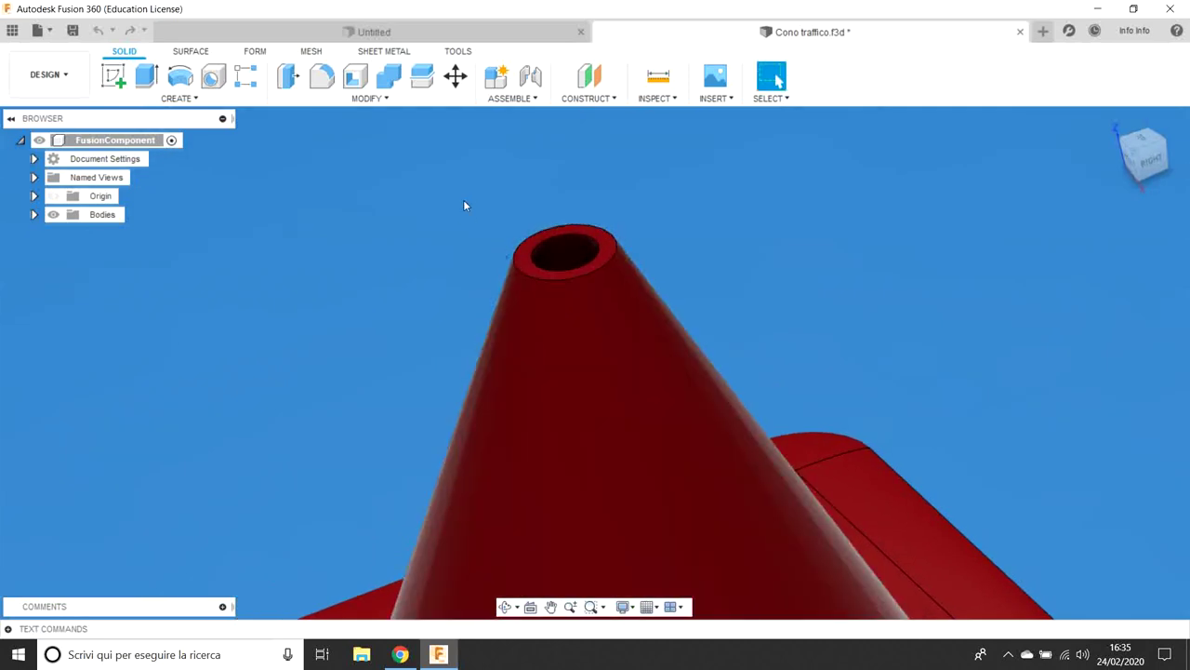
{"action": "left_click_drag", "start_coordinate": [464, 201], "coordinate": [684, 331]}
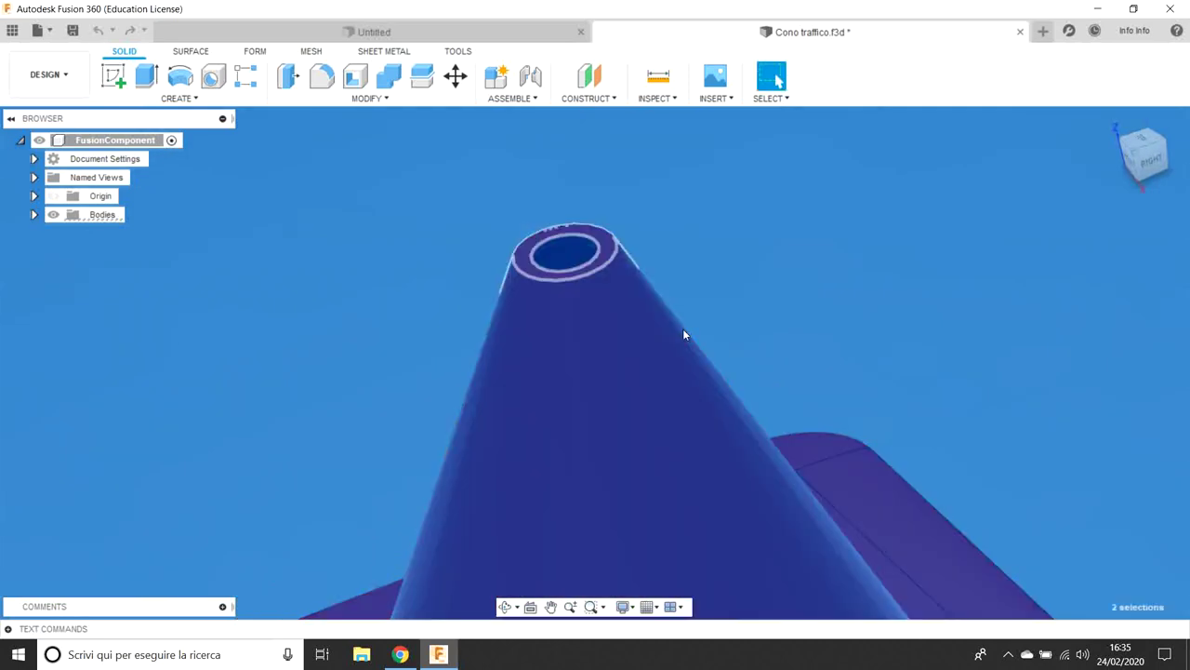
{"action": "left_click", "coordinate": [744, 274]}
Step: Zoom out and pan the cone from the lower right into the centre of the view
{"action": "scroll", "coordinate": [847, 302], "scroll_direction": "down", "scroll_amount": 3}
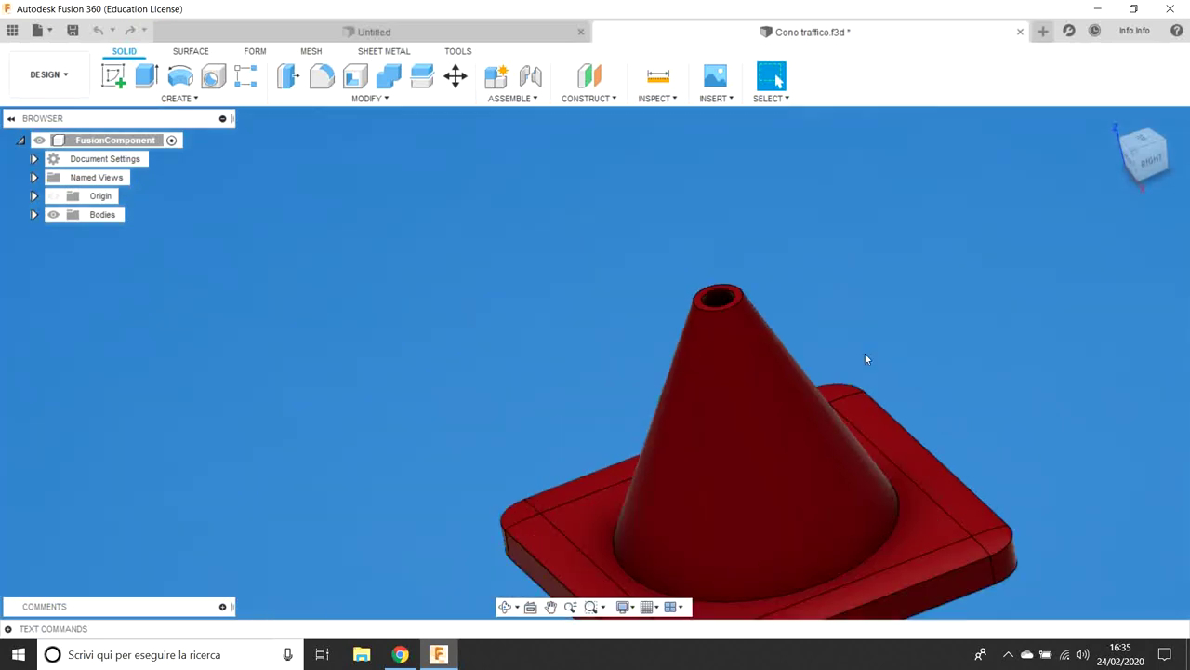
{"action": "scroll", "coordinate": [864, 352], "scroll_direction": "down", "scroll_amount": 3}
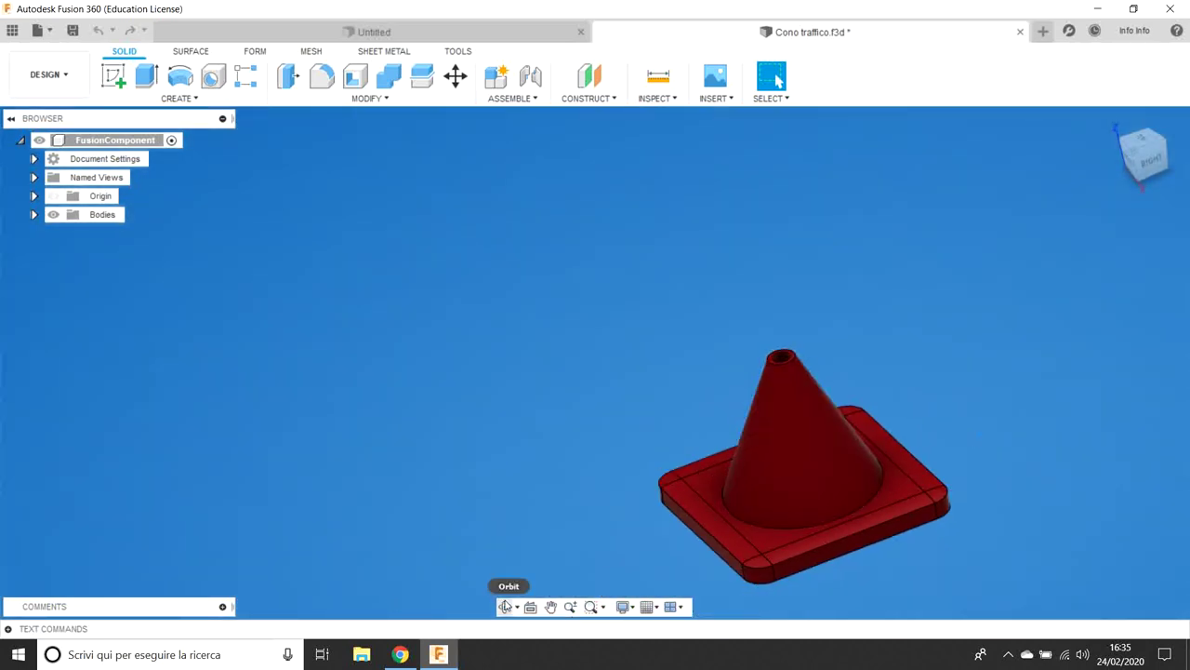
{"action": "left_click", "coordinate": [551, 606]}
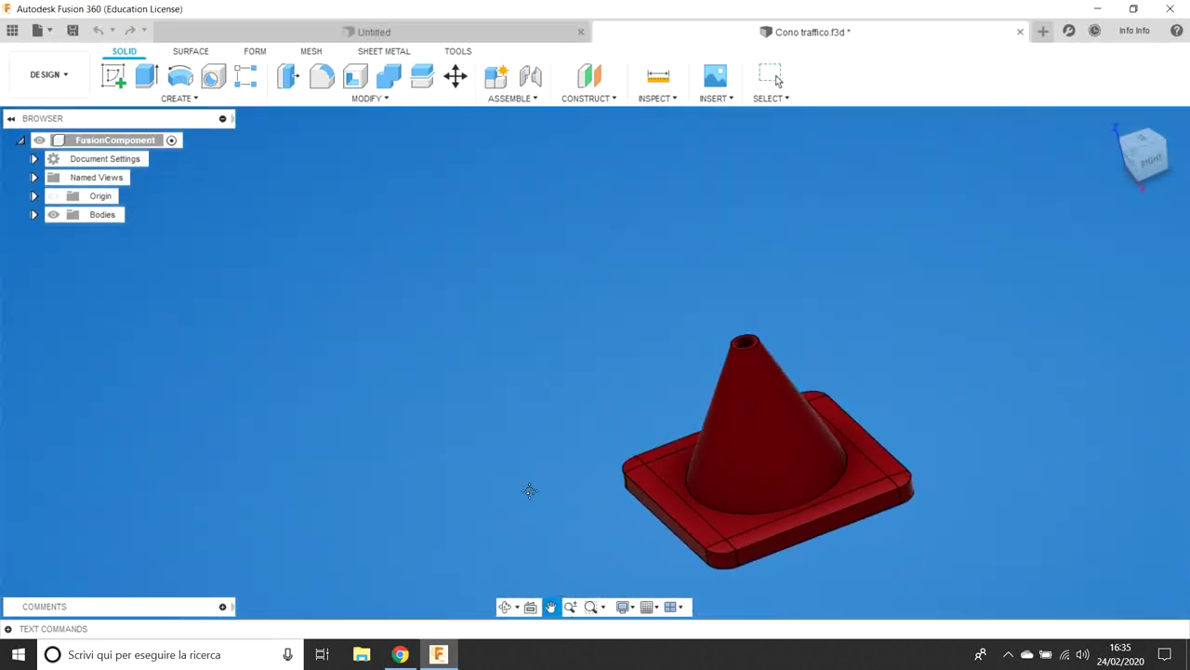
{"action": "left_click_drag", "start_coordinate": [571, 494], "coordinate": [331, 439]}
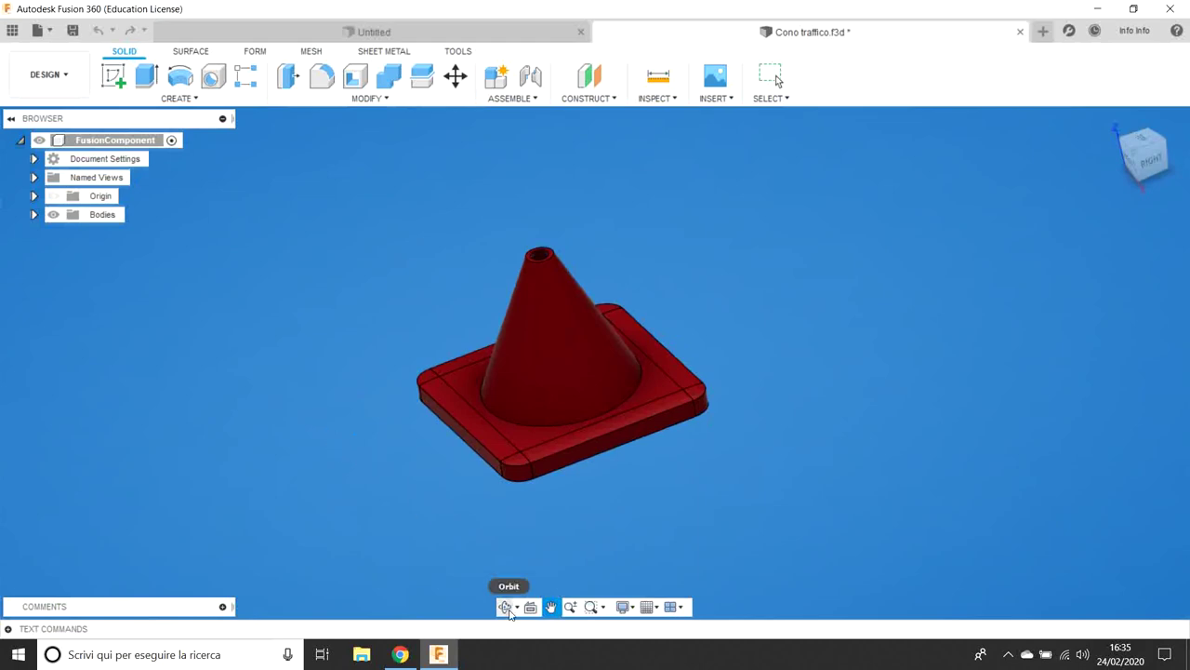
{"action": "left_click", "coordinate": [505, 606]}
{"action": "key", "text": "Delete"}
Step: Orbit the cone to a lower, more side-on viewing angle
{"action": "left_click", "coordinate": [505, 607]}
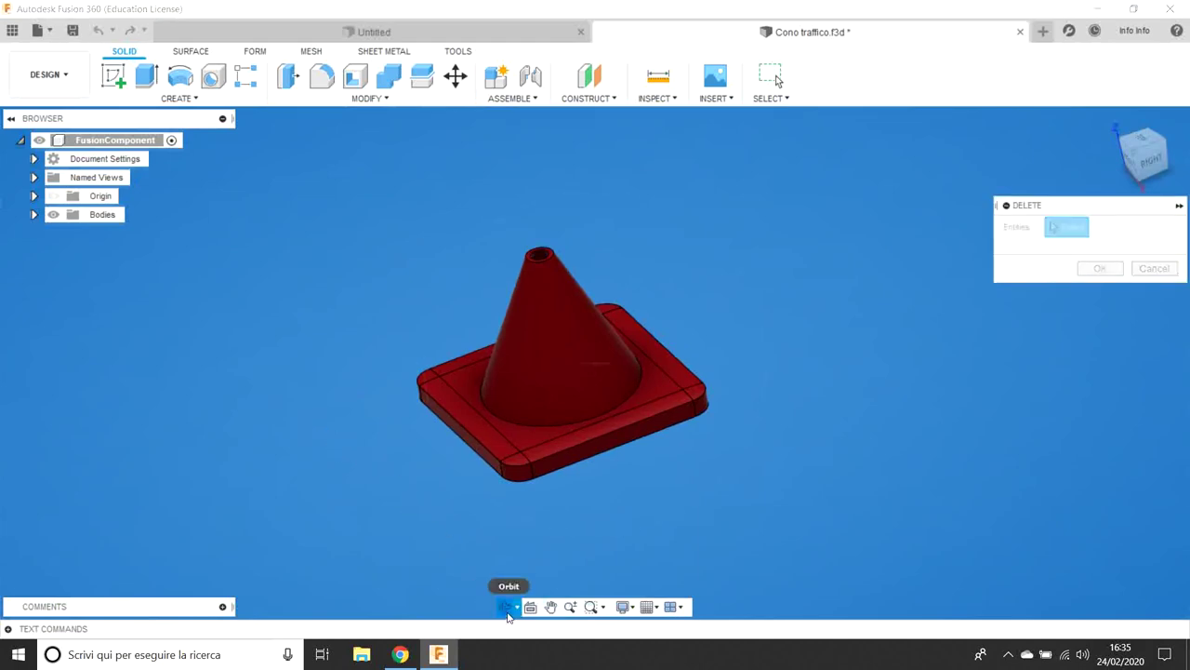
{"action": "mouse_move", "coordinate": [491, 526]}
{"action": "left_mouse_down"}
{"action": "mouse_move", "coordinate": [516, 529]}
{"action": "mouse_move", "coordinate": [571, 499]}
{"action": "mouse_move", "coordinate": [564, 515]}
{"action": "mouse_move", "coordinate": [499, 524]}
{"action": "mouse_move", "coordinate": [450, 437]}
{"action": "mouse_move", "coordinate": [658, 485]}
{"action": "mouse_move", "coordinate": [691, 234]}
{"action": "mouse_move", "coordinate": [590, 232]}
{"action": "mouse_move", "coordinate": [704, 244]}
{"action": "mouse_move", "coordinate": [739, 280]}
{"action": "left_mouse_up"}
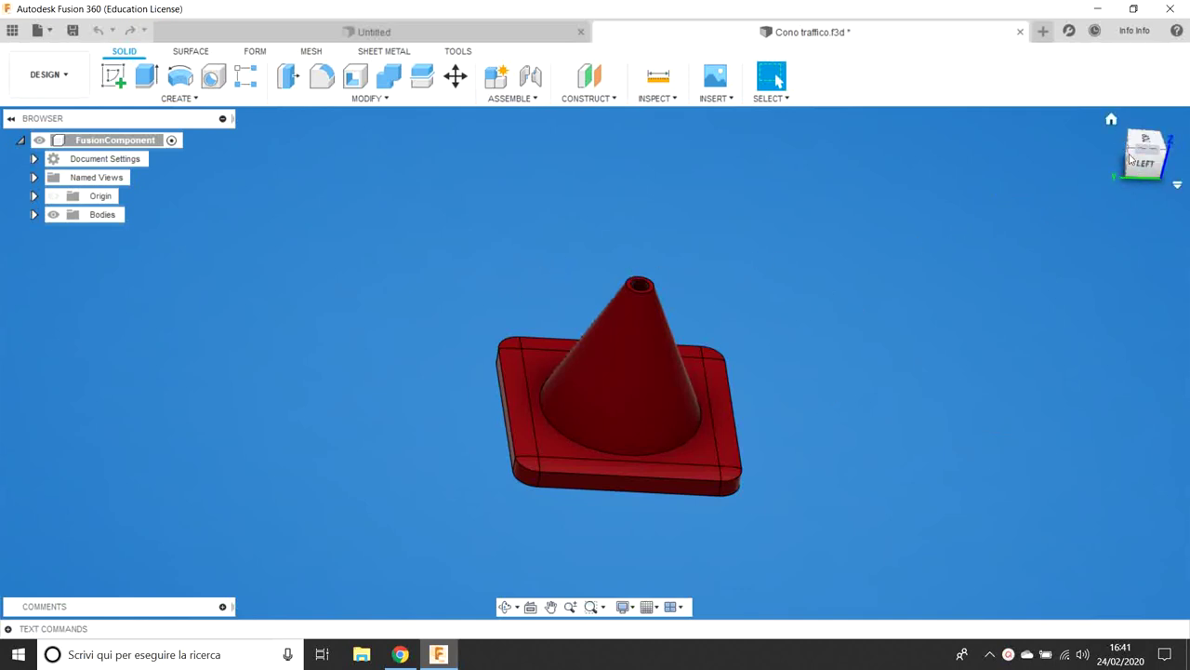
Step: View the cone from the left, underneath and behind, rolling the back view upright again
{"action": "mouse_move", "coordinate": [1143, 156]}
{"action": "left_click", "coordinate": [1147, 166]}
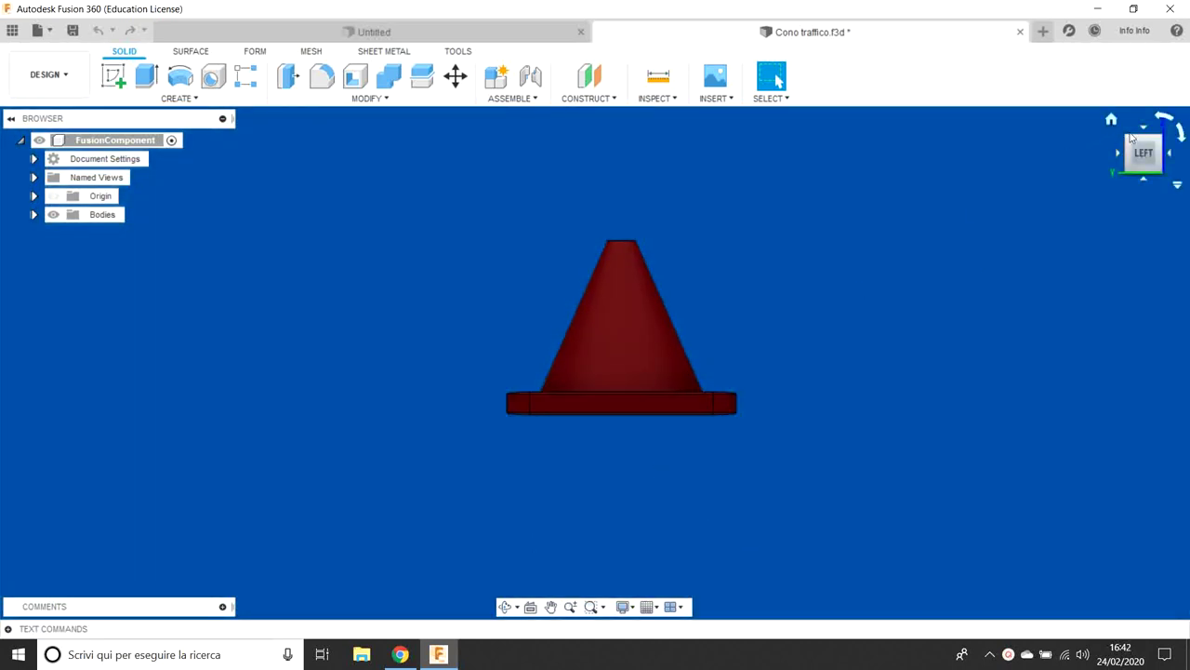
{"action": "left_click", "coordinate": [1143, 181]}
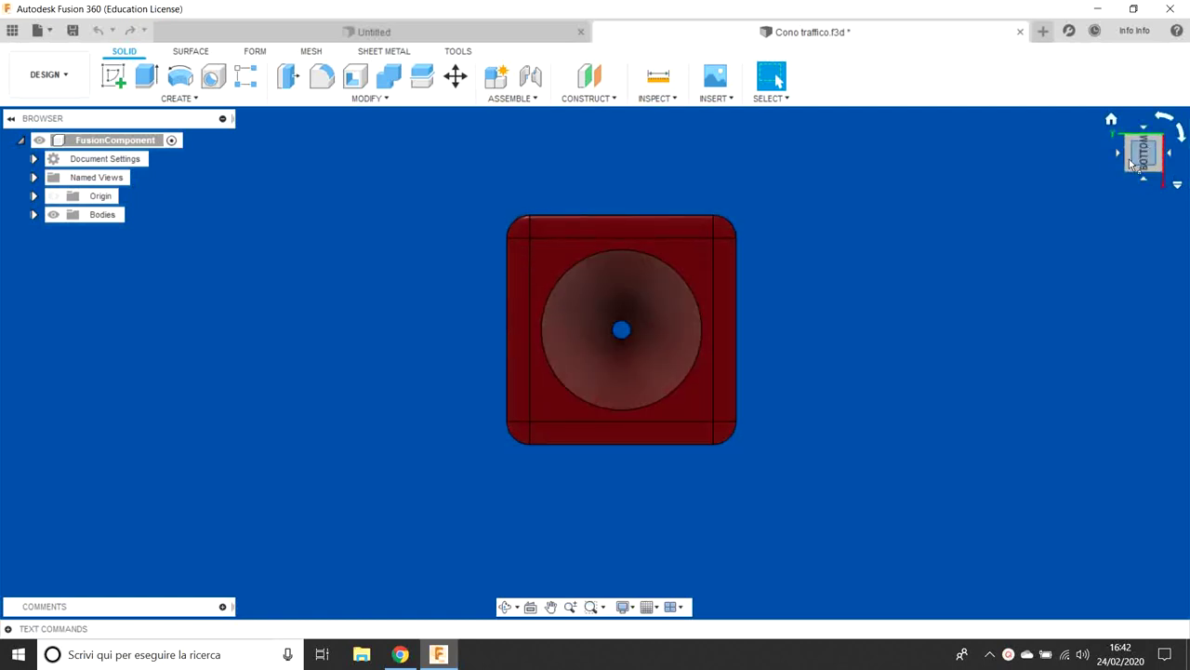
{"action": "left_click", "coordinate": [1123, 160]}
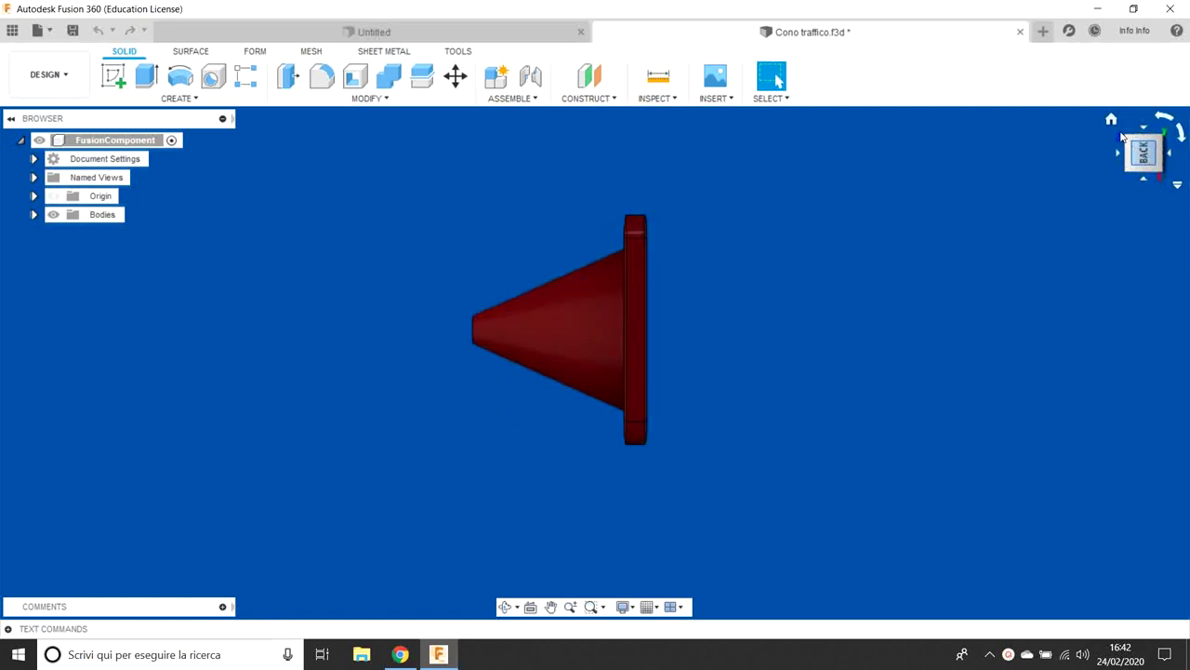
{"action": "left_click", "coordinate": [1158, 118]}
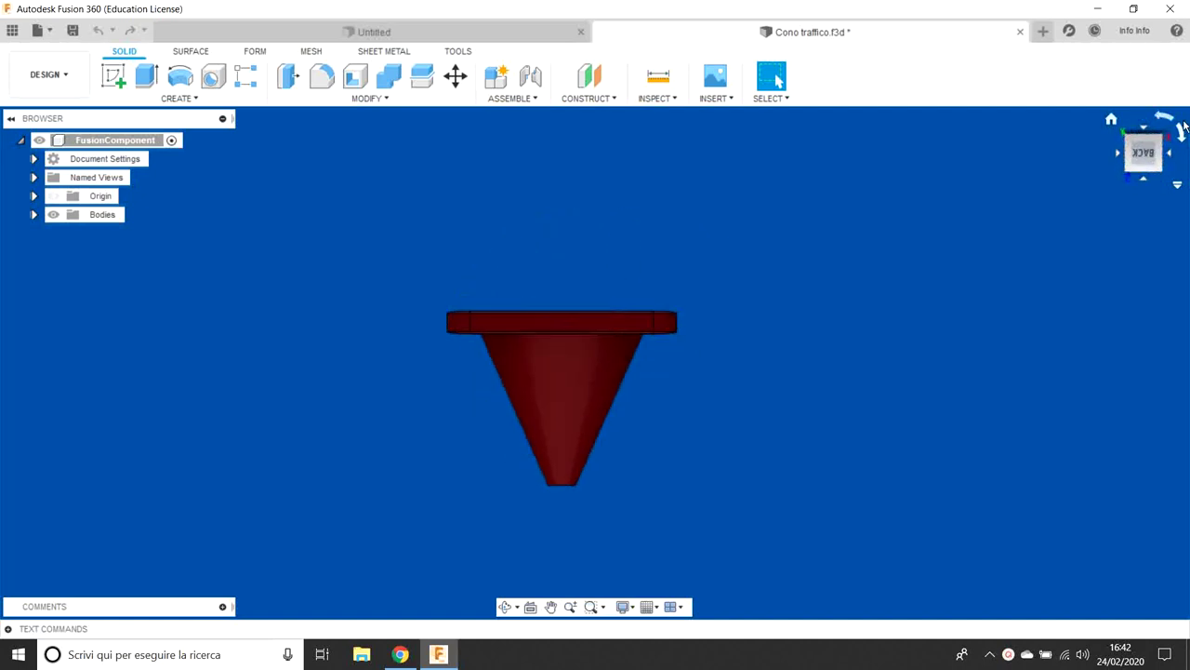
{"action": "left_click", "coordinate": [1182, 135]}
{"action": "left_click", "coordinate": [1181, 135]}
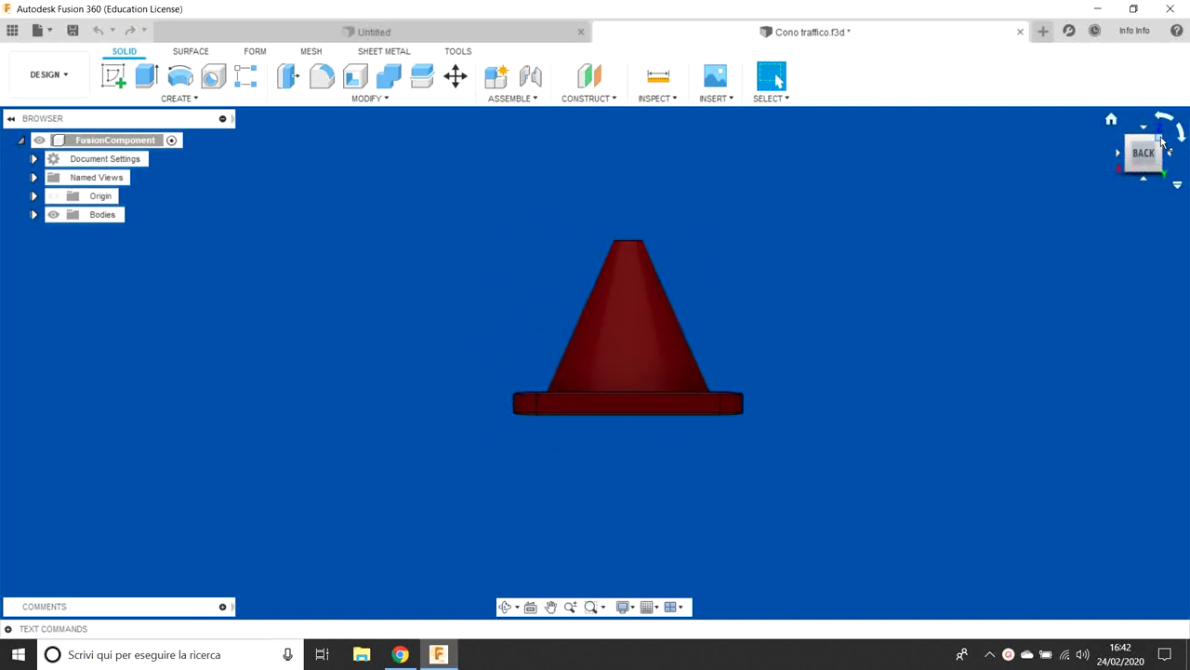
Step: Jump to an angled top-back-left view, then return to the Home isometric view
{"action": "left_click", "coordinate": [1164, 138]}
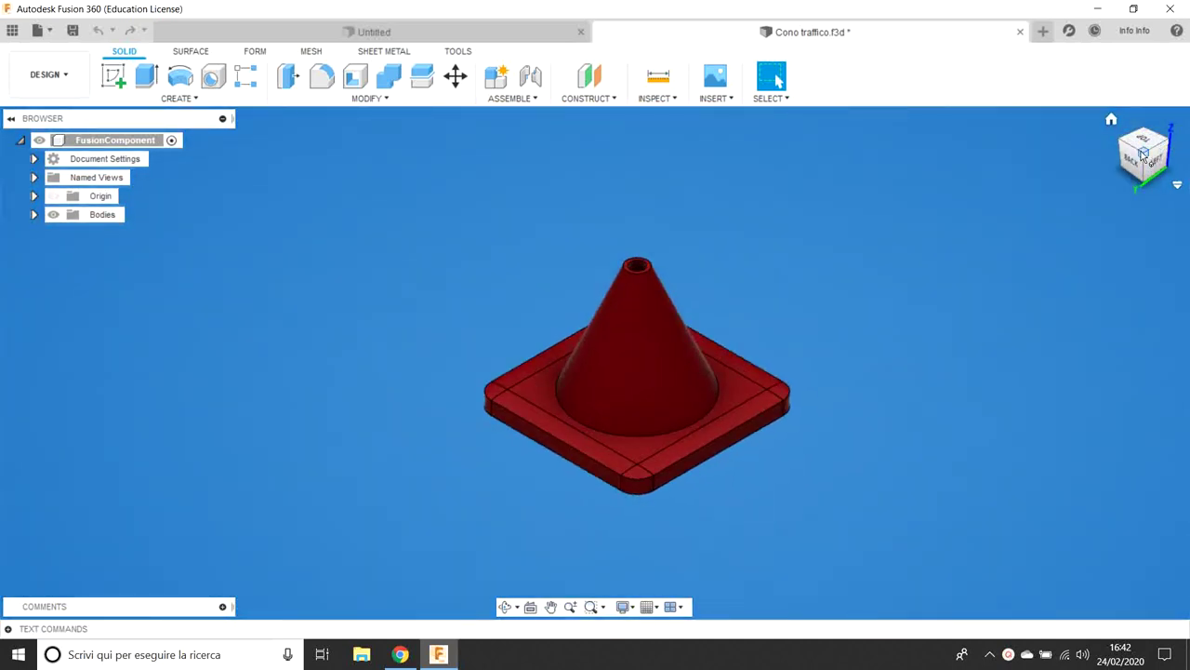
{"action": "left_click", "coordinate": [1111, 120]}
{"action": "left_click", "coordinate": [1112, 121]}
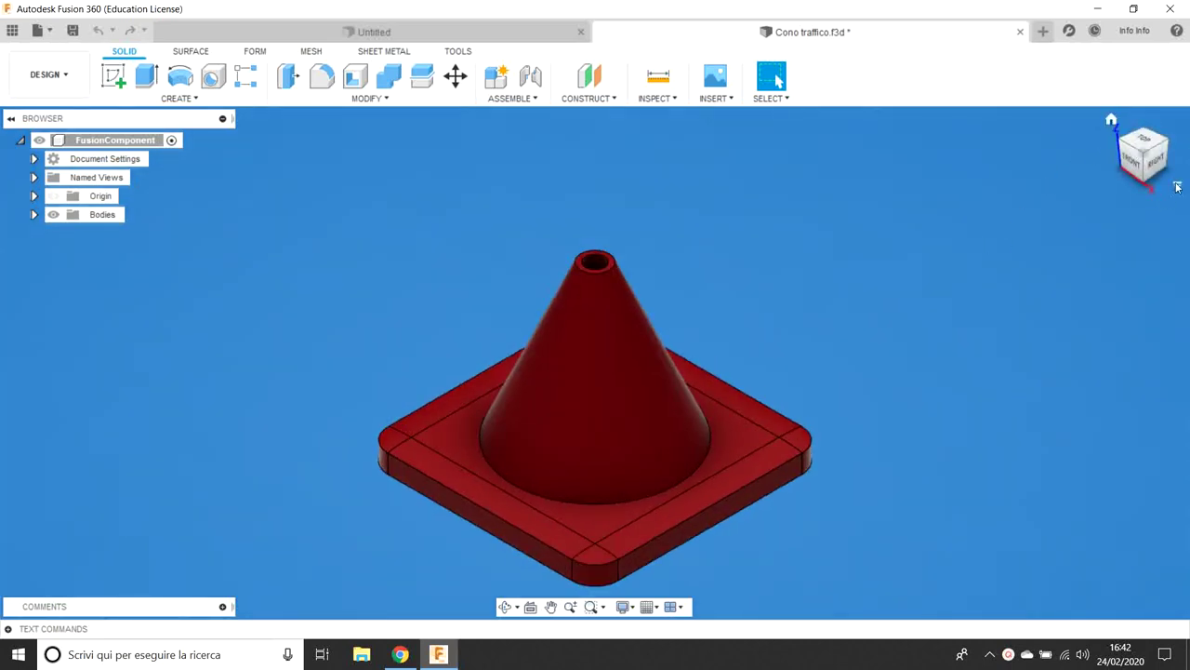
{"action": "left_click", "coordinate": [1177, 186]}
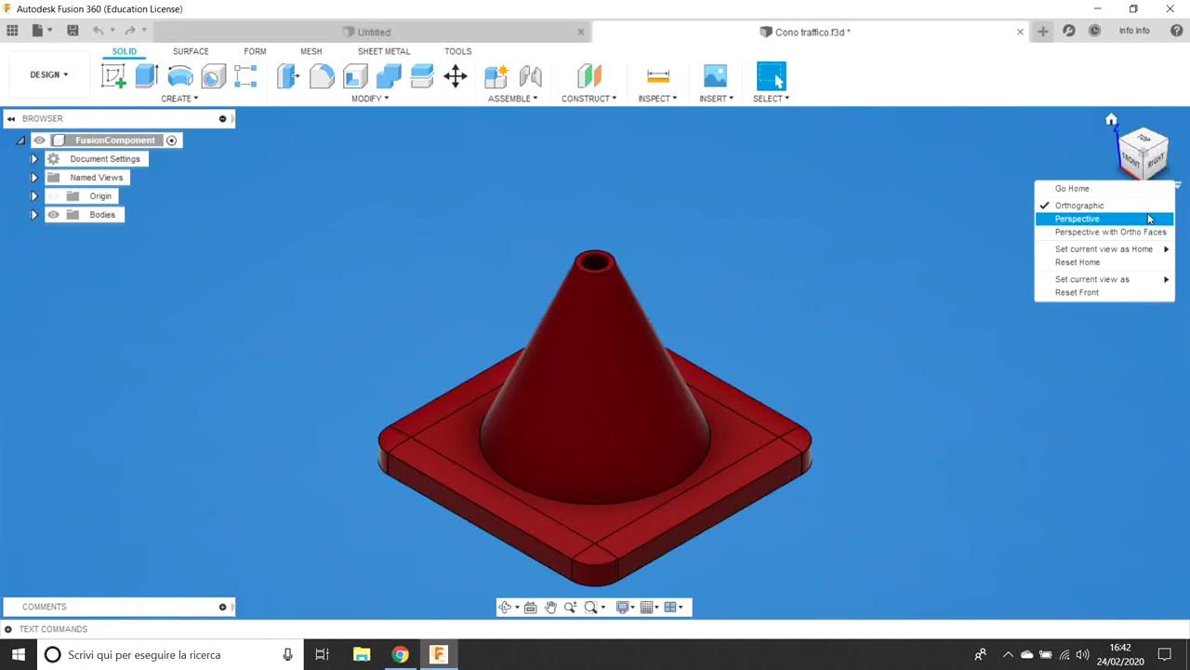
{"action": "left_click", "coordinate": [1083, 224]}
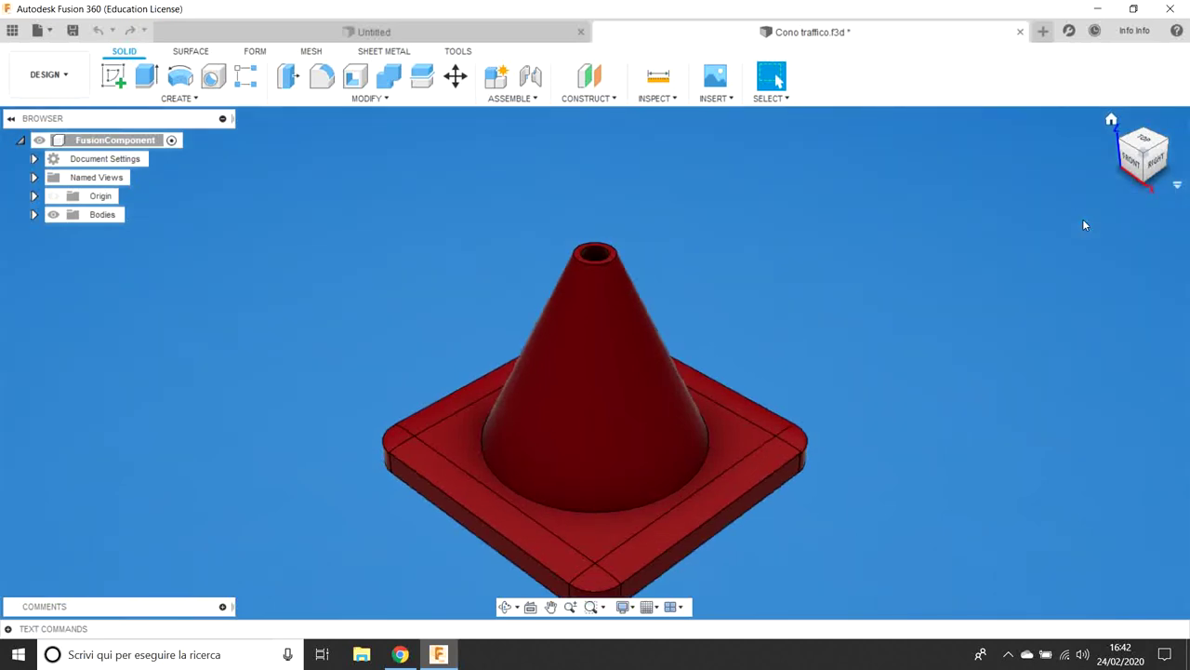
{"action": "left_click", "coordinate": [1154, 166]}
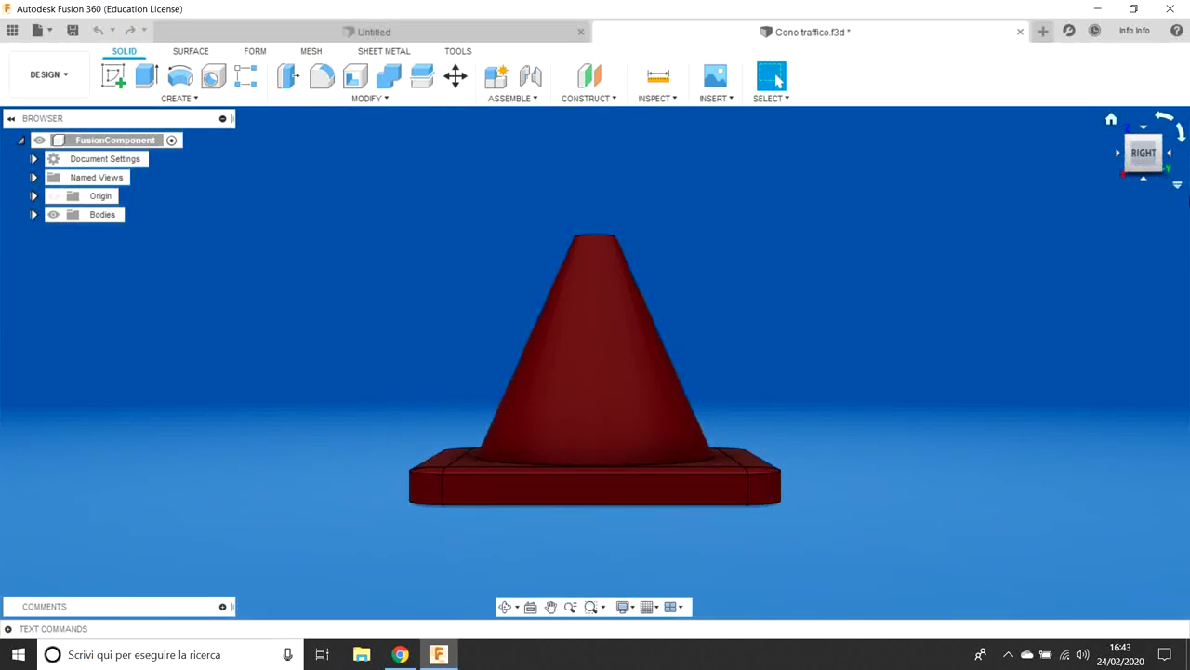
{"action": "mouse_move", "coordinate": [1144, 154]}
{"action": "left_click", "coordinate": [1177, 187]}
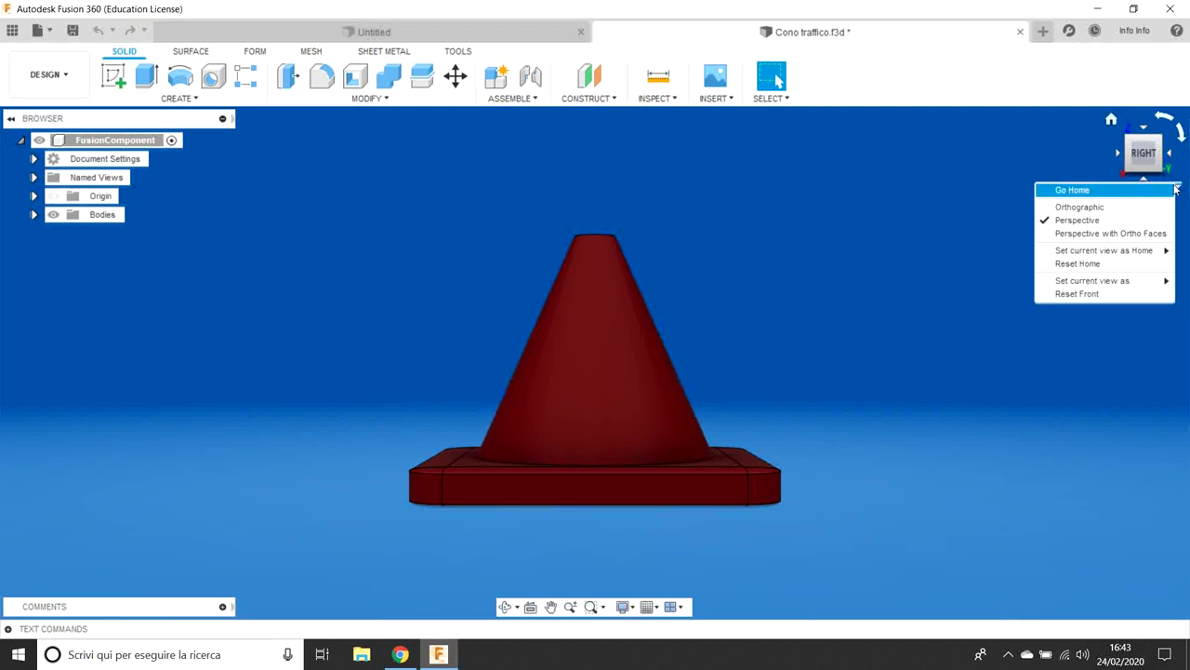
{"action": "left_click", "coordinate": [1186, 198]}
{"action": "left_click", "coordinate": [1178, 186]}
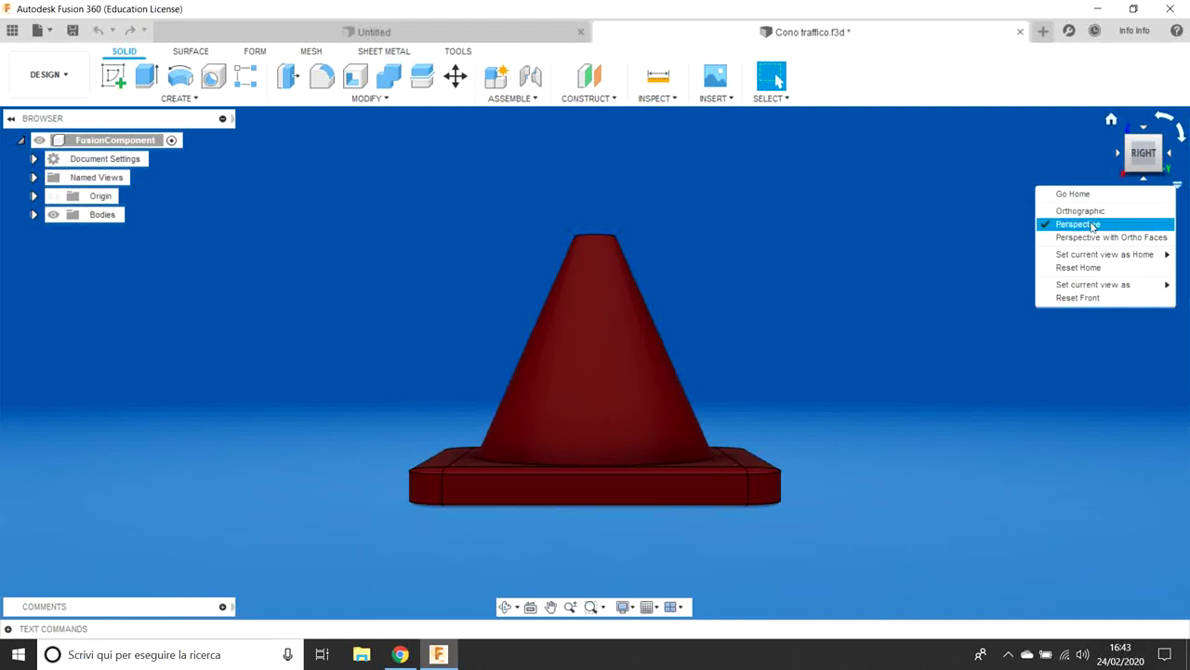
{"action": "left_click", "coordinate": [1088, 236]}
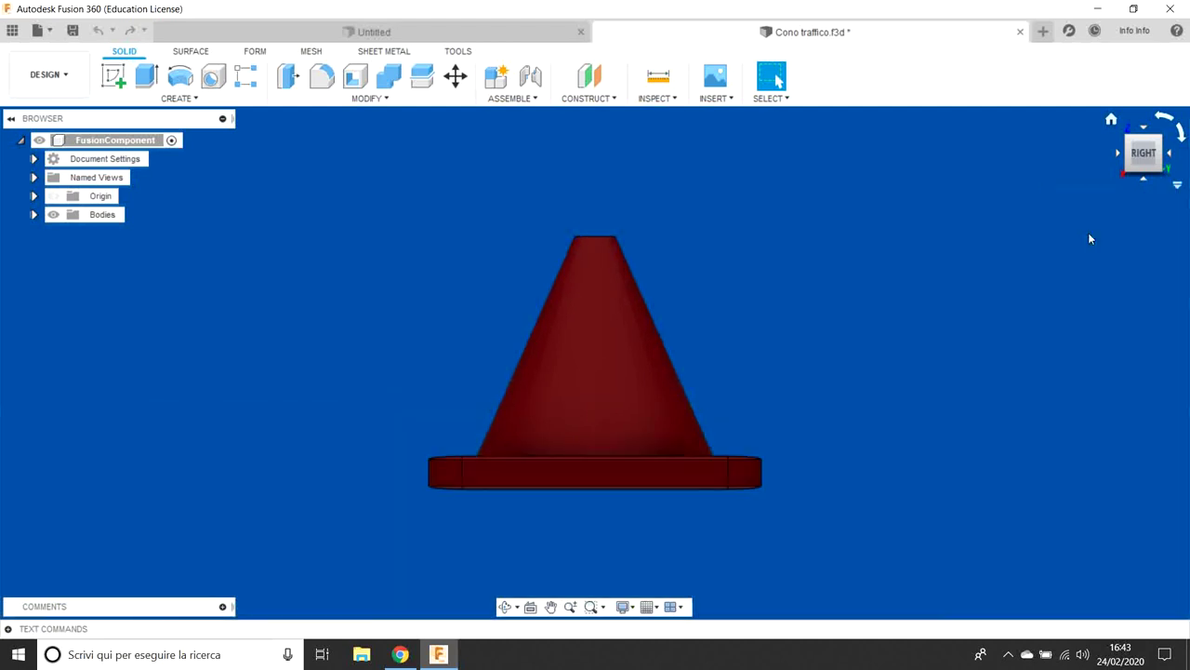
{"action": "left_click", "coordinate": [1177, 186]}
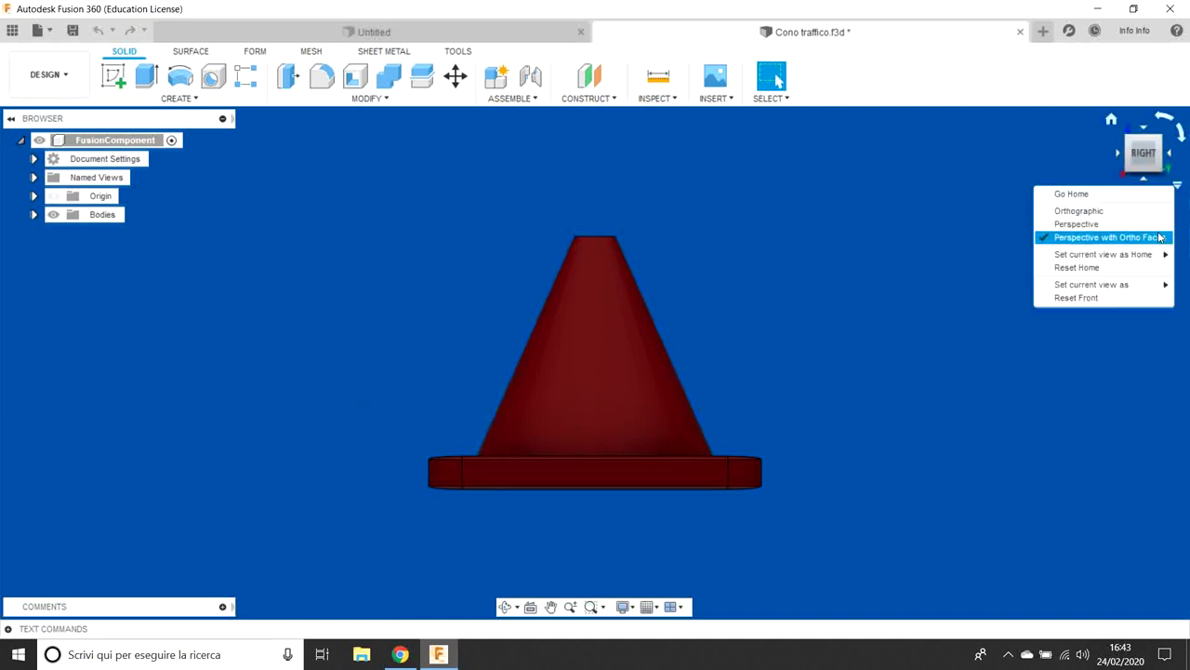
{"action": "left_click", "coordinate": [1074, 224]}
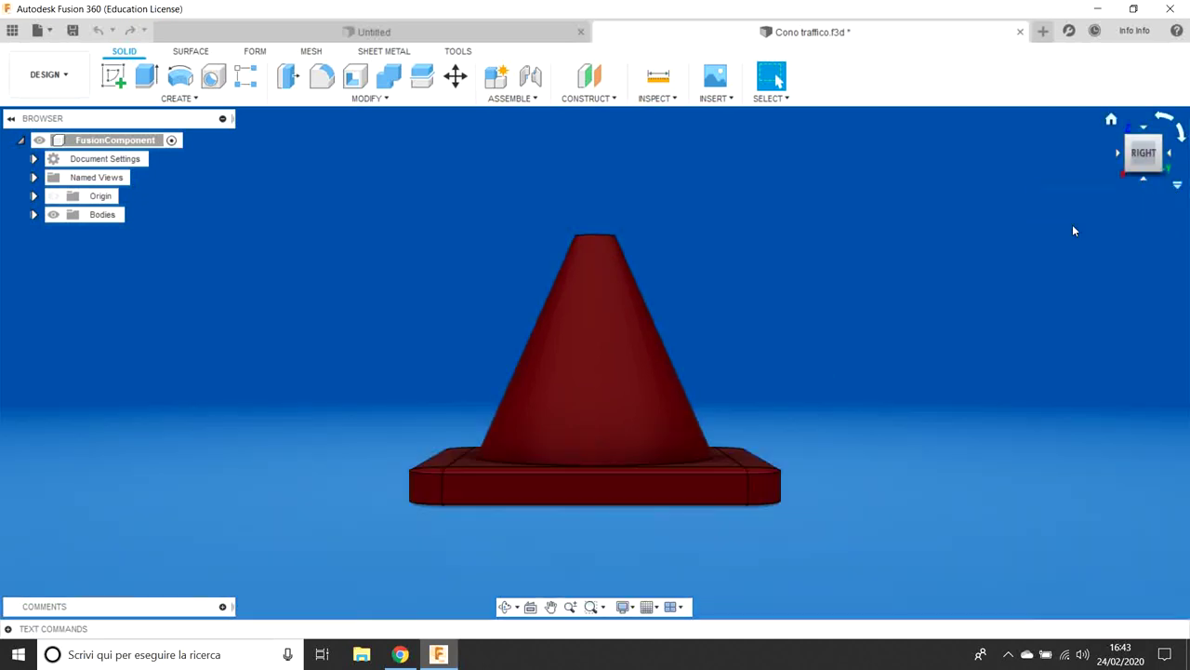
{"action": "left_click", "coordinate": [1177, 185]}
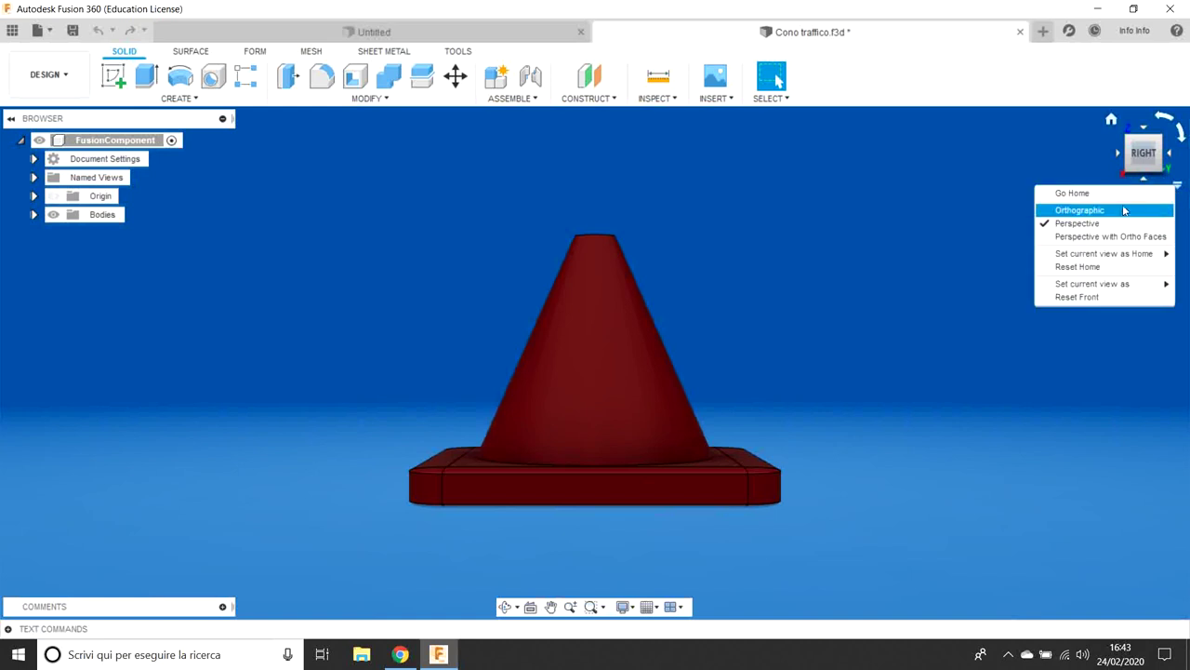
{"action": "left_click", "coordinate": [1125, 212]}
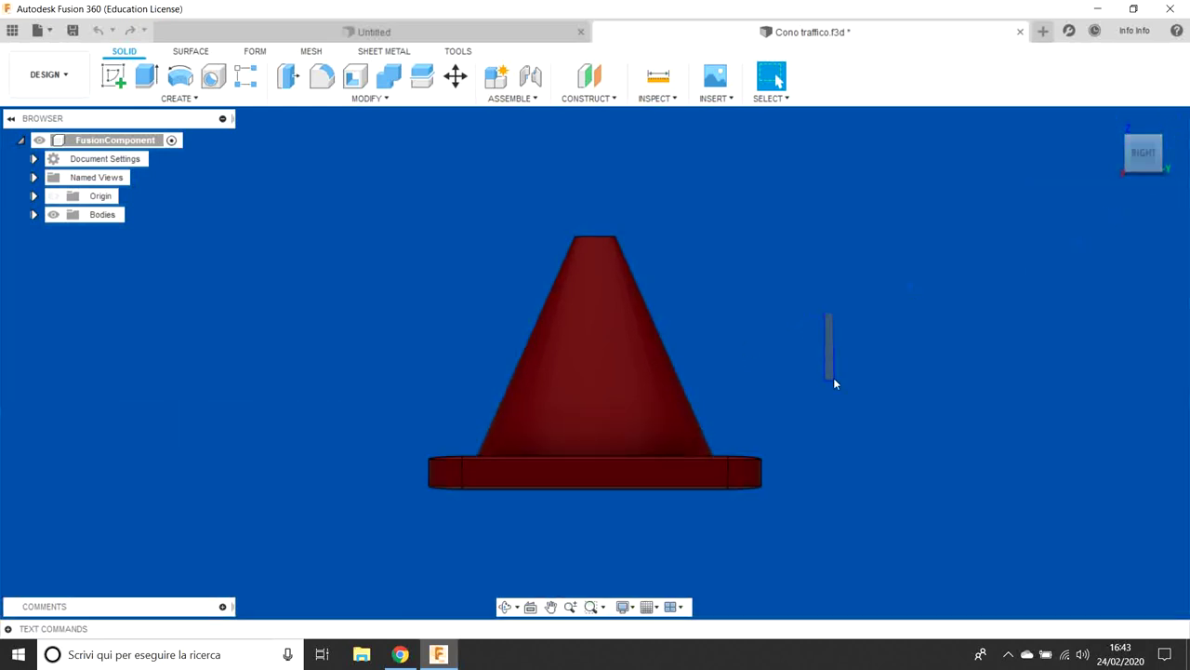
{"action": "left_click", "coordinate": [1175, 186]}
{"action": "mouse_move", "coordinate": [1143, 152]}
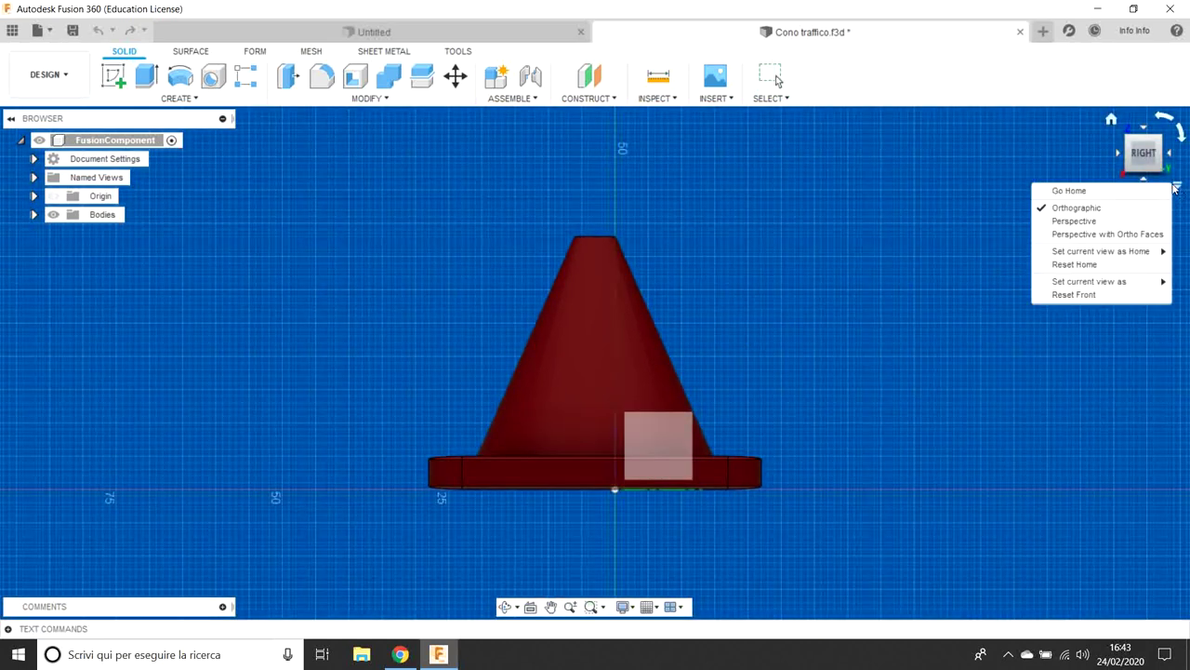
{"action": "left_click", "coordinate": [1069, 191]}
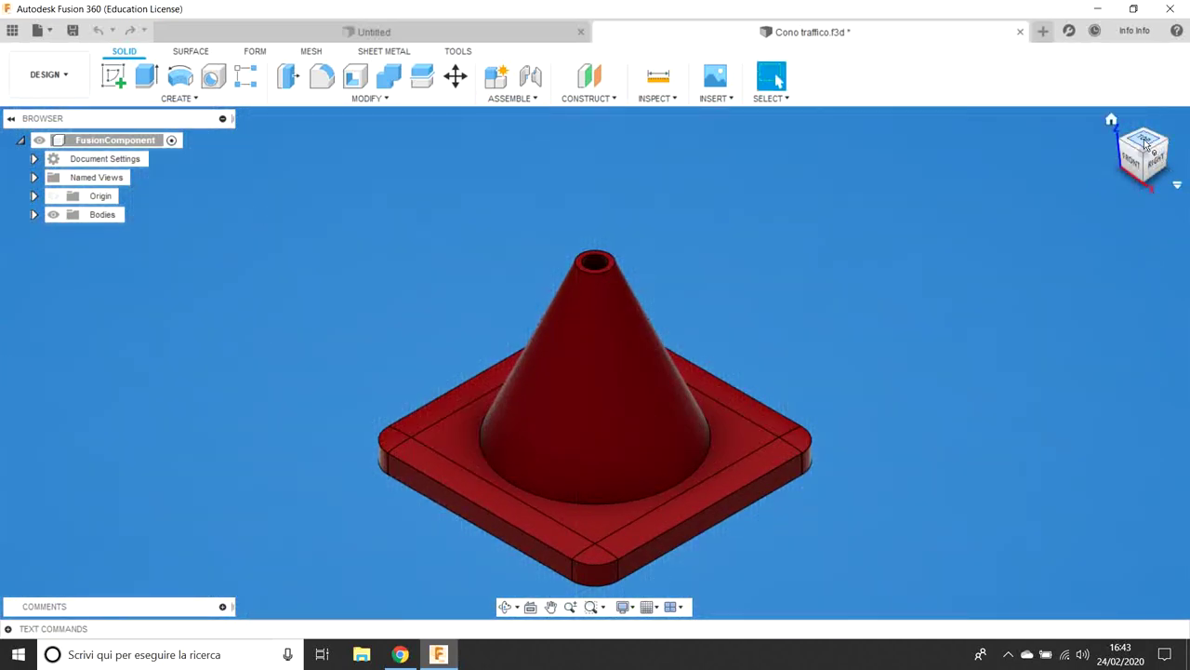
{"action": "middle_click_drag", "start_coordinate": [1146, 144], "coordinate": [1013, 317], "text": "shift"}
{"action": "left_click", "coordinate": [1122, 174]}
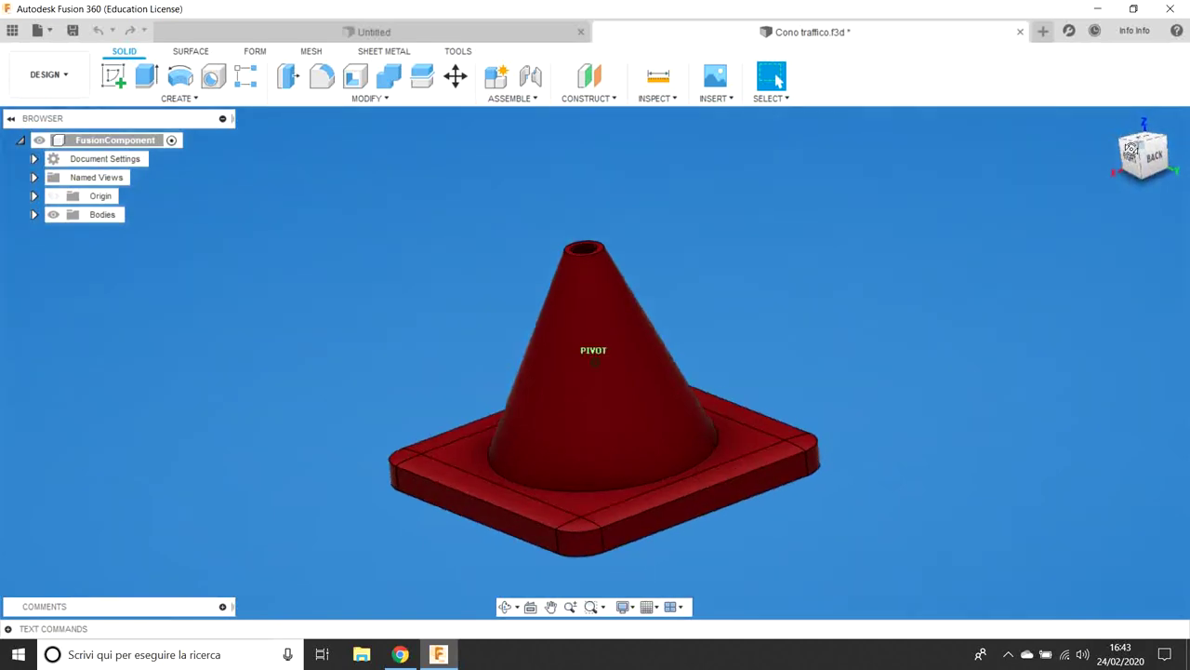
{"action": "left_click_drag", "start_coordinate": [1122, 175], "coordinate": [1162, 155]}
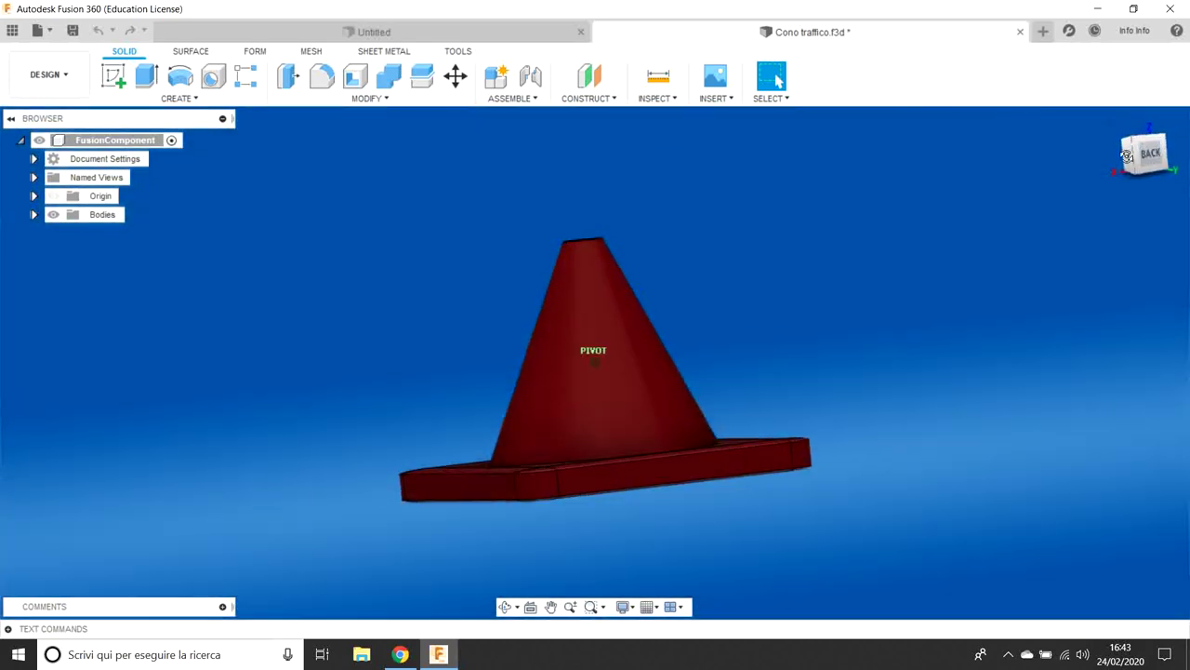
{"action": "mouse_move", "coordinate": [1162, 156]}
{"action": "middle_mouse_down", "text": "shift"}
{"action": "mouse_move", "coordinate": [1153, 279]}
{"action": "mouse_move", "coordinate": [1069, 307]}
{"action": "mouse_move", "coordinate": [1126, 124]}
{"action": "middle_mouse_up", "text": "shift"}
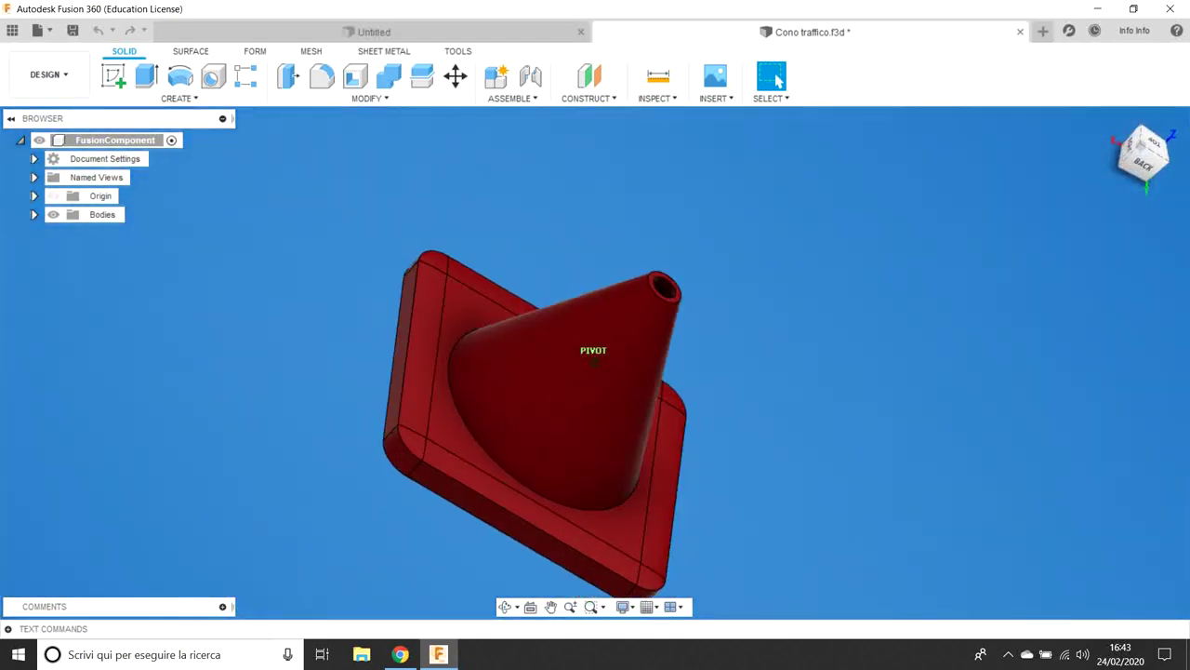
{"action": "left_click", "coordinate": [1111, 119]}
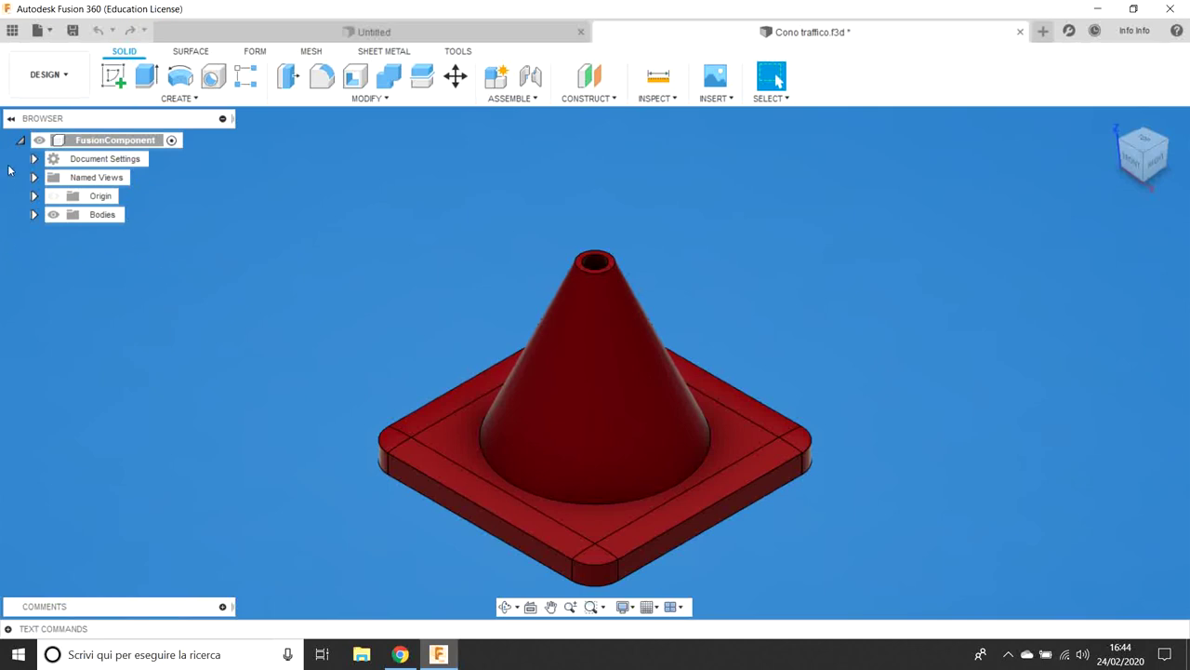
Step: Expand Bodies and check Body1 by selecting, deselecting, hiding and re-showing the red cone
{"action": "left_click", "coordinate": [32, 215]}
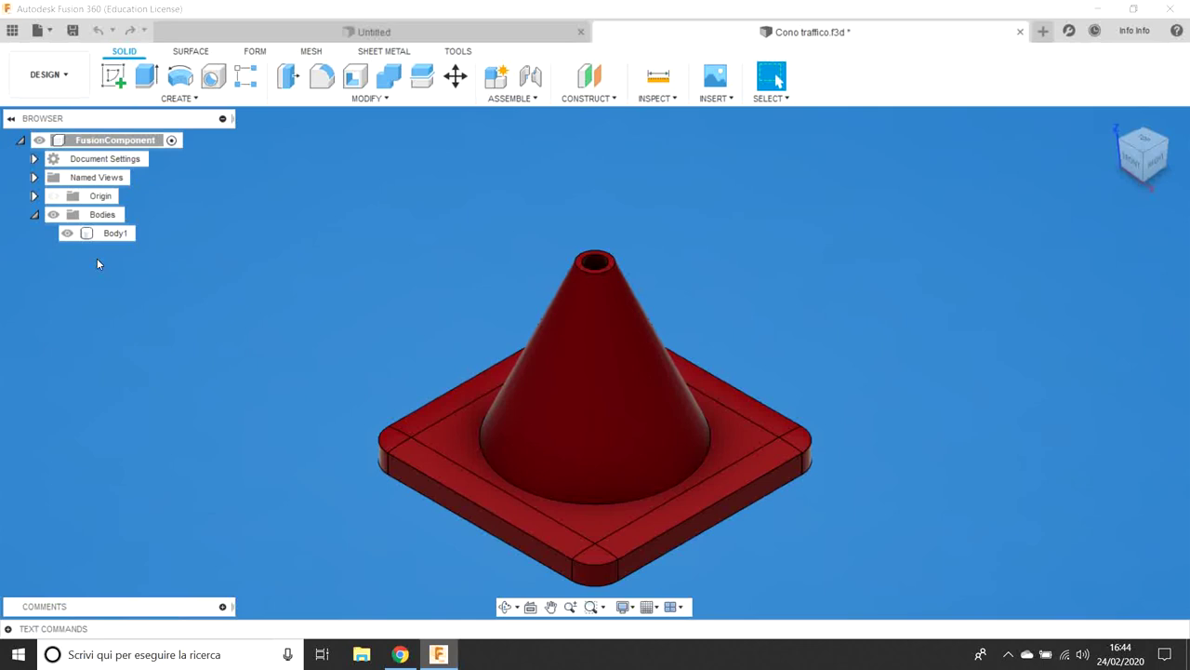
{"action": "left_click", "coordinate": [79, 233]}
{"action": "left_click", "coordinate": [51, 377]}
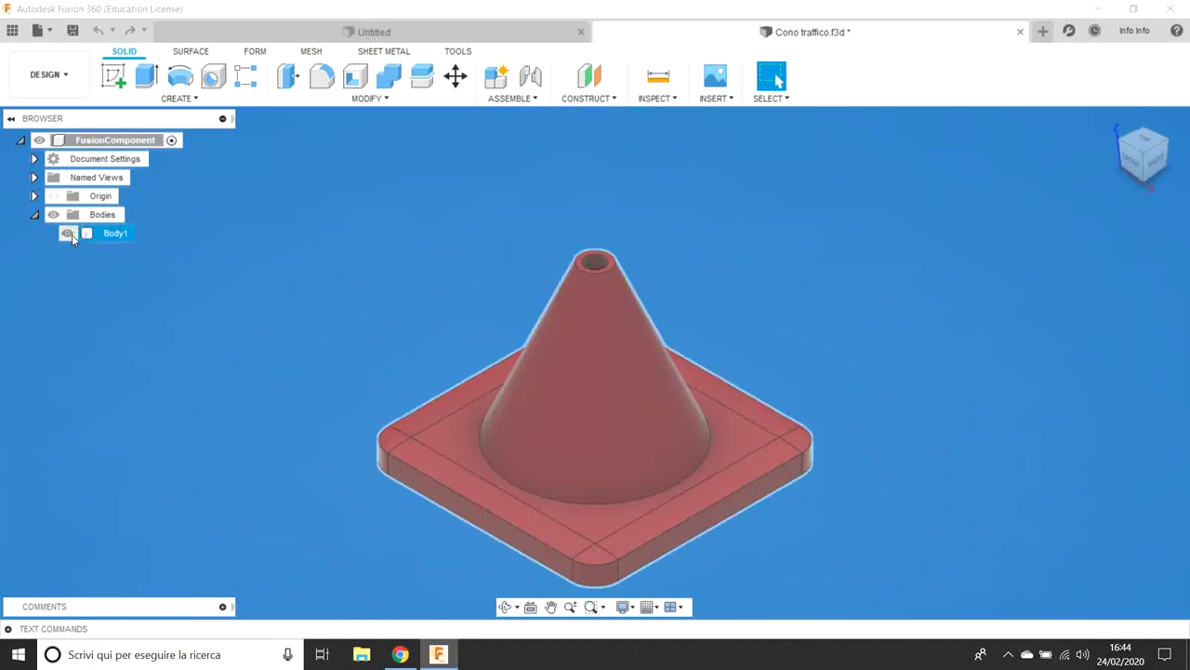
{"action": "left_click", "coordinate": [69, 235]}
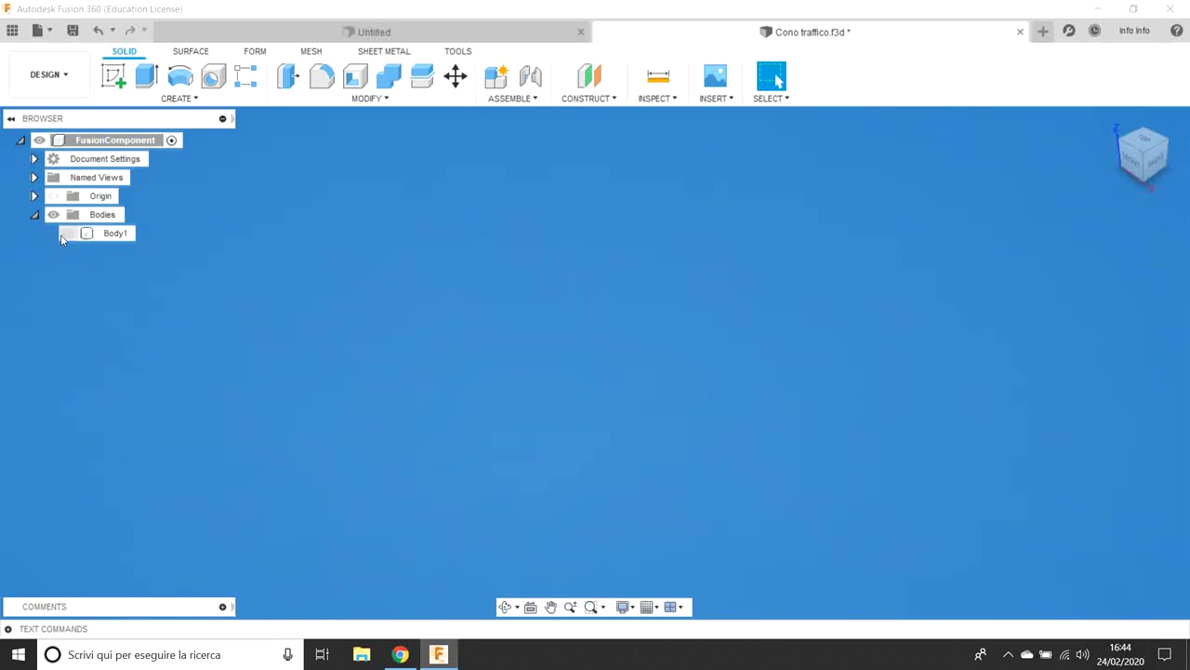
{"action": "left_click", "coordinate": [62, 234]}
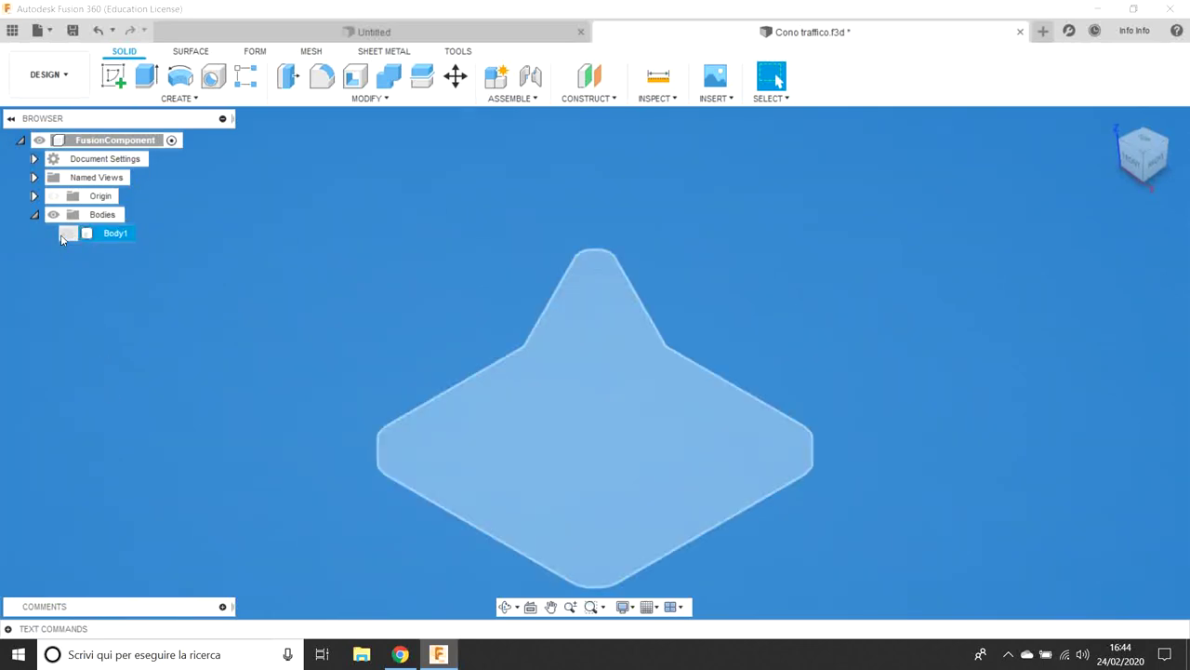
{"action": "left_click", "coordinate": [38, 279]}
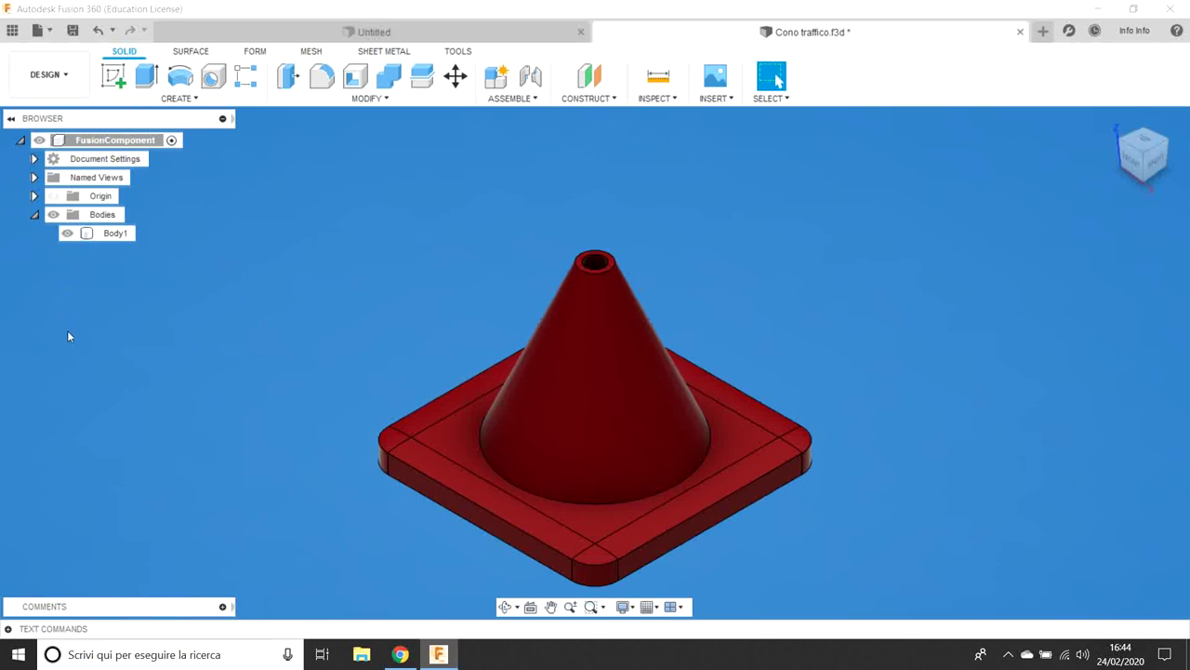
{"action": "left_click", "coordinate": [67, 232]}
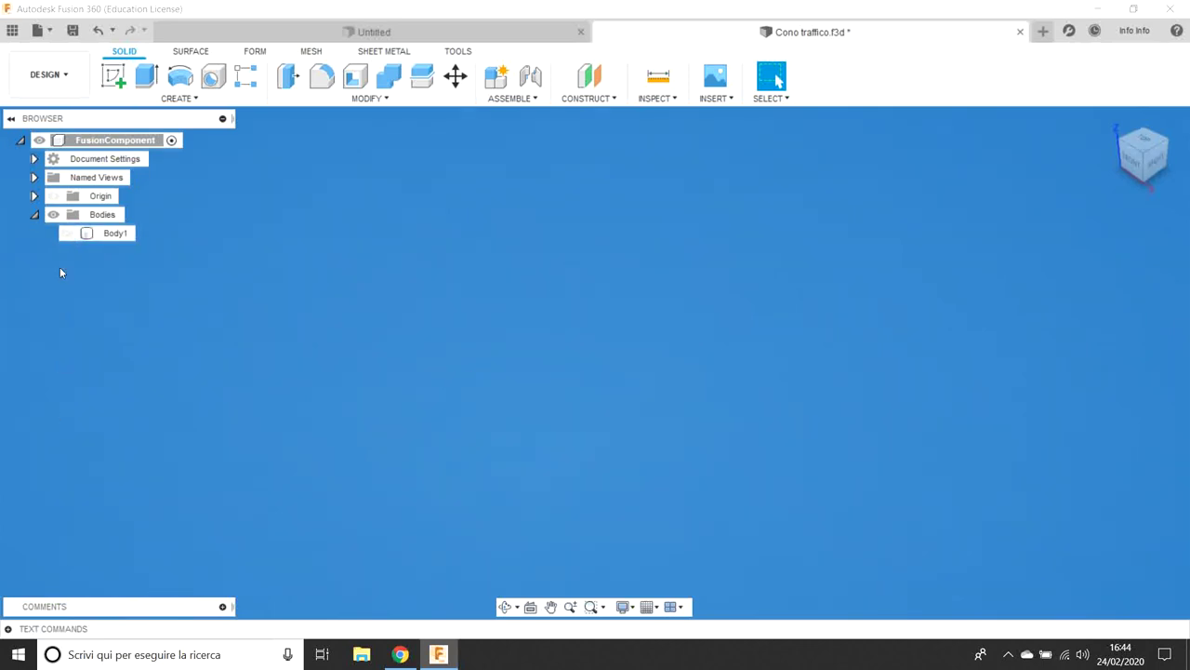
{"action": "left_click", "coordinate": [67, 233]}
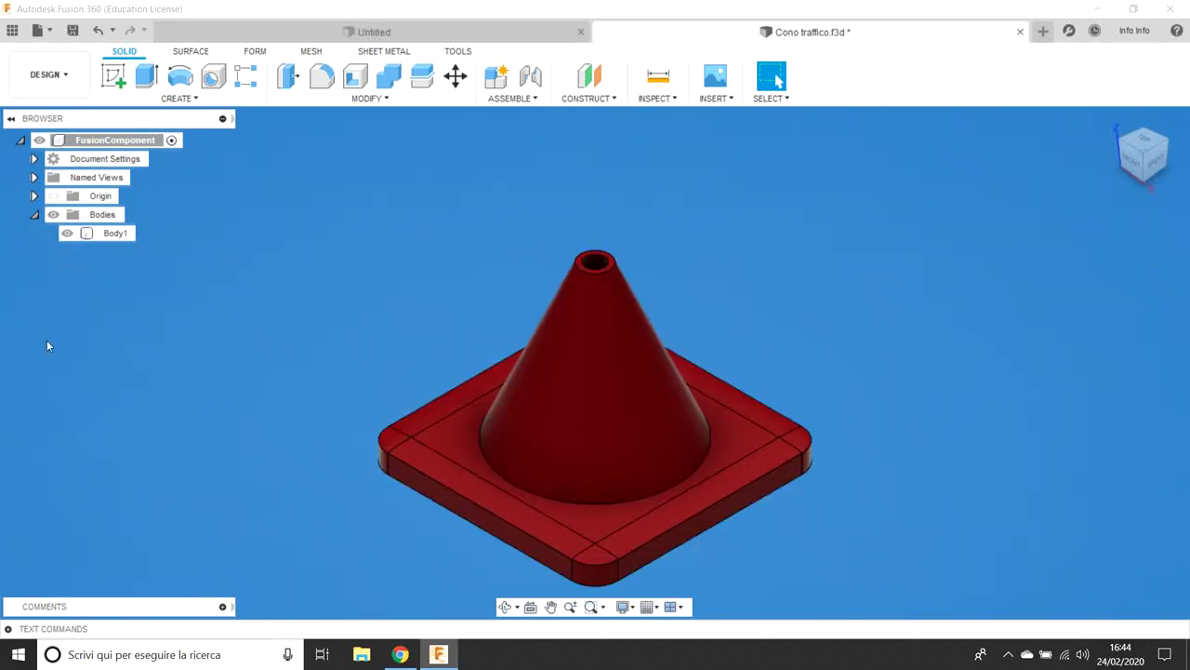
Step: Toggle the bodies' visibility, look inside the Origin group, then collapse Origin and Bodies
{"action": "left_click", "coordinate": [53, 214]}
{"action": "left_click", "coordinate": [53, 213]}
{"action": "left_click", "coordinate": [34, 196]}
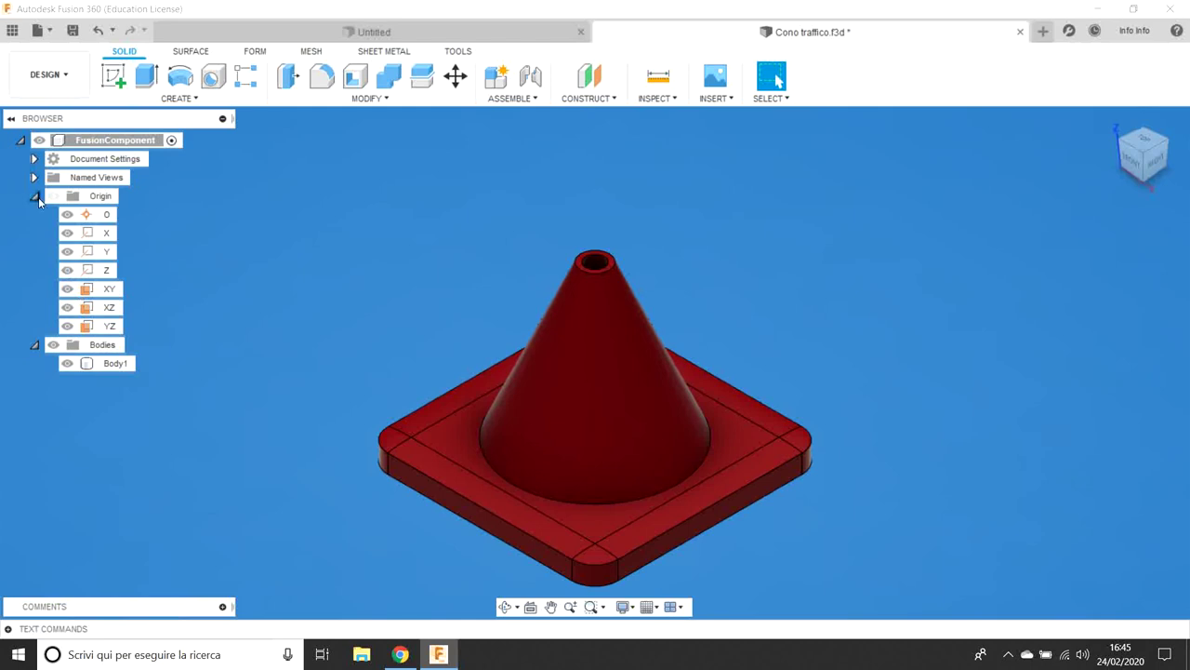
{"action": "left_click", "coordinate": [35, 197]}
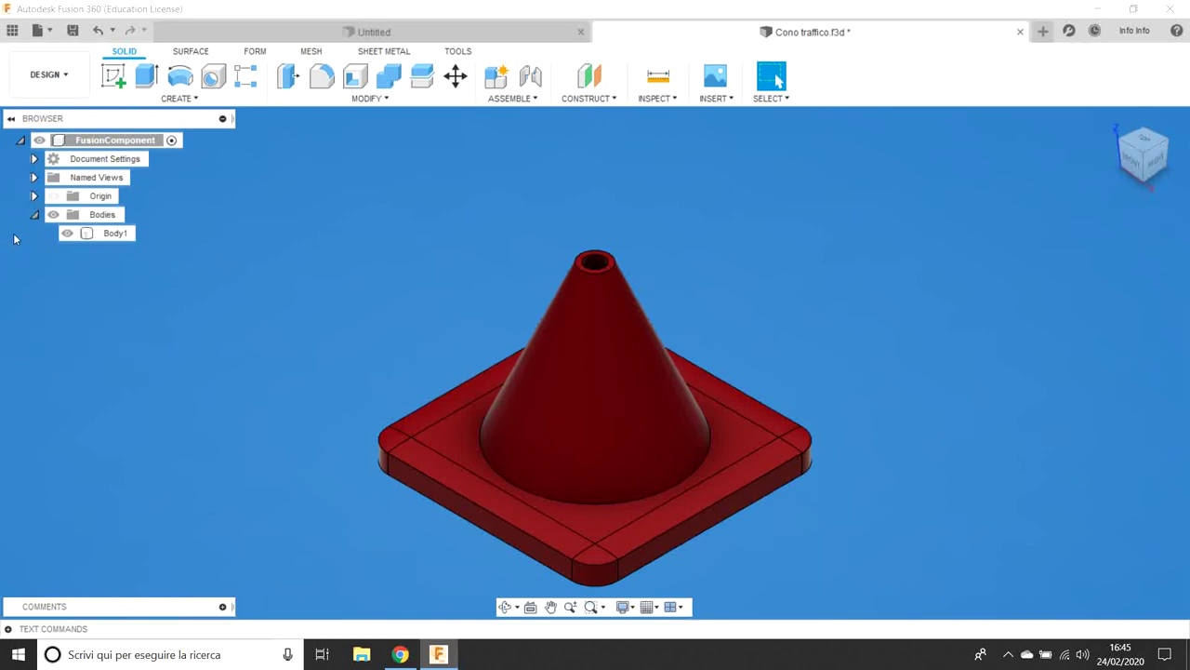
{"action": "left_click", "coordinate": [36, 215]}
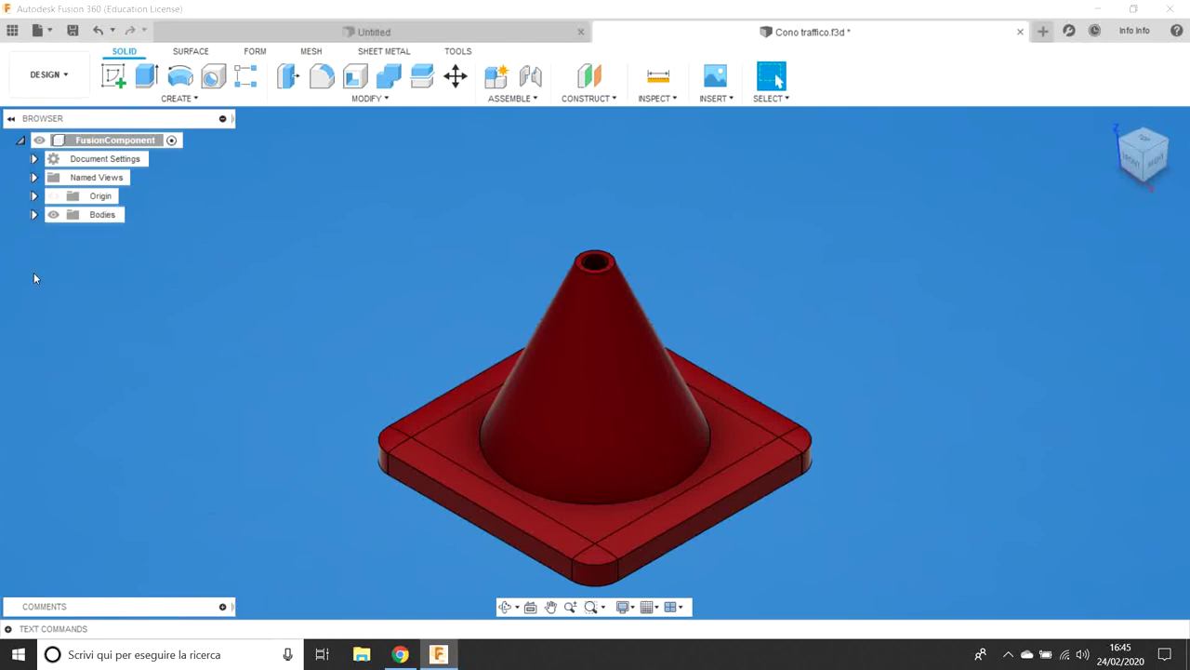
{"action": "right_click_drag", "start_coordinate": [306, 291], "coordinate": [302, 333]}
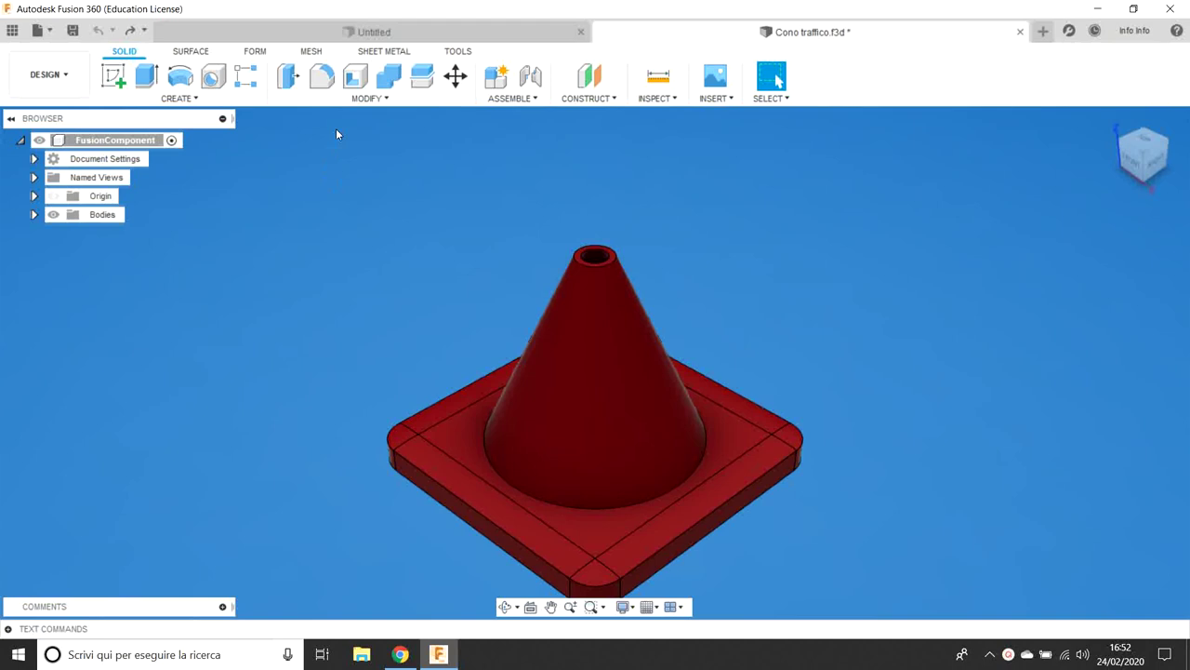
Step: Try a Draft from the Modify menu, cancel it, and reopen Modify to find Chamfer
{"action": "left_click", "coordinate": [394, 103]}
{"action": "left_click", "coordinate": [388, 101]}
{"action": "left_click", "coordinate": [387, 100]}
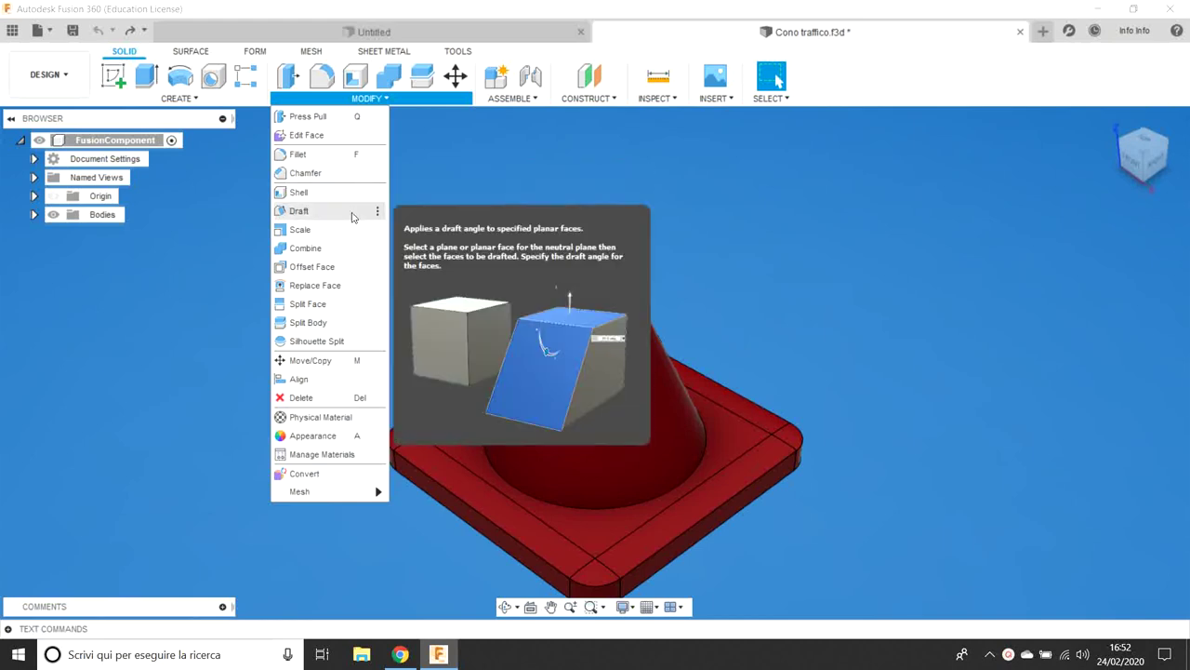
{"action": "left_click", "coordinate": [352, 216]}
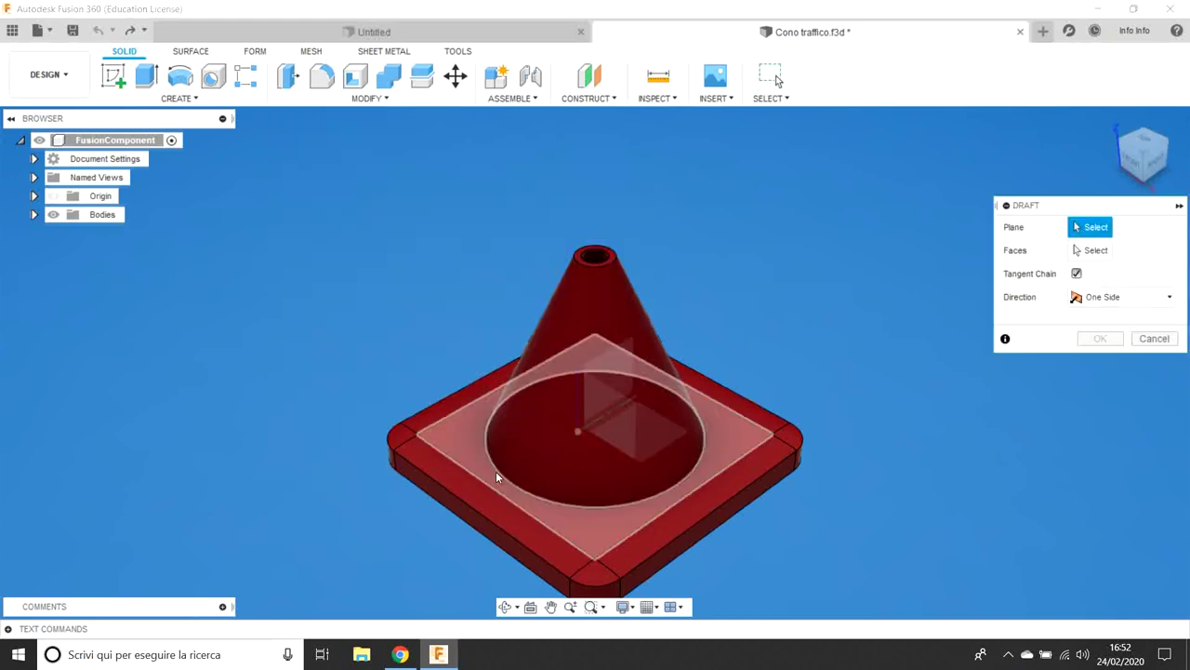
{"action": "left_click", "coordinate": [1158, 339]}
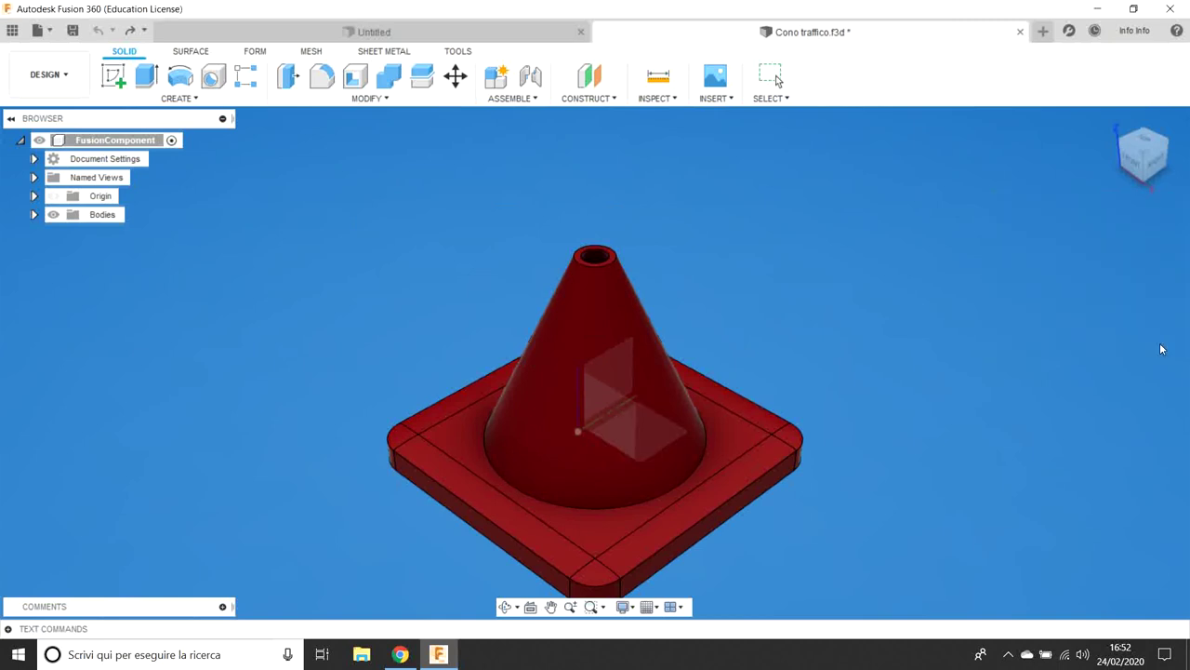
{"action": "left_click", "coordinate": [391, 100]}
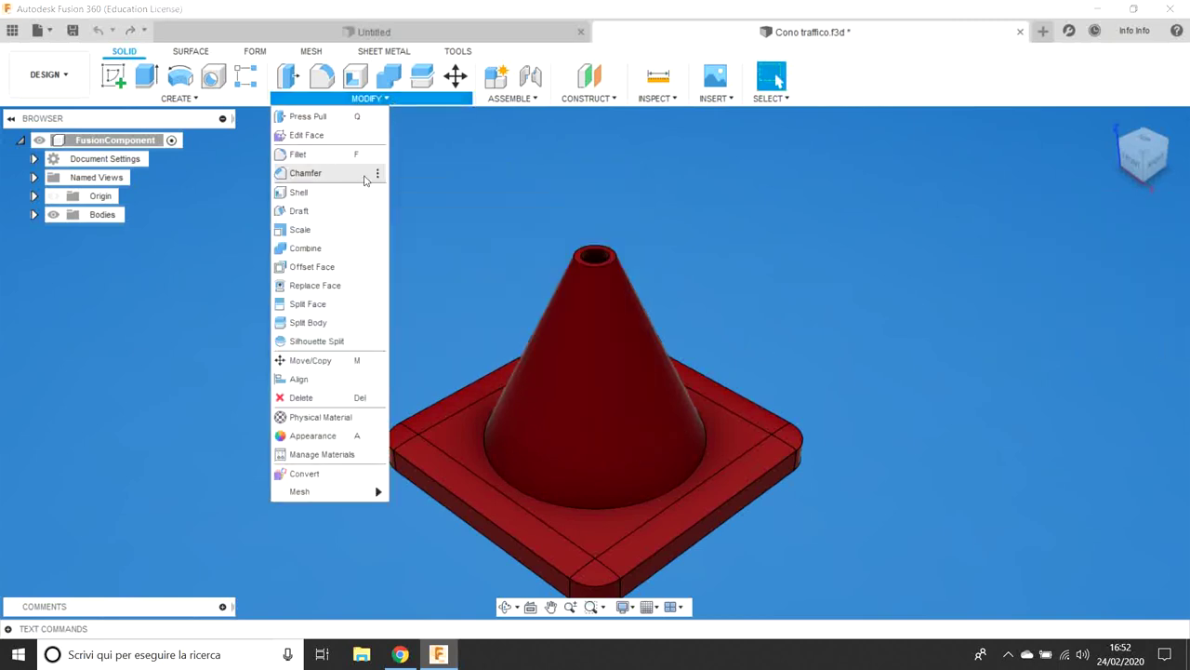
Step: Apply a 2 mm equal-distance chamfer (Chamfer1) to the circular cone-base edge
{"action": "left_click", "coordinate": [345, 177]}
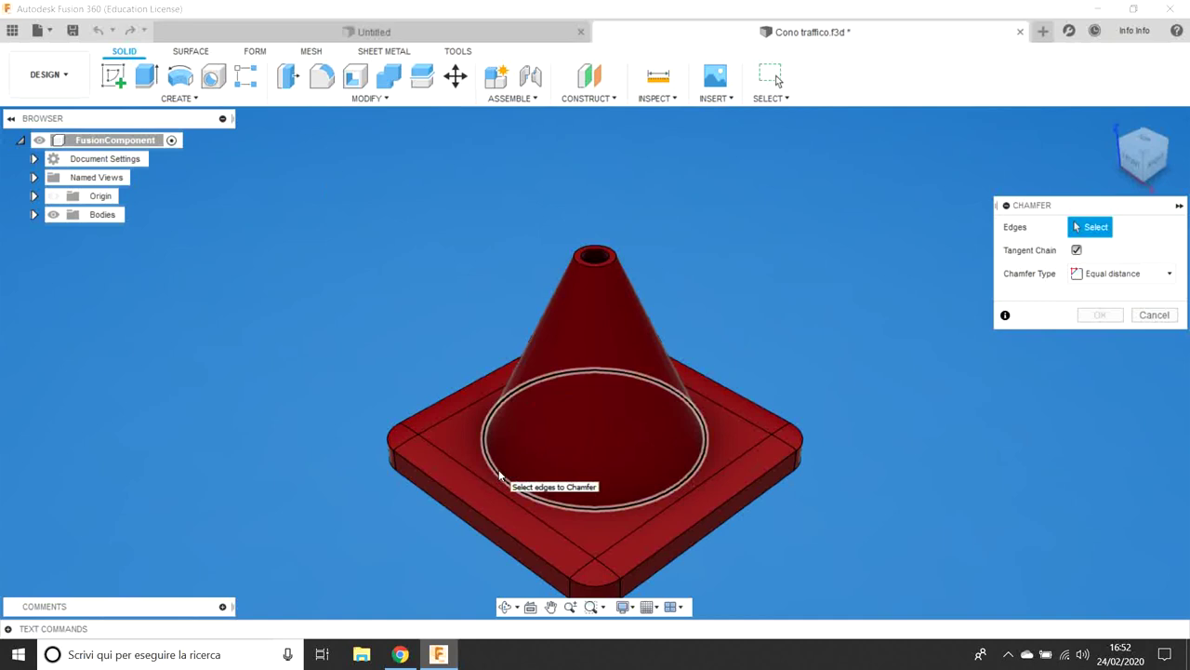
{"action": "left_click", "coordinate": [500, 477]}
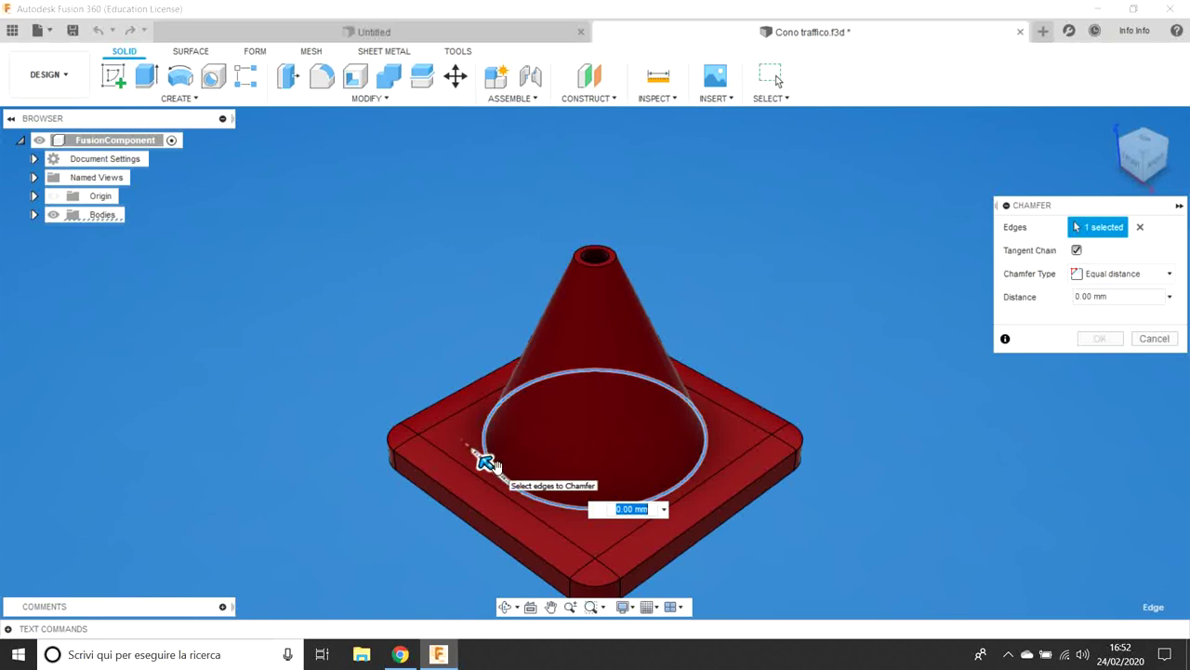
{"action": "type", "text": "3"}
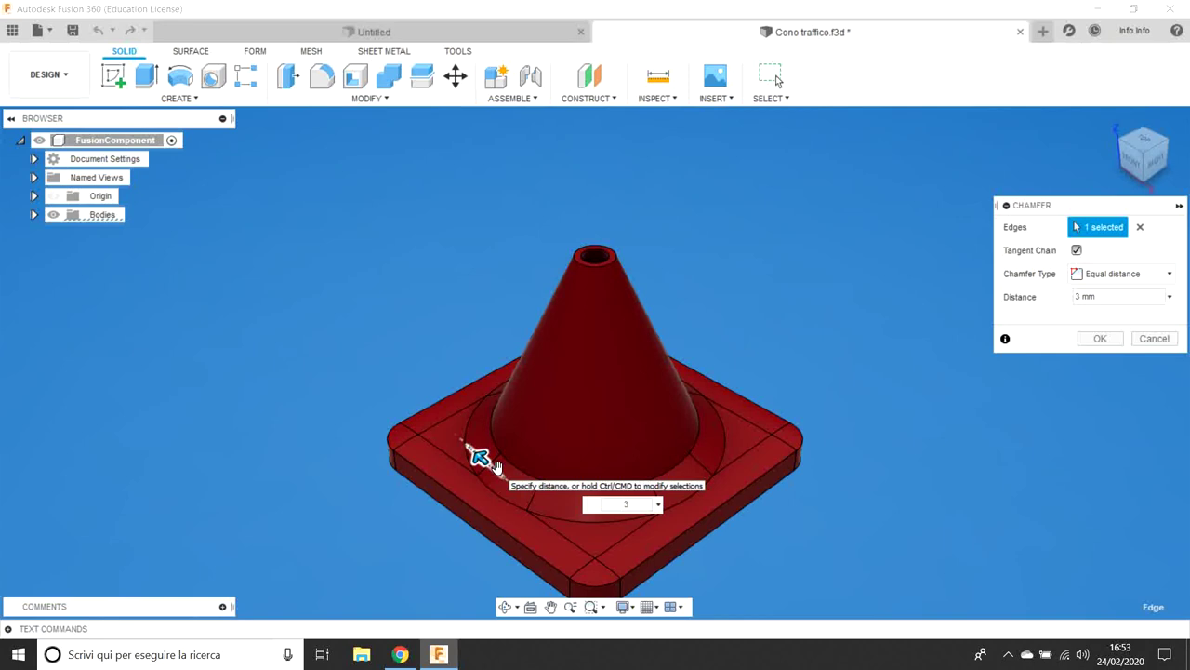
{"action": "type", "text": "1"}
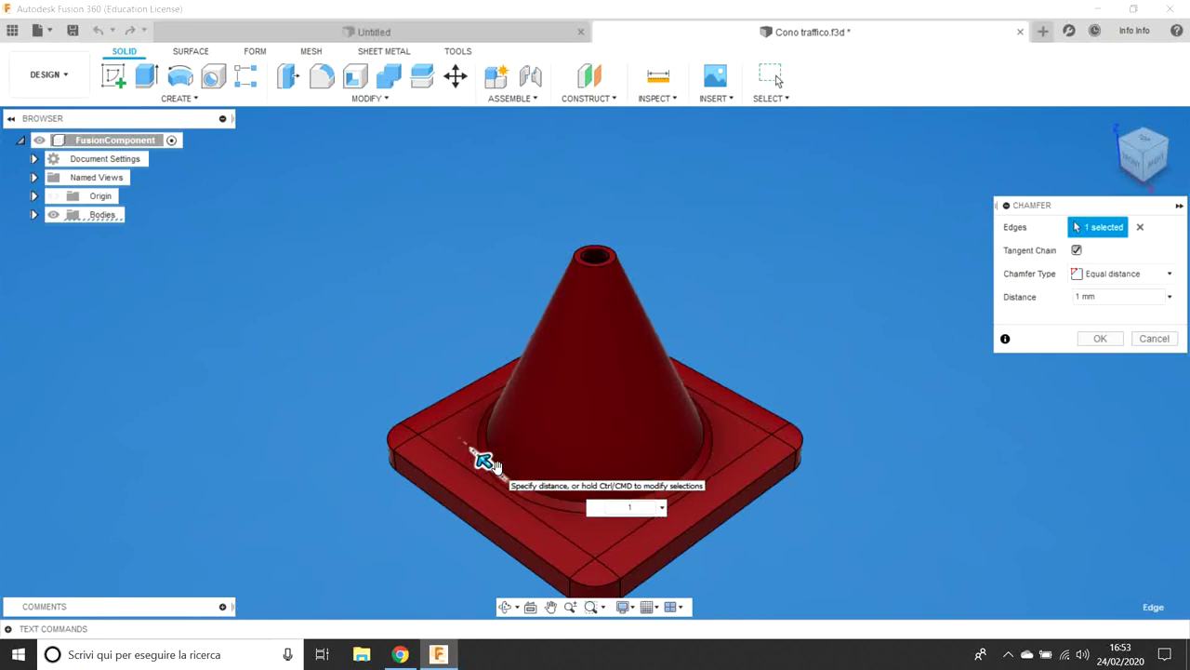
{"action": "type", "text": "2"}
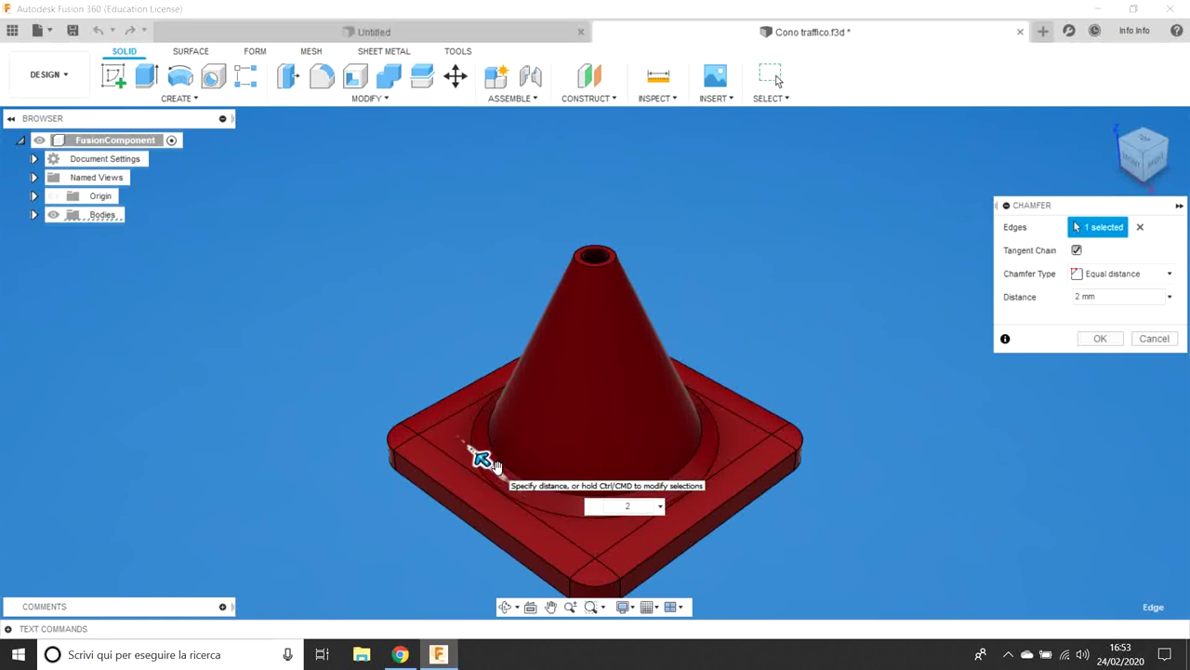
{"action": "key", "text": "Return"}
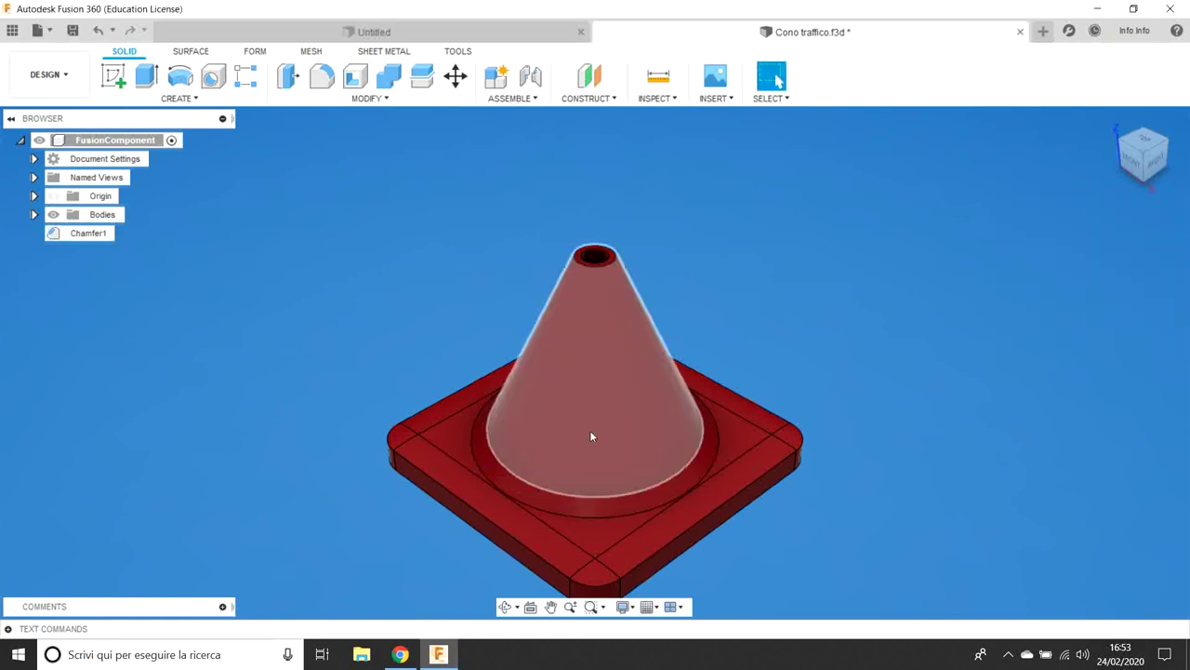
{"action": "scroll", "coordinate": [586, 429], "scroll_direction": "down", "scroll_amount": 2}
Step: Orbit the cone to a front view and then a raised view from above, then open Create
{"action": "scroll", "coordinate": [575, 450], "scroll_direction": "up", "scroll_amount": 2}
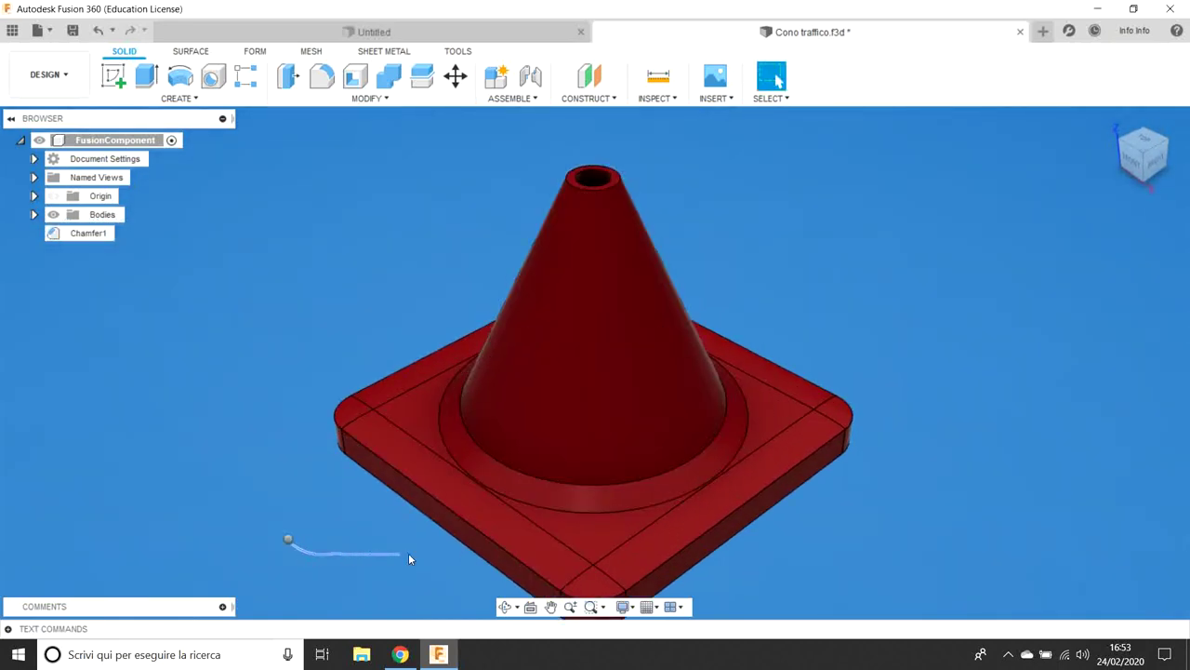
{"action": "key", "text": "h"}
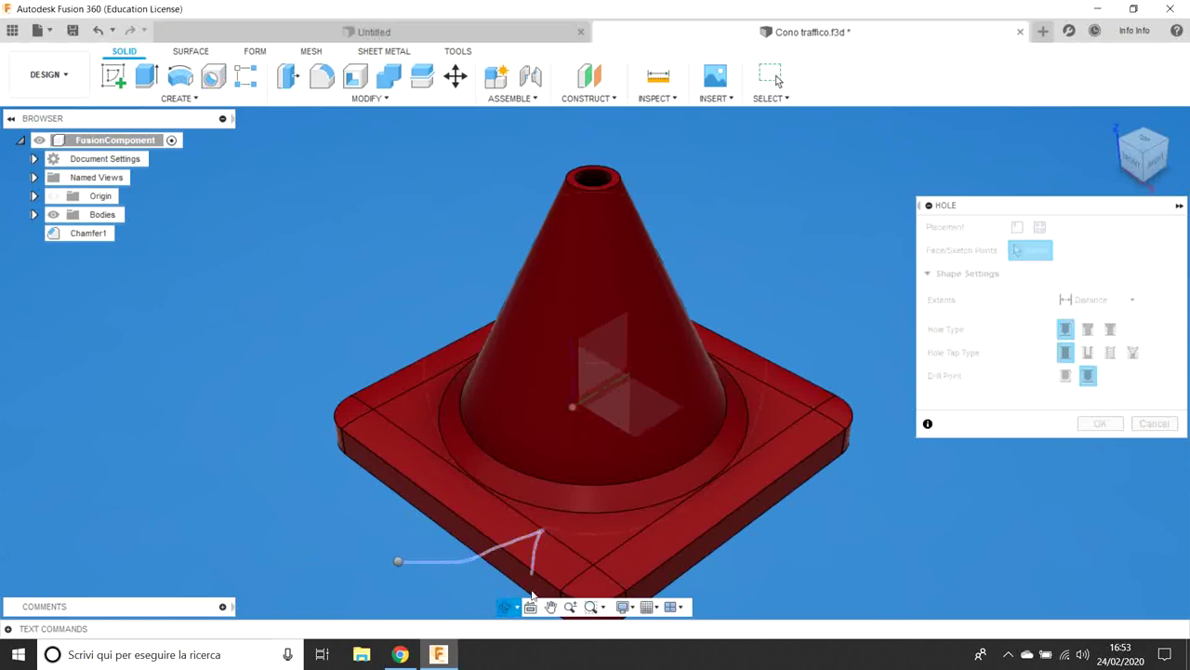
{"action": "left_click_drag", "start_coordinate": [519, 621], "coordinate": [558, 419]}
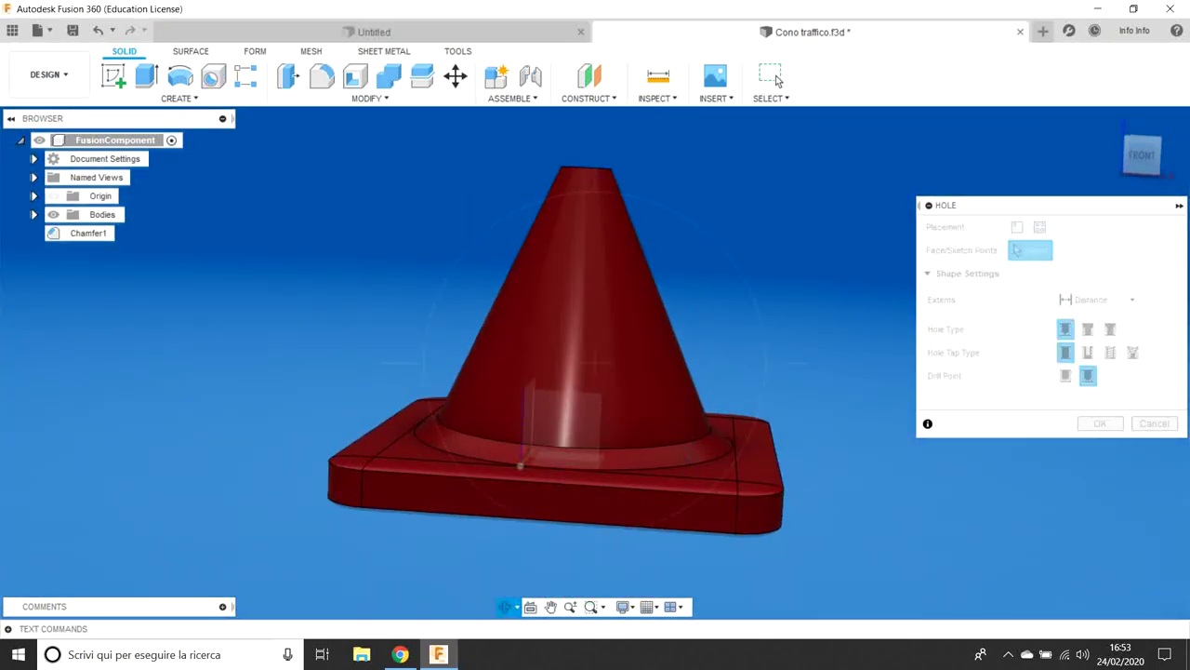
{"action": "left_click_drag", "start_coordinate": [521, 391], "coordinate": [424, 468]}
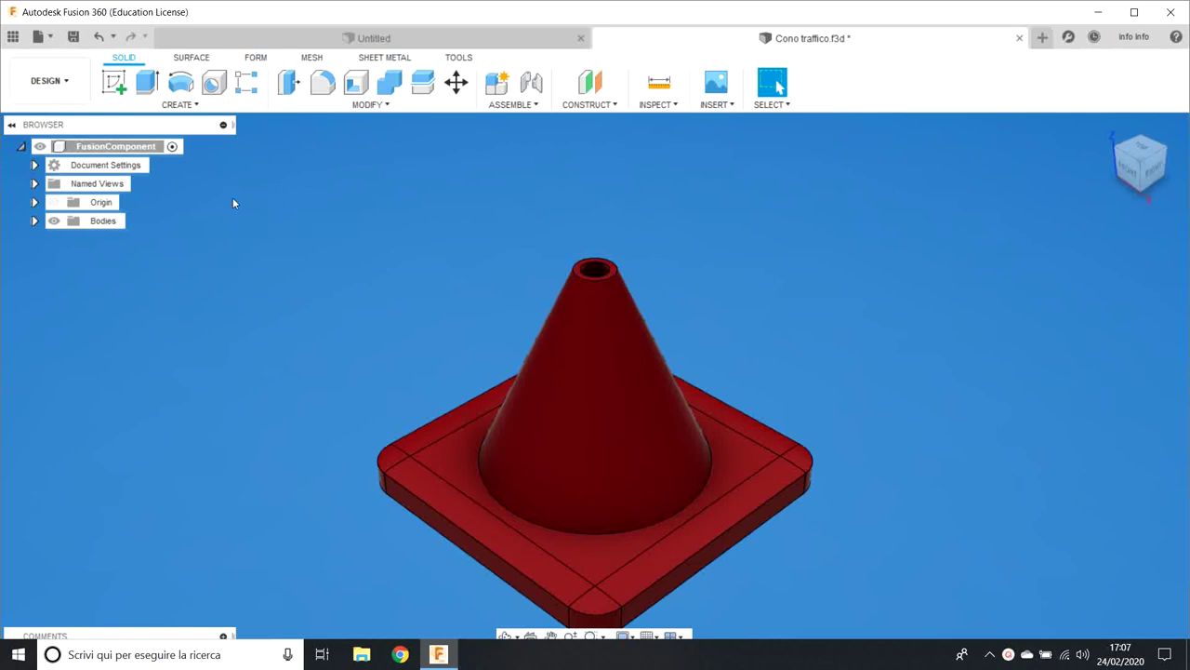
{"action": "left_click", "coordinate": [191, 108]}
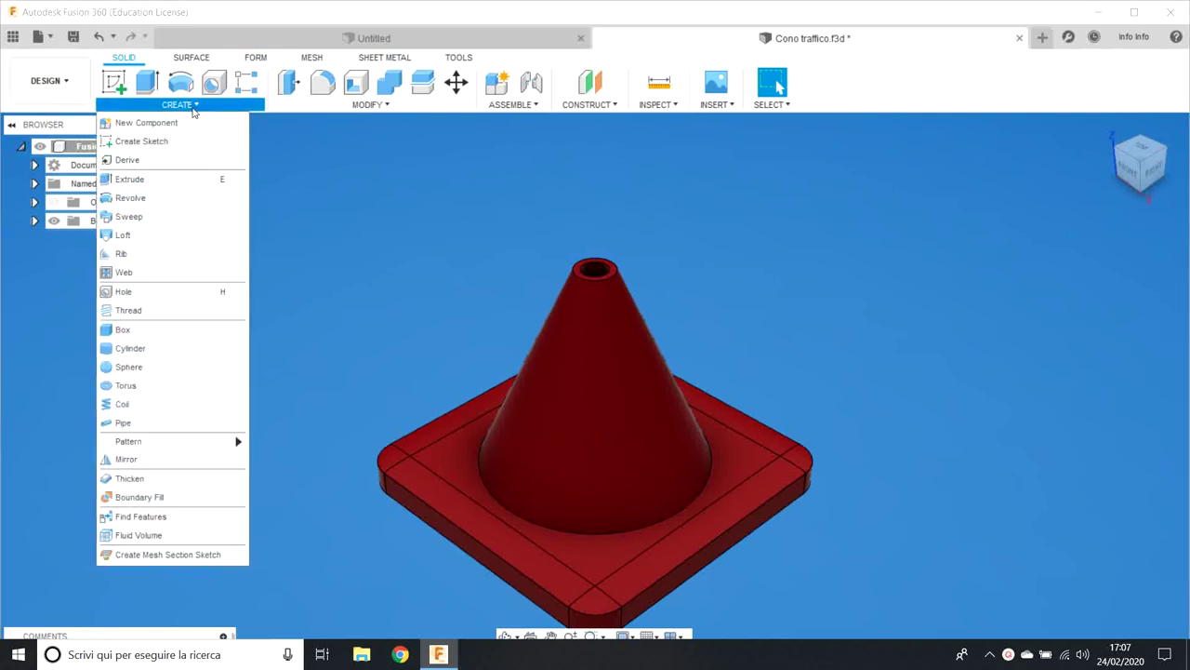
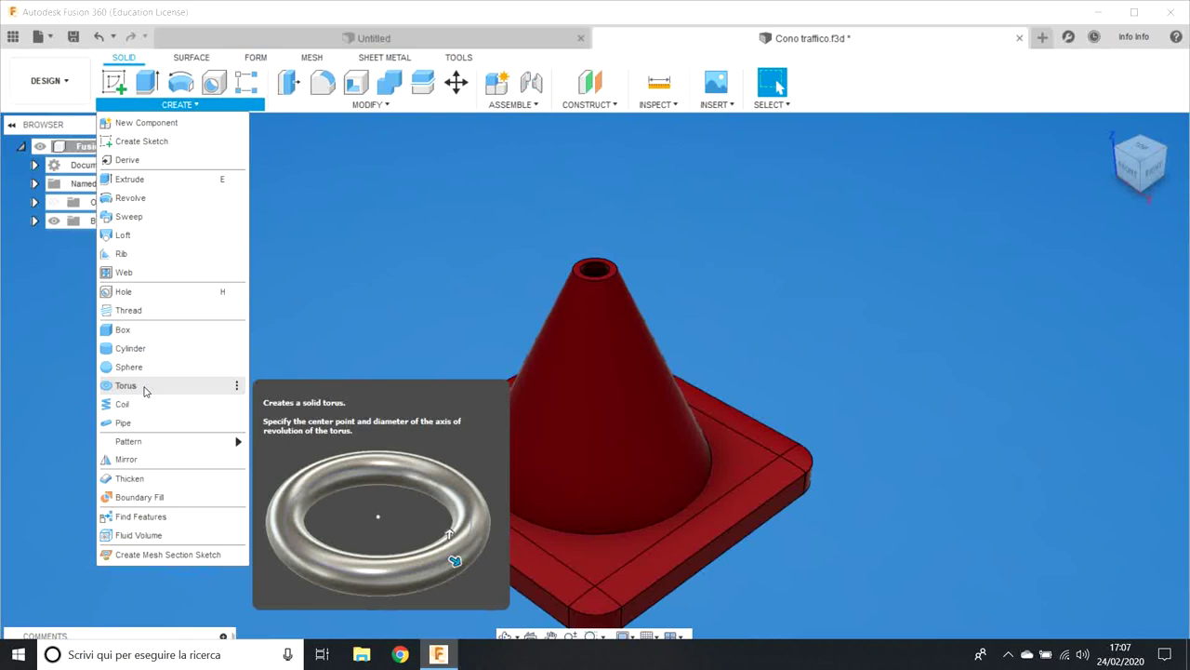
Step: Create a torus on the vertical origin plane beside the cone, with a 40 mm diameter profile
{"action": "left_click", "coordinate": [145, 391]}
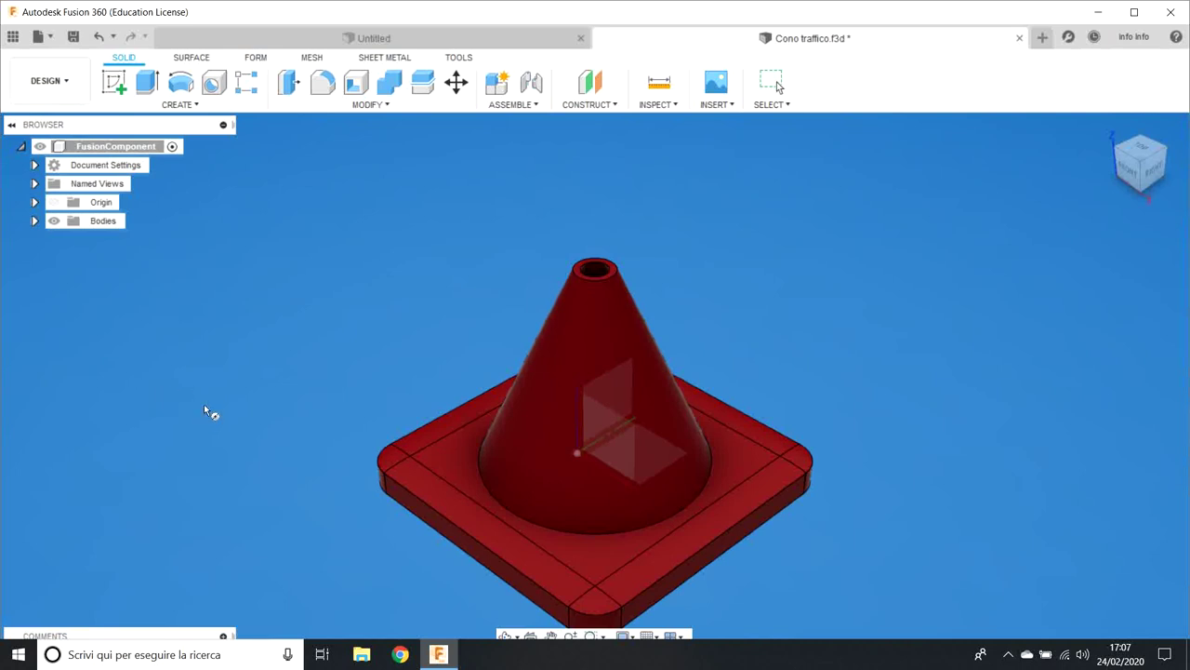
{"action": "left_click", "coordinate": [452, 332]}
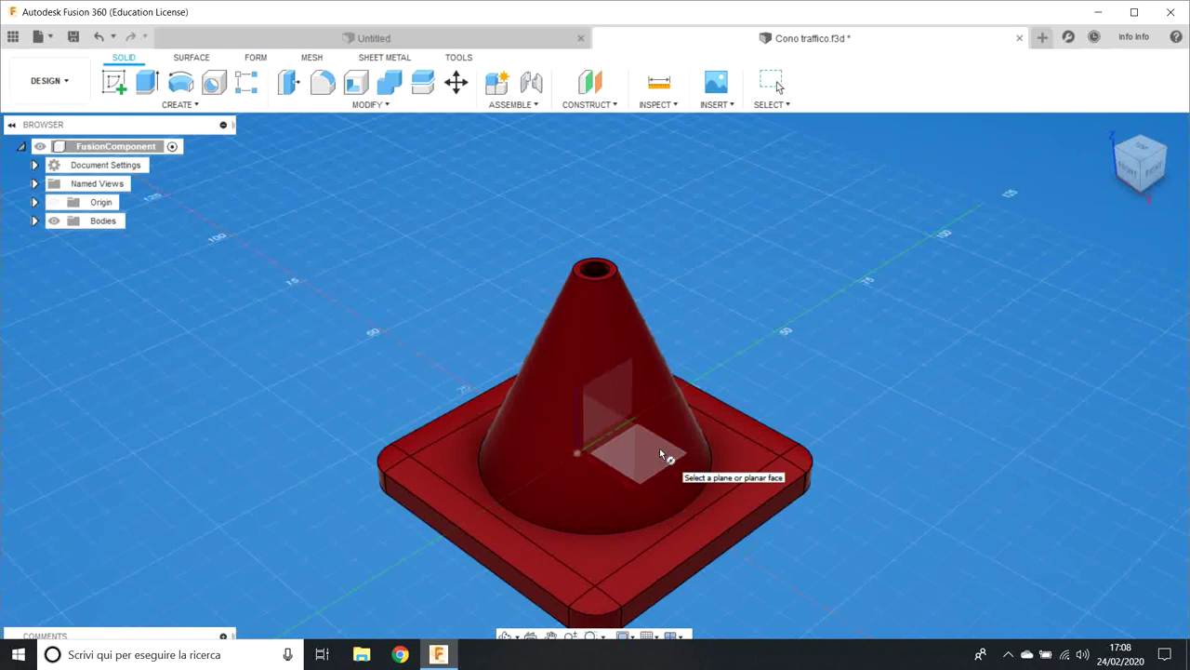
{"action": "left_click", "coordinate": [660, 454]}
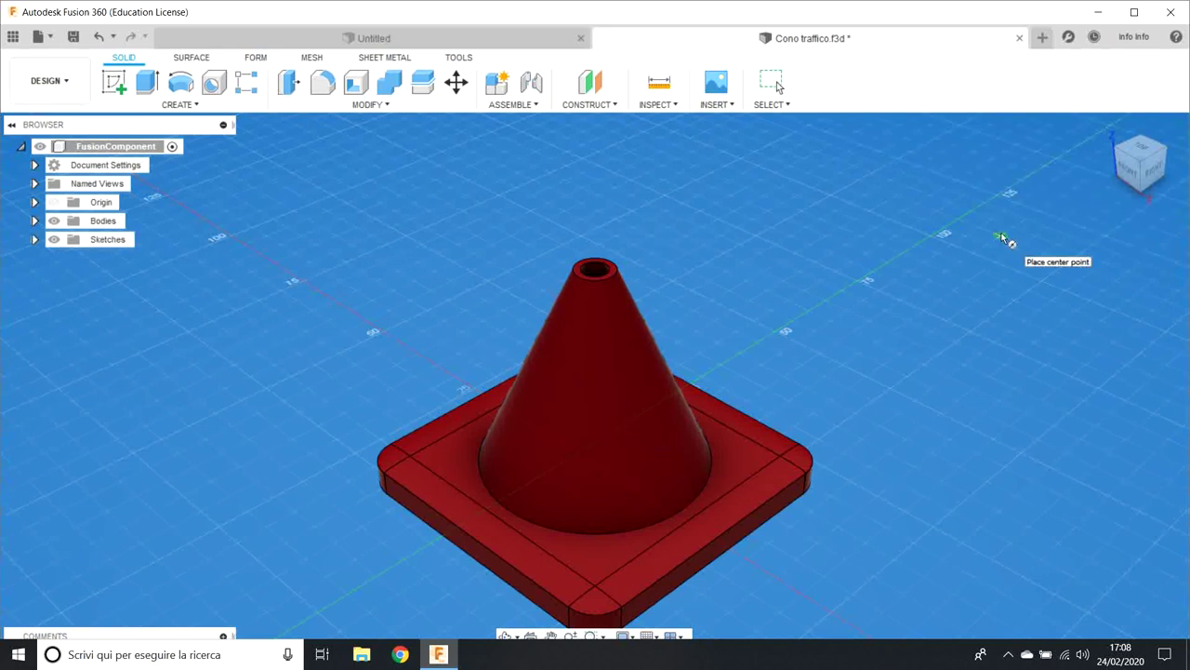
{"action": "left_click", "coordinate": [1041, 213]}
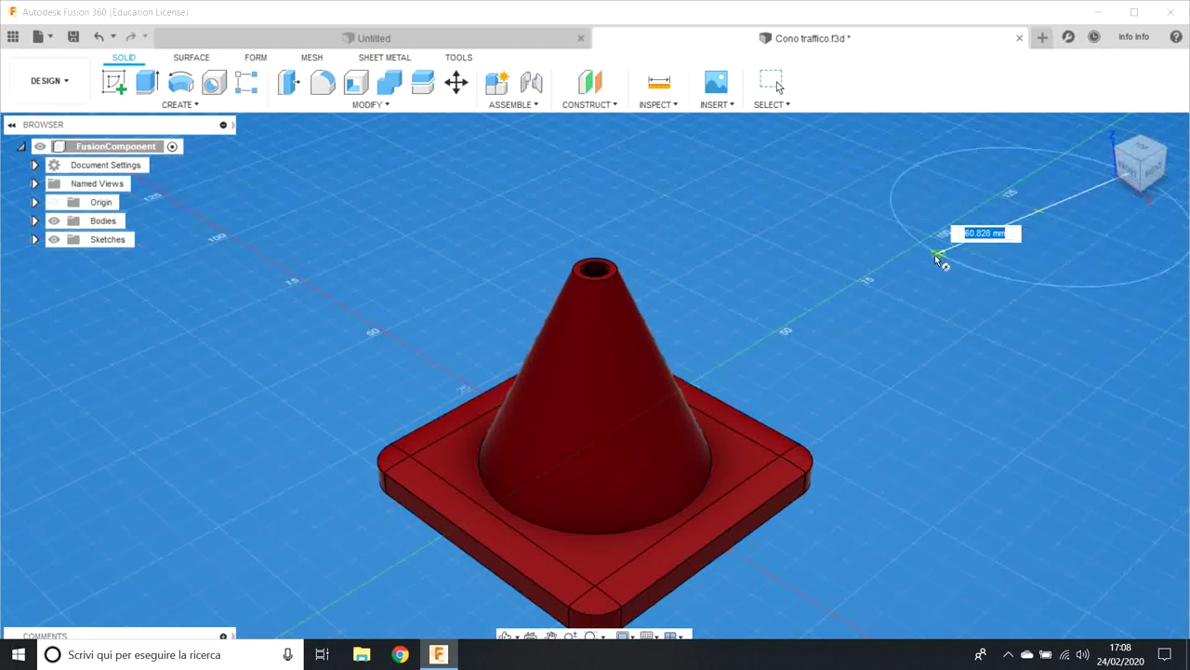
{"action": "type", "text": "40"}
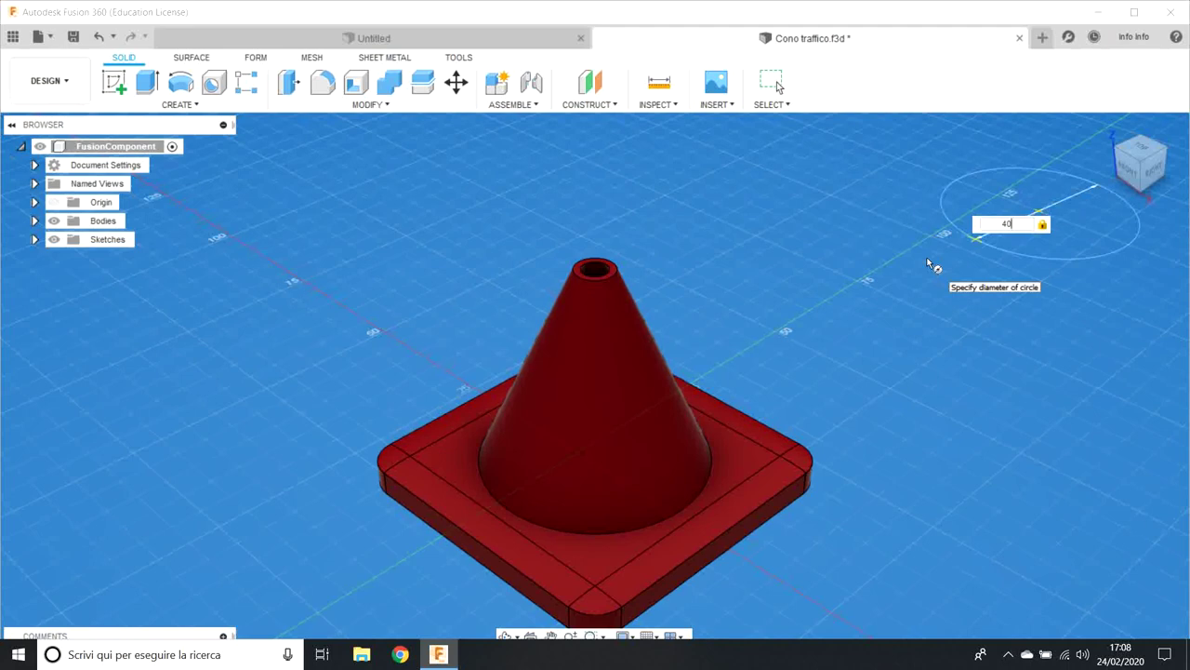
{"action": "key", "text": "Return"}
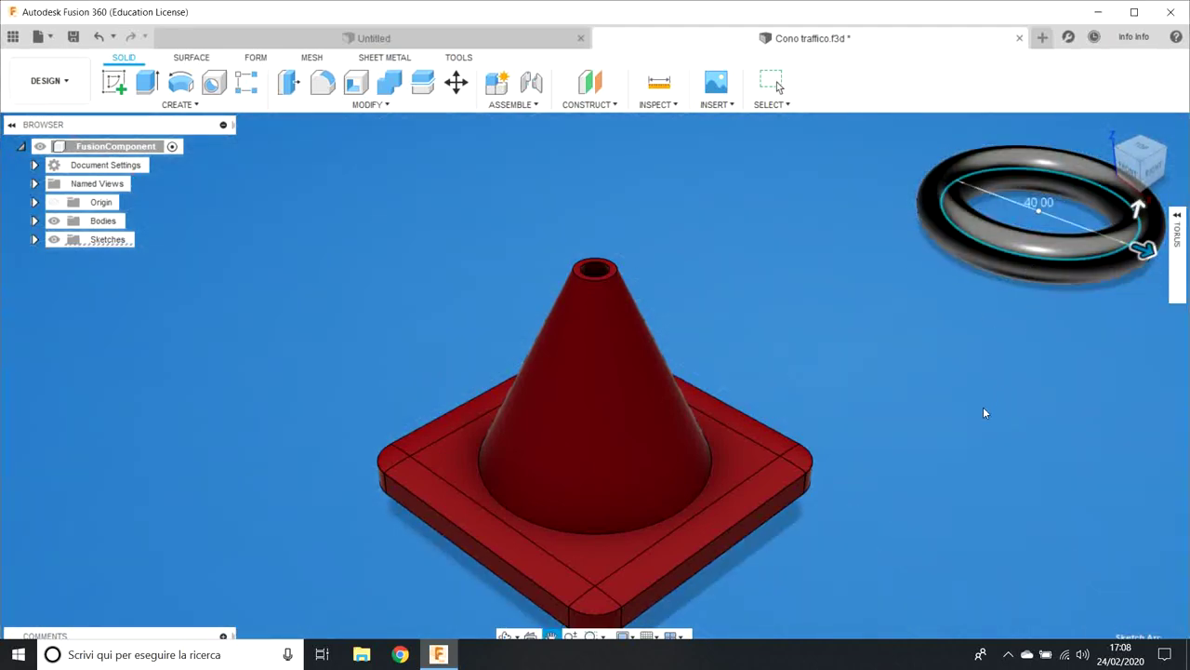
Step: Inspect the torus preview from the side and top, then finish it as a solid ring body
{"action": "mouse_move", "coordinate": [983, 406]}
{"action": "middle_mouse_down"}
{"action": "mouse_move", "coordinate": [824, 425]}
{"action": "mouse_move", "coordinate": [759, 396]}
{"action": "middle_mouse_up"}
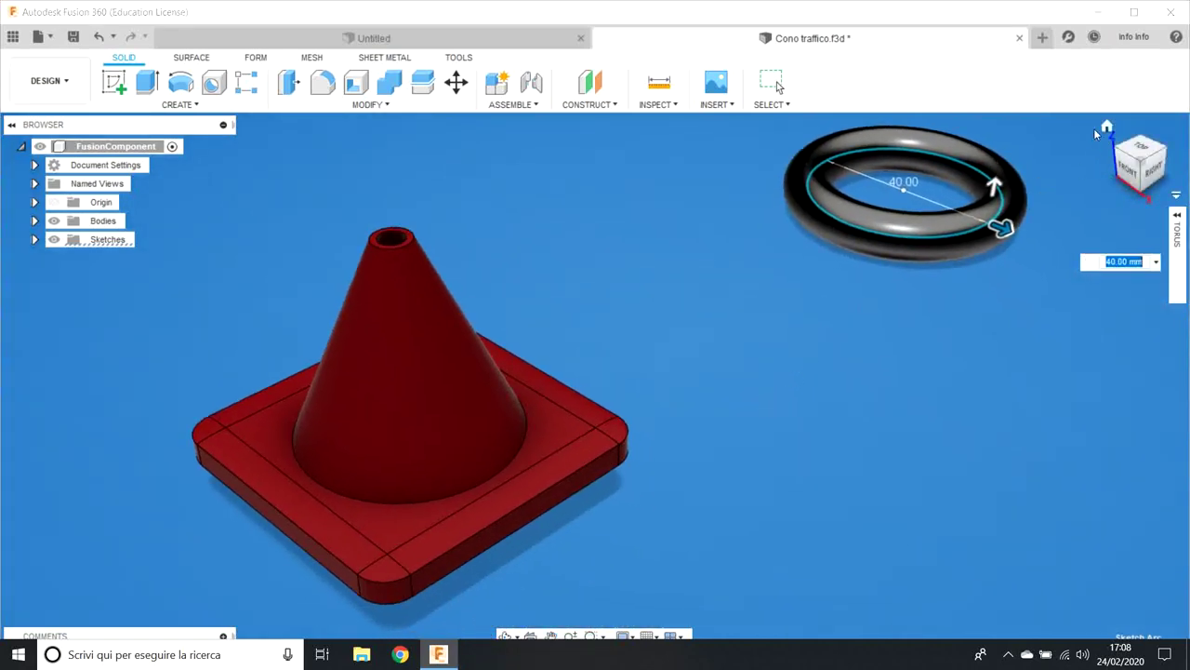
{"action": "scroll", "coordinate": [571, 584], "scroll_direction": "down", "scroll_amount": 5}
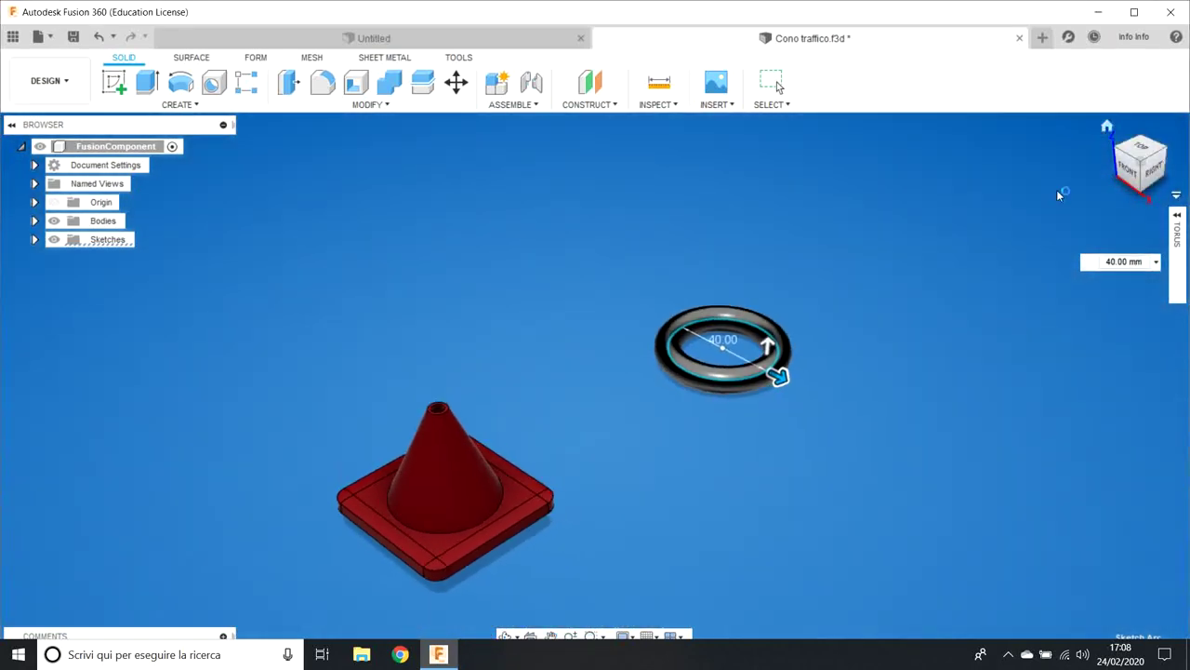
{"action": "left_click", "coordinate": [507, 636]}
{"action": "mouse_move", "coordinate": [787, 470]}
{"action": "left_mouse_down"}
{"action": "mouse_move", "coordinate": [725, 507]}
{"action": "mouse_move", "coordinate": [744, 409]}
{"action": "mouse_move", "coordinate": [768, 452]}
{"action": "mouse_move", "coordinate": [723, 480]}
{"action": "left_mouse_up"}
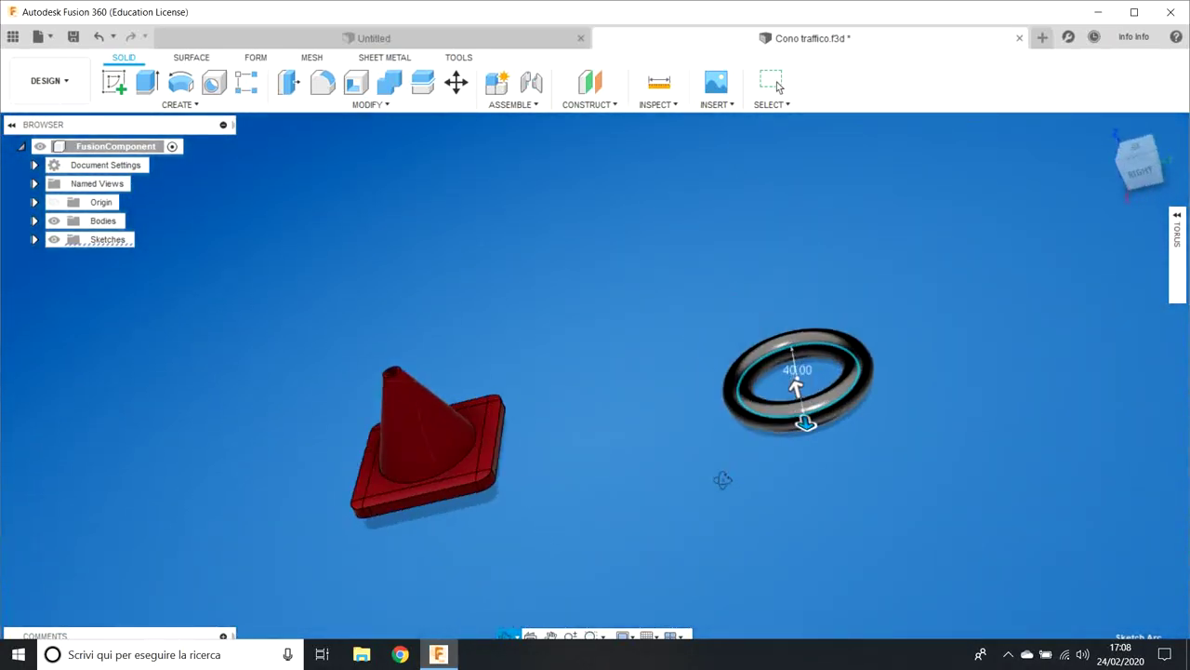
{"action": "mouse_move", "coordinate": [870, 500]}
{"action": "left_mouse_down"}
{"action": "mouse_move", "coordinate": [691, 415]}
{"action": "mouse_move", "coordinate": [757, 428]}
{"action": "mouse_move", "coordinate": [695, 449]}
{"action": "mouse_move", "coordinate": [635, 403]}
{"action": "mouse_move", "coordinate": [621, 410]}
{"action": "left_mouse_up"}
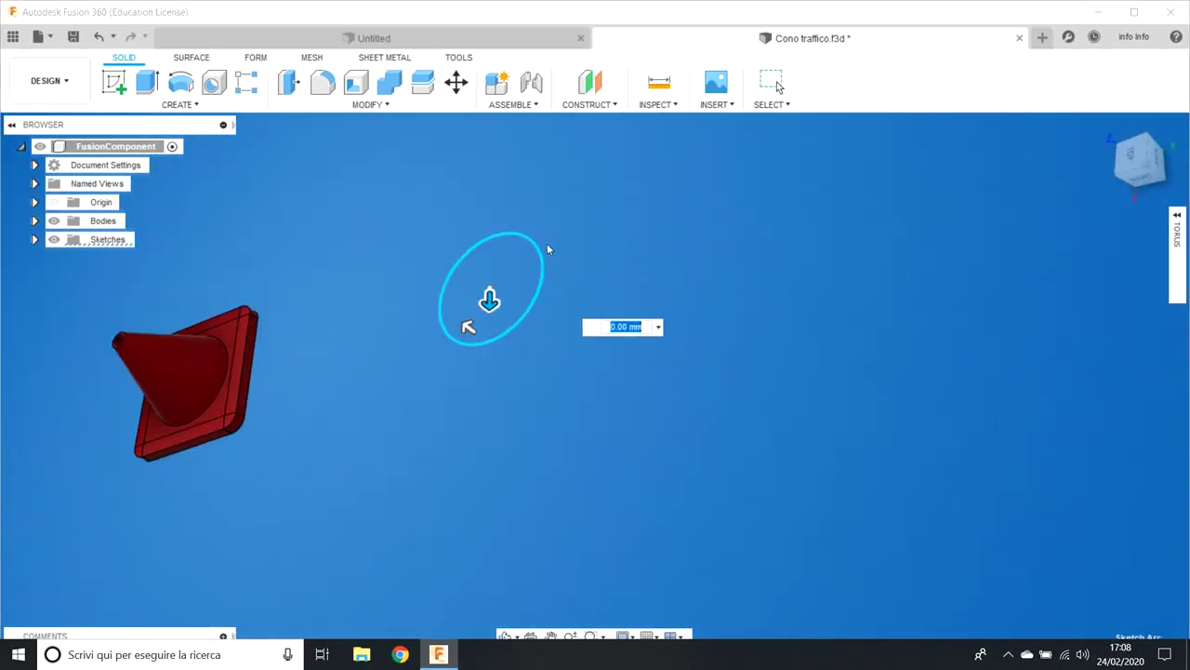
{"action": "key", "text": "Escape"}
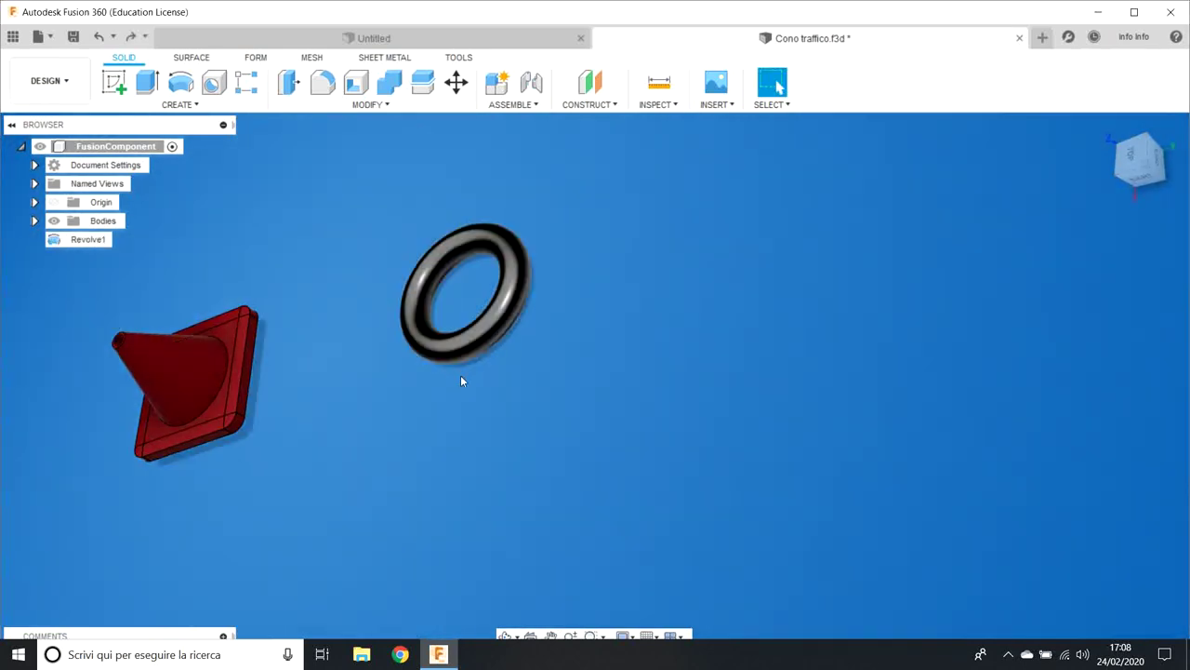
{"action": "right_click_drag", "start_coordinate": [607, 320], "coordinate": [581, 324]}
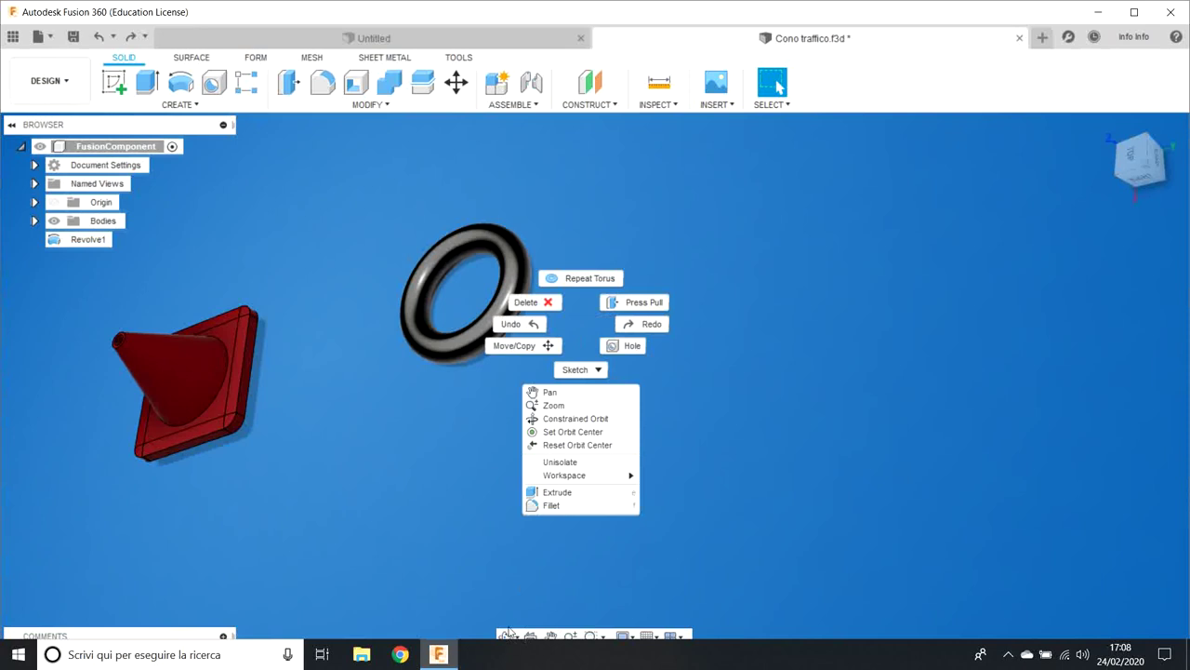
Step: Move the torus slightly up and left with Move/Copy, keeping its rotation angle at 0
{"action": "key", "text": "Escape"}
{"action": "left_click", "coordinate": [485, 331]}
{"action": "right_click", "coordinate": [484, 331]}
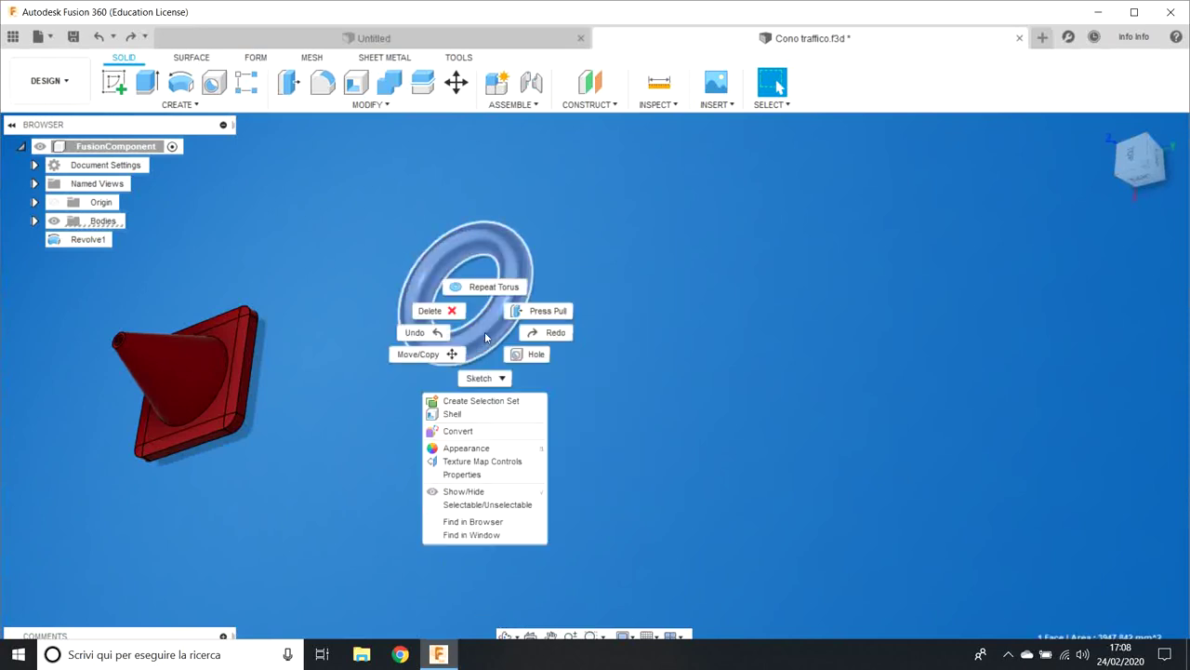
{"action": "left_click", "coordinate": [439, 356]}
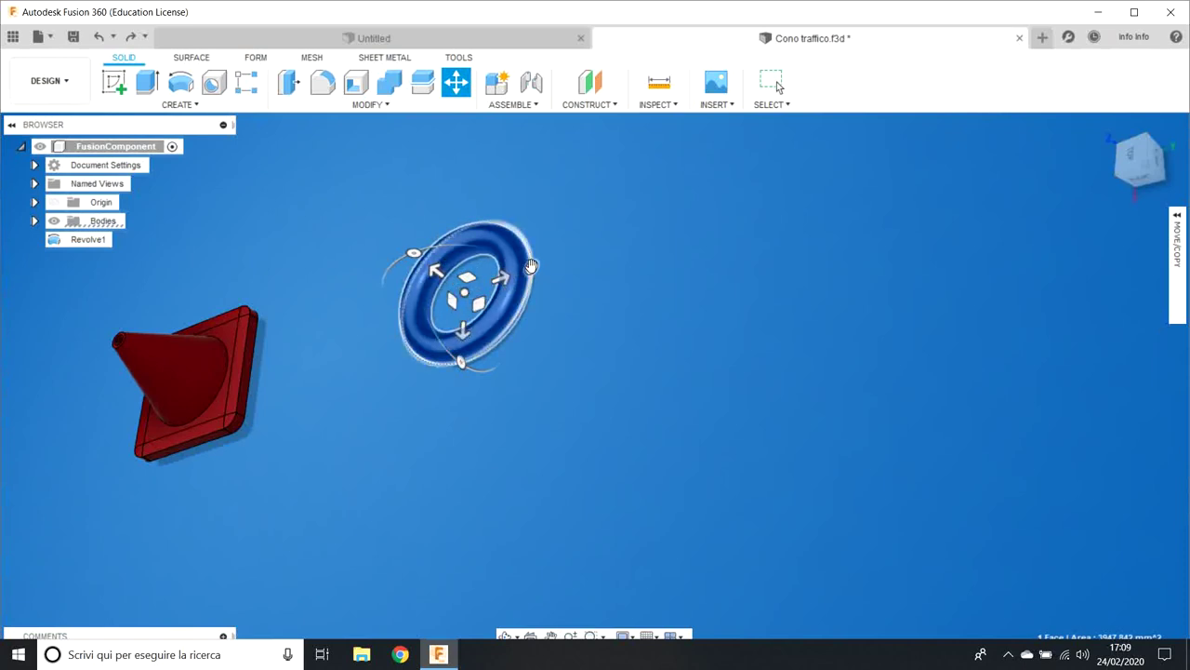
{"action": "mouse_move", "coordinate": [500, 278]}
{"action": "left_mouse_down"}
{"action": "mouse_move", "coordinate": [427, 321]}
{"action": "mouse_move", "coordinate": [460, 358]}
{"action": "mouse_move", "coordinate": [459, 306]}
{"action": "left_mouse_up"}
{"action": "left_click_drag", "start_coordinate": [434, 251], "coordinate": [408, 229]}
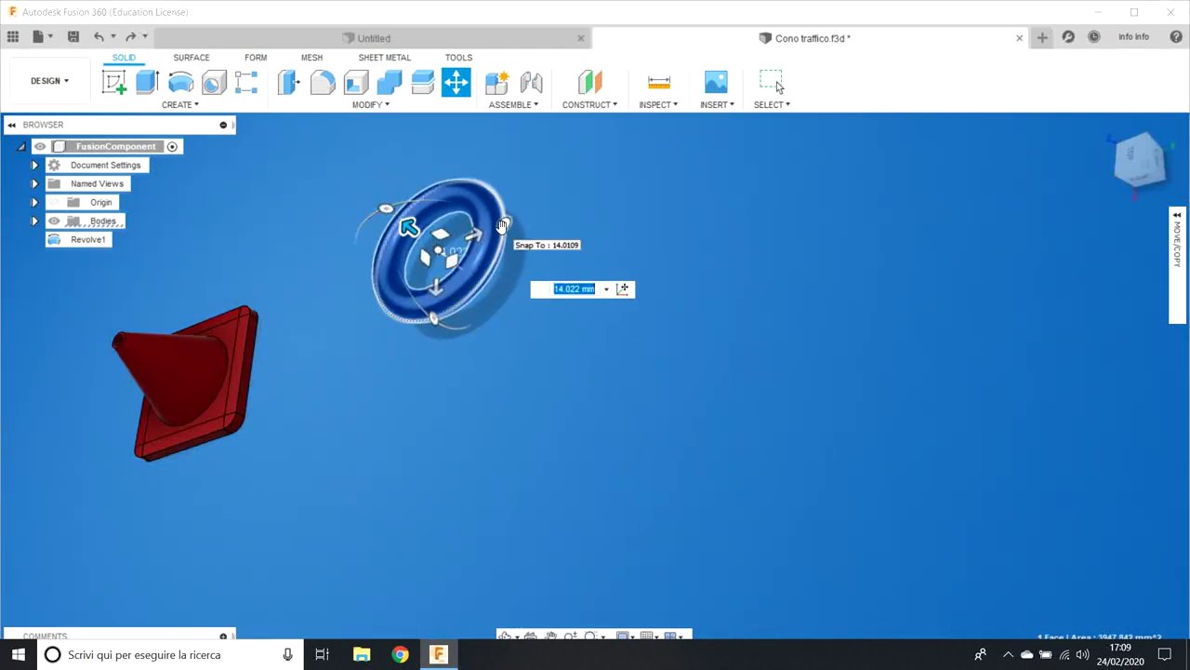
{"action": "mouse_move", "coordinate": [503, 225]}
{"action": "left_mouse_down"}
{"action": "mouse_move", "coordinate": [551, 172]}
{"action": "mouse_move", "coordinate": [425, 302]}
{"action": "mouse_move", "coordinate": [506, 288]}
{"action": "left_mouse_up"}
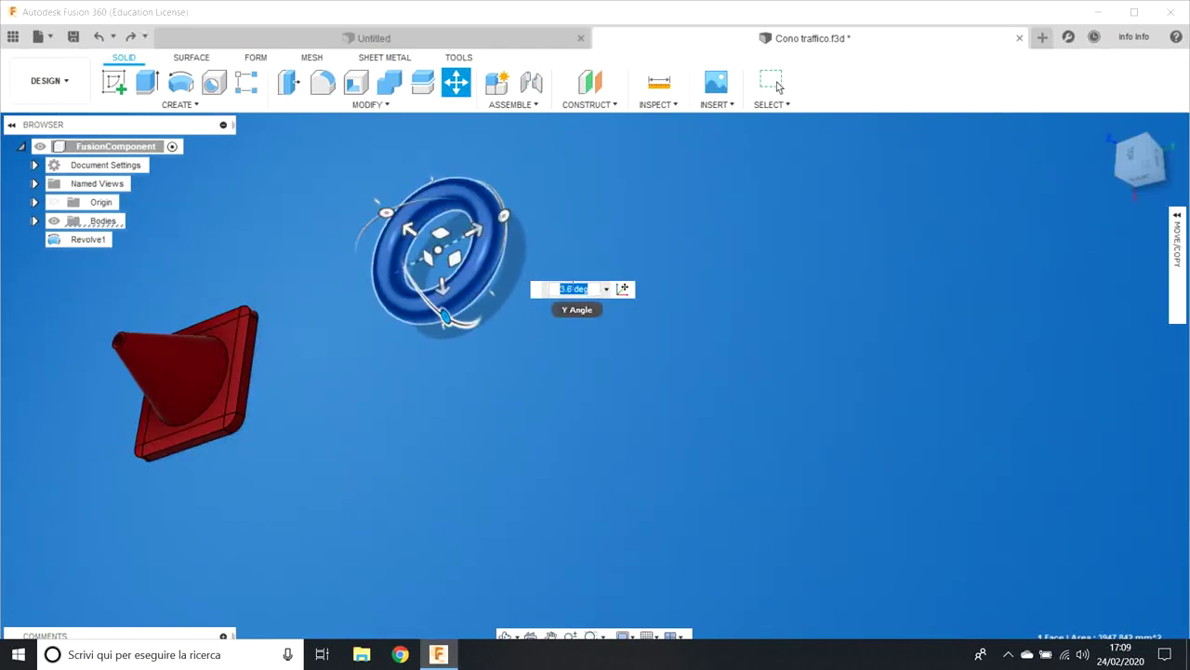
{"action": "type", "text": "0"}
{"action": "key", "text": "Return"}
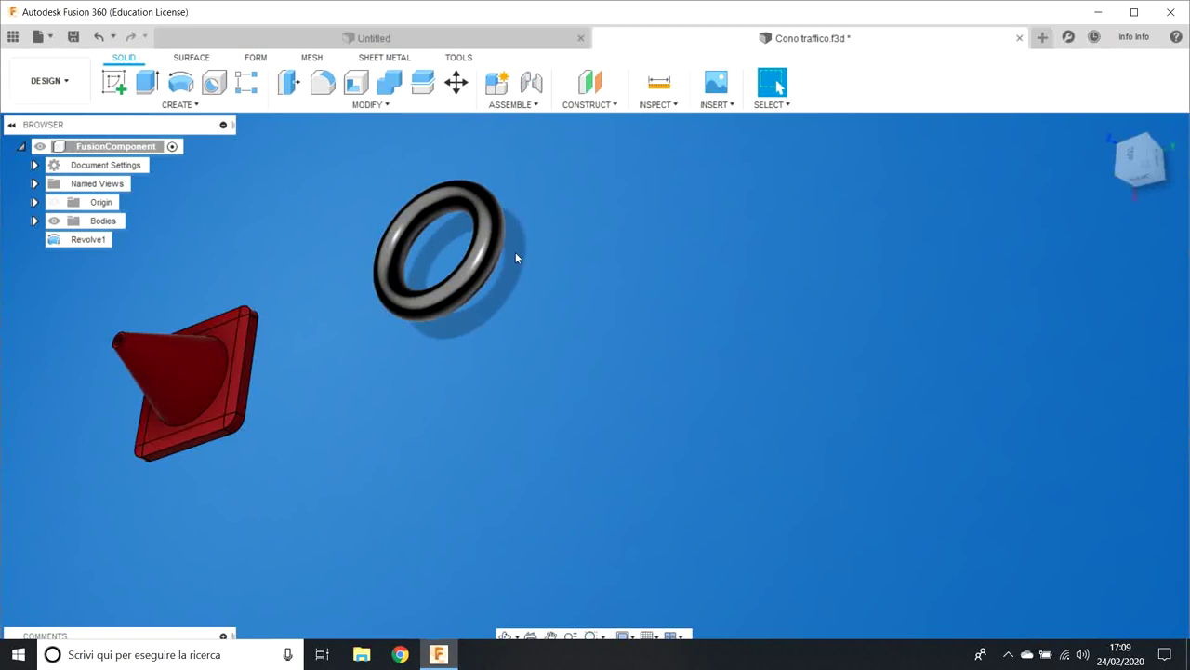
Step: Move the torus down onto the cone's axis, checking from the default view and from above
{"action": "left_click", "coordinate": [487, 246]}
{"action": "right_click", "coordinate": [486, 246]}
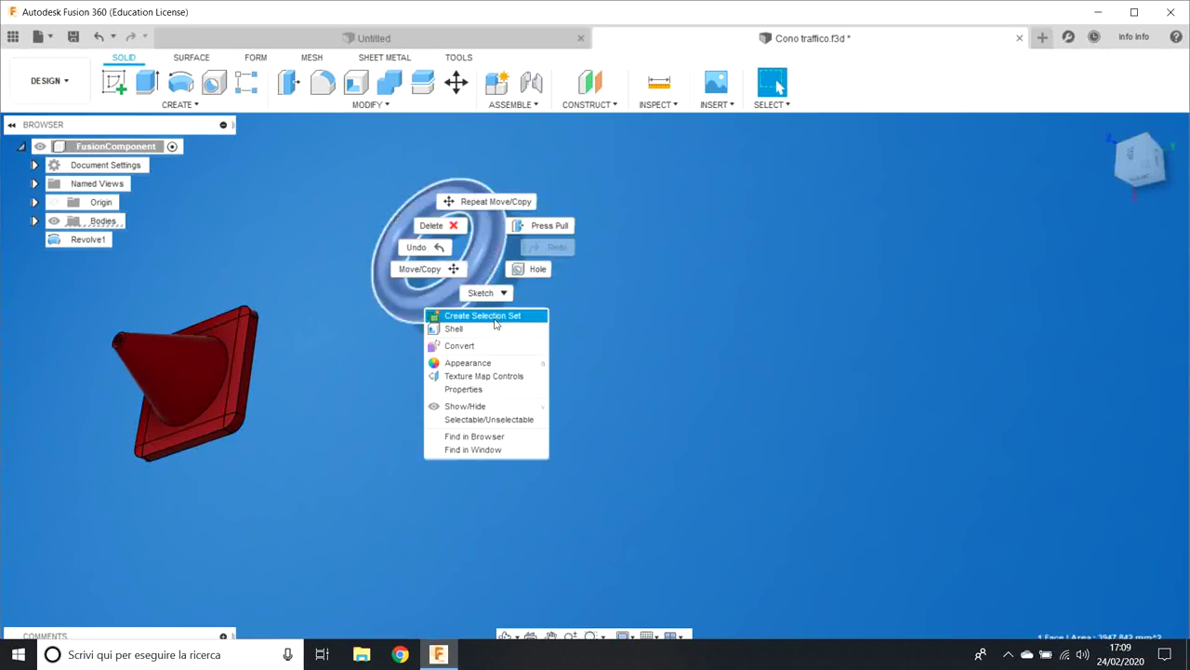
{"action": "left_click", "coordinate": [424, 268]}
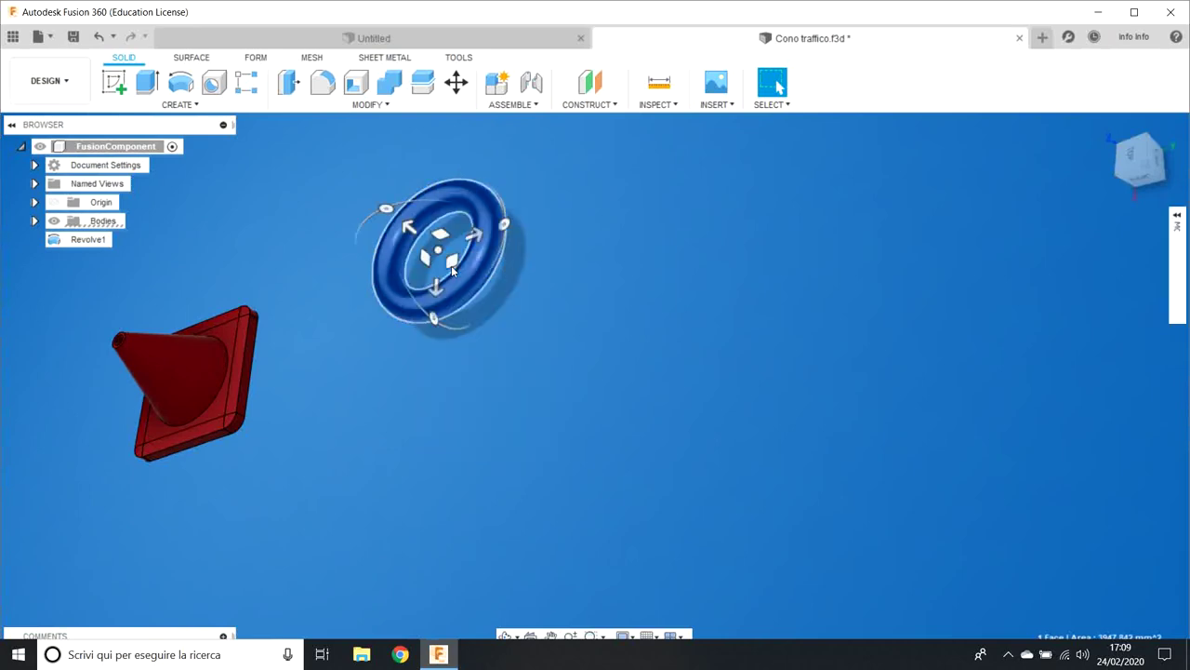
{"action": "left_click_drag", "start_coordinate": [472, 237], "coordinate": [177, 351]}
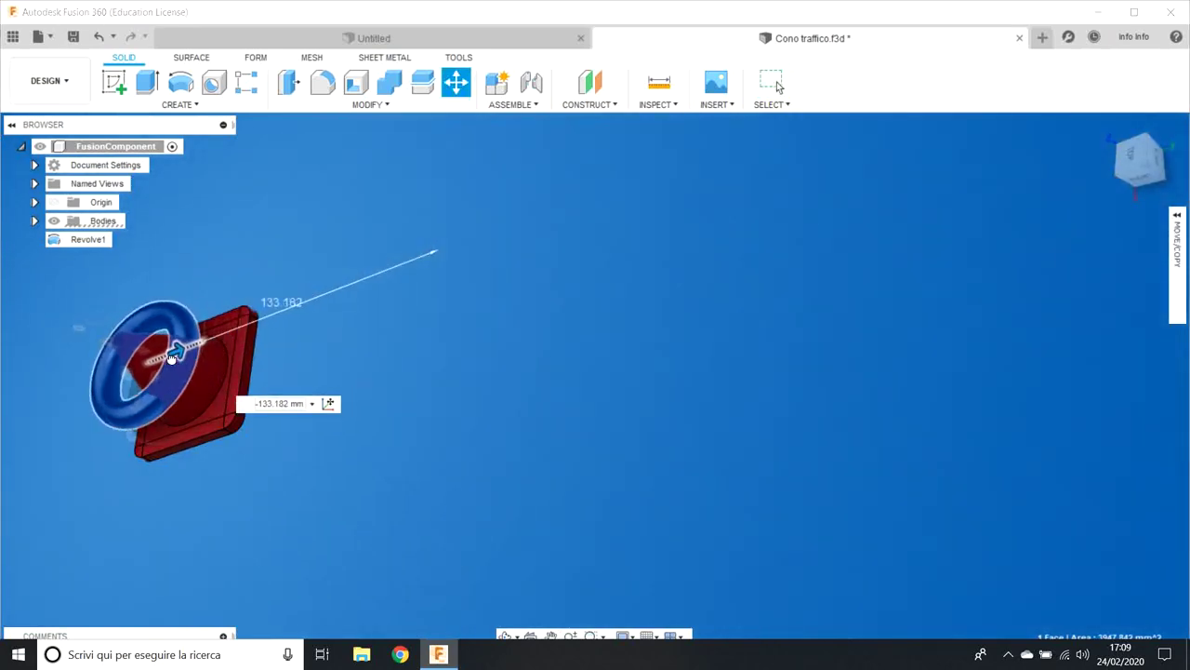
{"action": "left_click", "coordinate": [1109, 124]}
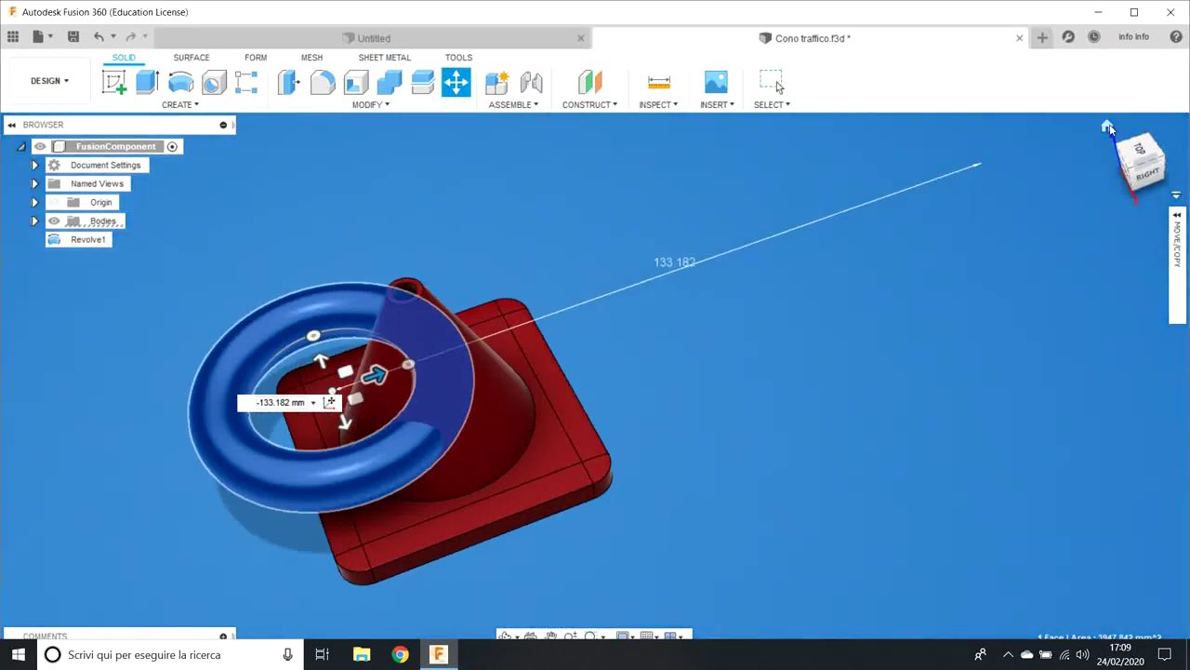
{"action": "left_click_drag", "start_coordinate": [584, 391], "coordinate": [644, 246]}
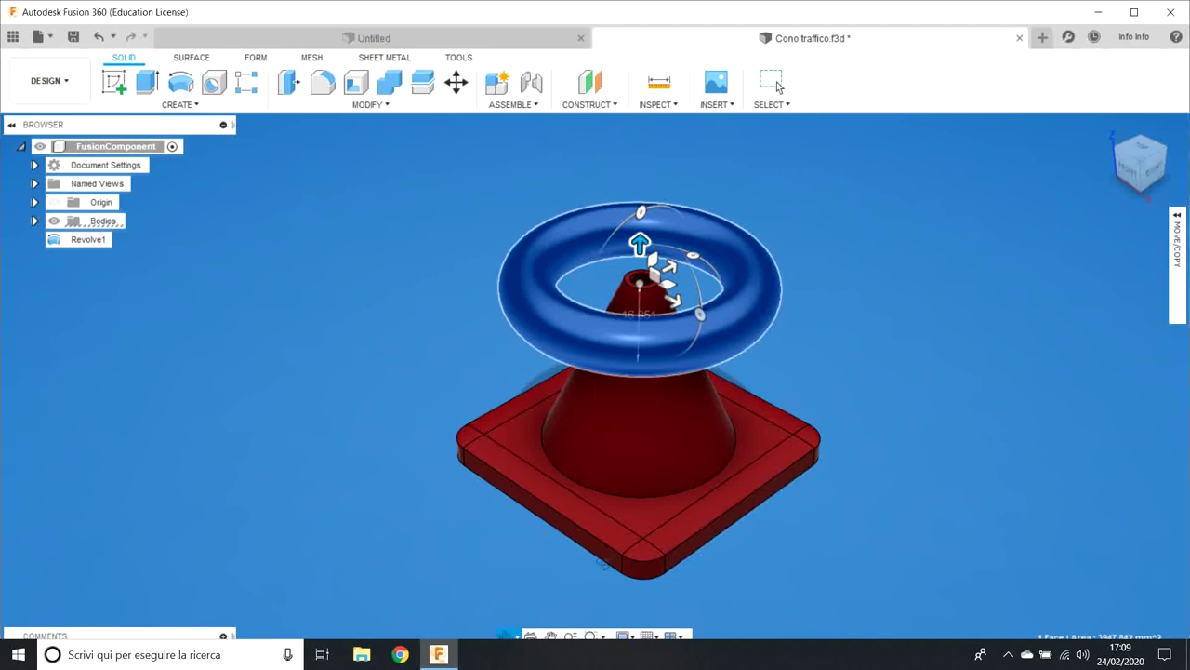
{"action": "mouse_move", "coordinate": [866, 340]}
{"action": "middle_mouse_down", "text": "shift"}
{"action": "mouse_move", "coordinate": [851, 396]}
{"action": "mouse_move", "coordinate": [863, 343]}
{"action": "middle_mouse_up", "text": "shift"}
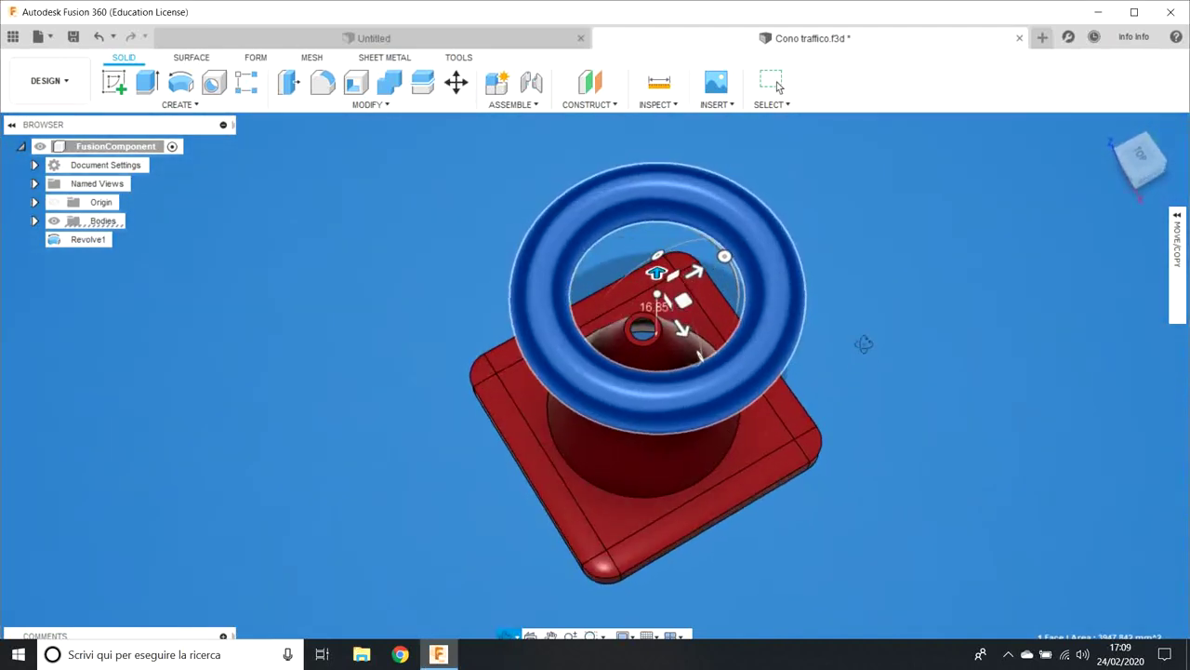
{"action": "middle_click_drag", "start_coordinate": [865, 346], "coordinate": [874, 340]}
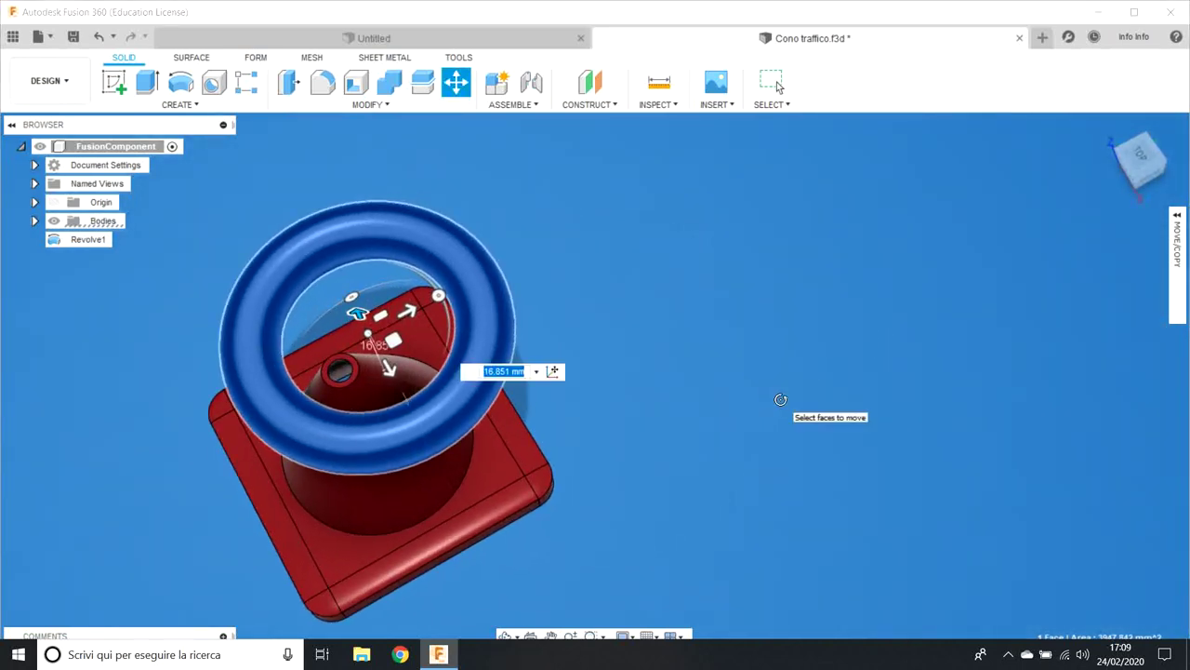
{"action": "key", "text": "Return"}
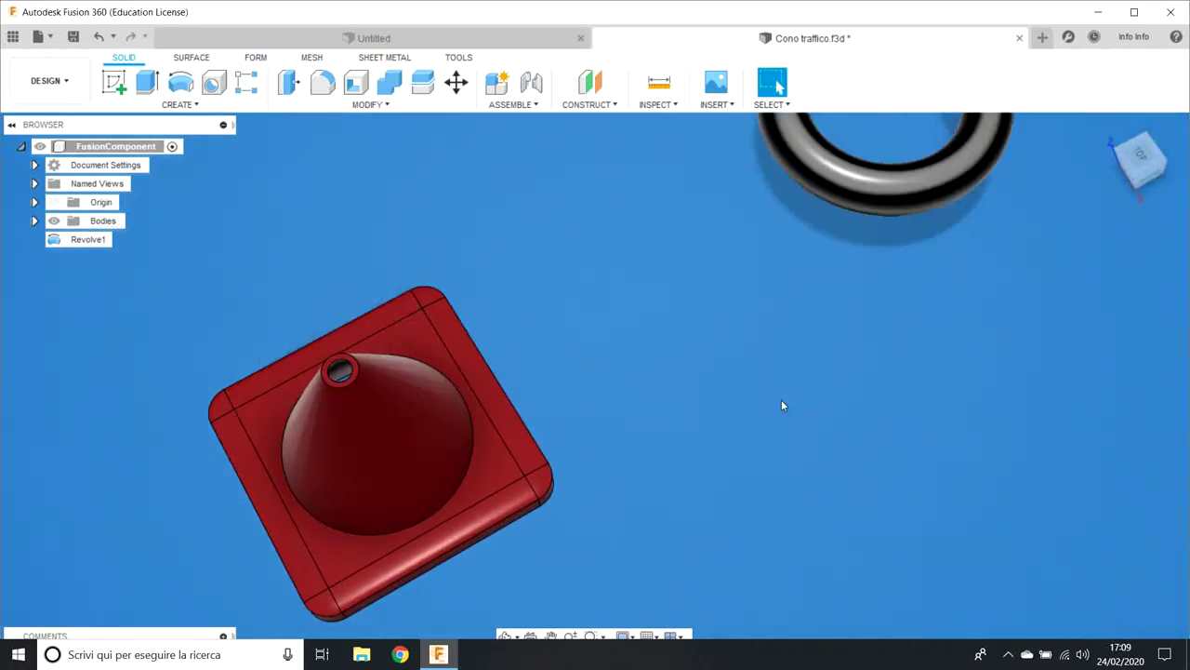
Step: Undo and delete the torus, then expand Bodies, redo to restore it, and select it
{"action": "key", "text": "ctrl+z"}
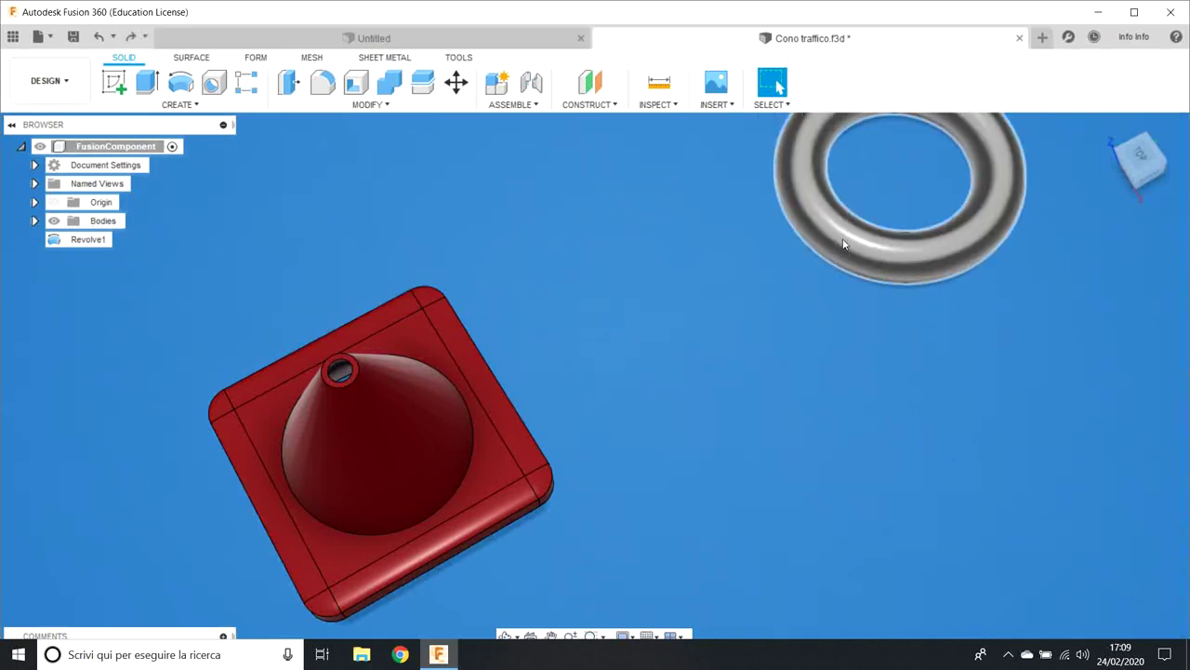
{"action": "key", "text": "Delete"}
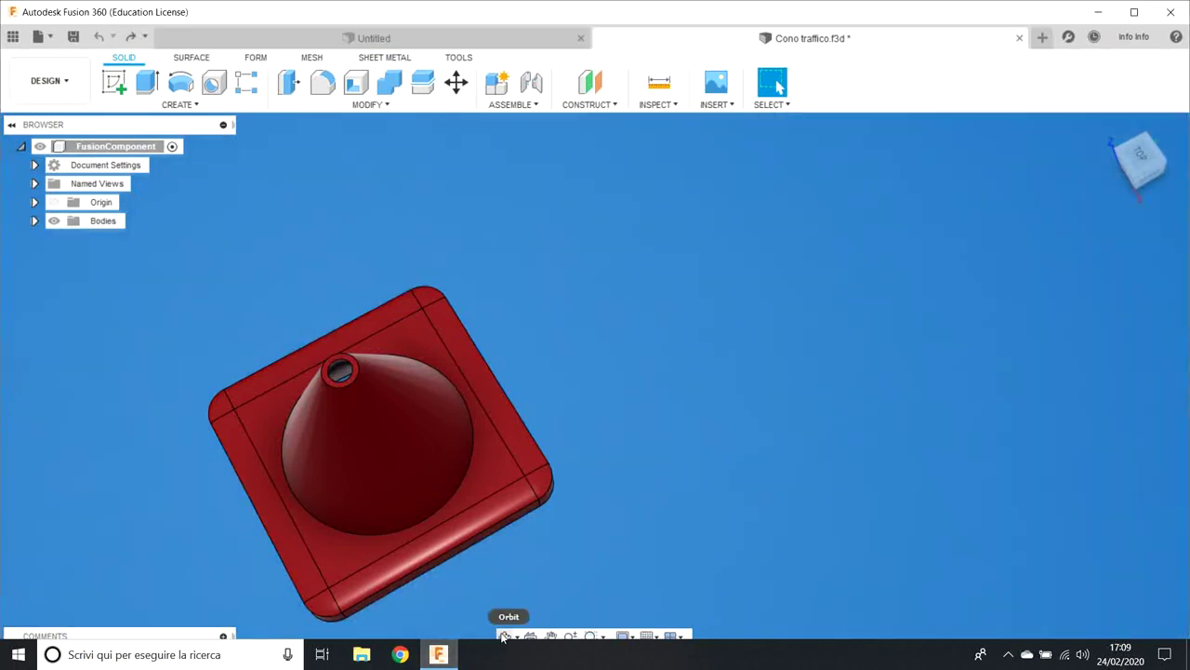
{"action": "scroll", "coordinate": [734, 352], "scroll_direction": "up", "scroll_amount": 3}
{"action": "scroll", "coordinate": [734, 351], "scroll_direction": "down", "scroll_amount": 2}
{"action": "scroll", "coordinate": [752, 378], "scroll_direction": "down", "scroll_amount": 3}
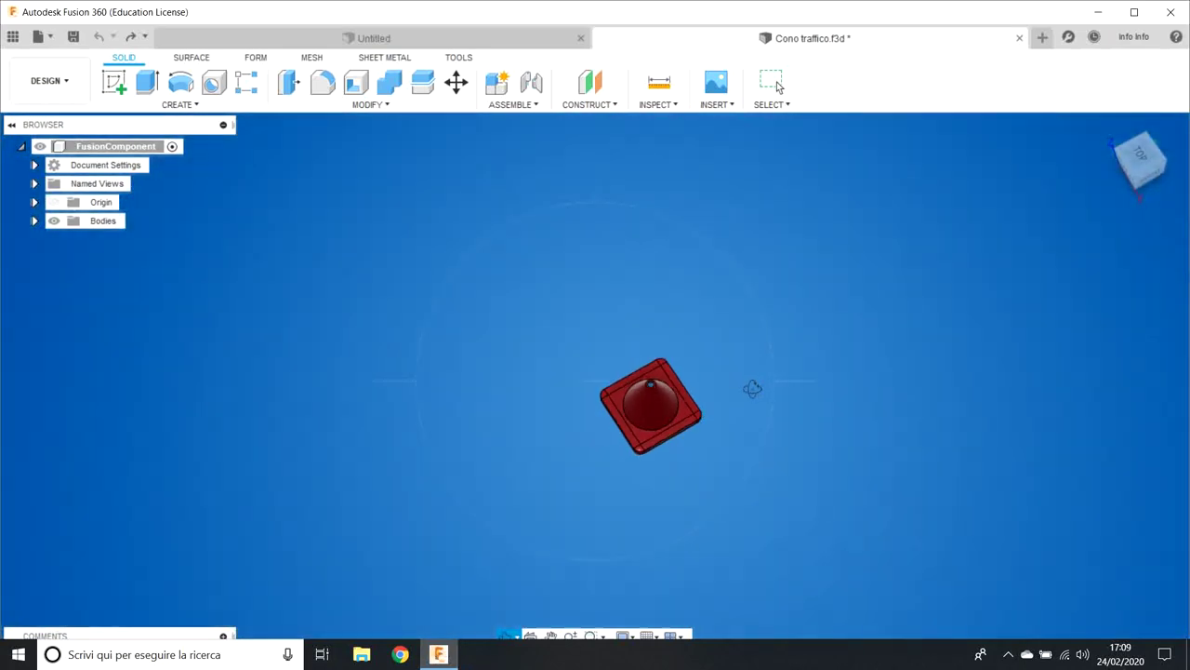
{"action": "scroll", "coordinate": [751, 385], "scroll_direction": "up", "scroll_amount": 2}
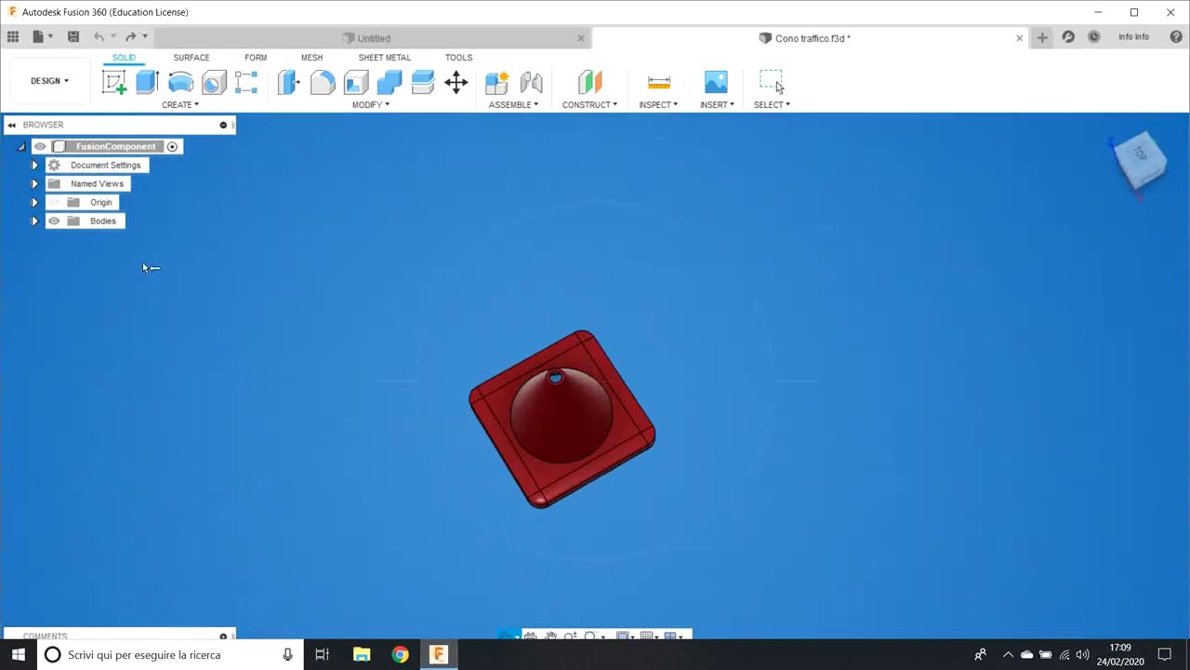
{"action": "left_click", "coordinate": [34, 221]}
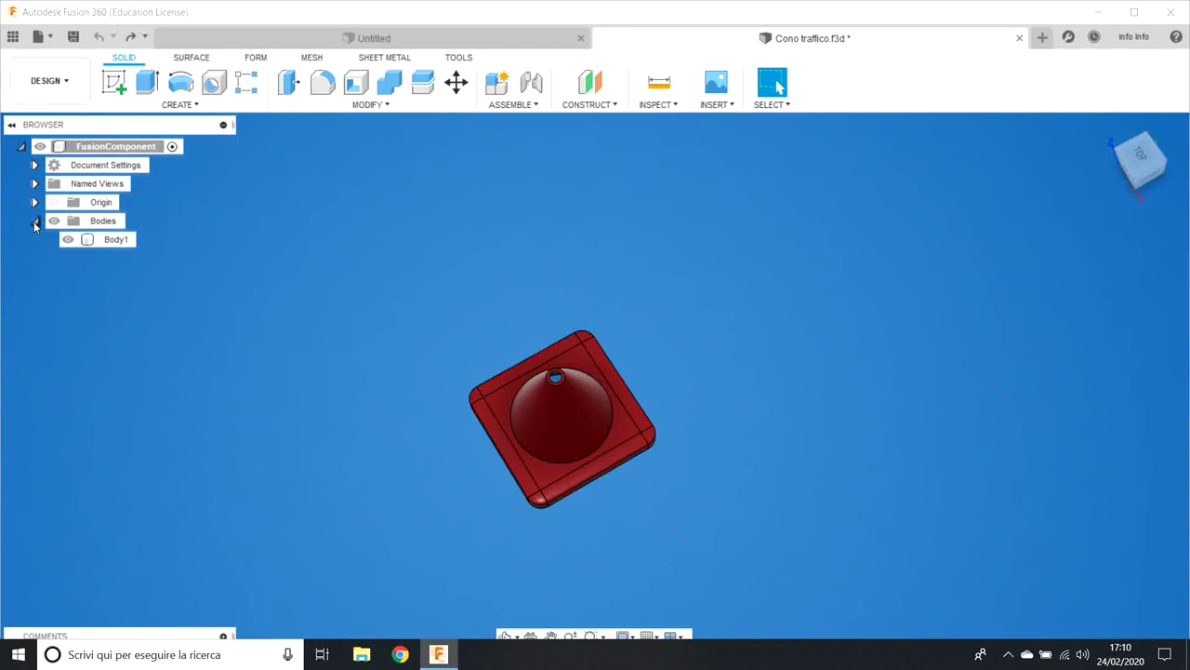
{"action": "left_click", "coordinate": [133, 38]}
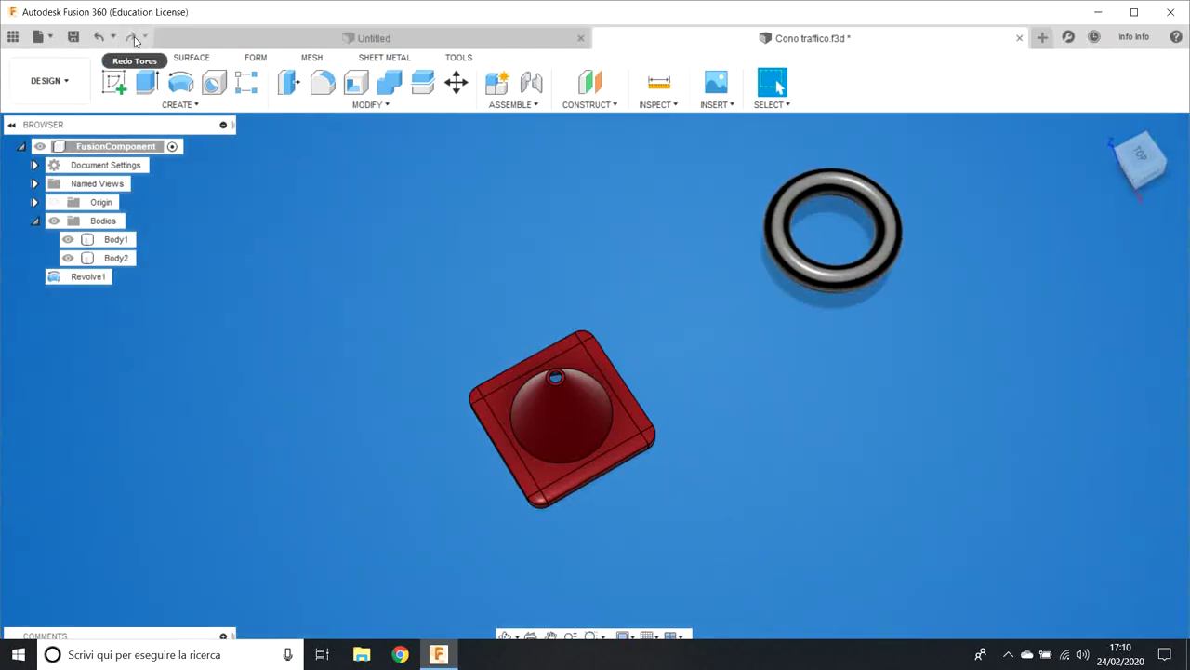
{"action": "left_click", "coordinate": [816, 256]}
Step: Move the torus down around the cone to a height of 16.461 mm, orbiting to check
{"action": "right_click", "coordinate": [804, 260]}
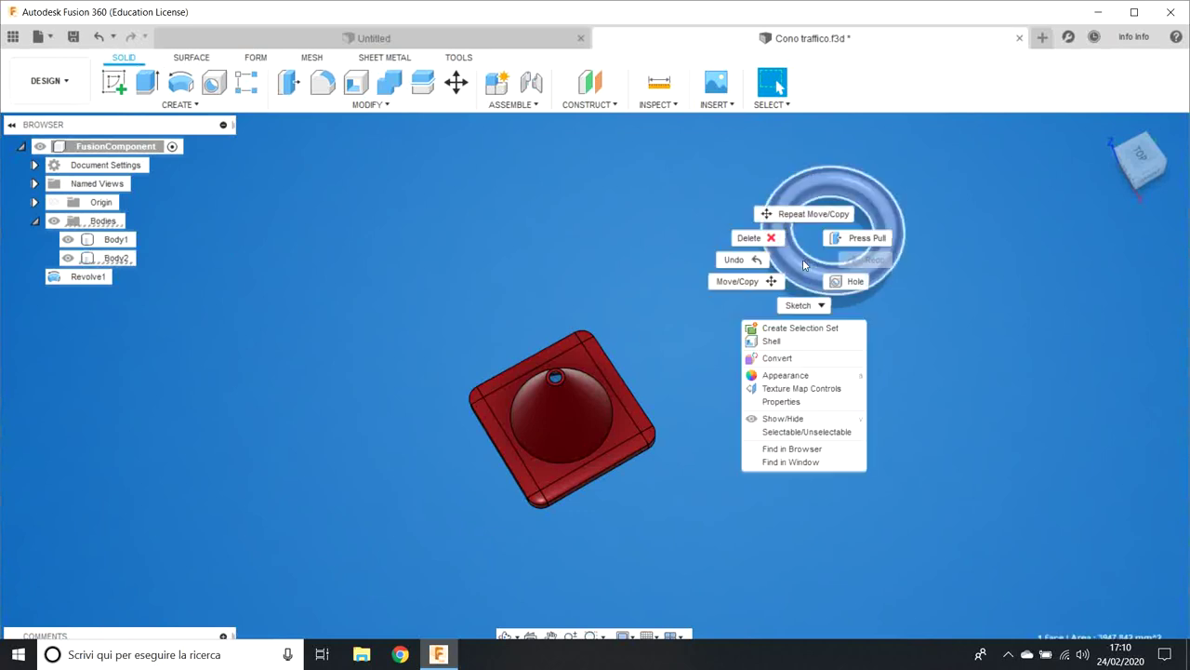
{"action": "left_click", "coordinate": [755, 281]}
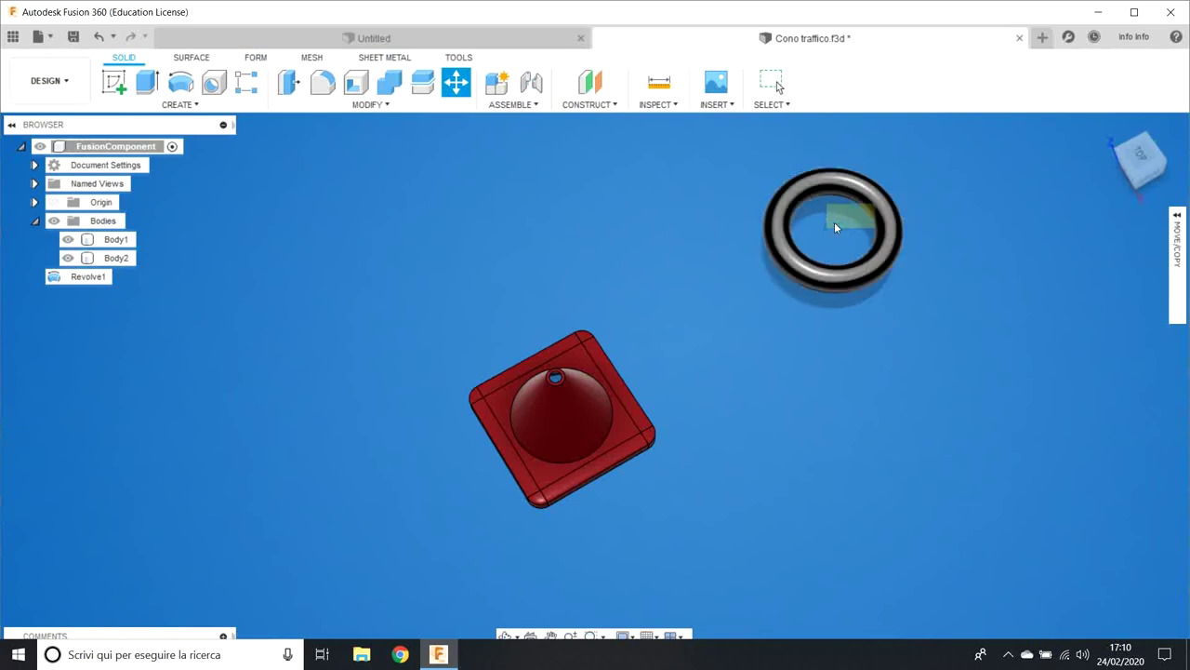
{"action": "left_click", "coordinate": [808, 251]}
{"action": "left_click_drag", "start_coordinate": [867, 208], "coordinate": [662, 492]}
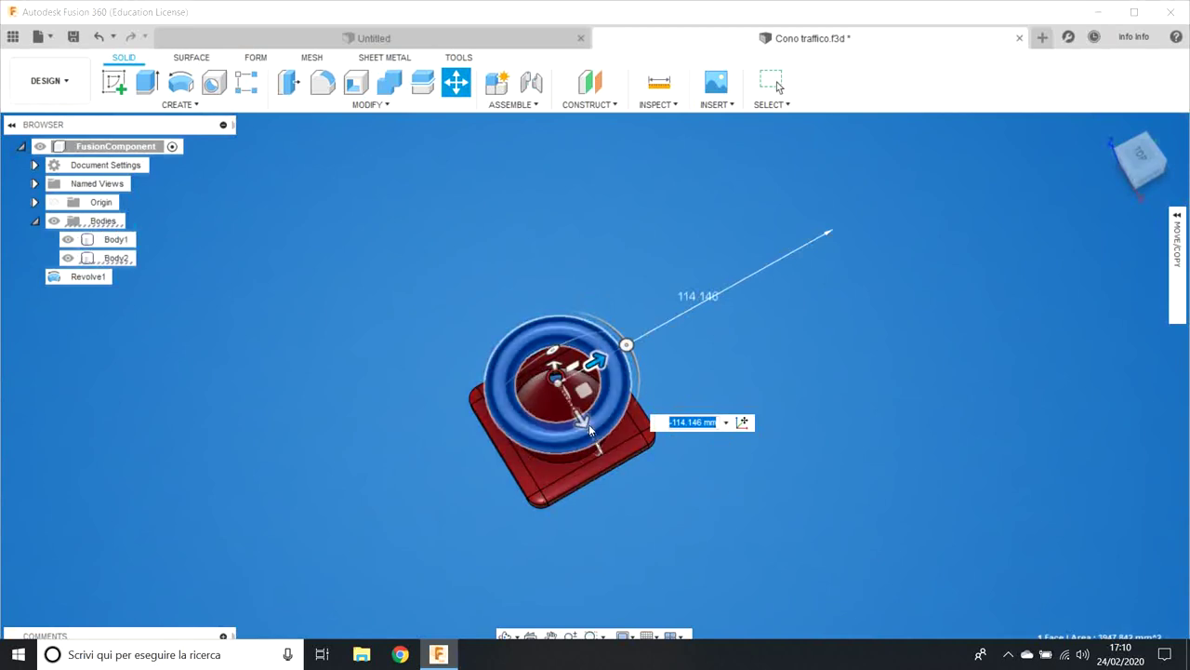
{"action": "left_click_drag", "start_coordinate": [589, 424], "coordinate": [590, 436]}
{"action": "left_click_drag", "start_coordinate": [559, 377], "coordinate": [556, 354]}
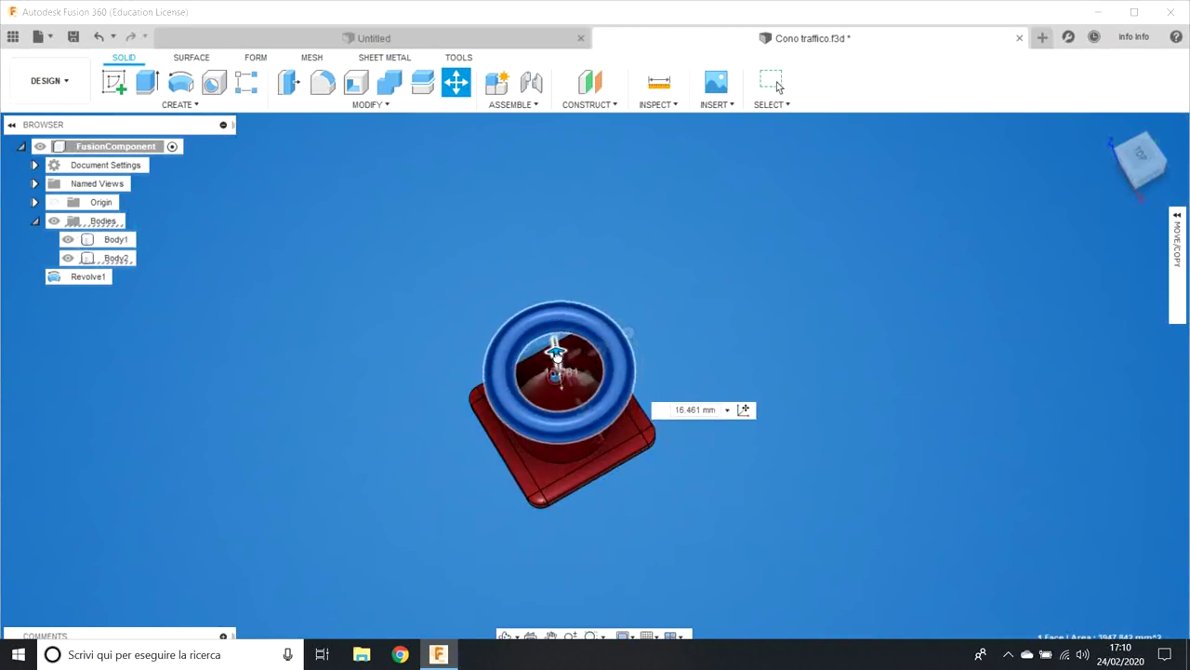
{"action": "left_click", "coordinate": [513, 633]}
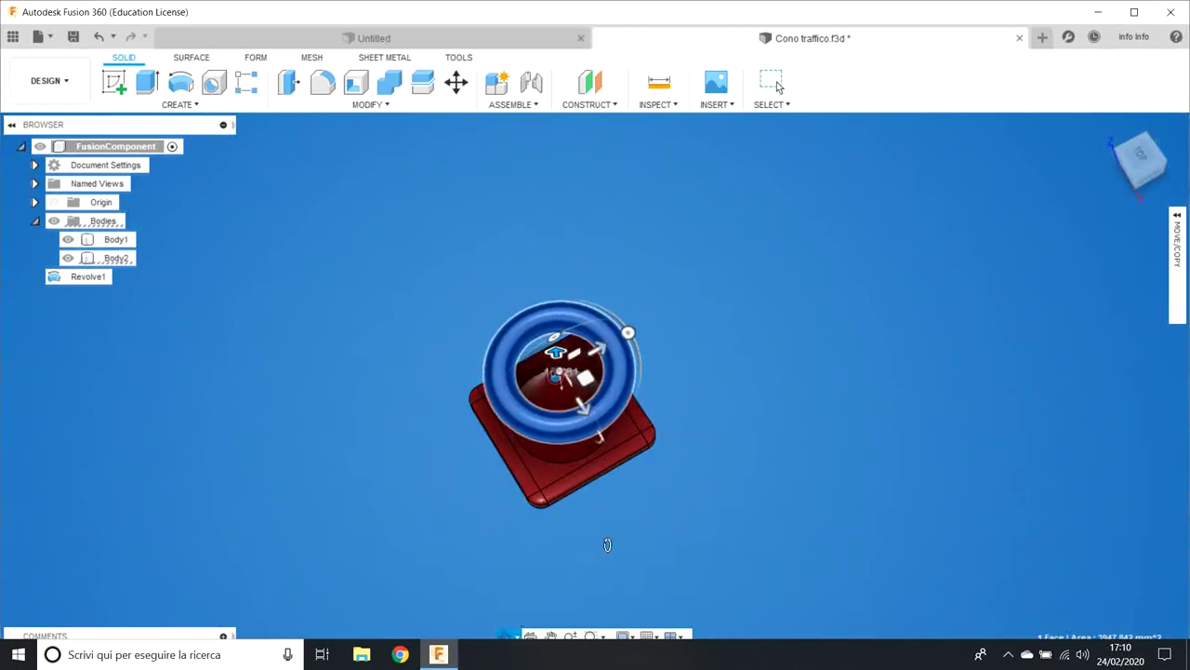
{"action": "mouse_move", "coordinate": [609, 542]}
{"action": "left_mouse_down"}
{"action": "mouse_move", "coordinate": [545, 511]}
{"action": "mouse_move", "coordinate": [739, 487]}
{"action": "mouse_move", "coordinate": [688, 574]}
{"action": "mouse_move", "coordinate": [707, 564]}
{"action": "mouse_move", "coordinate": [690, 507]}
{"action": "mouse_move", "coordinate": [606, 524]}
{"action": "left_mouse_up"}
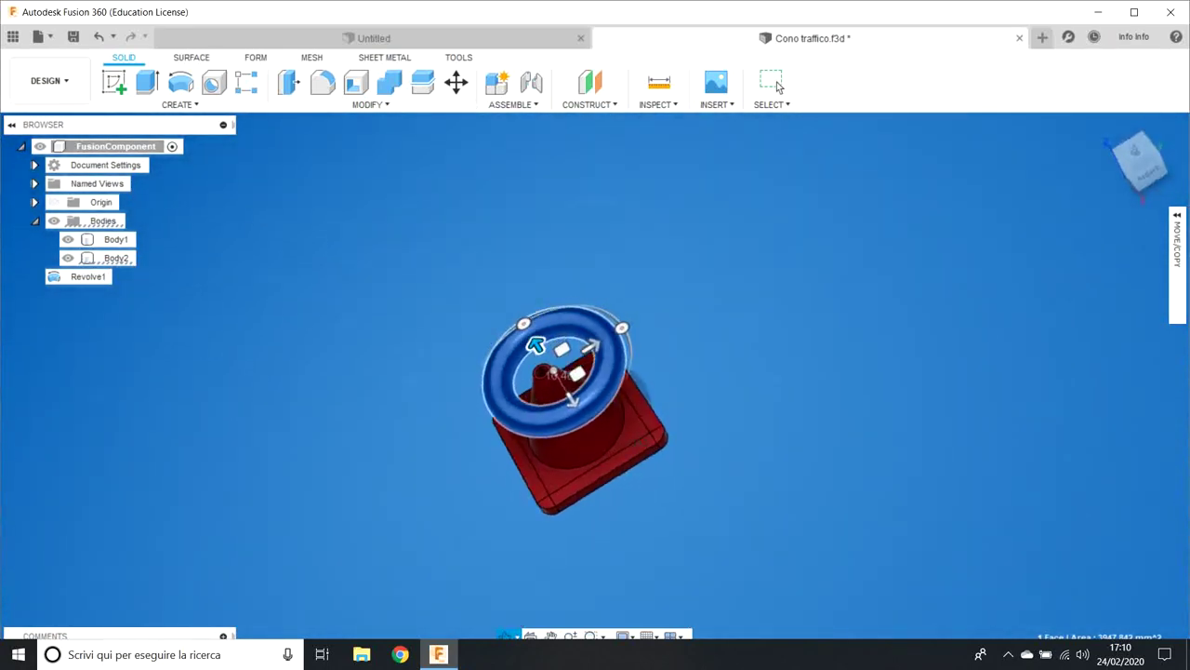
{"action": "scroll", "coordinate": [606, 523], "scroll_direction": "up", "scroll_amount": 2}
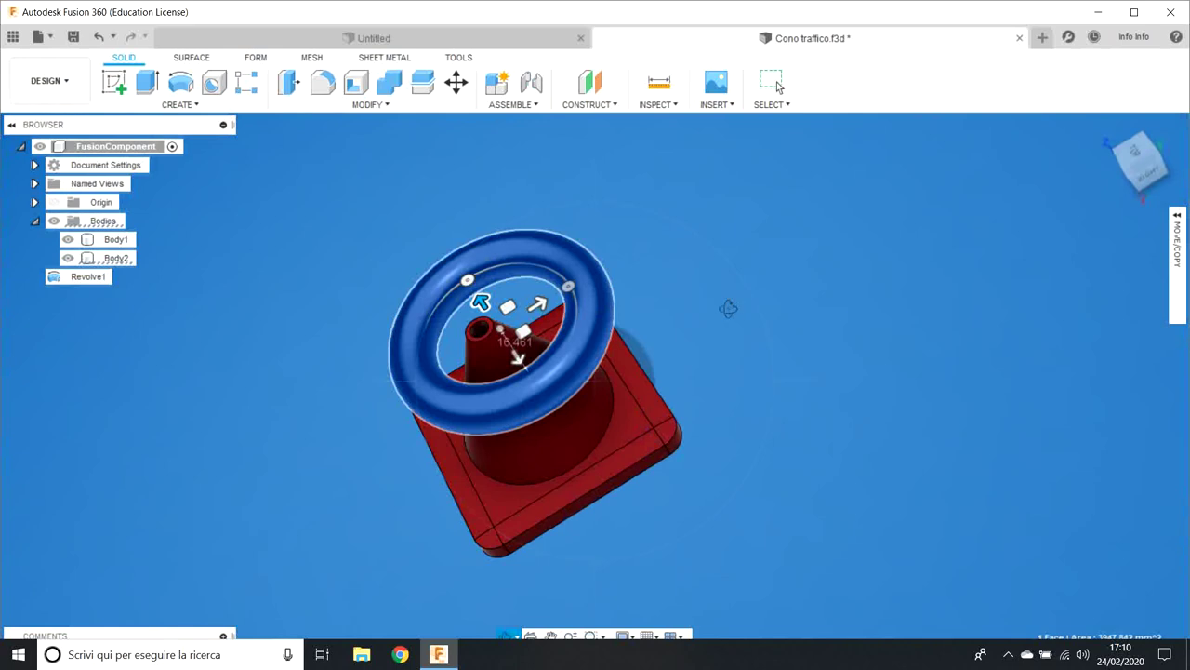
Step: Finish the move, then select the torus face and the cone tip's circular edge
{"action": "key", "text": "Escape"}
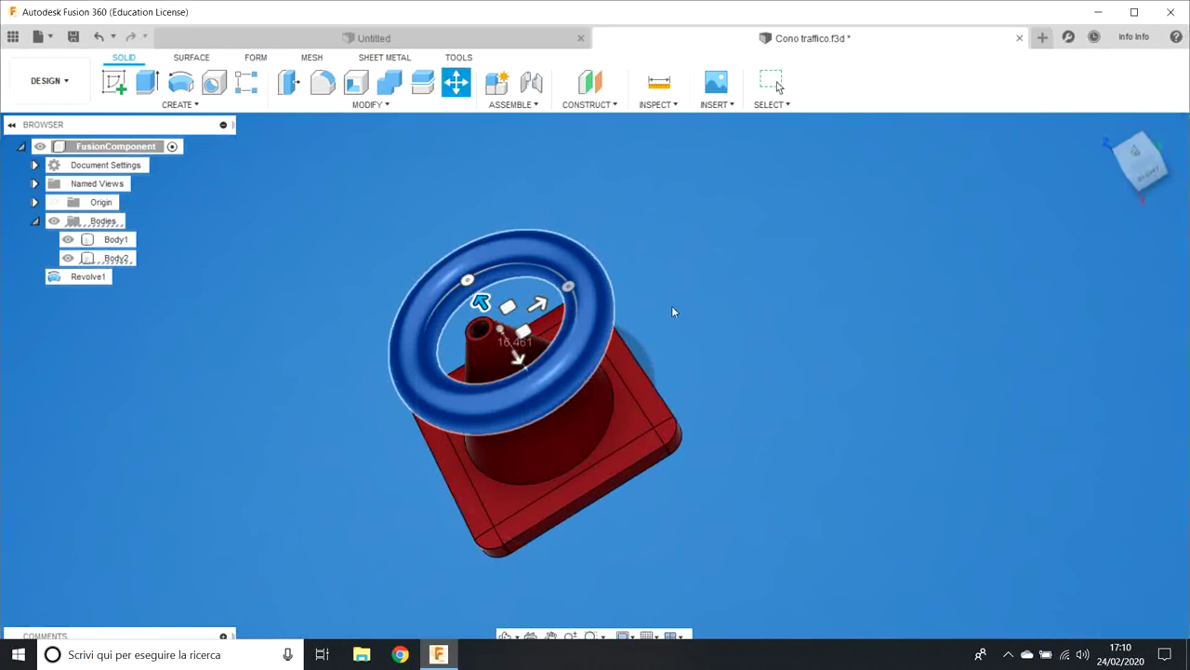
{"action": "key", "text": "Escape"}
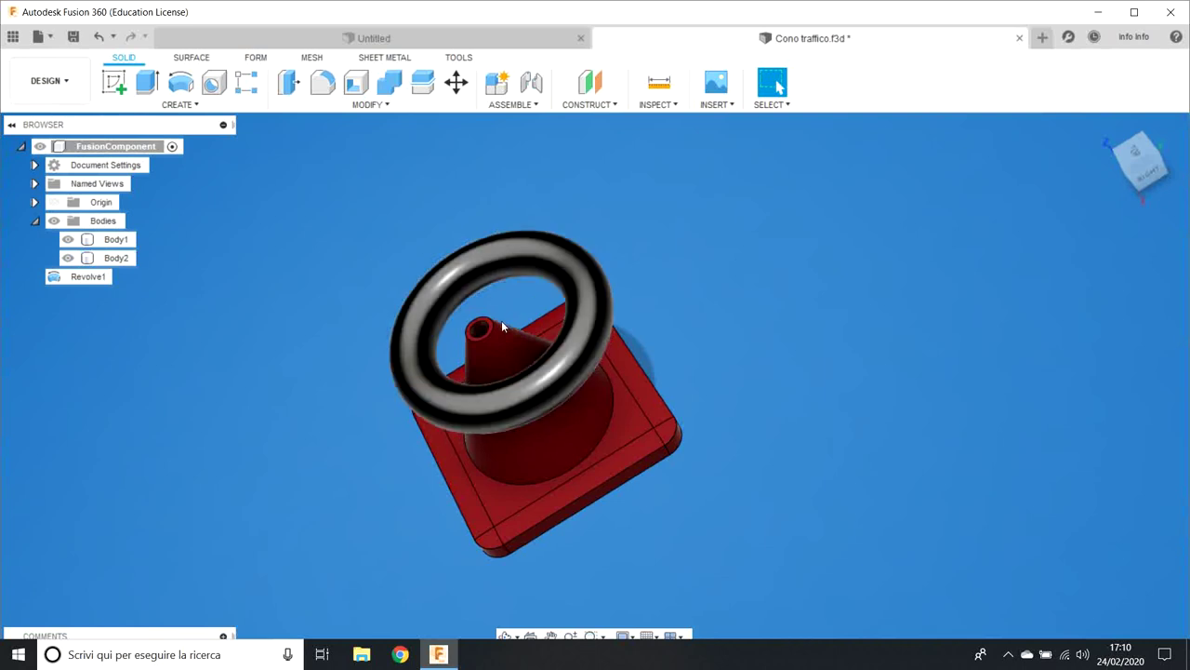
{"action": "left_click", "coordinate": [535, 259]}
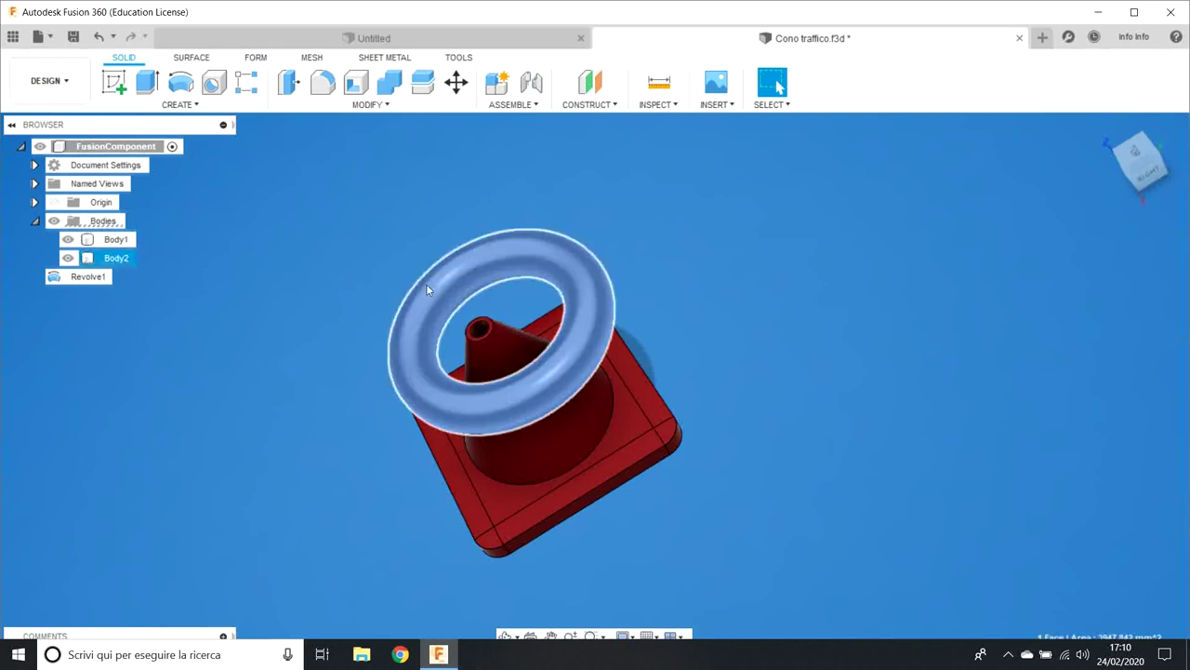
{"action": "left_click", "coordinate": [488, 341], "text": "ctrl"}
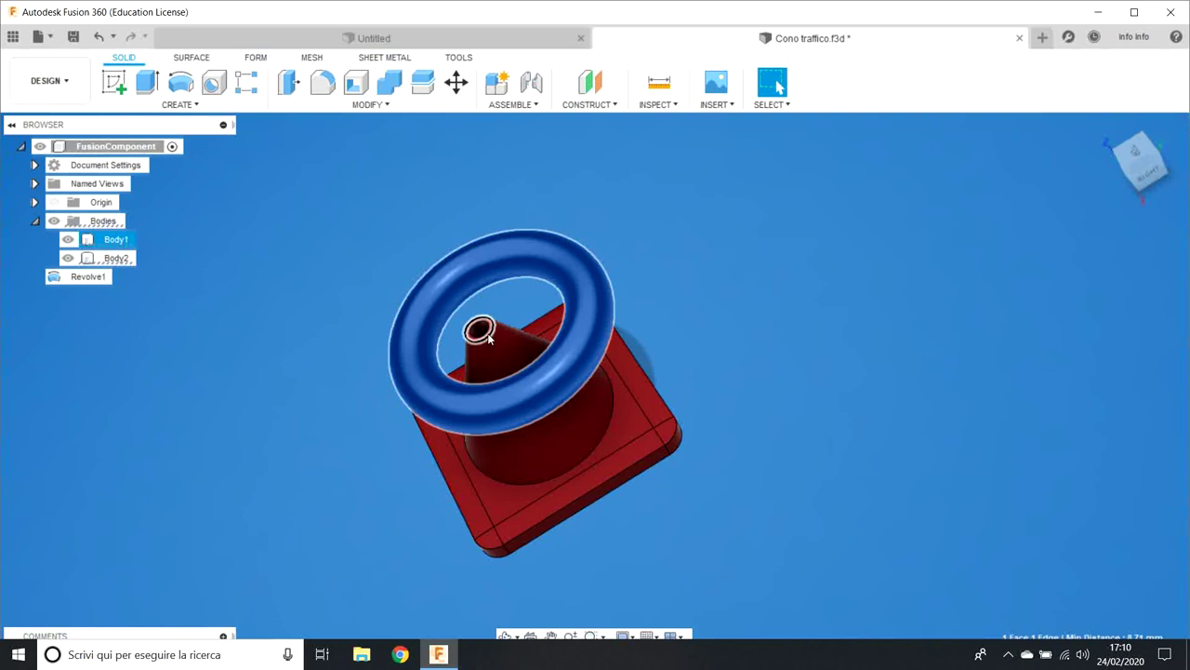
Step: Align the torus centre to the cone tip edge, then verify from the Top view and a side orbit
{"action": "right_click", "coordinate": [488, 338]}
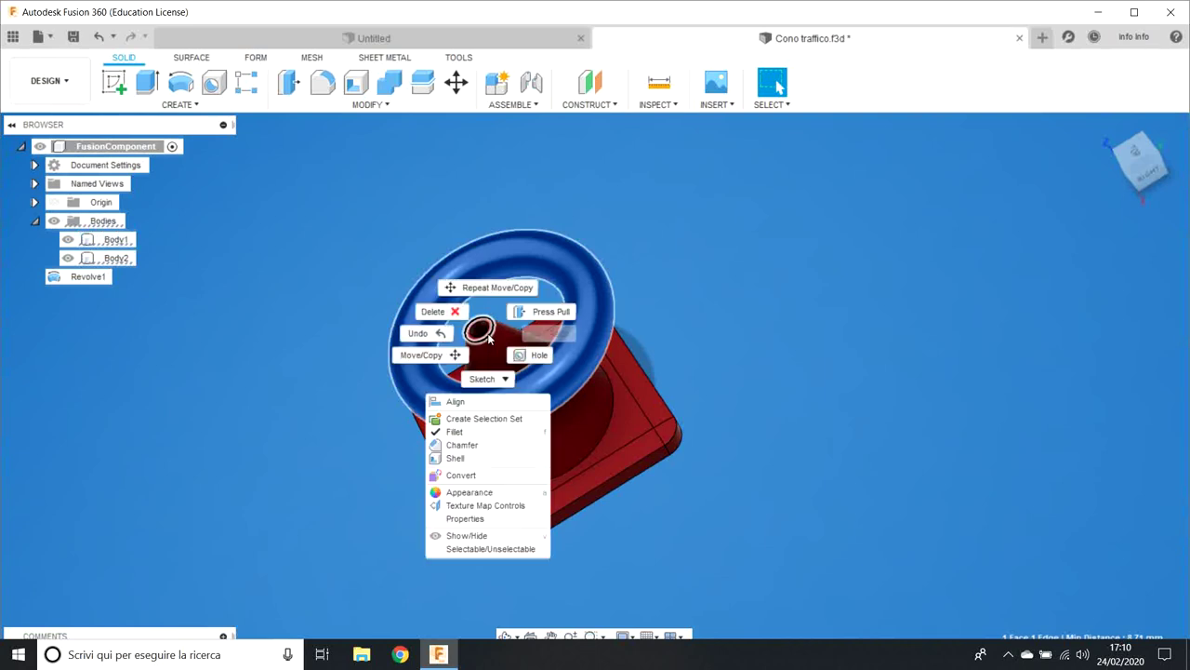
{"action": "left_click", "coordinate": [462, 401]}
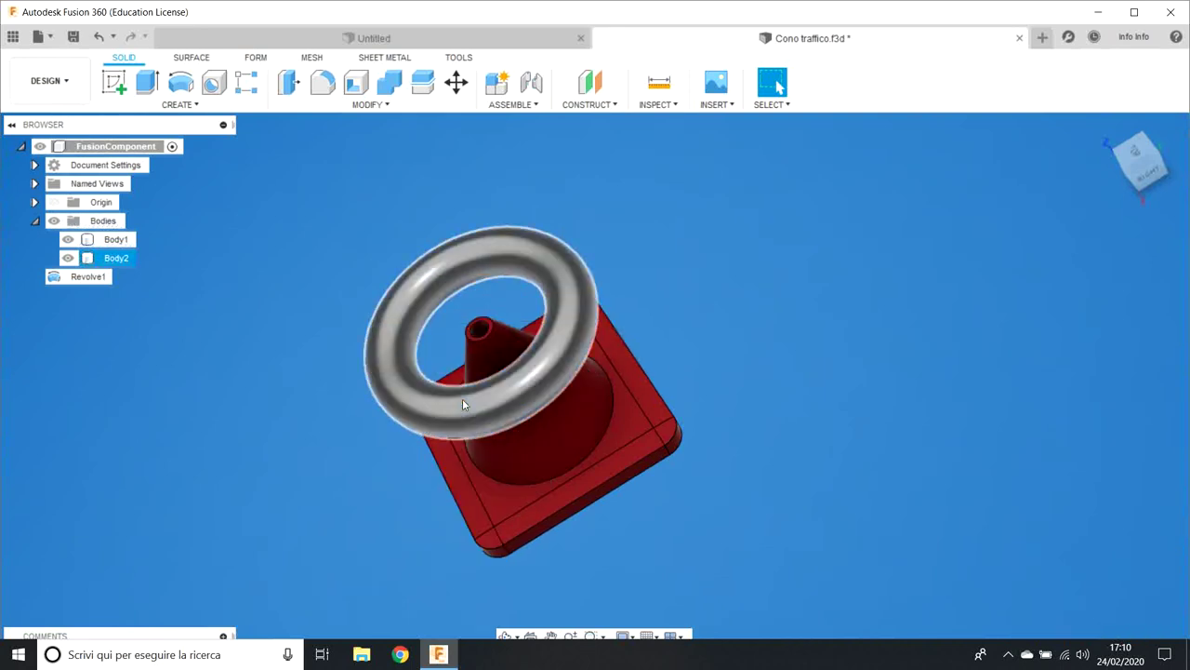
{"action": "key", "text": "Escape"}
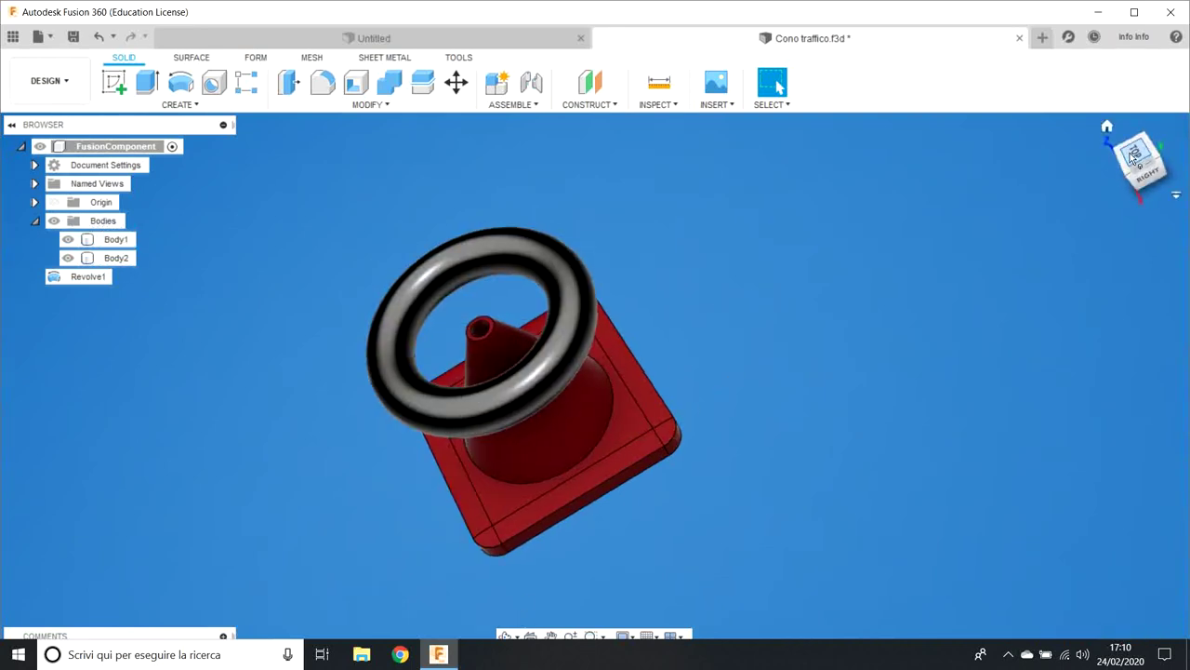
{"action": "left_click", "coordinate": [1133, 156]}
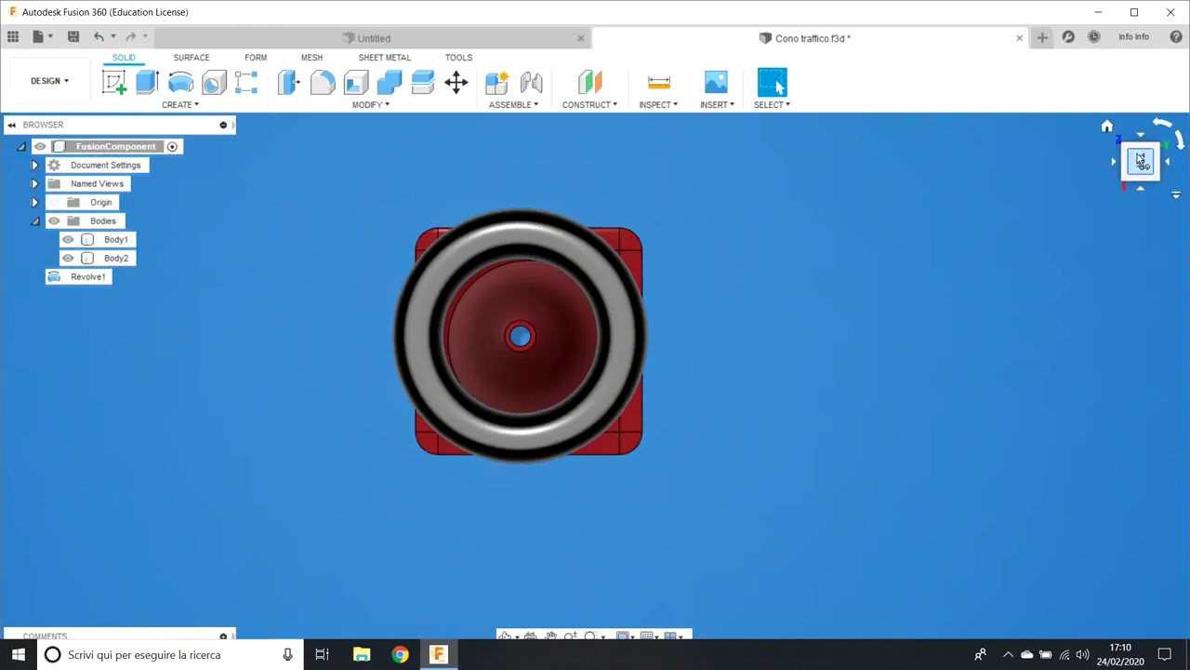
{"action": "left_click", "coordinate": [505, 636]}
{"action": "mouse_move", "coordinate": [600, 558]}
{"action": "left_mouse_down"}
{"action": "mouse_move", "coordinate": [505, 415]}
{"action": "mouse_move", "coordinate": [625, 481]}
{"action": "mouse_move", "coordinate": [661, 522]}
{"action": "left_mouse_up"}
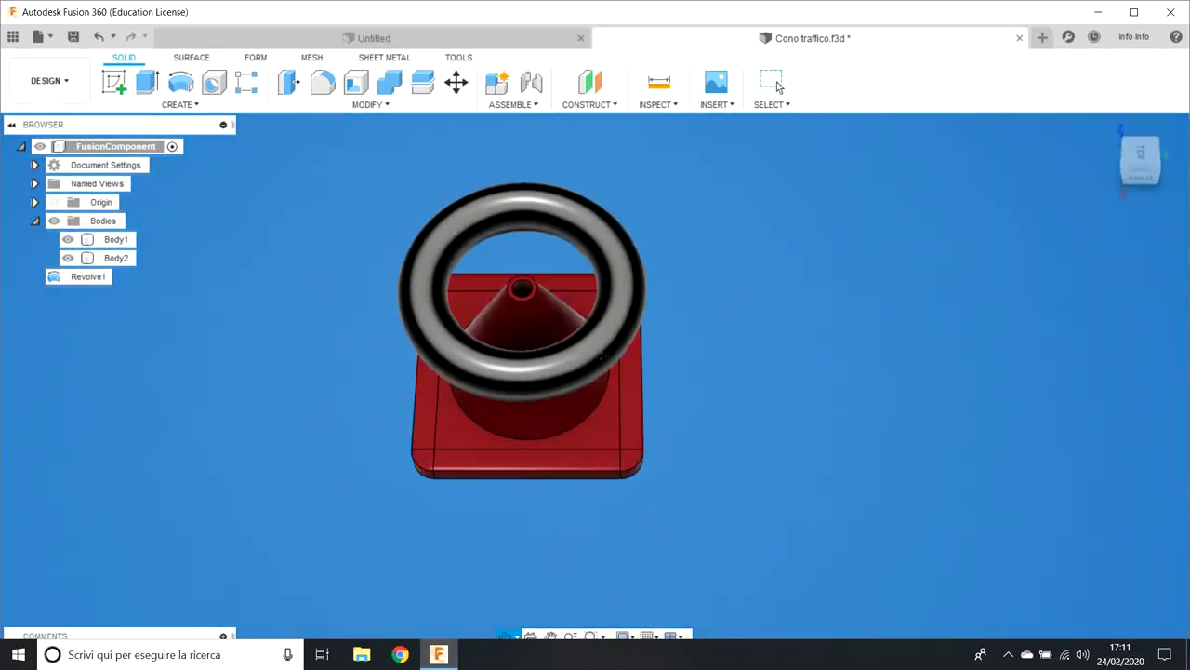
{"action": "key", "text": "Escape"}
Step: Slide the torus ring further up the cone with Move/Copy, checking it at an angle
{"action": "left_click", "coordinate": [606, 343]}
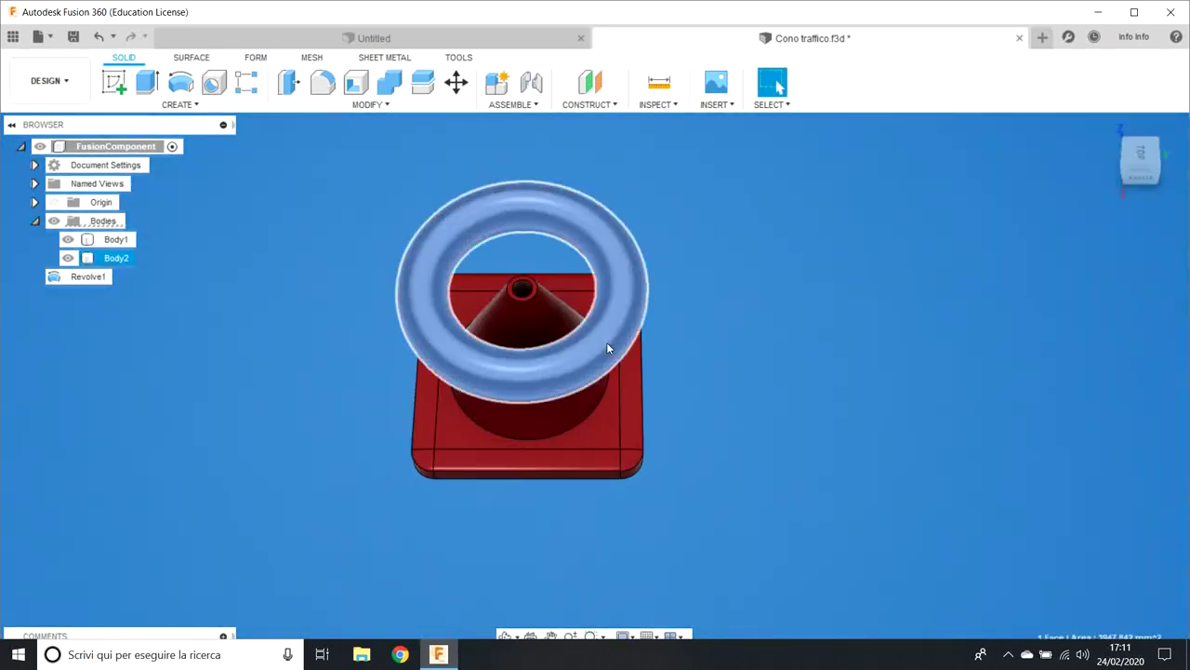
{"action": "right_click", "coordinate": [606, 342]}
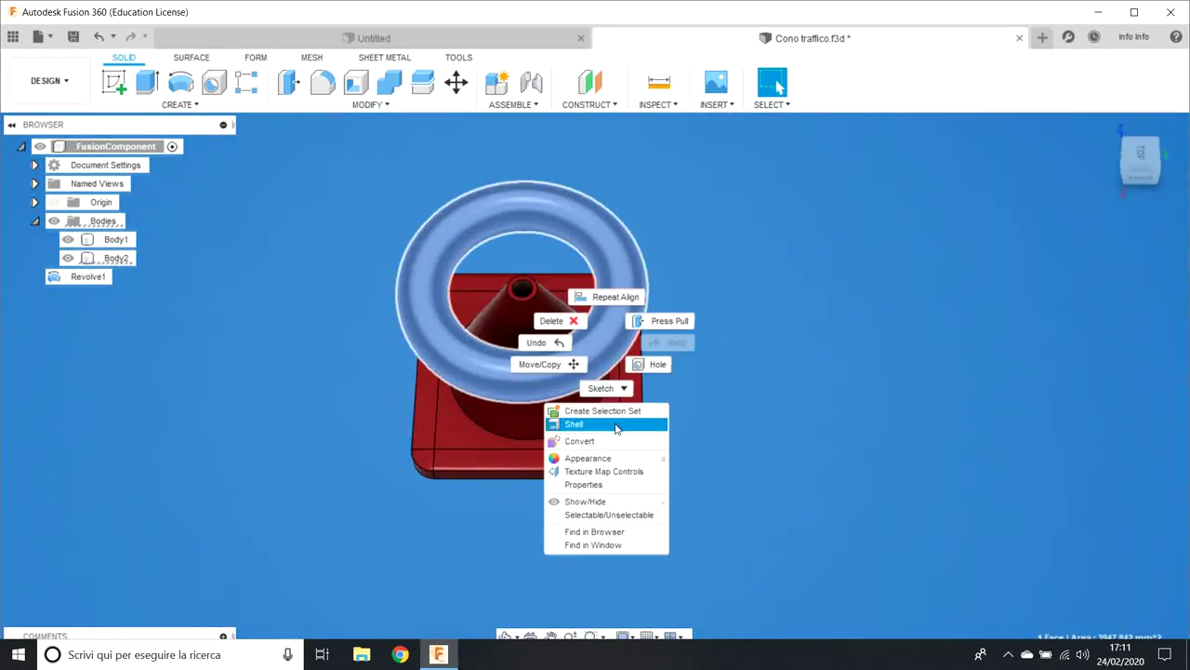
{"action": "left_click", "coordinate": [542, 364]}
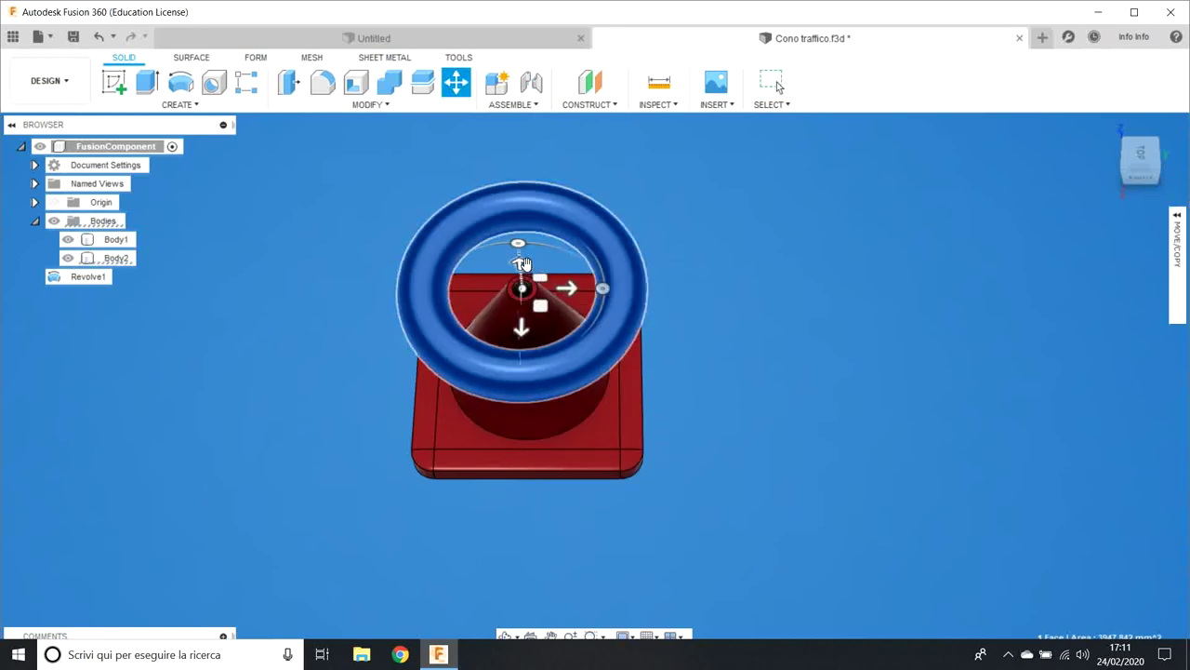
{"action": "mouse_move", "coordinate": [524, 264]}
{"action": "left_mouse_down"}
{"action": "mouse_move", "coordinate": [571, 356]}
{"action": "mouse_move", "coordinate": [600, 328]}
{"action": "left_mouse_up"}
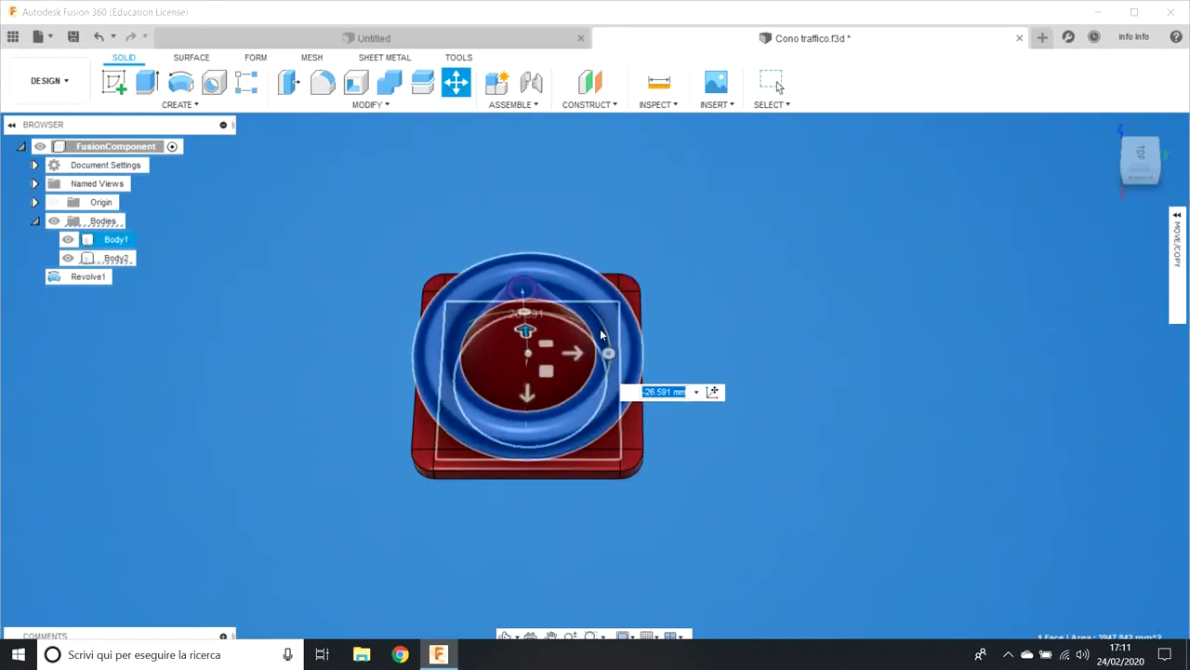
{"action": "right_click", "coordinate": [742, 471]}
{"action": "left_click", "coordinate": [507, 642]}
{"action": "left_click", "coordinate": [505, 636]}
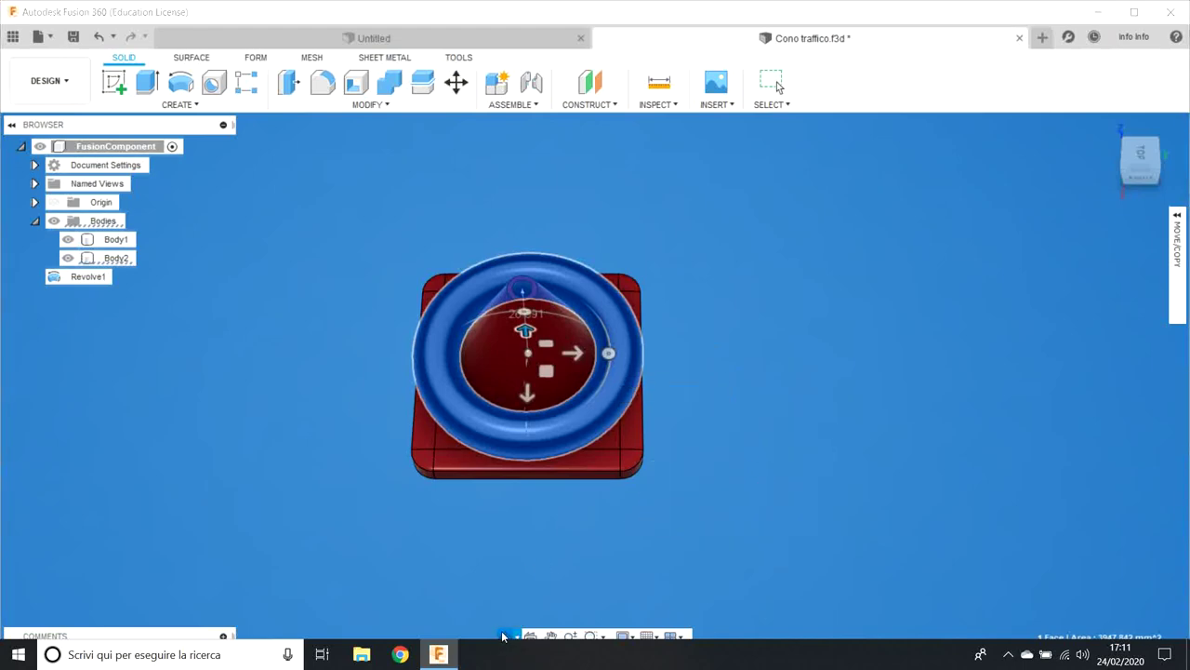
{"action": "mouse_move", "coordinate": [530, 558]}
{"action": "left_mouse_down"}
{"action": "mouse_move", "coordinate": [574, 514]}
{"action": "mouse_move", "coordinate": [590, 556]}
{"action": "mouse_move", "coordinate": [510, 605]}
{"action": "mouse_move", "coordinate": [558, 579]}
{"action": "mouse_move", "coordinate": [548, 564]}
{"action": "left_mouse_up"}
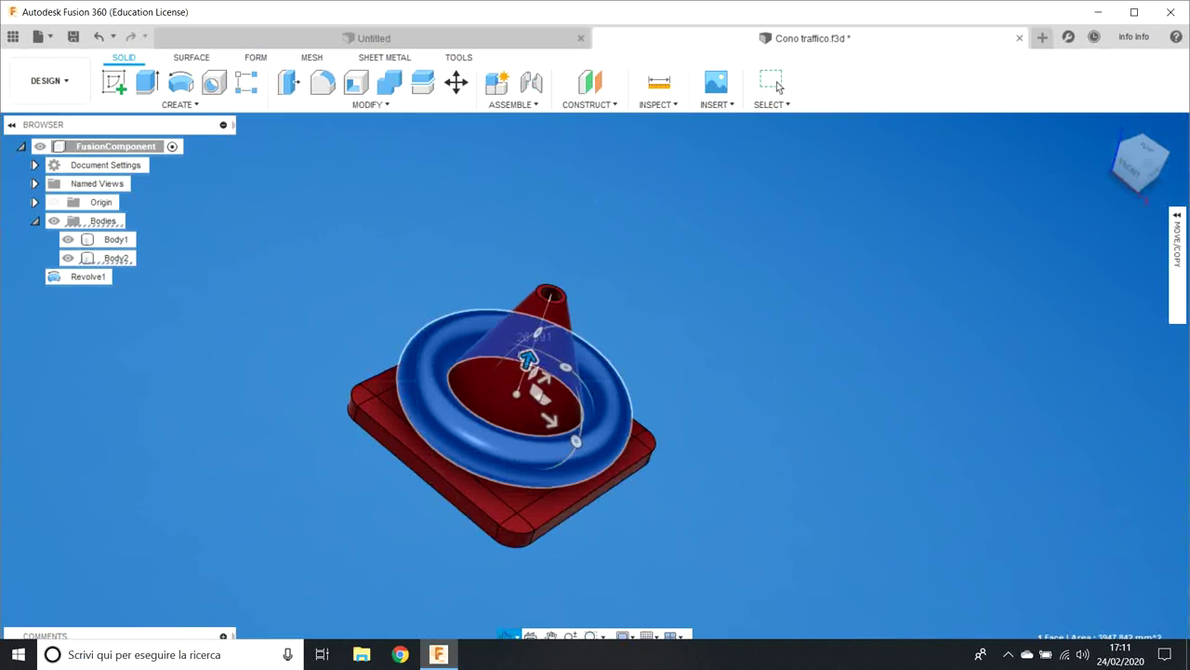
{"action": "key", "text": "Escape"}
{"action": "left_click_drag", "start_coordinate": [527, 358], "coordinate": [538, 329]}
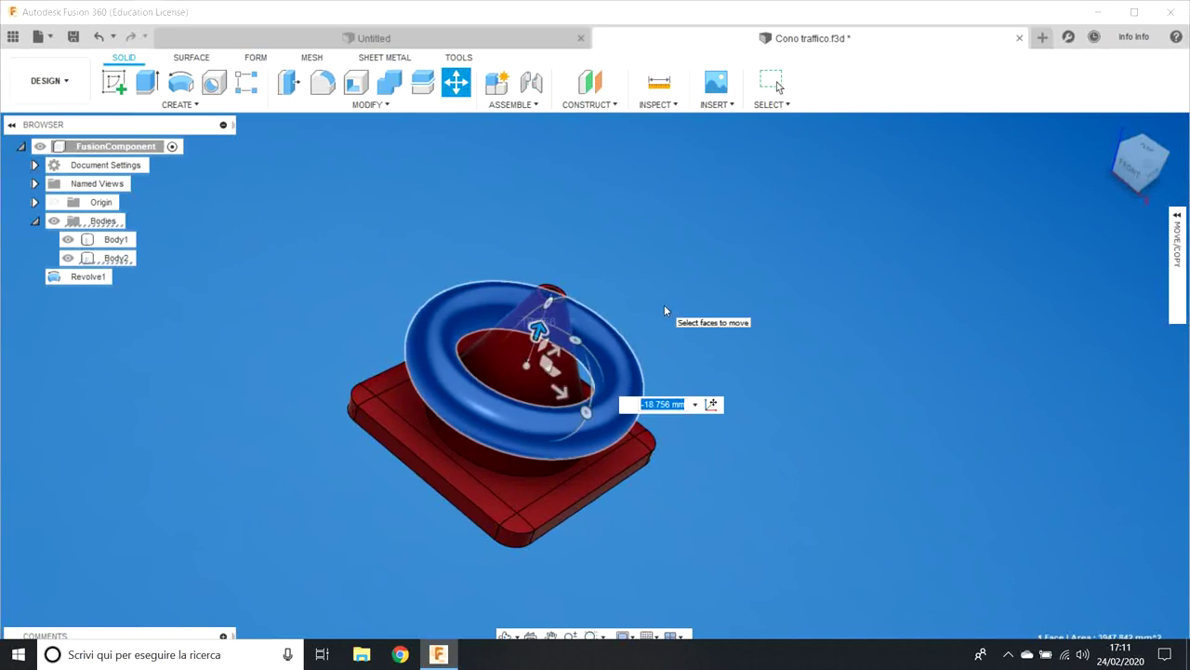
{"action": "key", "text": "Return"}
Step: Press Pull the torus face by 0.595 mm, check it from the side, and return to Home view
{"action": "right_click", "coordinate": [607, 355]}
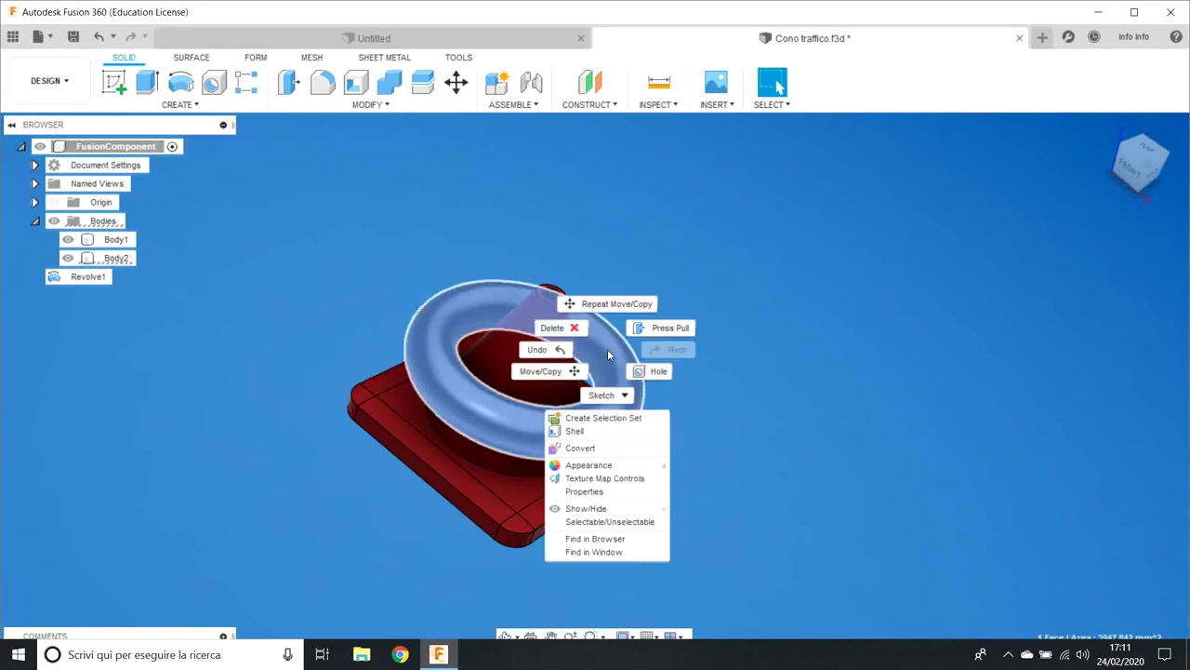
{"action": "left_click", "coordinate": [642, 329]}
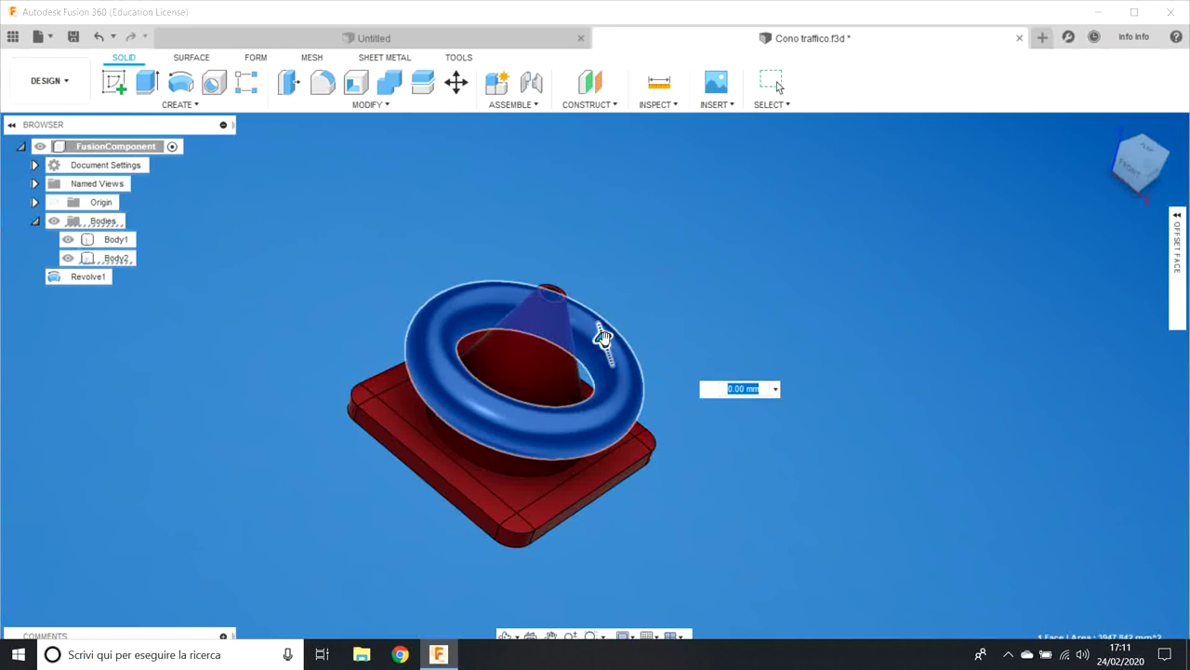
{"action": "mouse_move", "coordinate": [602, 341]}
{"action": "left_mouse_down"}
{"action": "mouse_move", "coordinate": [622, 343]}
{"action": "mouse_move", "coordinate": [630, 322]}
{"action": "mouse_move", "coordinate": [638, 334]}
{"action": "left_mouse_up"}
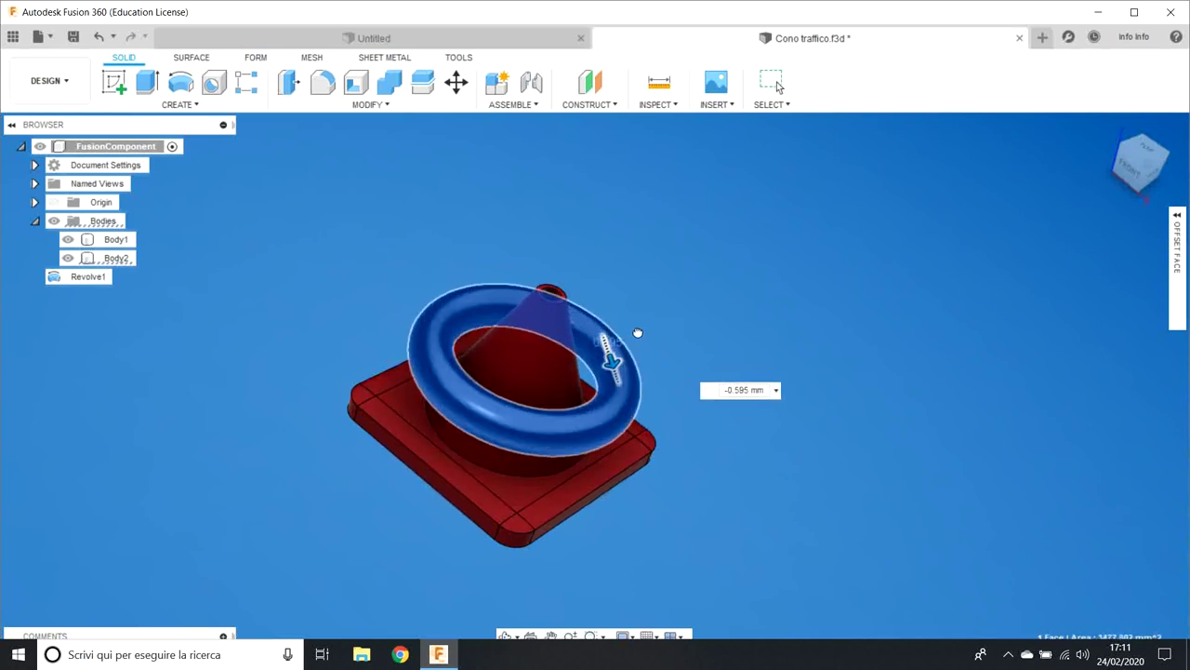
{"action": "left_click", "coordinate": [507, 635]}
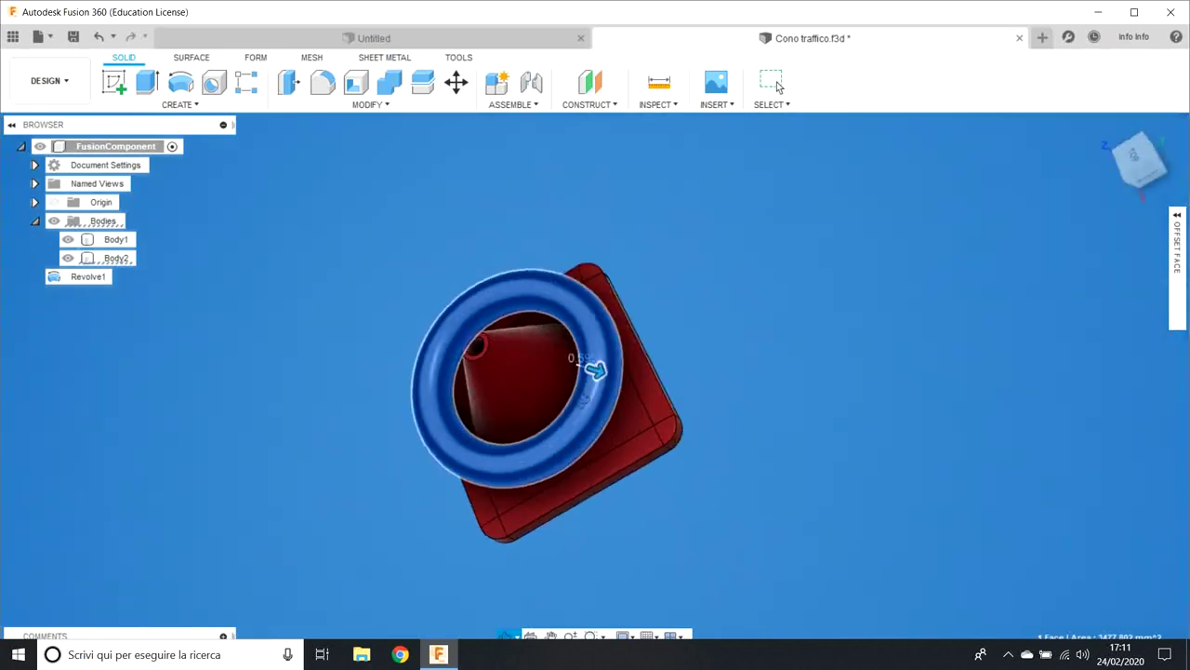
{"action": "mouse_move", "coordinate": [581, 416]}
{"action": "left_mouse_down"}
{"action": "mouse_move", "coordinate": [514, 397]}
{"action": "mouse_move", "coordinate": [685, 392]}
{"action": "left_mouse_up"}
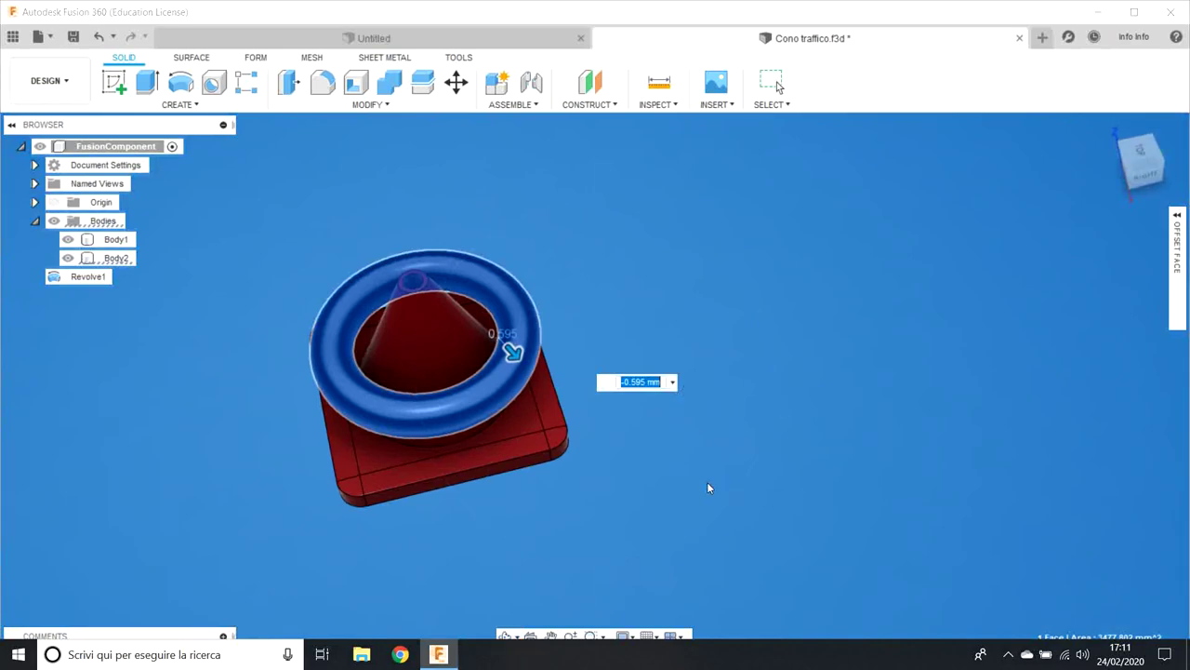
{"action": "left_click", "coordinate": [505, 636]}
{"action": "left_click_drag", "start_coordinate": [500, 596], "coordinate": [497, 506]}
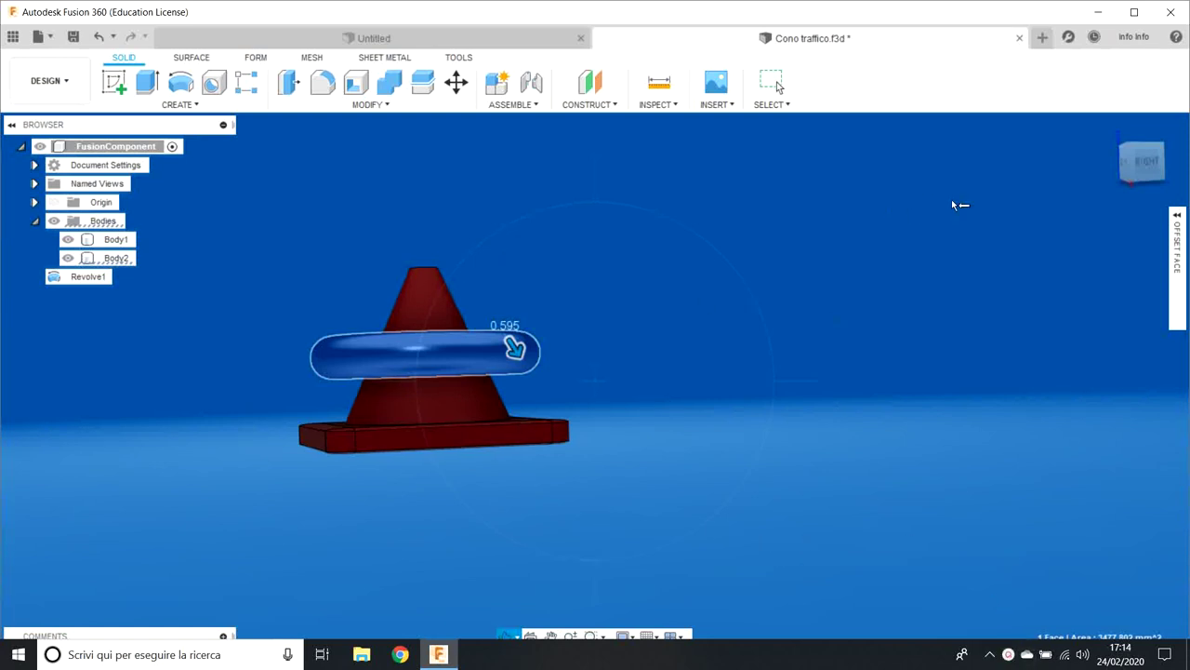
{"action": "mouse_move", "coordinate": [1141, 160]}
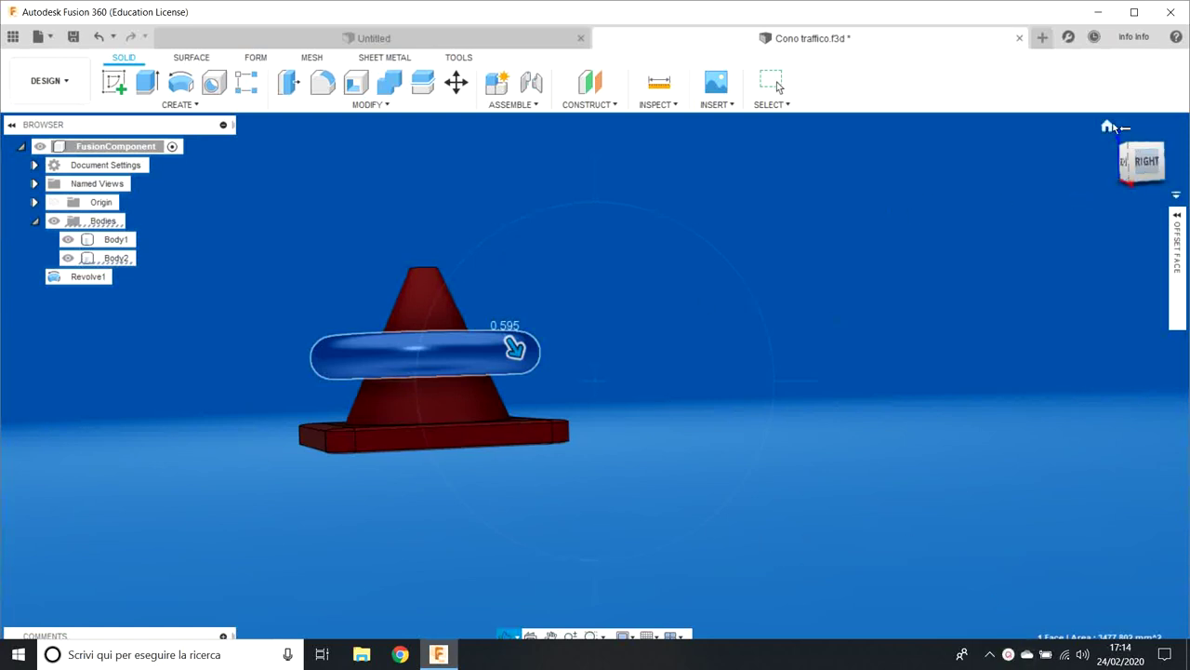
{"action": "key", "text": "Return"}
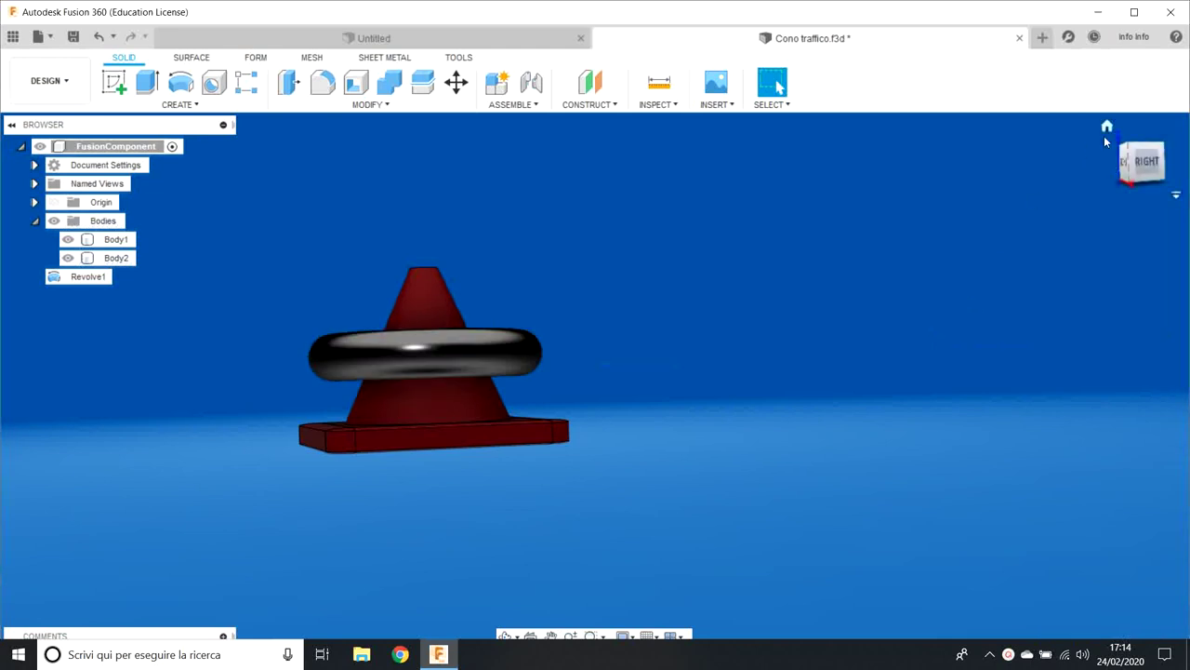
{"action": "left_click", "coordinate": [1106, 127]}
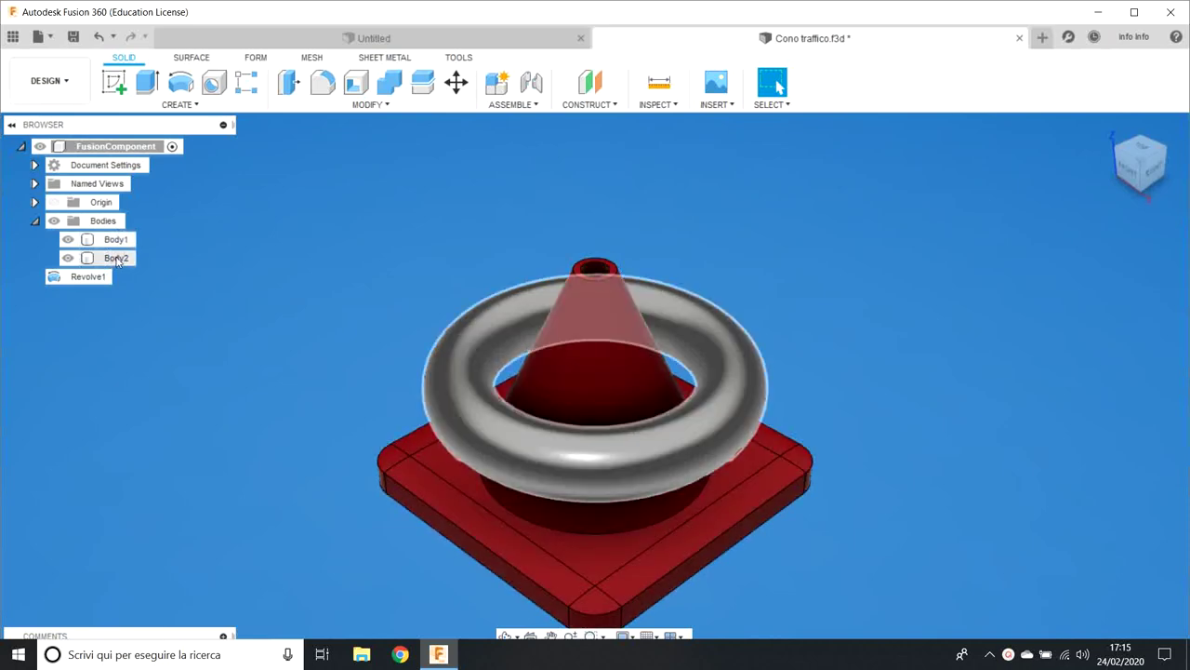
Step: Toggle Body1 and Body2 visibility in turn to view the cone and torus each alone
{"action": "left_click", "coordinate": [71, 242]}
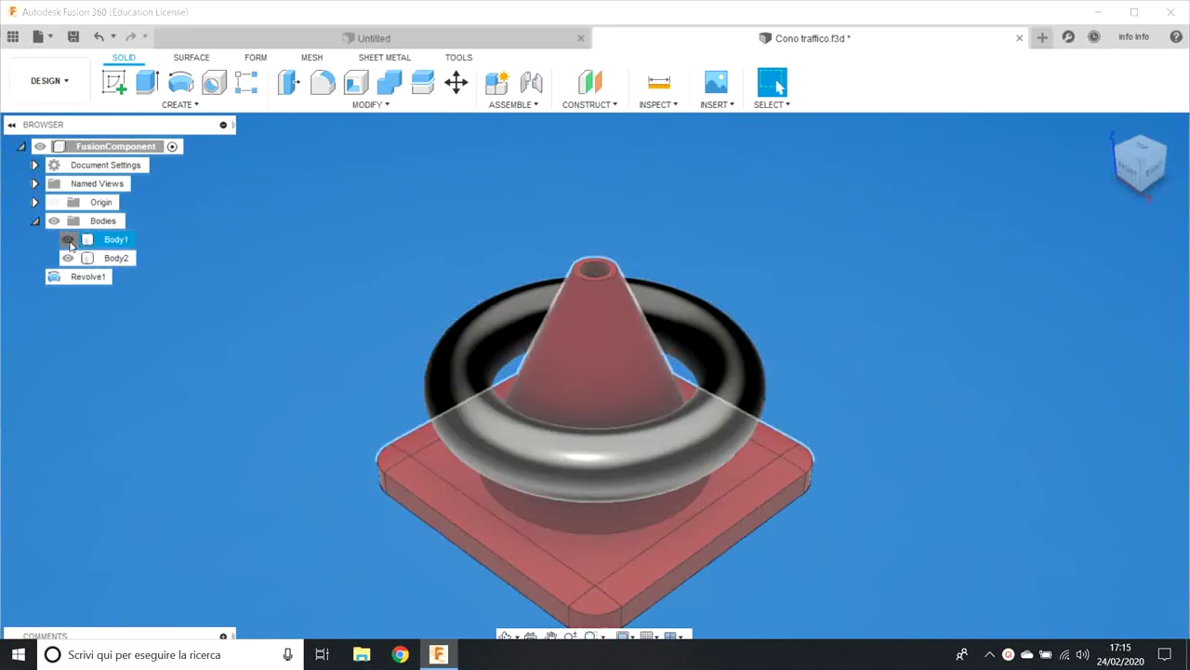
{"action": "left_click", "coordinate": [67, 240]}
{"action": "left_click", "coordinate": [68, 240]}
{"action": "left_click", "coordinate": [67, 257]}
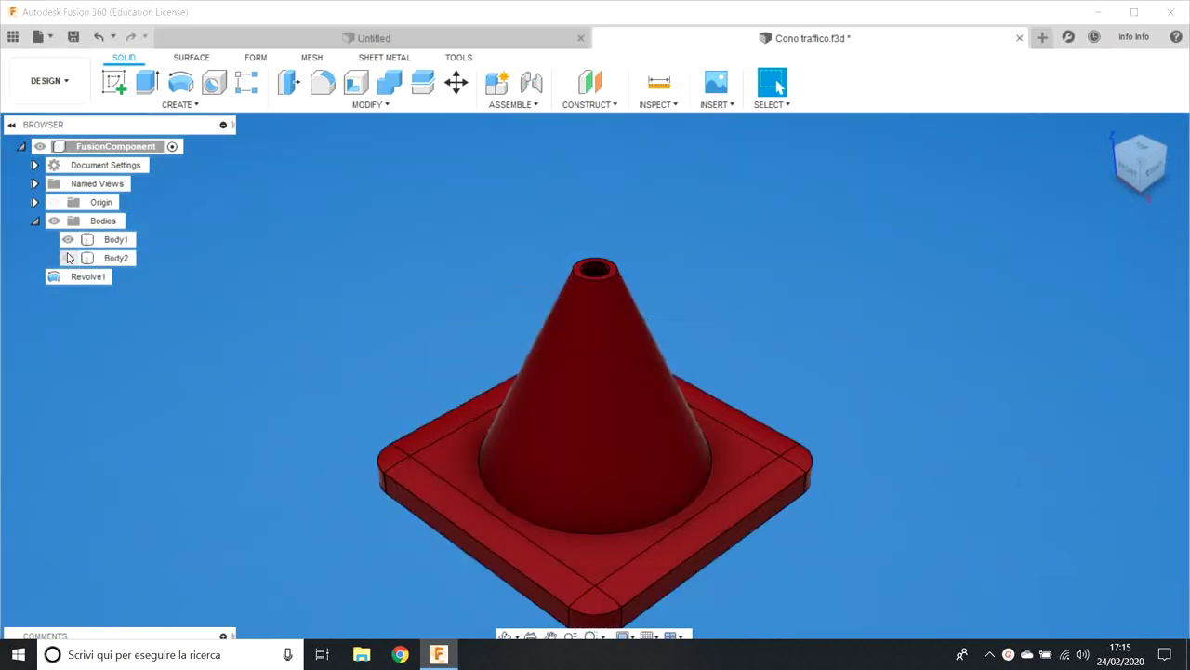
{"action": "left_click", "coordinate": [67, 257]}
{"action": "left_click", "coordinate": [67, 246]}
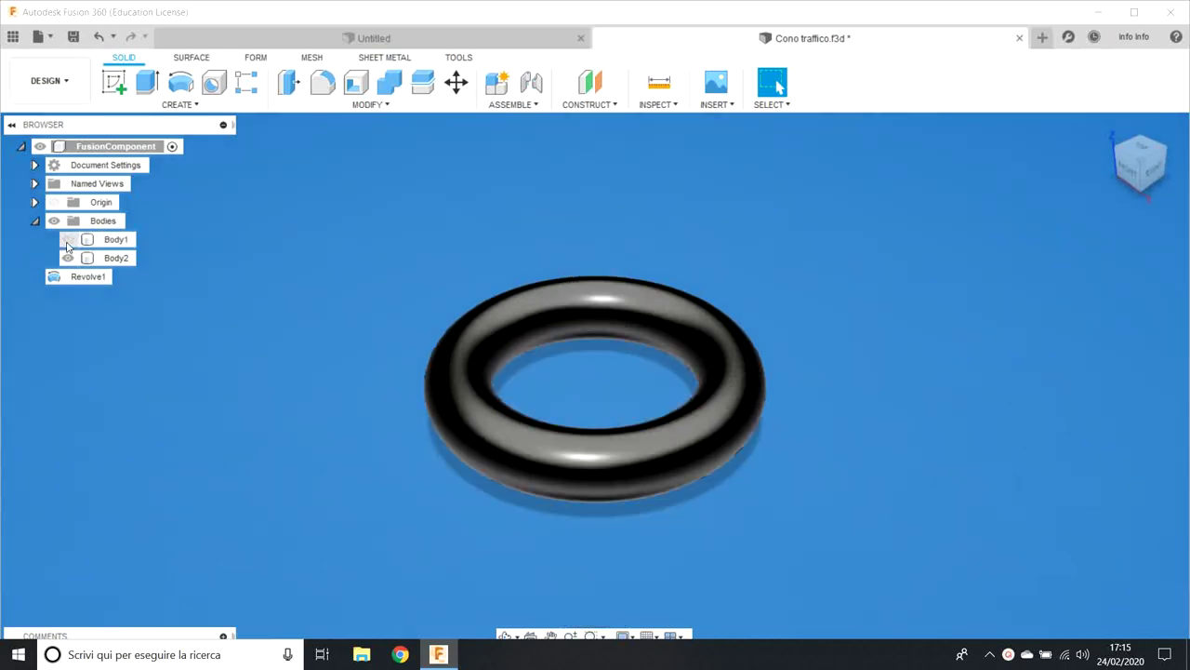
{"action": "left_click", "coordinate": [67, 244]}
{"action": "left_click", "coordinate": [67, 257]}
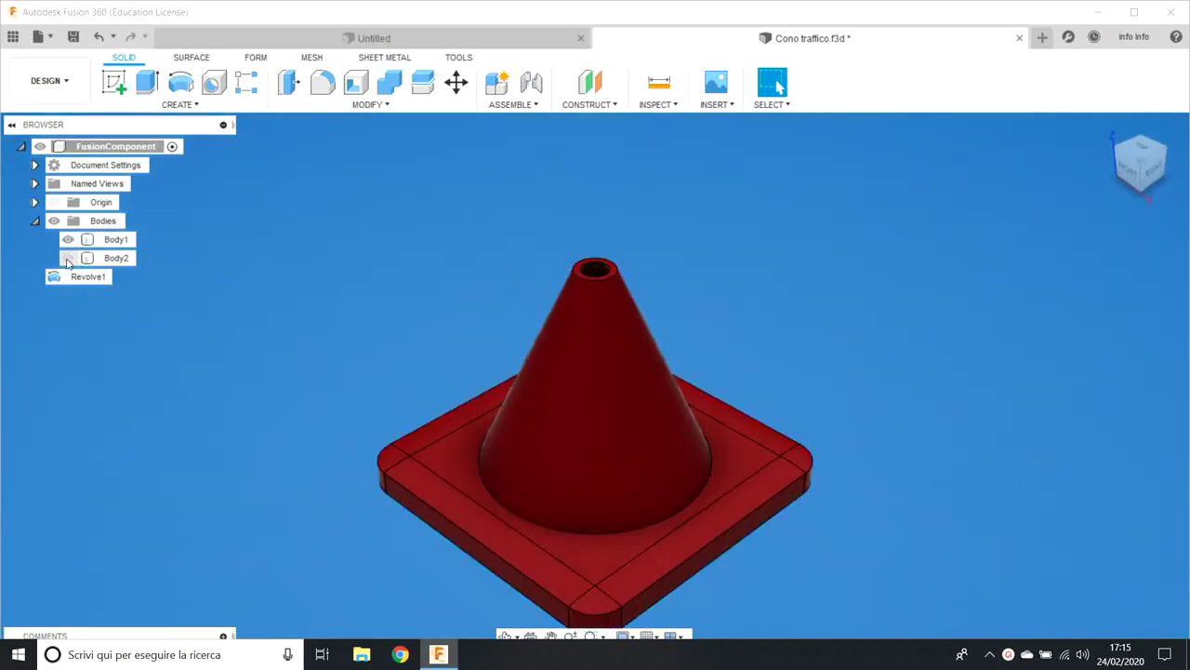
{"action": "left_click", "coordinate": [67, 259]}
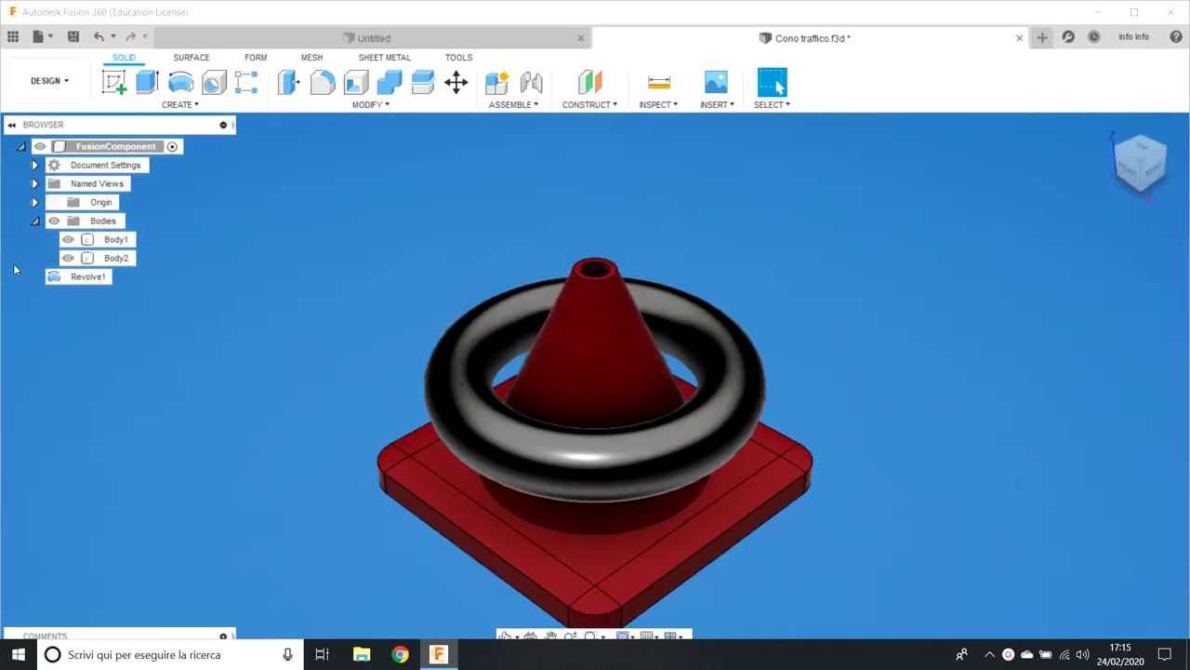
Step: Hide and re-show all bodies together, then collapse the Bodies folder
{"action": "left_click", "coordinate": [53, 220]}
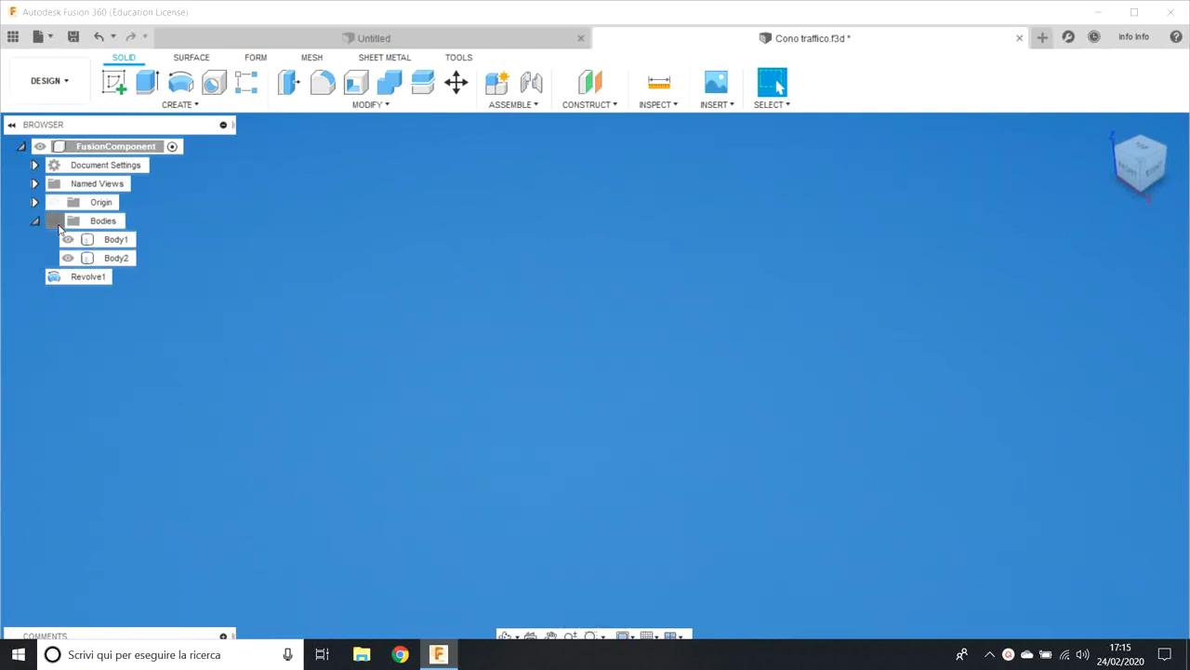
{"action": "left_click", "coordinate": [53, 221]}
{"action": "left_click", "coordinate": [36, 222]}
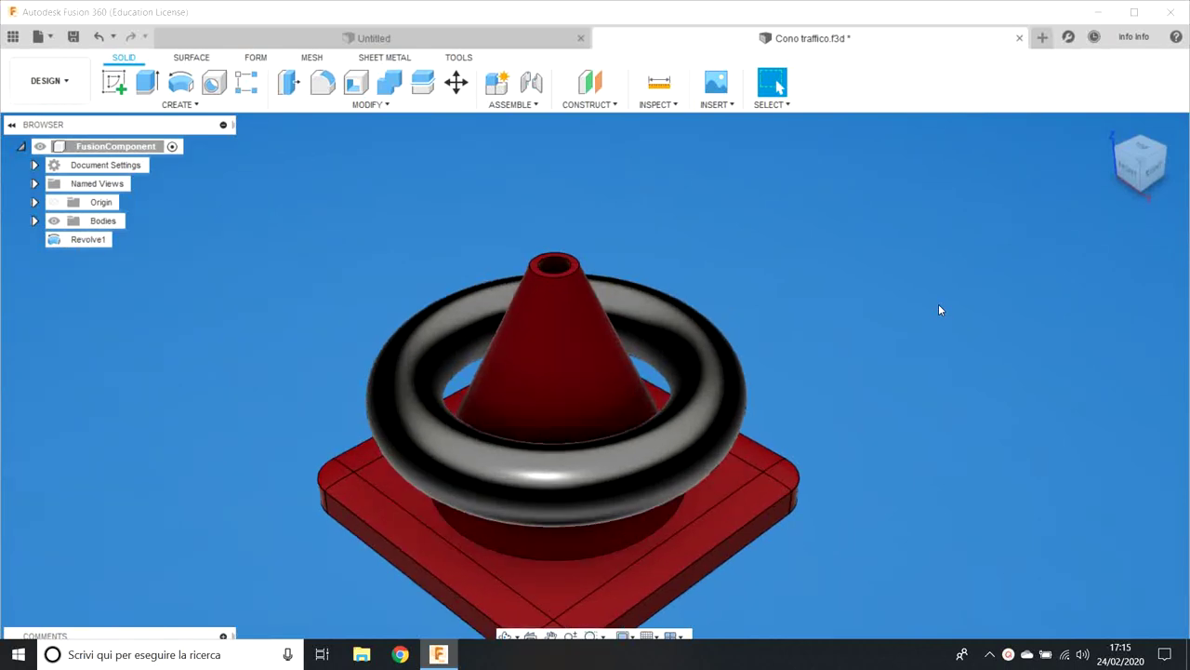
{"action": "scroll", "coordinate": [938, 304], "scroll_direction": "down", "scroll_amount": 2}
{"action": "middle_click_drag", "start_coordinate": [930, 317], "coordinate": [842, 306]}
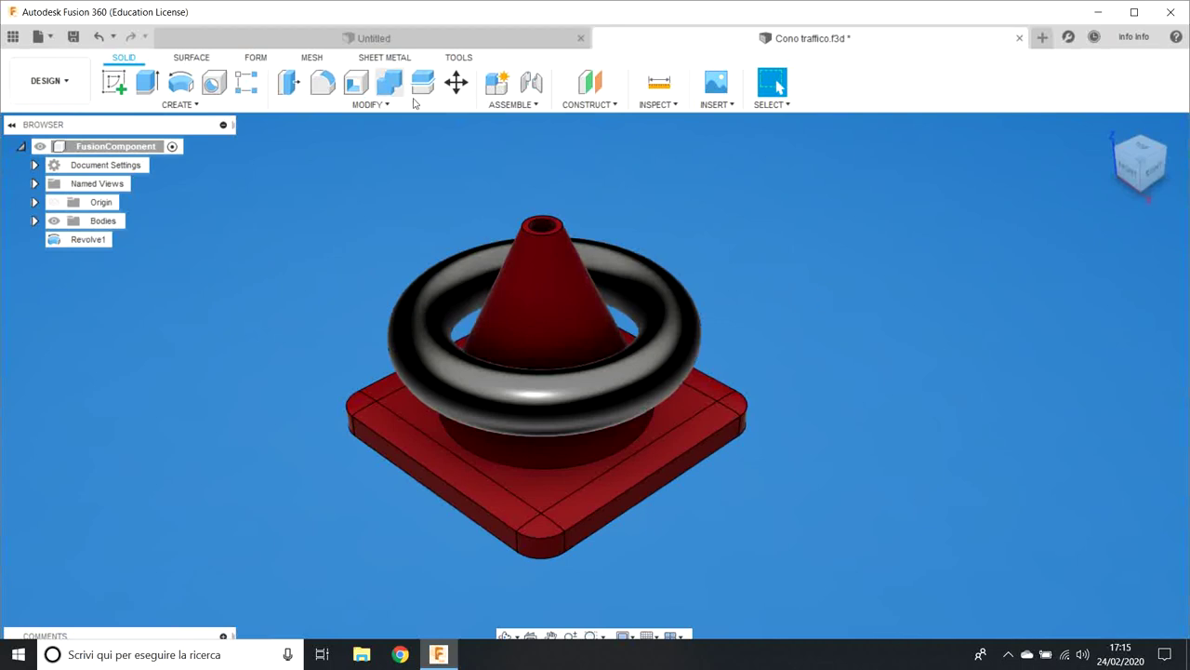
{"action": "left_click", "coordinate": [193, 107]}
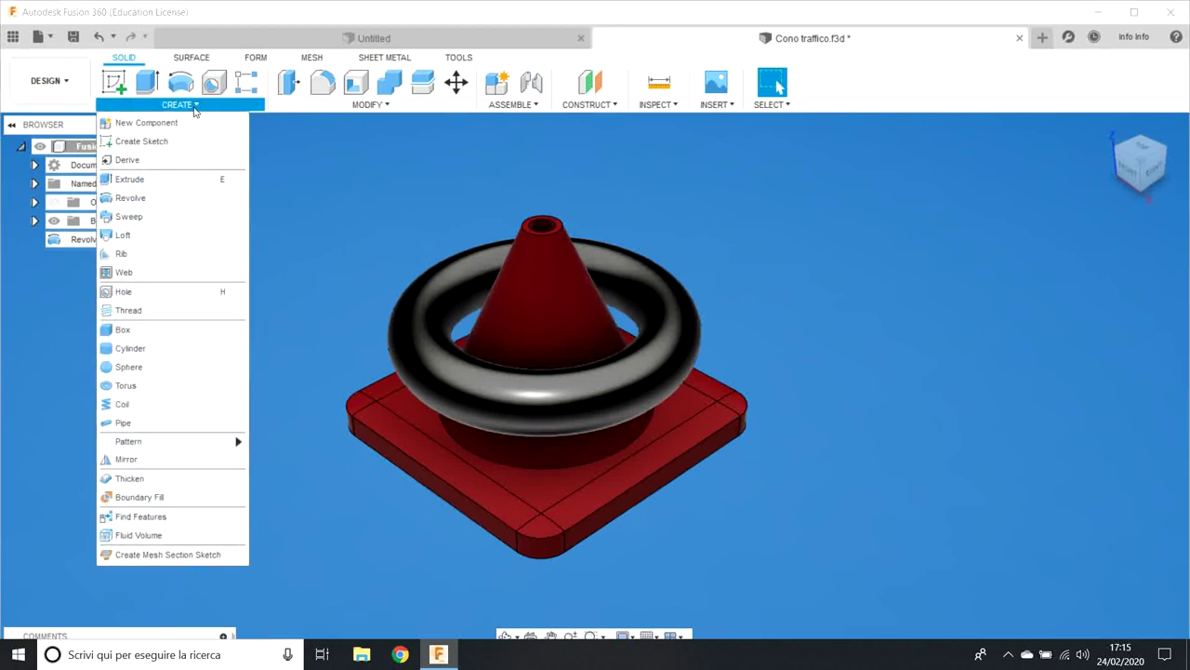
{"action": "left_click", "coordinate": [343, 105]}
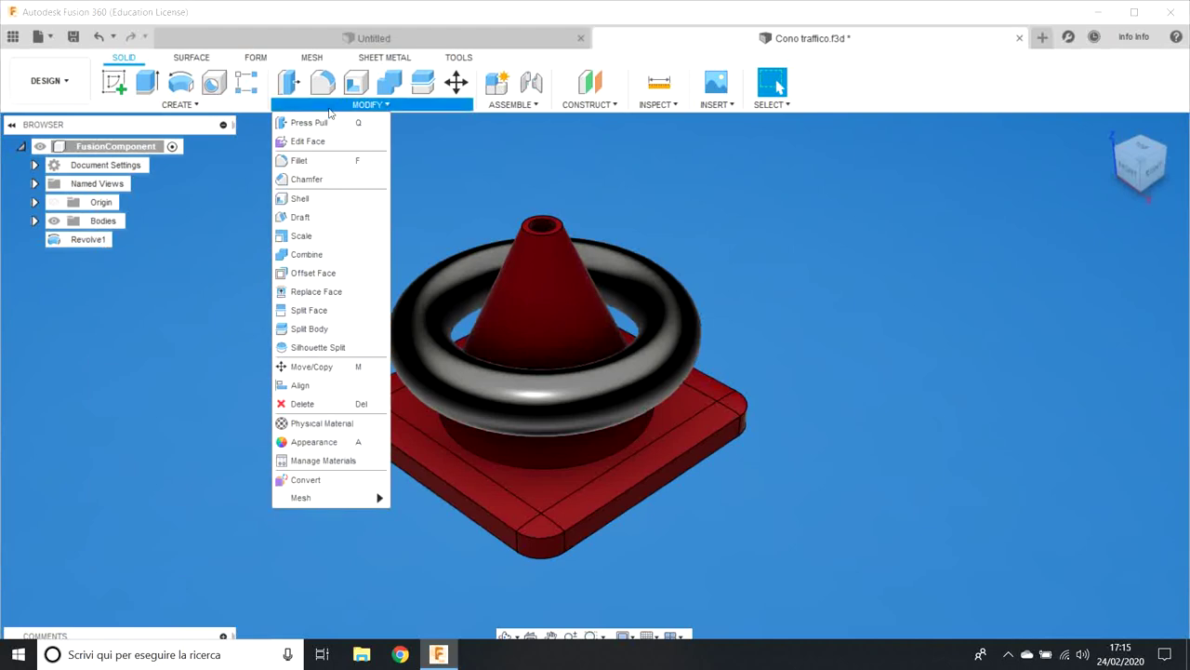
{"action": "left_click", "coordinate": [204, 106]}
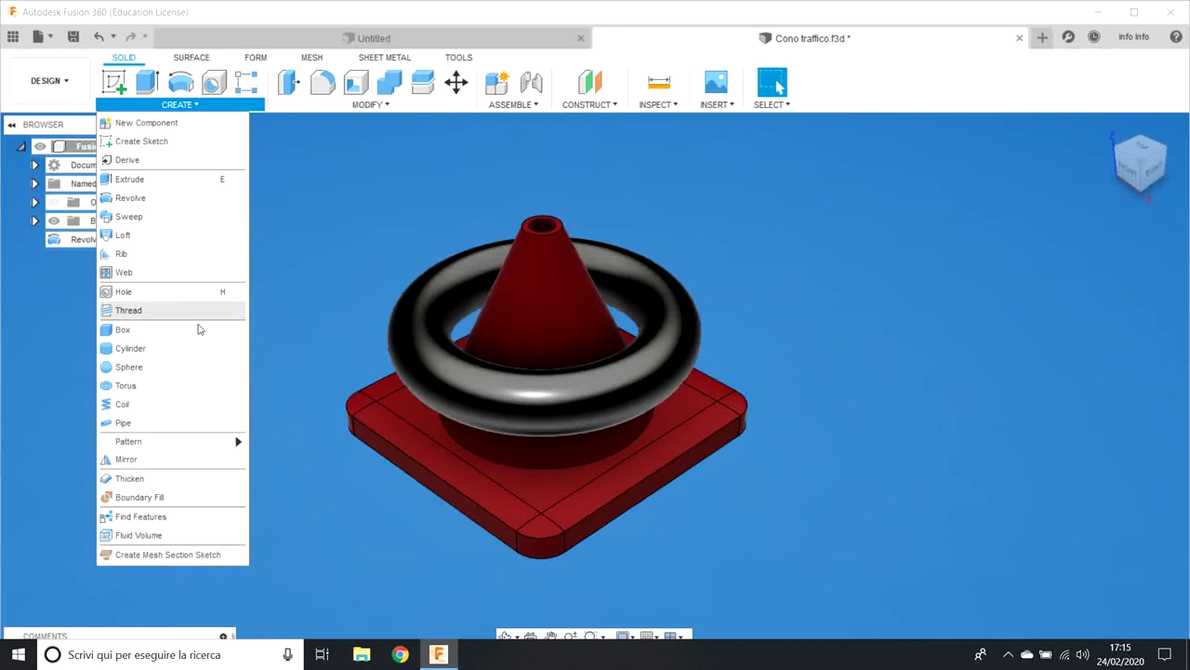
{"action": "left_click", "coordinate": [437, 279]}
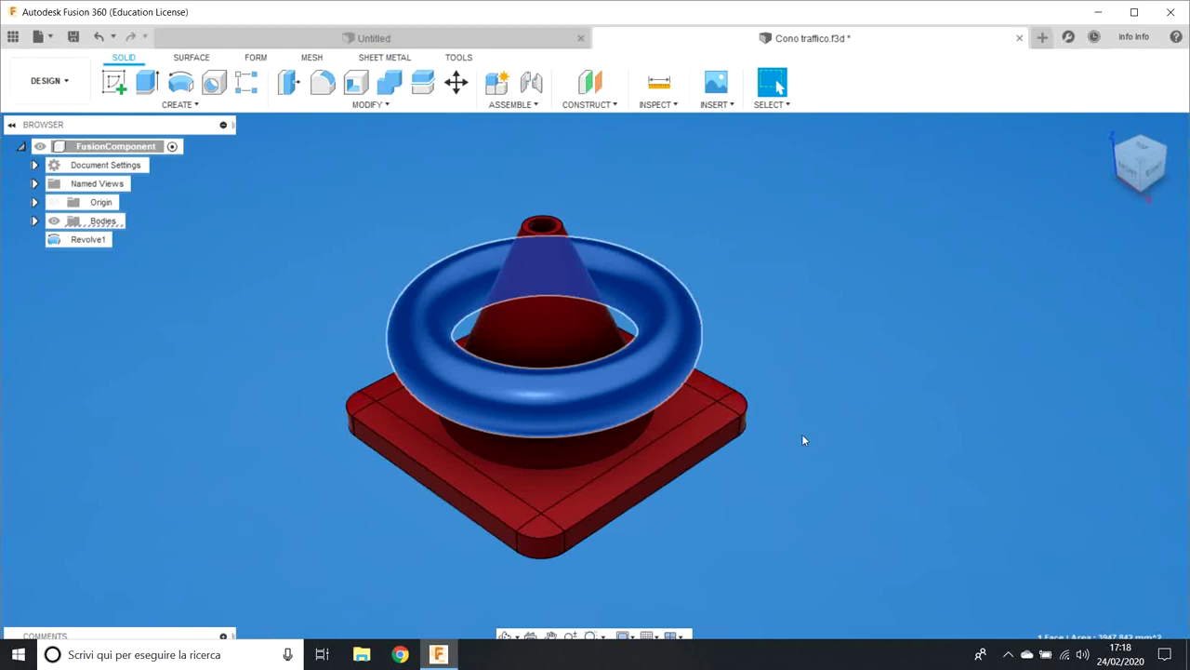
{"action": "left_click", "coordinate": [781, 462]}
{"action": "right_click_drag", "start_coordinate": [734, 495], "coordinate": [690, 494]}
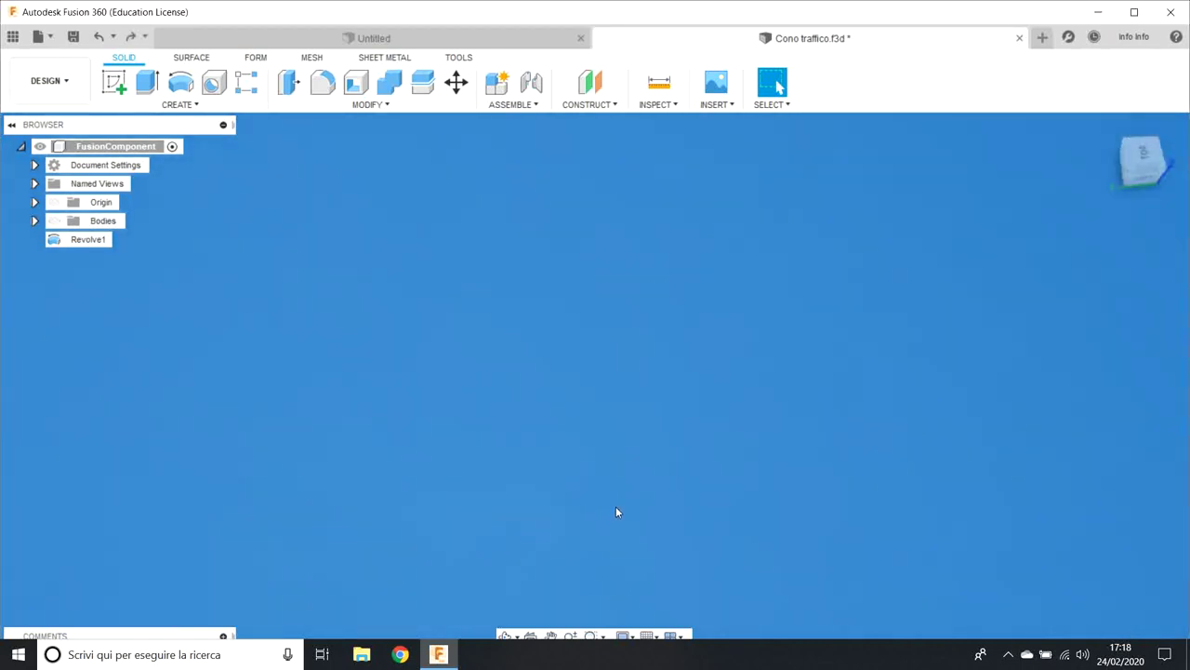
{"action": "left_click", "coordinate": [53, 221]}
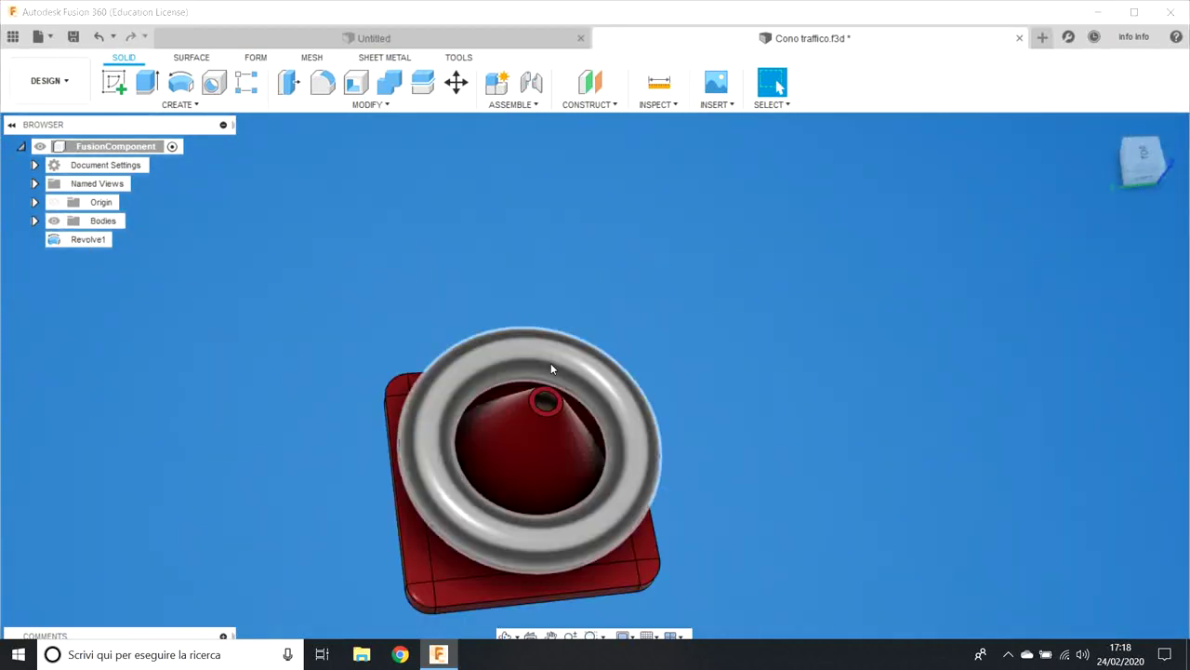
{"action": "mouse_move", "coordinate": [696, 478]}
{"action": "middle_mouse_down", "text": "shift"}
{"action": "mouse_move", "coordinate": [809, 401]}
{"action": "mouse_move", "coordinate": [683, 375]}
{"action": "mouse_move", "coordinate": [418, 251]}
{"action": "mouse_move", "coordinate": [308, 285]}
{"action": "mouse_move", "coordinate": [318, 318]}
{"action": "mouse_move", "coordinate": [529, 308]}
{"action": "mouse_move", "coordinate": [561, 319]}
{"action": "mouse_move", "coordinate": [582, 245]}
{"action": "mouse_move", "coordinate": [619, 301]}
{"action": "middle_mouse_up", "text": "shift"}
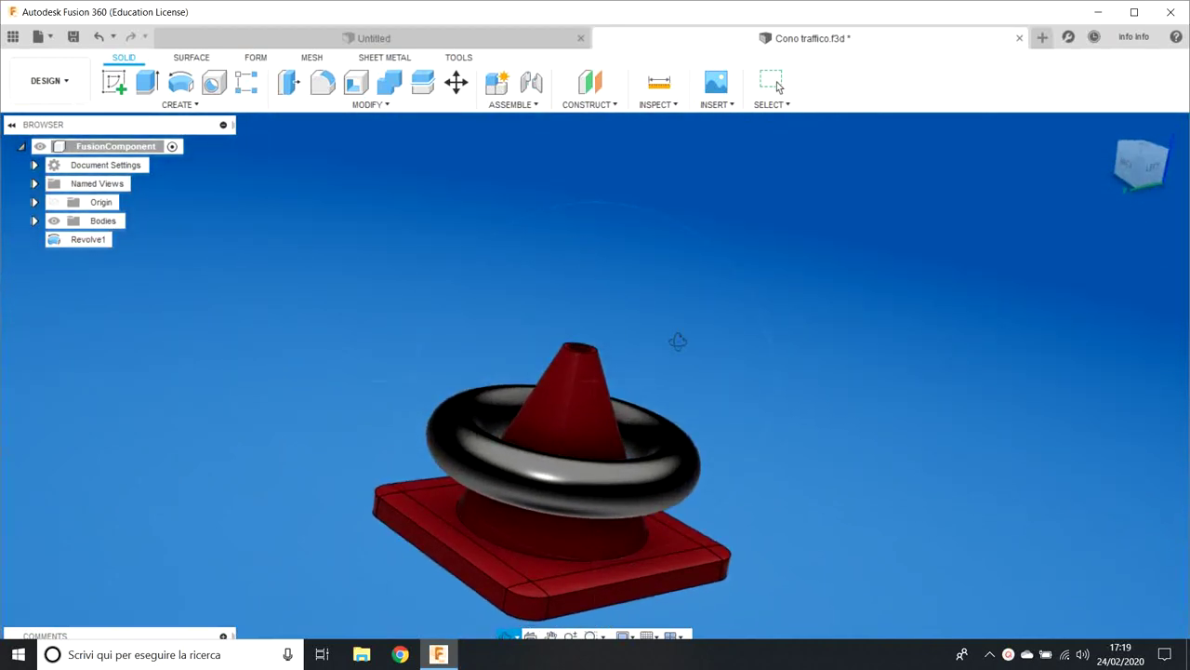